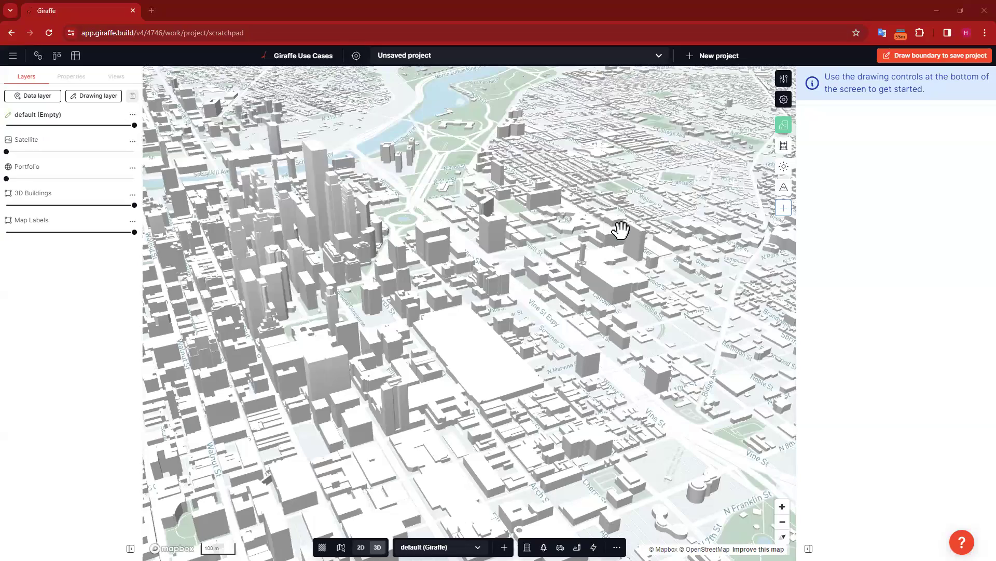
# - Draw a four-sided project boundary, about 743 ft and 677 ft on the long sides, on the vacant site between N Percy St and N 8th St beside Fairmount Ave
pyautogui.moveTo(692, 436); pyautogui.dragTo(316, 289)
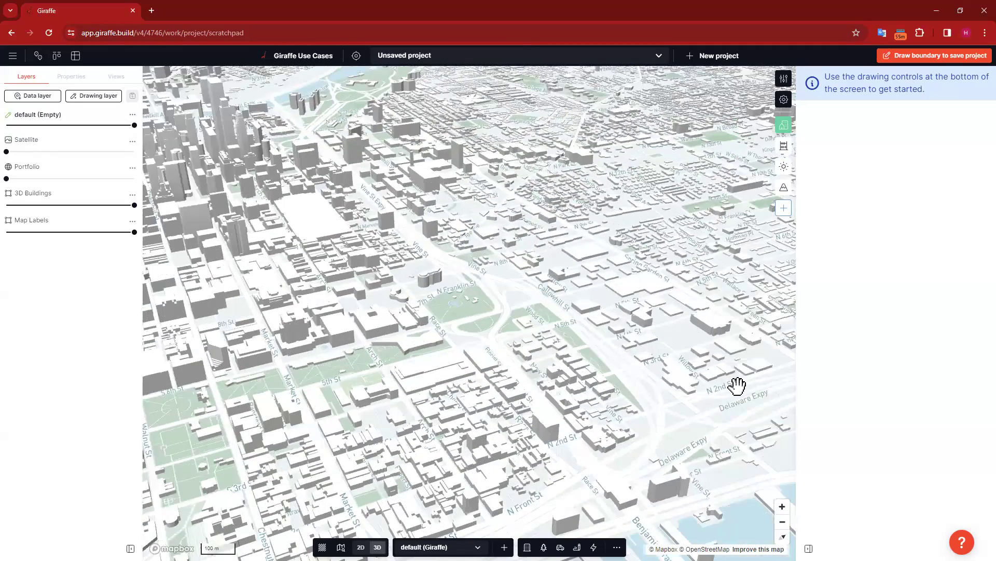
pyautogui.moveTo(713, 400); pyautogui.dragTo(647, 211, button='right')
pyautogui.scroll(5, 614, 338)
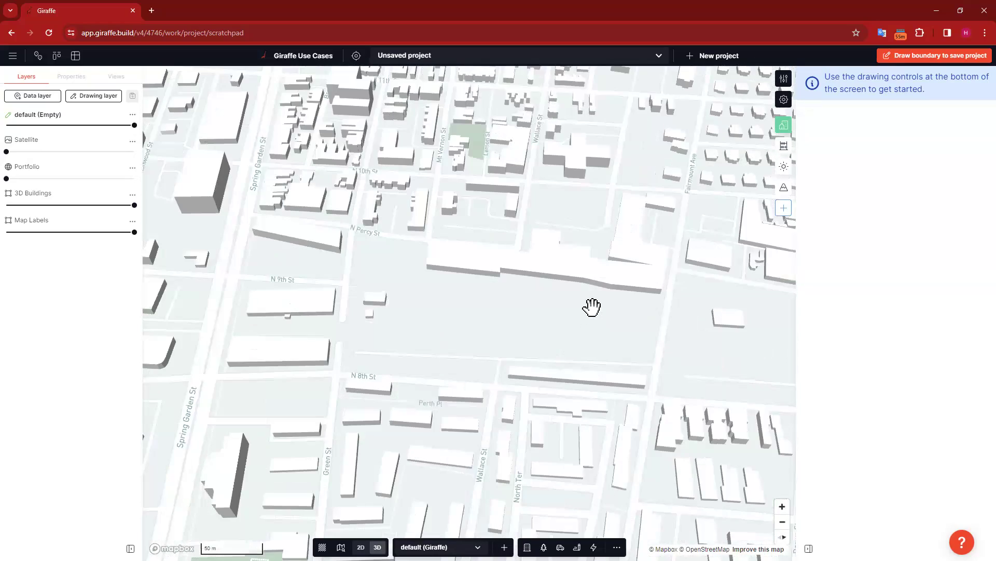
pyautogui.moveTo(591, 315); pyautogui.dragTo(521, 348)
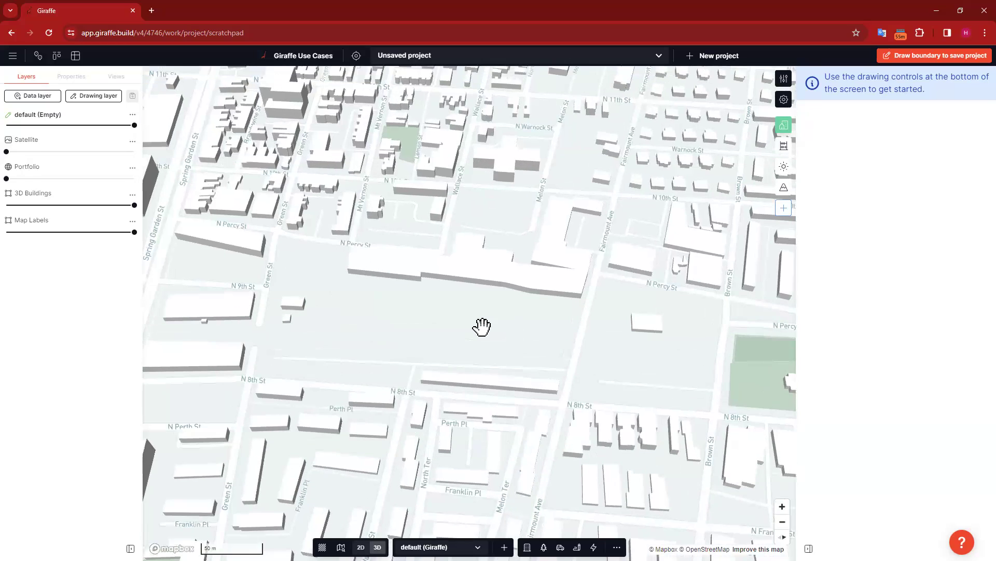
pyautogui.scroll(6, 618, 309)
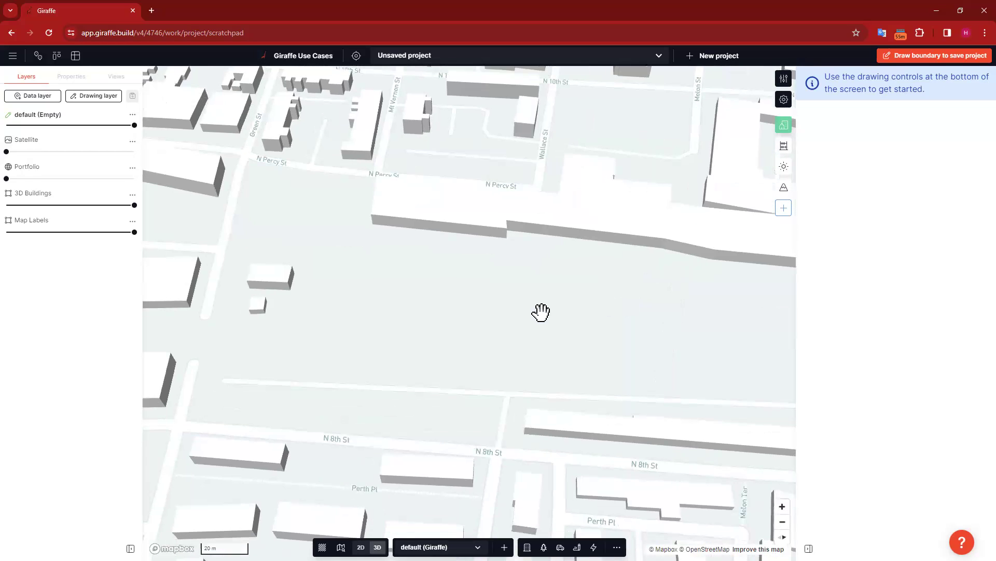
pyautogui.scroll(-4, 446, 306)
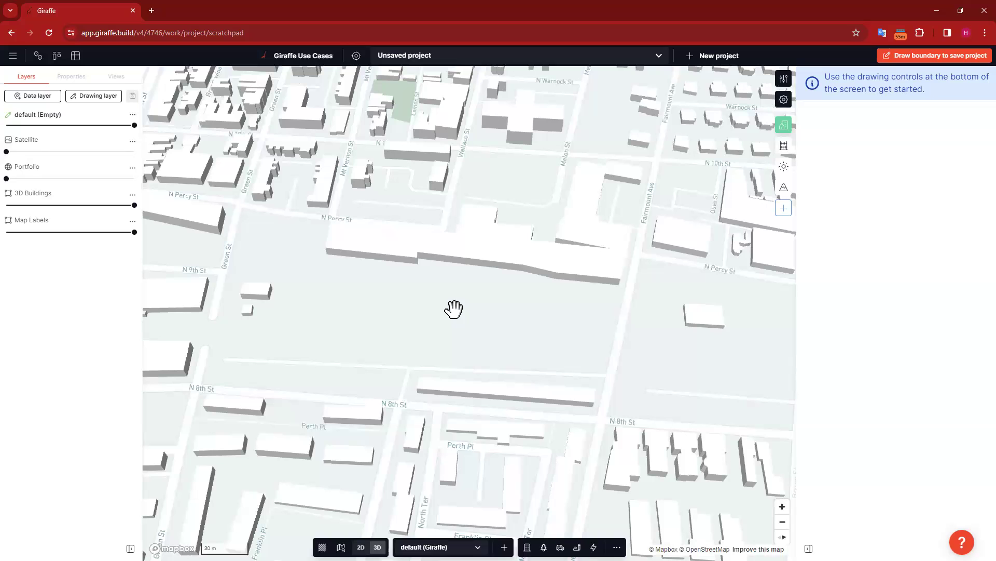
pyautogui.click(925, 56)
pyautogui.click(408, 380)
pyautogui.click(615, 290)
pyautogui.click(275, 274)
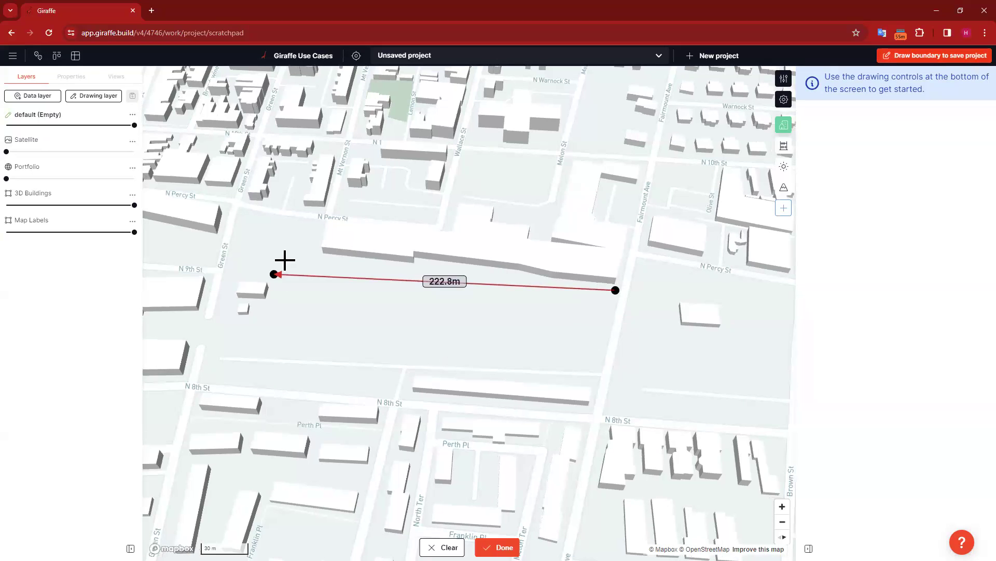
pyautogui.click(276, 251)
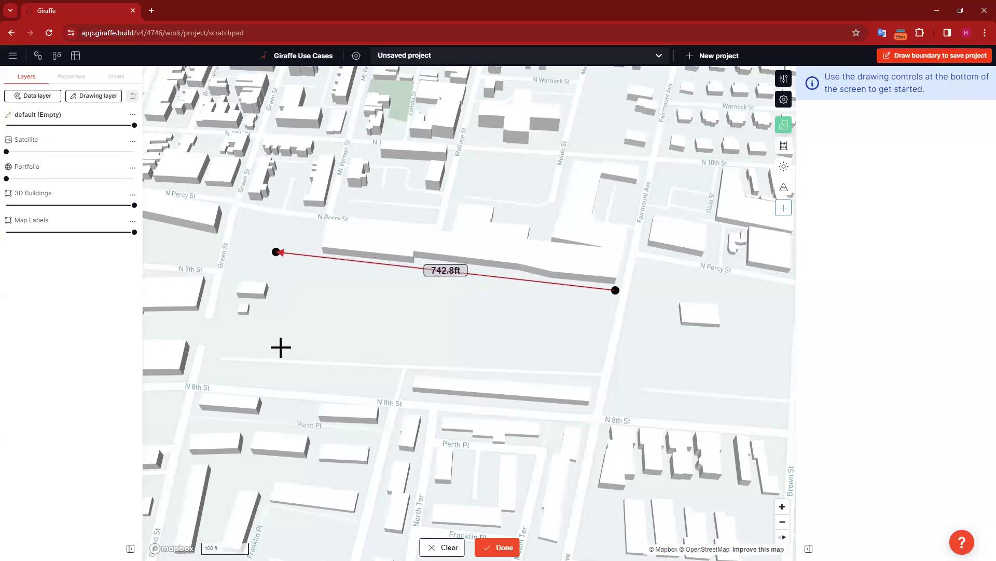
pyautogui.click(256, 380)
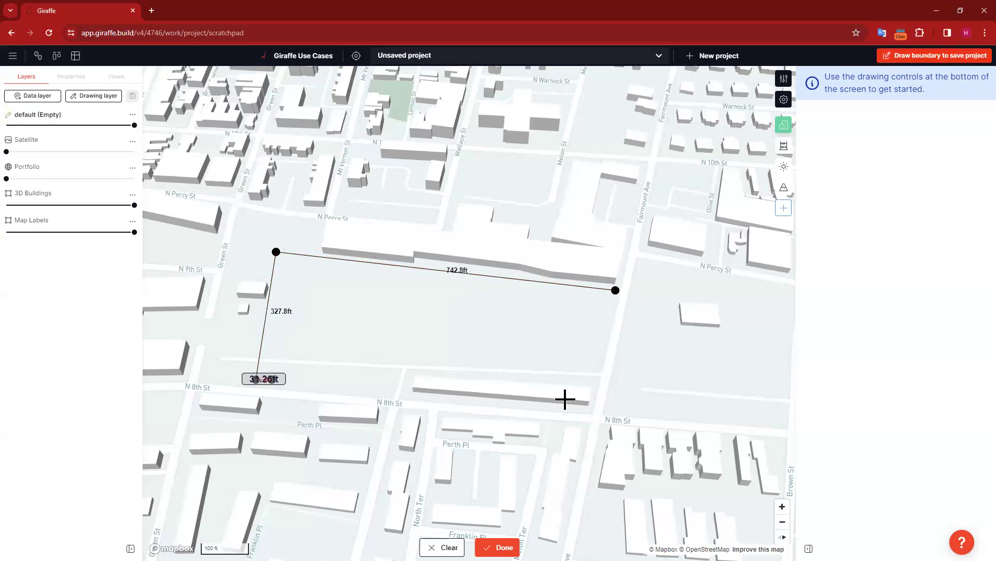
pyautogui.click(601, 389)
pyautogui.click(616, 290)
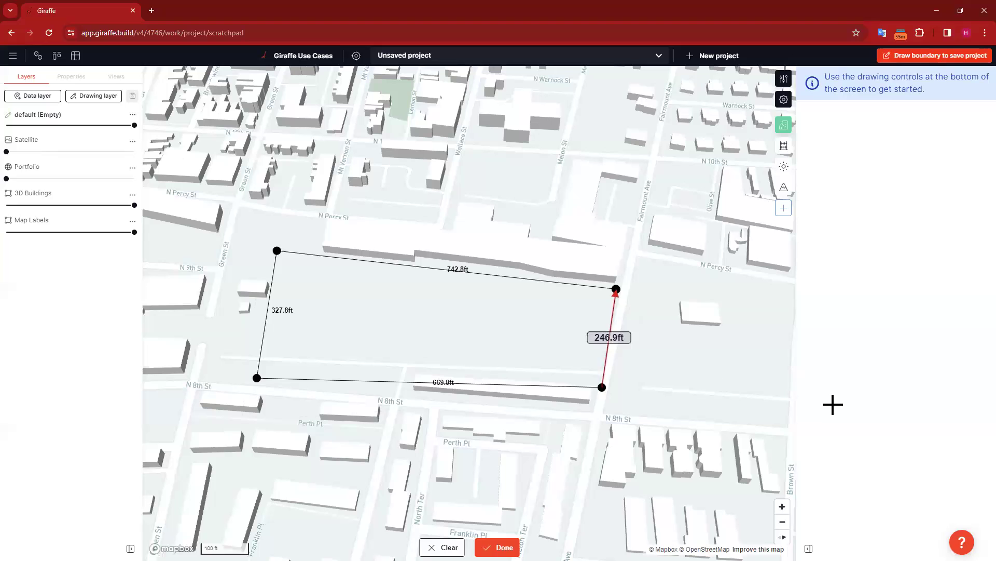
pyautogui.moveTo(257, 378); pyautogui.dragTo(257, 362)
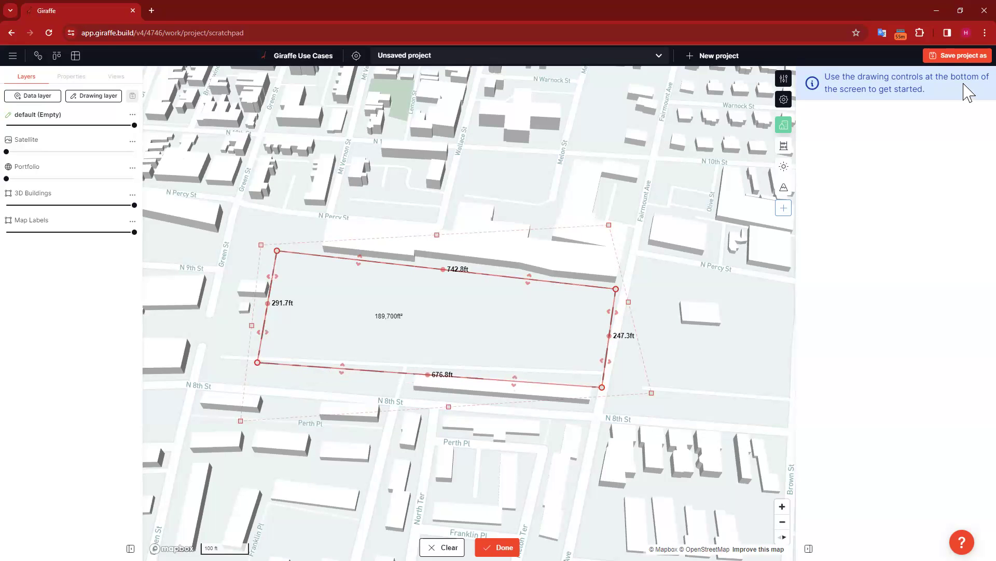
# - Save the project under the name Design Library and open the saved project
pyautogui.click(962, 56)
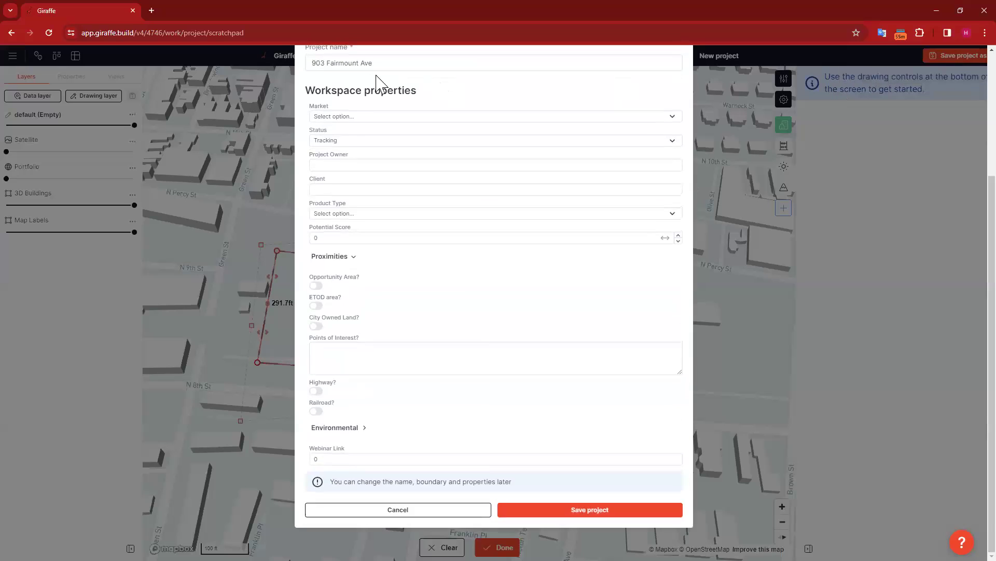
pyautogui.moveTo(395, 225); pyautogui.dragTo(216, 224)
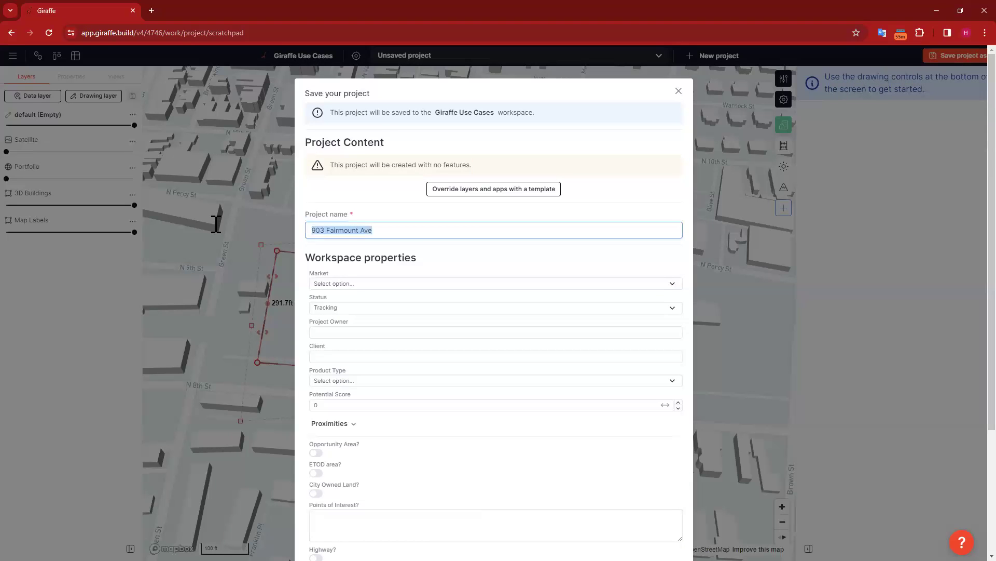
pyautogui.write('Design Library')
pyautogui.click(428, 265)
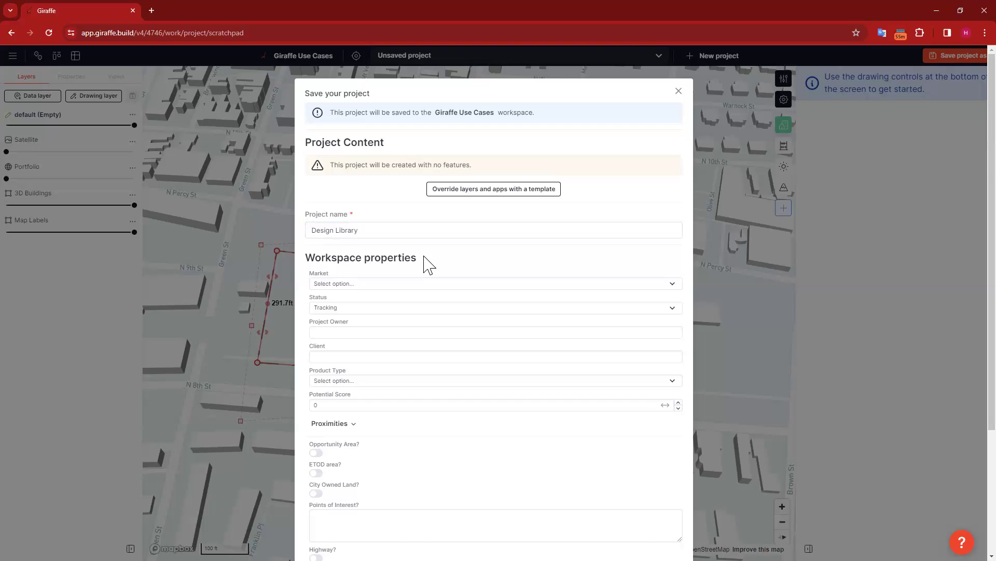
pyautogui.scroll(-3, 429, 264)
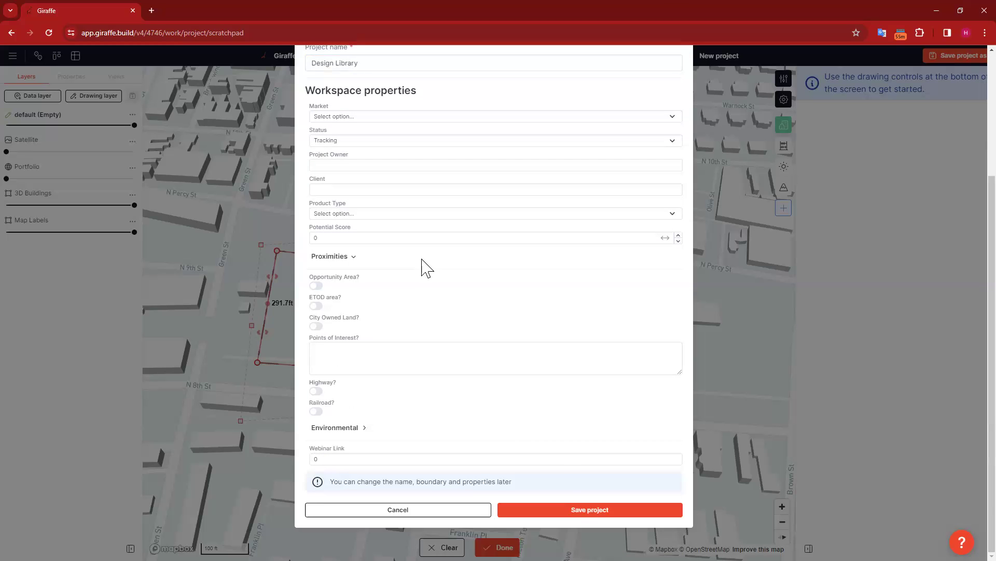
pyautogui.click(577, 520)
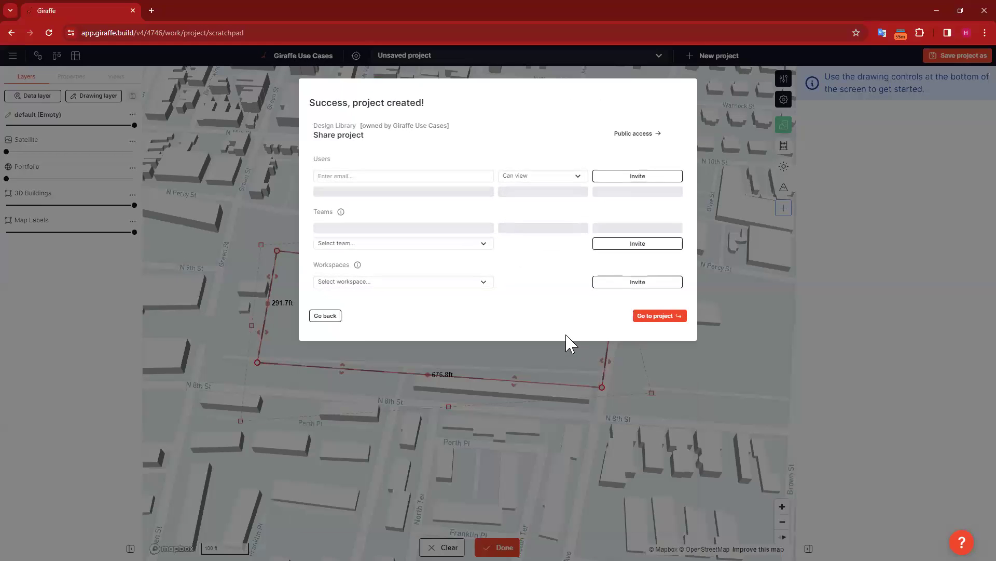
pyautogui.click(748, 383)
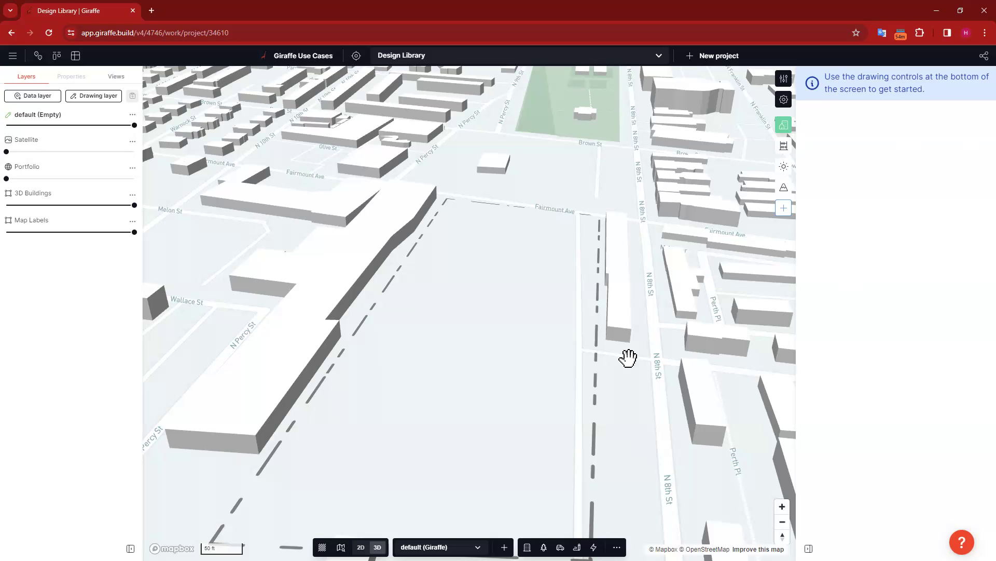
# - Draw a 75 by 150 ft rectangle with the Carpark - USA example flow inside the site boundary near Fairmount Ave
pyautogui.moveTo(473, 408); pyautogui.dragTo(472, 429, button='right')
pyautogui.moveTo(303, 290); pyautogui.dragTo(560, 278)
pyautogui.moveTo(527, 365); pyautogui.dragTo(521, 359, button='right')
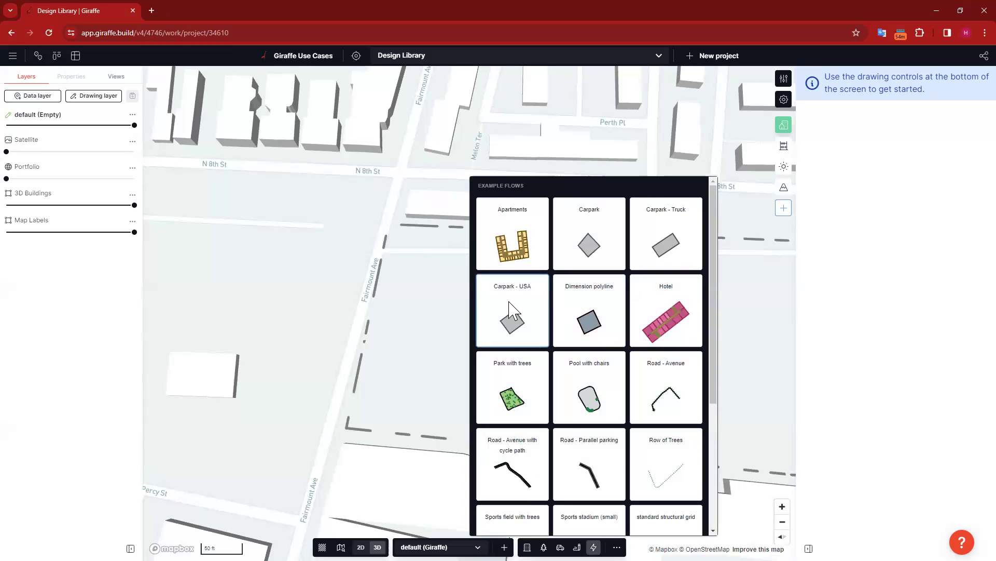
pyautogui.click(443, 293)
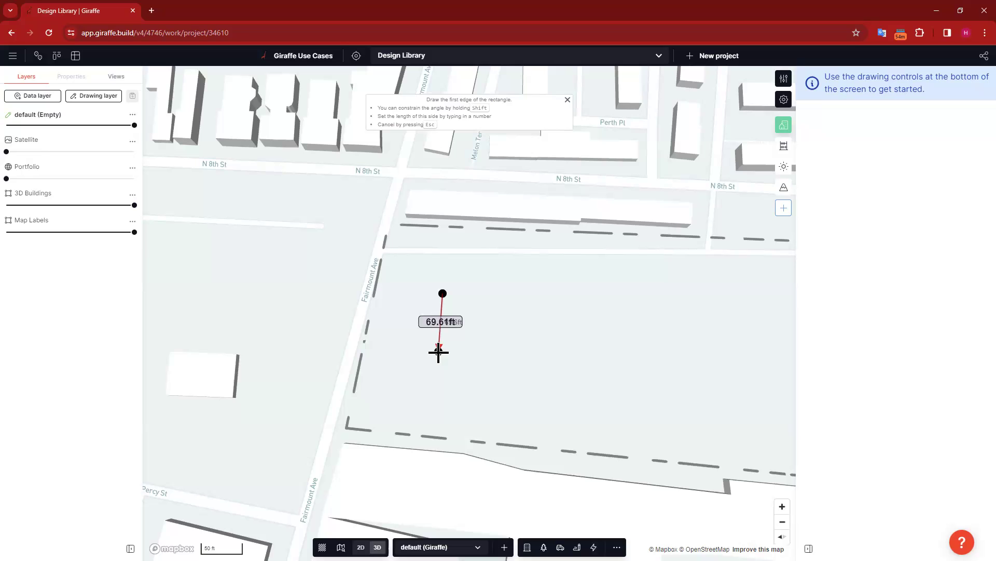
pyautogui.write('75')
pyautogui.press('Return')
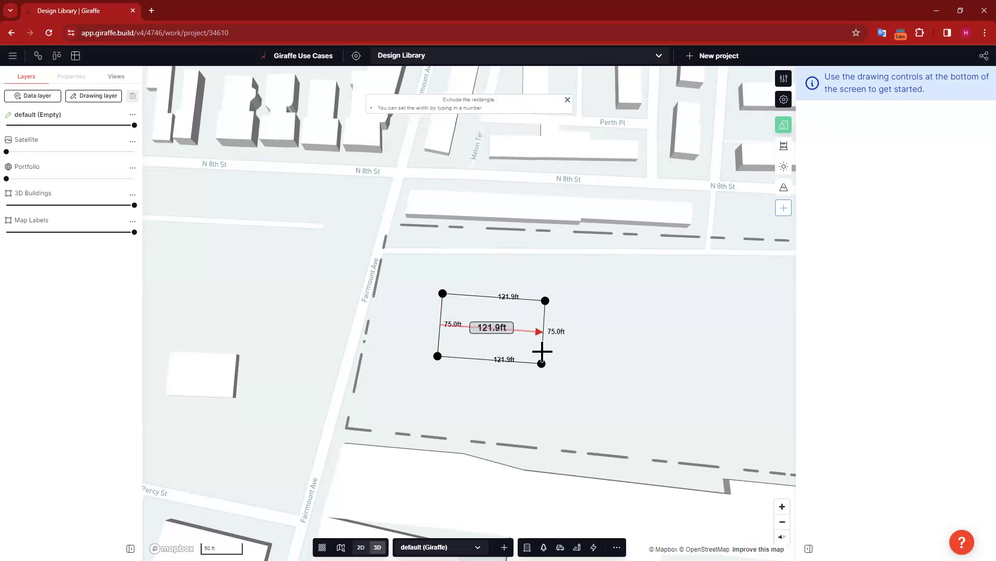
pyautogui.write('150')
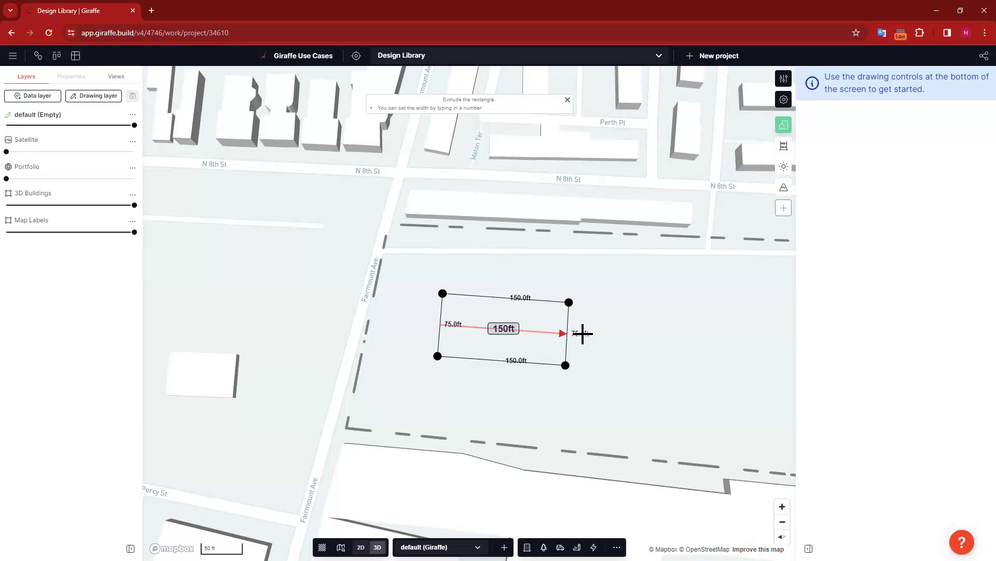
pyautogui.press('Return')
# - Open the car park rectangle's flow for editing in the Flow Builder
pyautogui.click(70, 303)
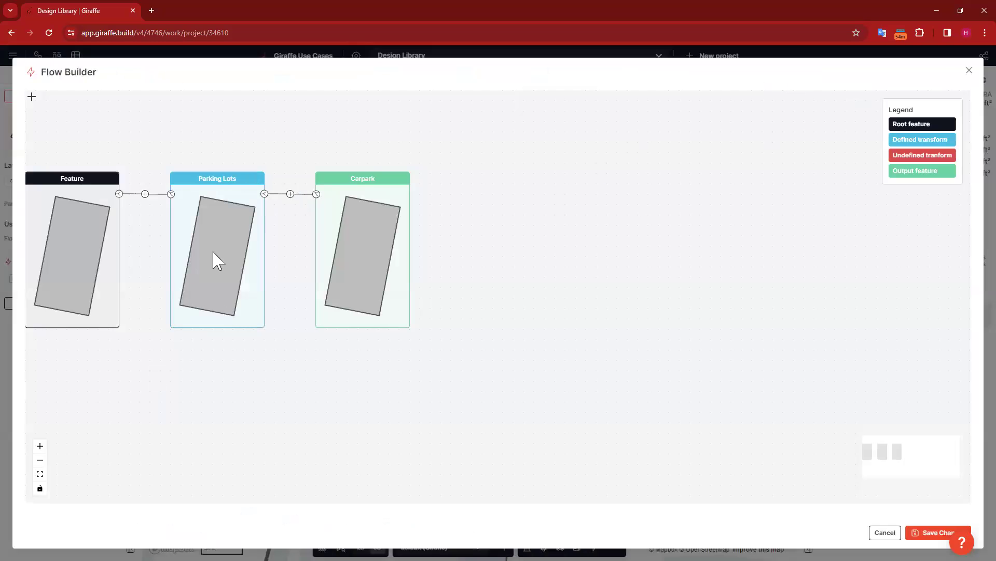
pyautogui.moveTo(539, 240); pyautogui.dragTo(762, 238)
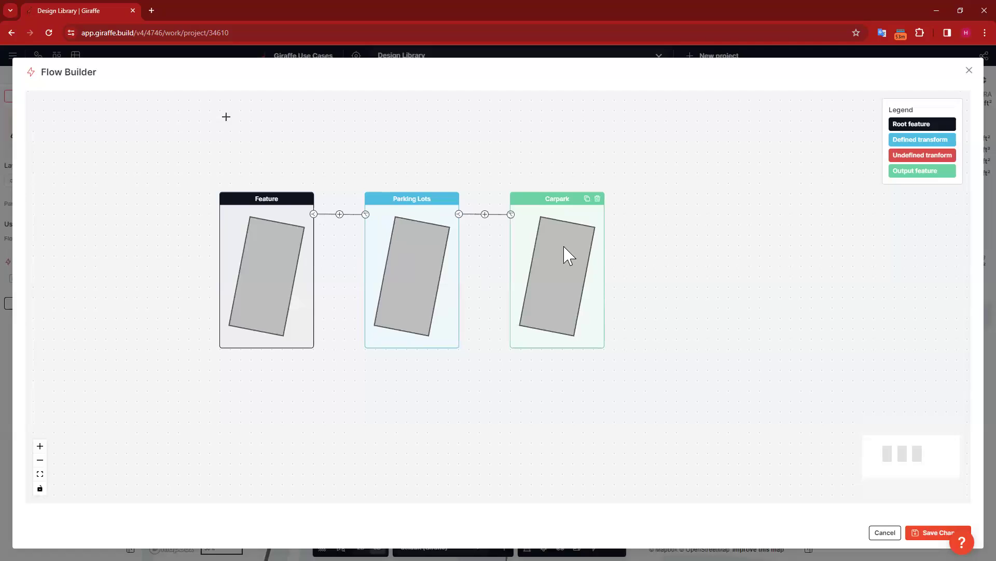
# - Examine the usage and Parking Type settings of the flow's Carpark output
pyautogui.click(571, 259)
pyautogui.click(174, 197)
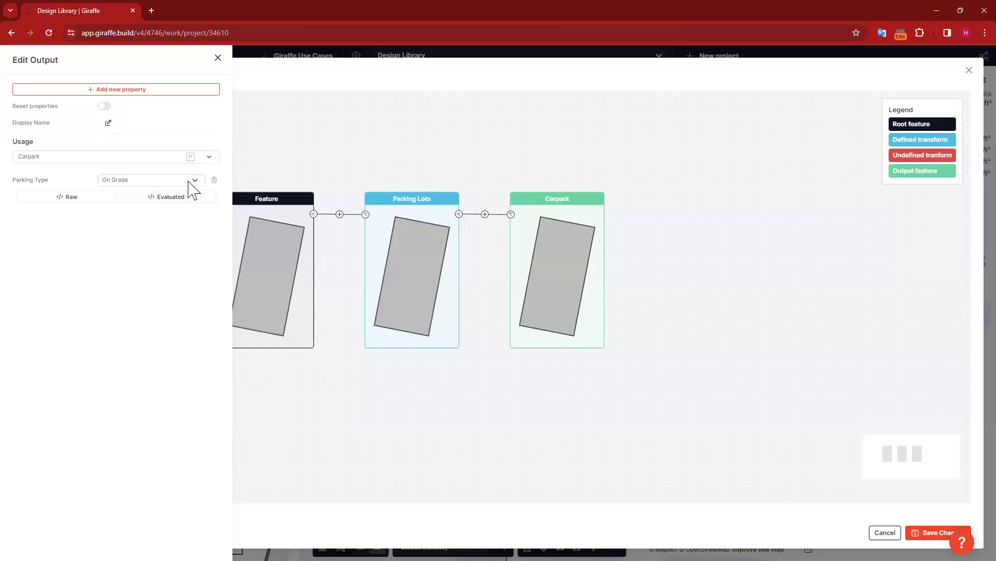
pyautogui.click(188, 180)
pyautogui.click(190, 199)
pyautogui.click(203, 212)
pyautogui.click(203, 212)
pyautogui.click(203, 212)
pyautogui.click(428, 149)
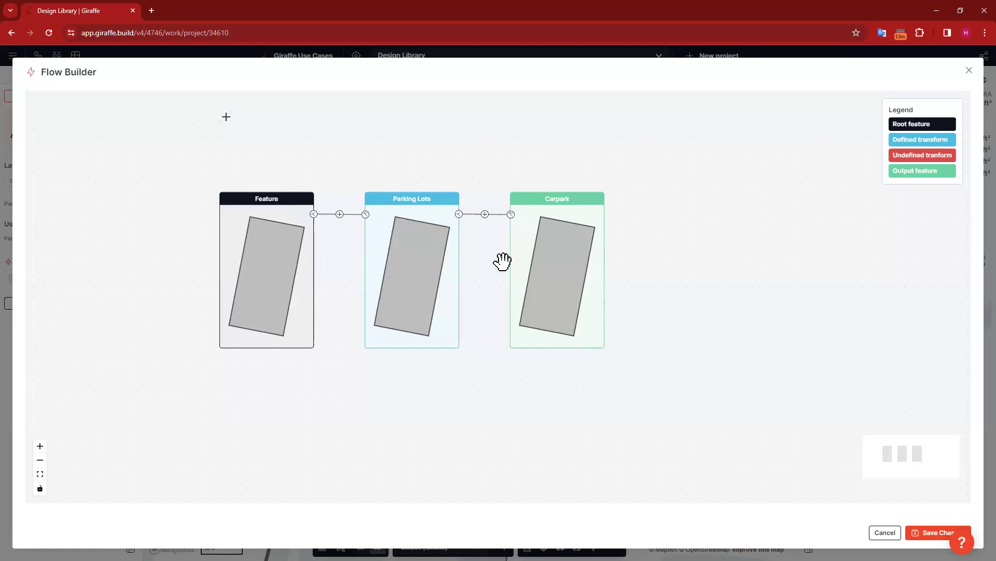
# - Add a second branch to the Parking Lots transform and define its new transform as Edge Selector
pyautogui.click(459, 215)
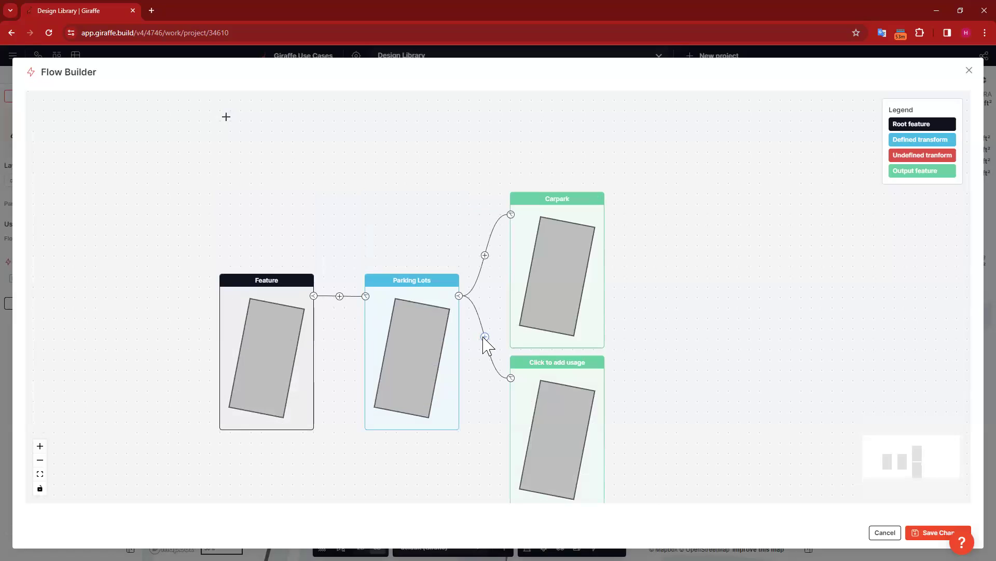
pyautogui.click(484, 336)
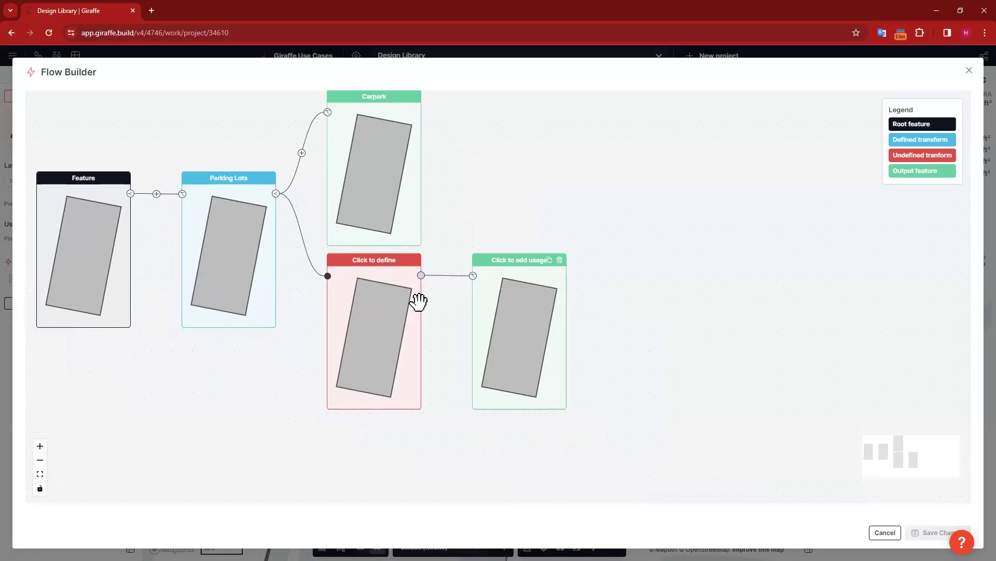
pyautogui.click(374, 307)
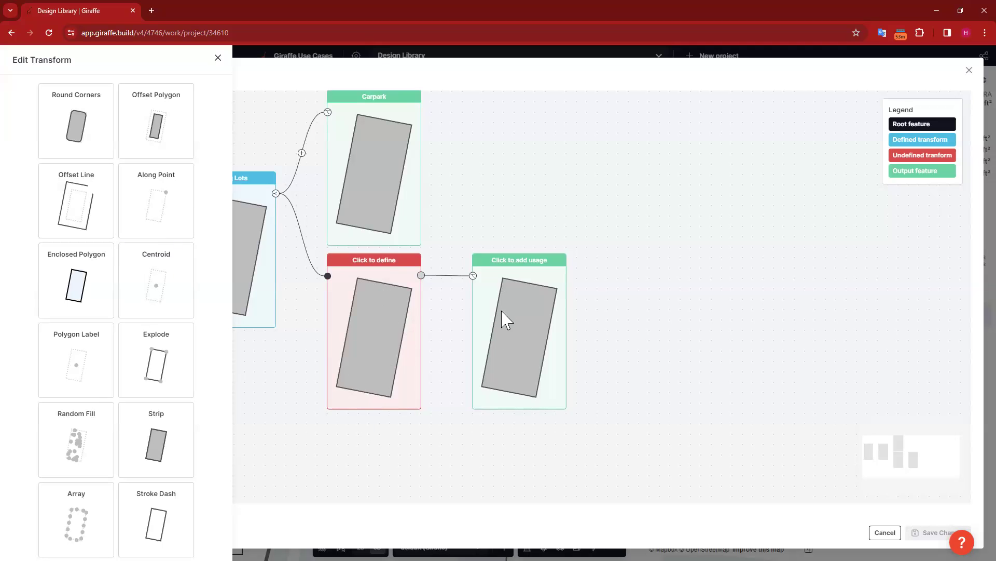
pyautogui.scroll(-5, 189, 289)
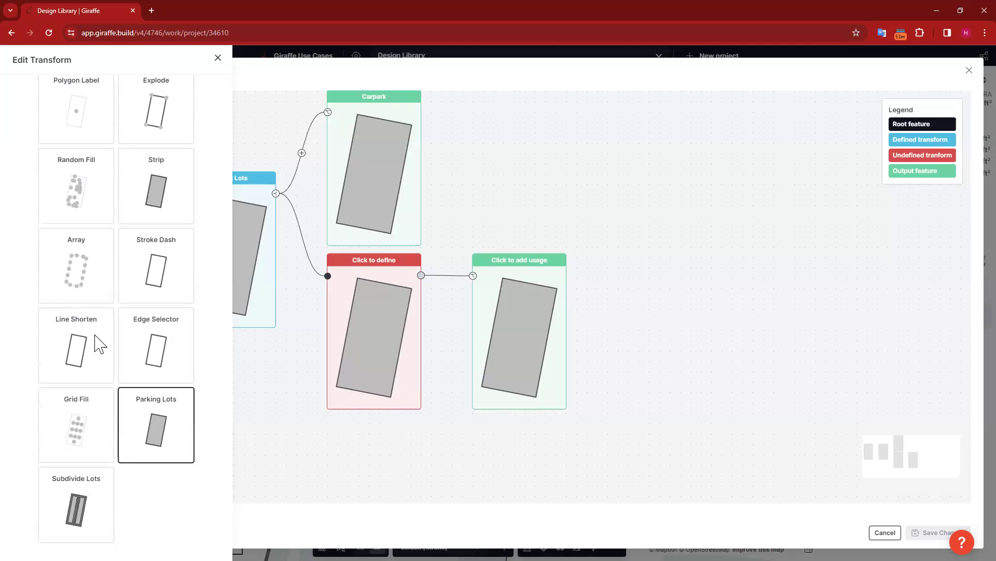
pyautogui.click(179, 347)
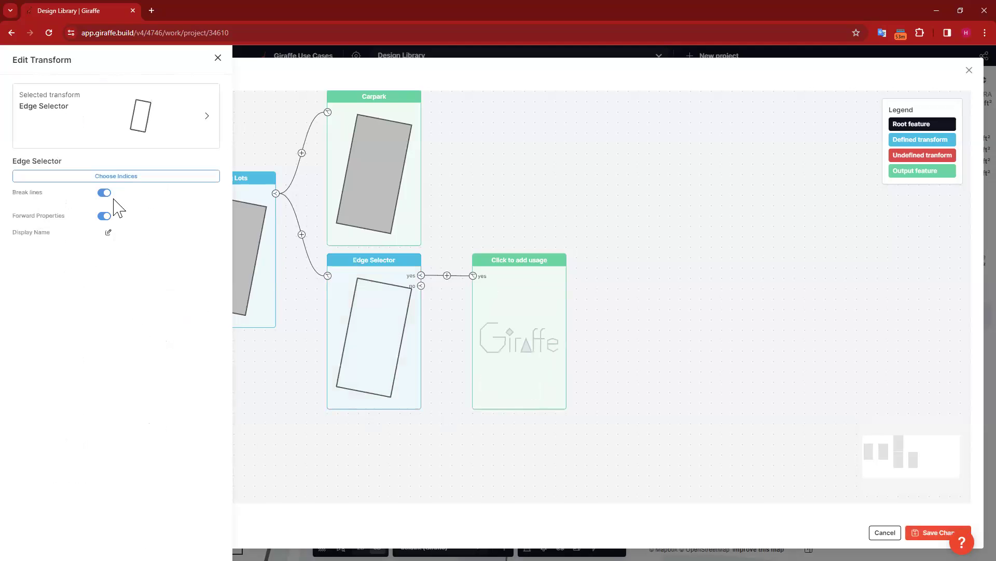
# - Choose the upper short edge and both long edges in the Edge Selector, and turn off Break lines
pyautogui.click(153, 178)
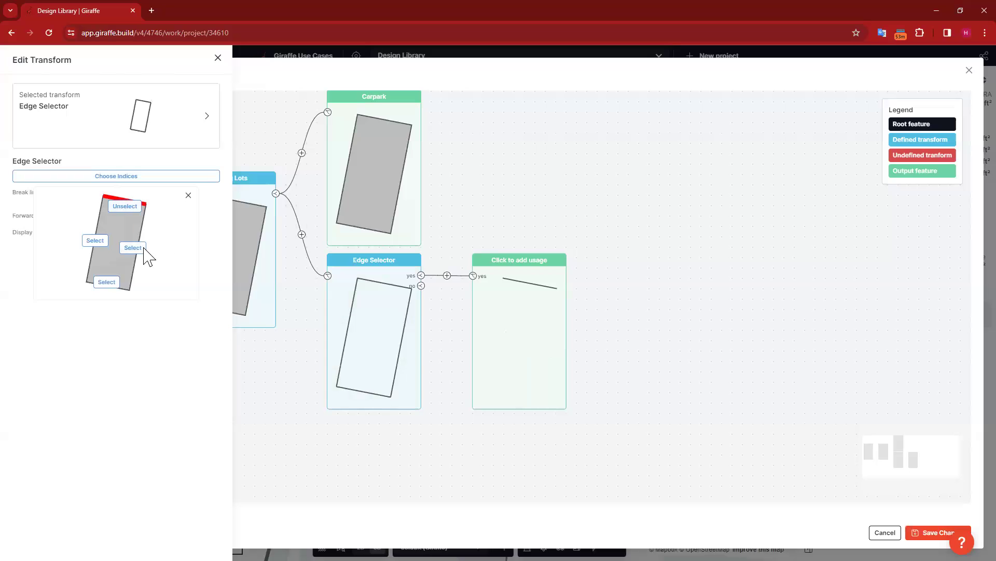
pyautogui.click(95, 241)
pyautogui.click(268, 396)
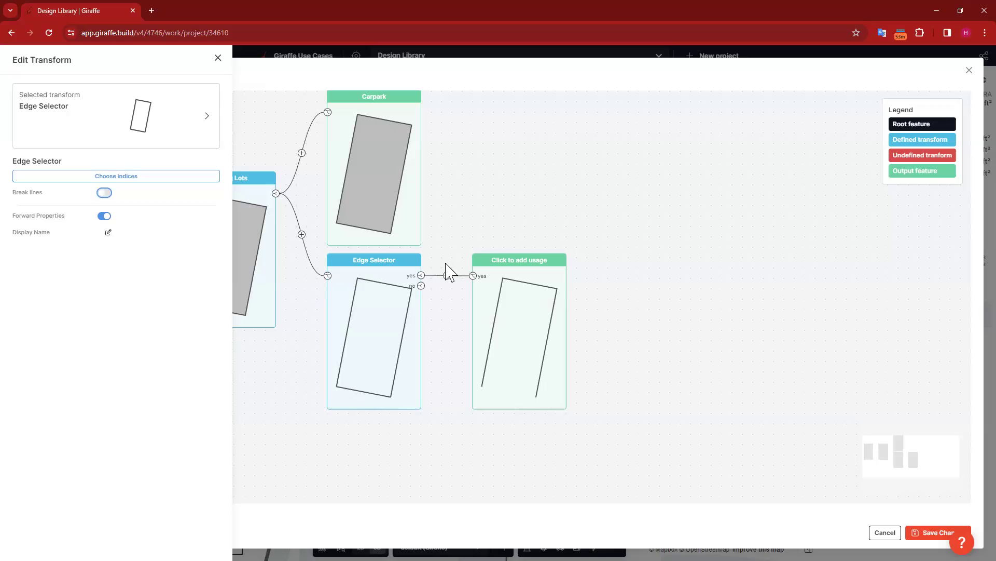
# - Insert an Offset Line transform after the Edge Selector with a distance of 40 ft
pyautogui.click(446, 275)
pyautogui.click(501, 372)
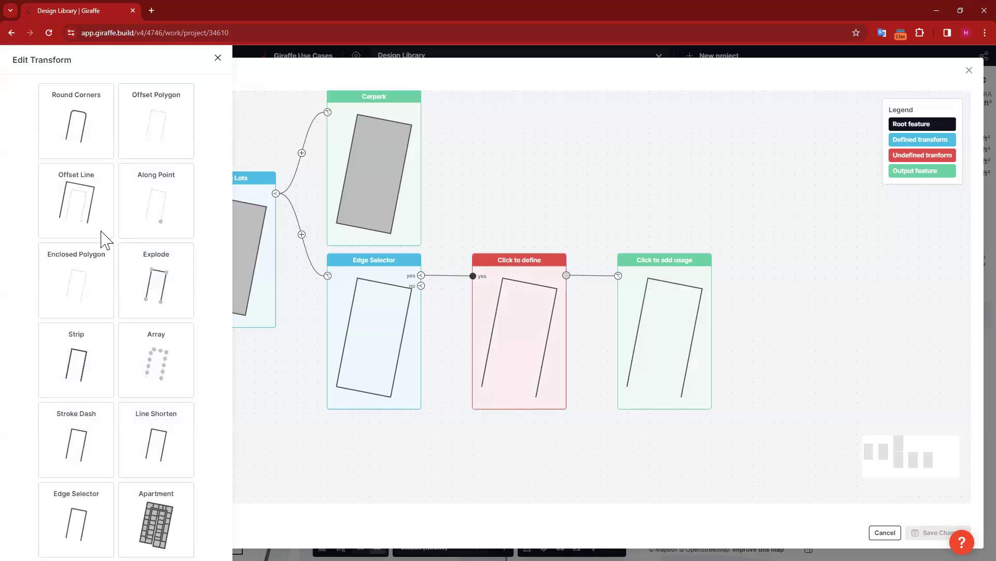
pyautogui.click(83, 200)
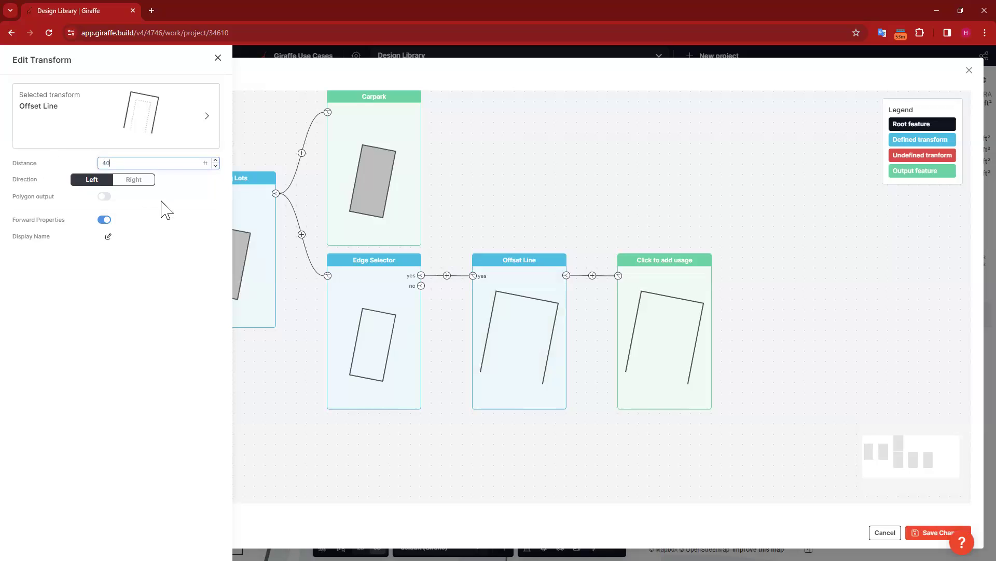
# - Insert an Apartment transform after the Offset Line transform
pyautogui.click(592, 275)
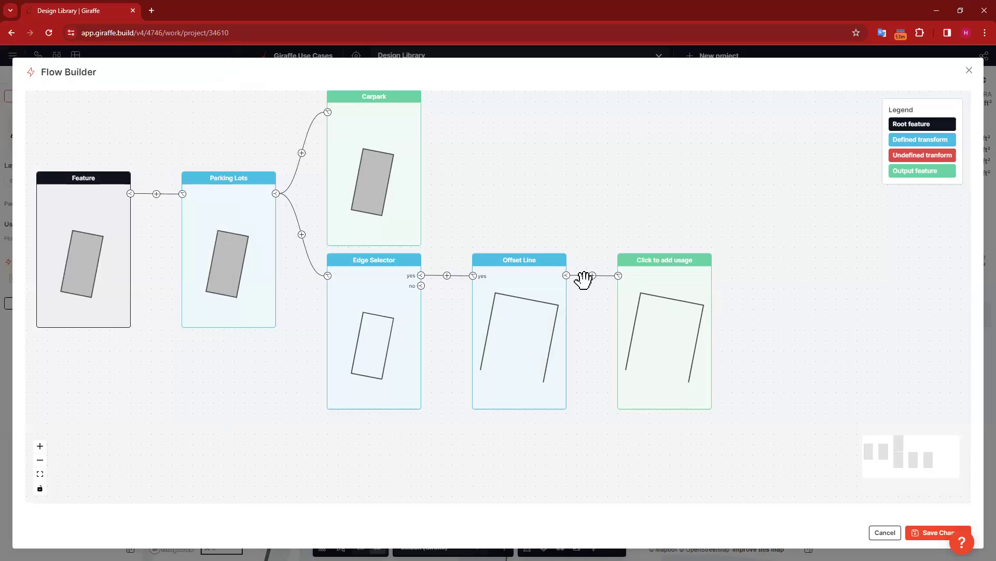
pyautogui.click(652, 314)
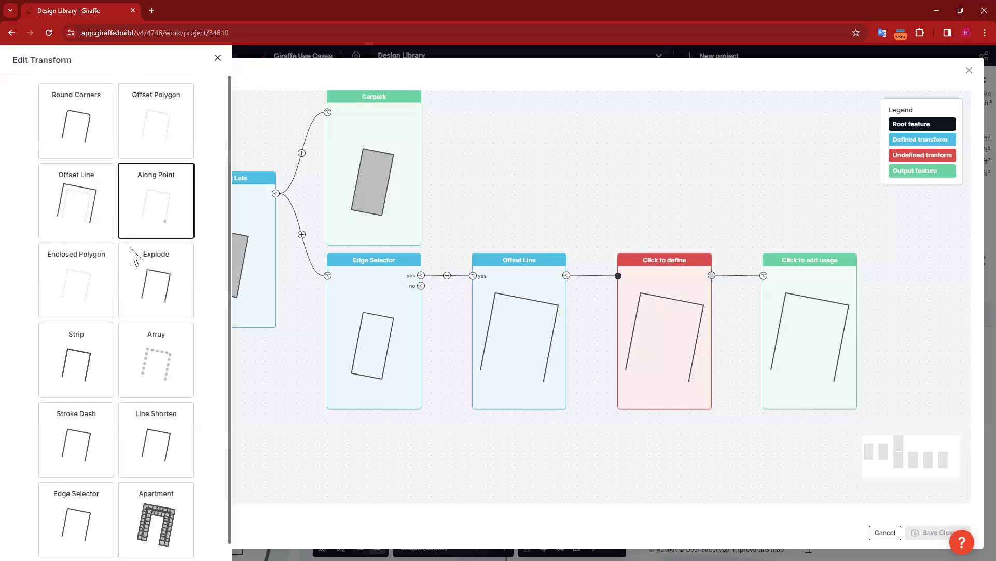
pyautogui.scroll(-1, 171, 508)
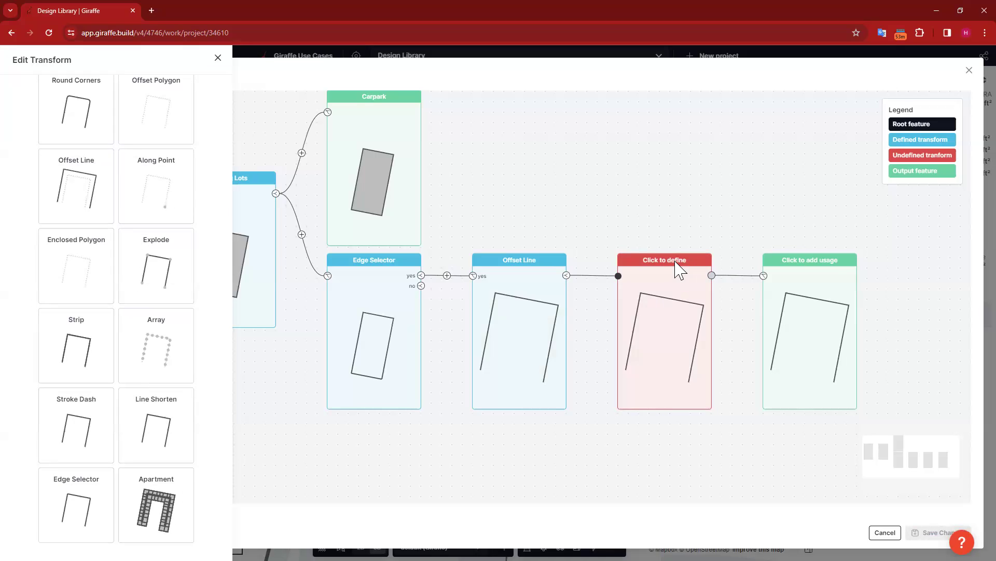
pyautogui.click(722, 205)
pyautogui.moveTo(726, 205); pyautogui.dragTo(516, 166)
pyautogui.moveTo(467, 238); pyautogui.dragTo(453, 232)
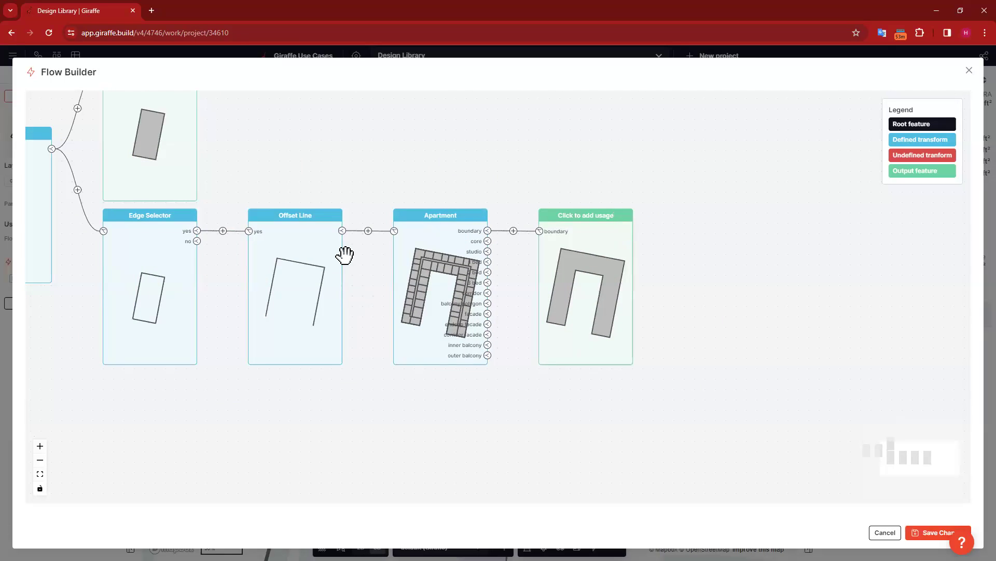
# - Add separate output branches to the Apartment transform for core, studio, 1 bed, 2 bed, 3 bed and corridor
pyautogui.scroll(-1, 505, 236)
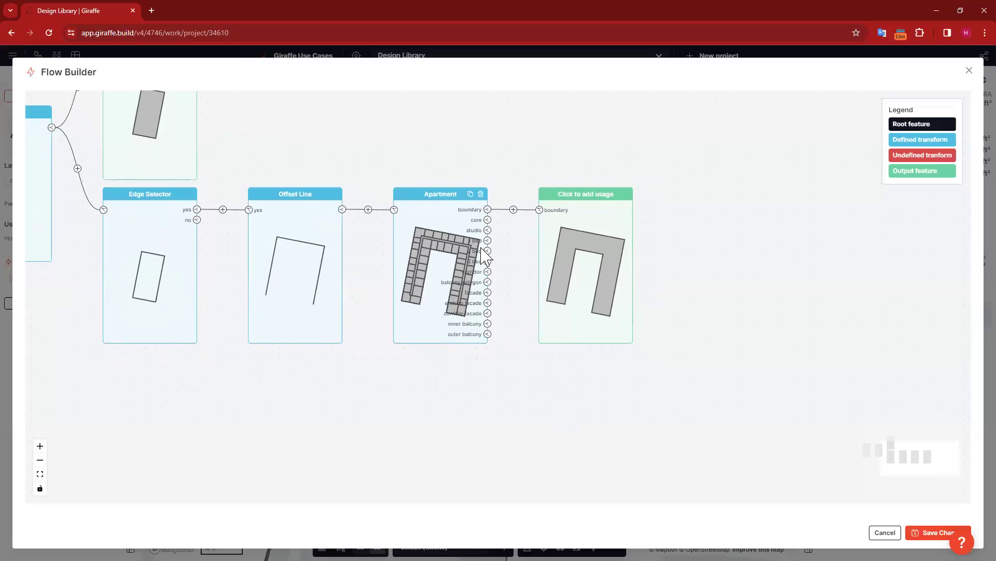
pyautogui.scroll(3, 486, 249)
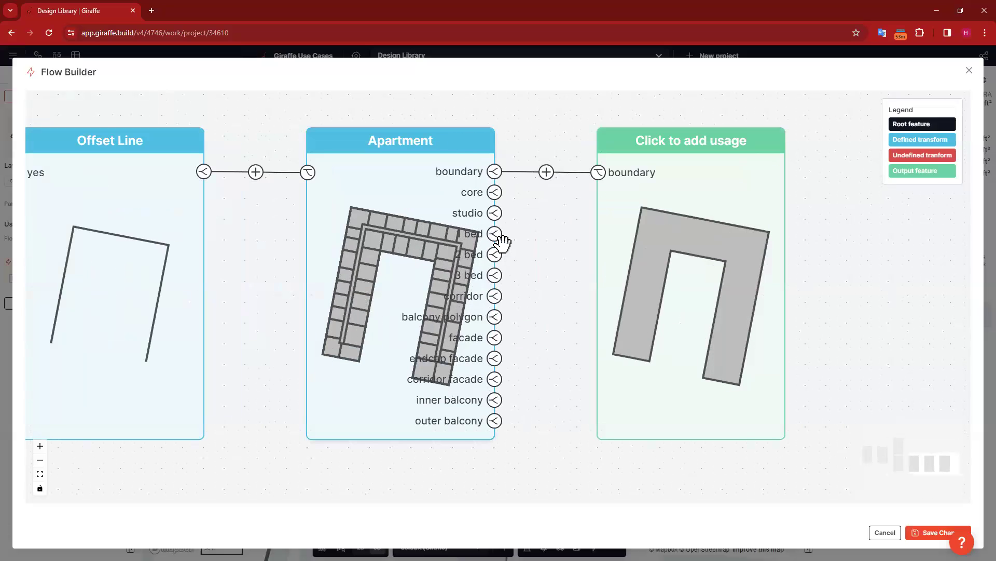
pyautogui.click(496, 195)
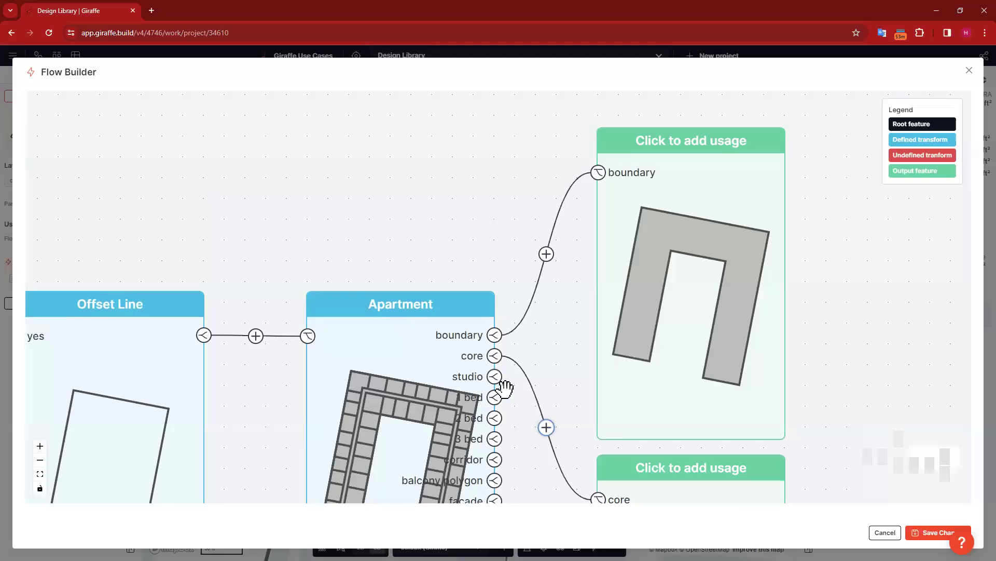
pyautogui.moveTo(475, 451); pyautogui.dragTo(441, 105)
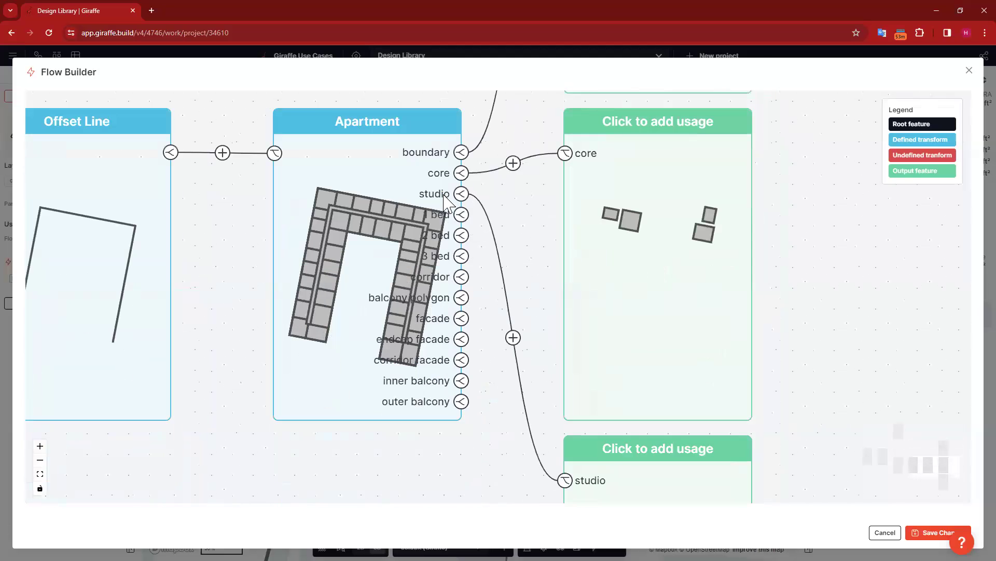
pyautogui.click(463, 214)
pyautogui.click(463, 399)
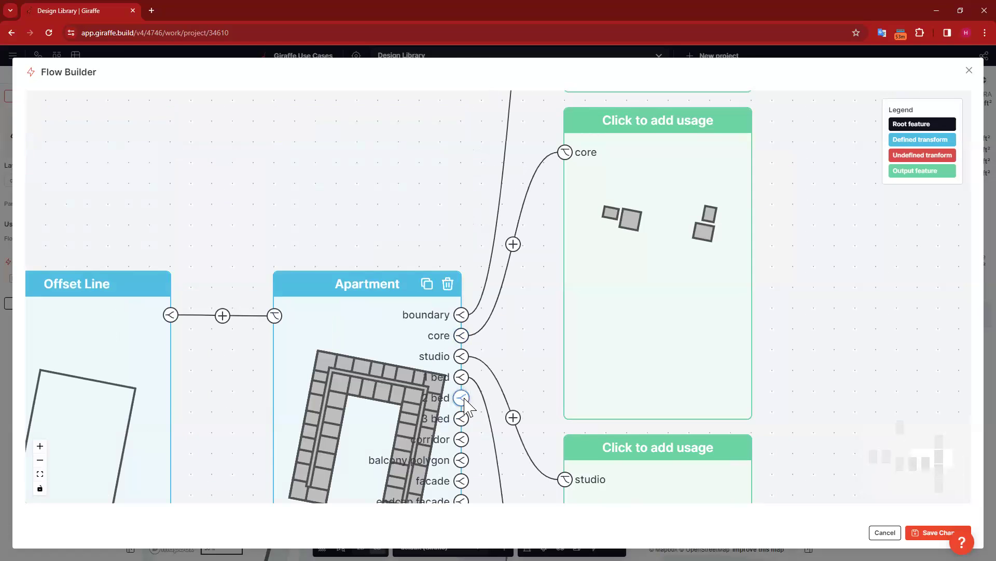
pyautogui.moveTo(429, 229); pyautogui.dragTo(380, 5)
pyautogui.click(413, 350)
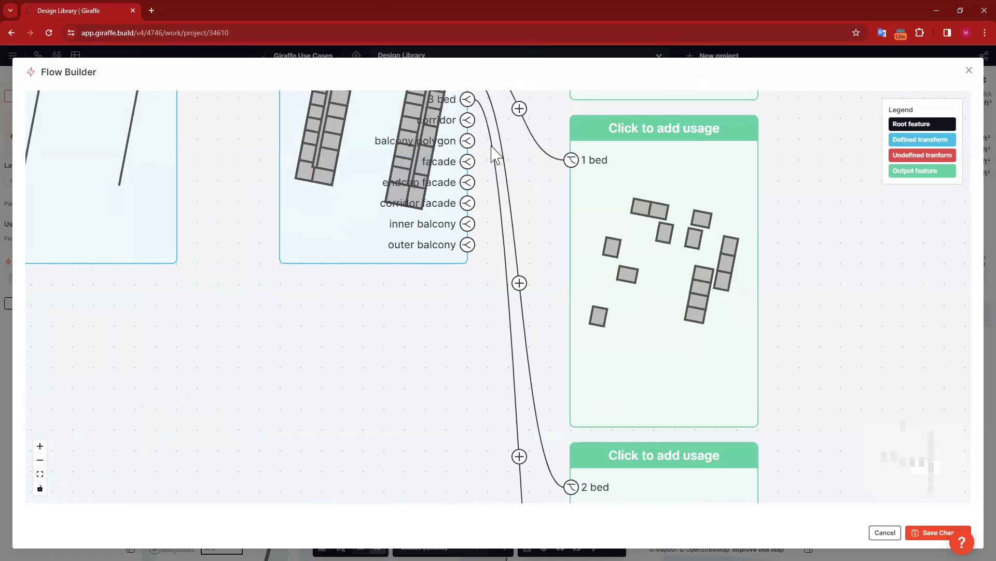
pyautogui.click(467, 120)
# - Assign the Corridor usage to the corridor output and remove its Levels property
pyautogui.moveTo(790, 403); pyautogui.dragTo(736, 100)
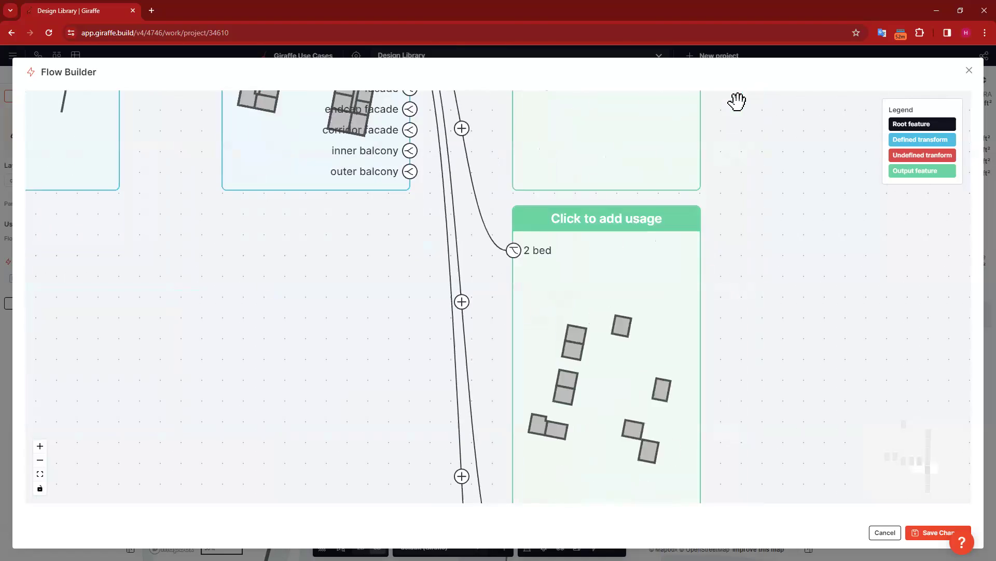
pyautogui.moveTo(758, 427); pyautogui.dragTo(765, 121)
pyautogui.click(640, 304)
pyautogui.click(105, 157)
pyautogui.write('corr')
pyautogui.click(147, 195)
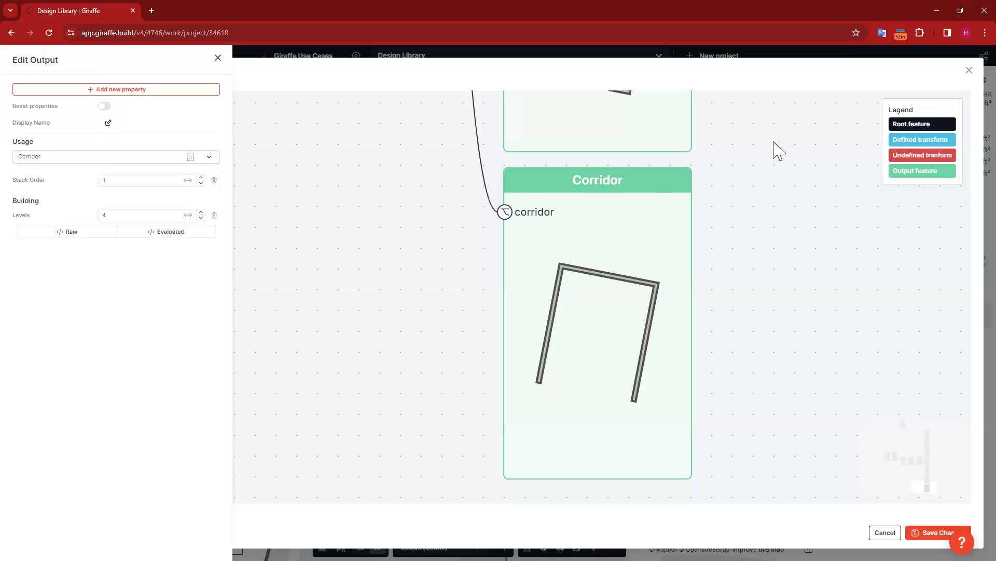
pyautogui.click(739, 353)
pyautogui.click(643, 294)
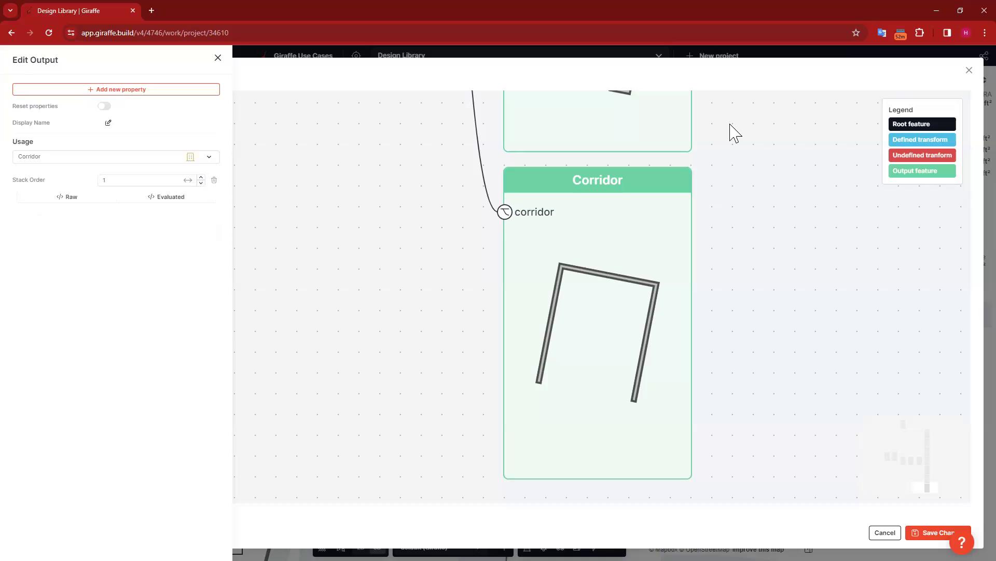
pyautogui.click(739, 133)
# - Assign the 3 Bedroom Unit usage to the 3 bed output of the Apartment transform
pyautogui.scroll(7, 718, 461)
pyautogui.click(616, 283)
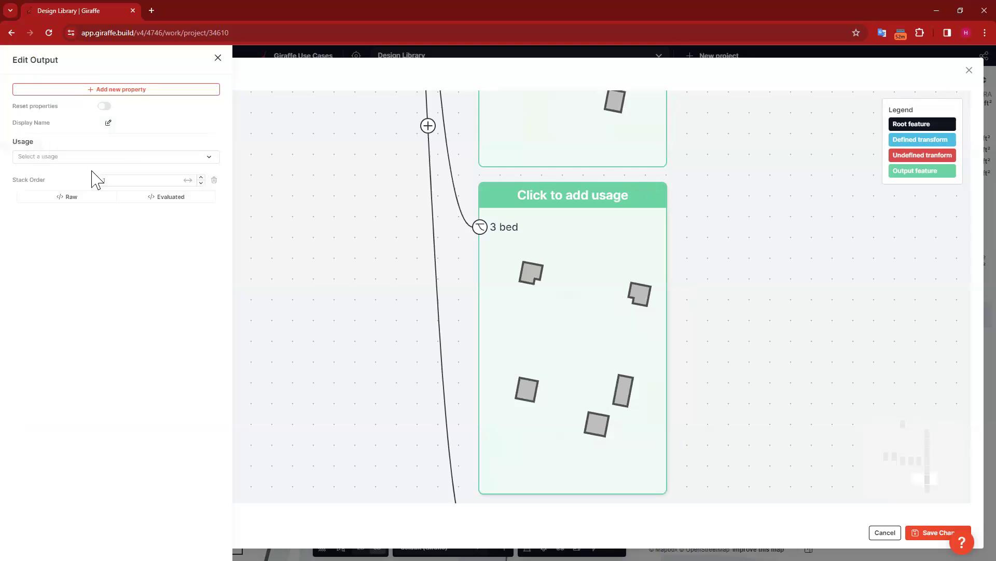
pyautogui.click(146, 159)
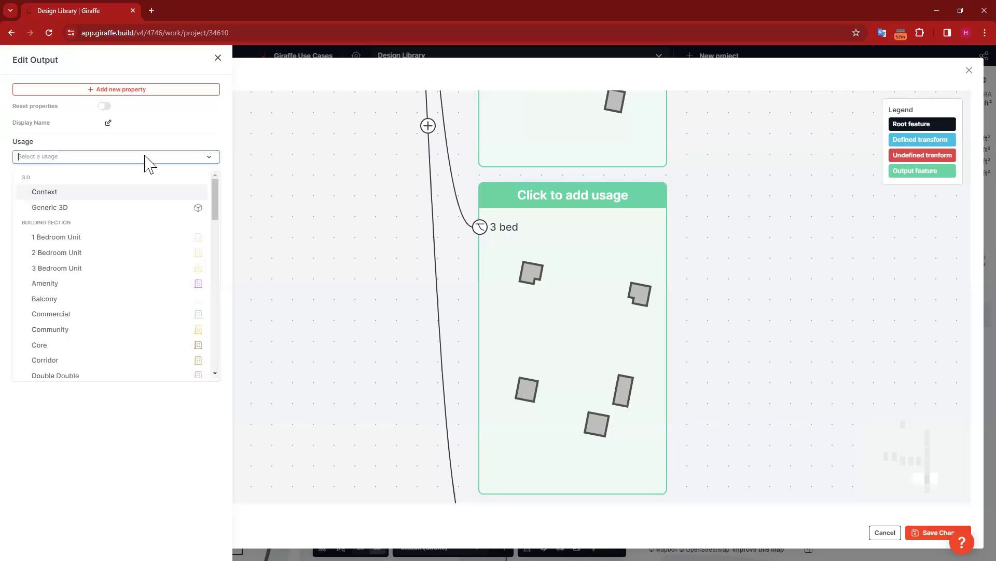
pyautogui.write('3')
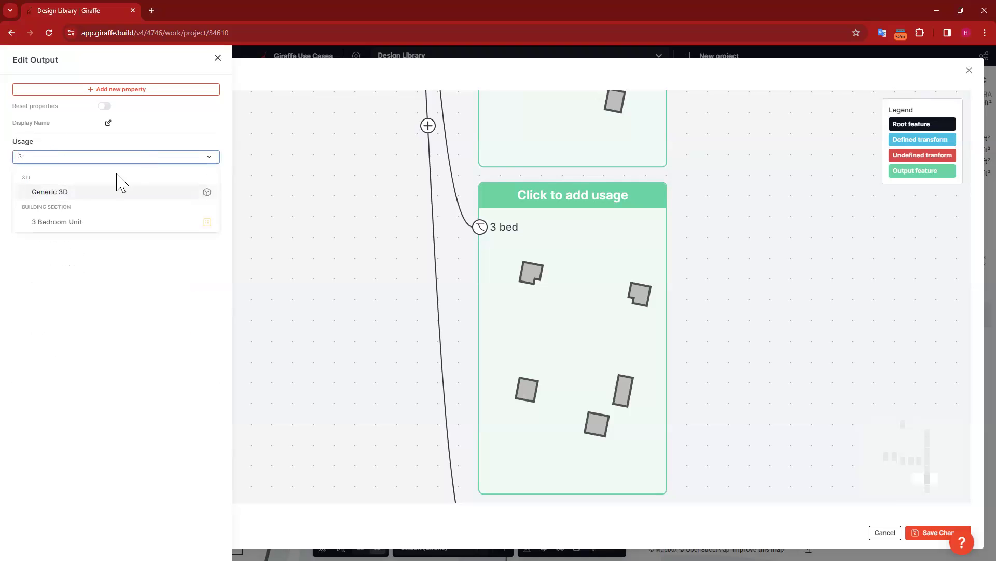
pyautogui.click(95, 222)
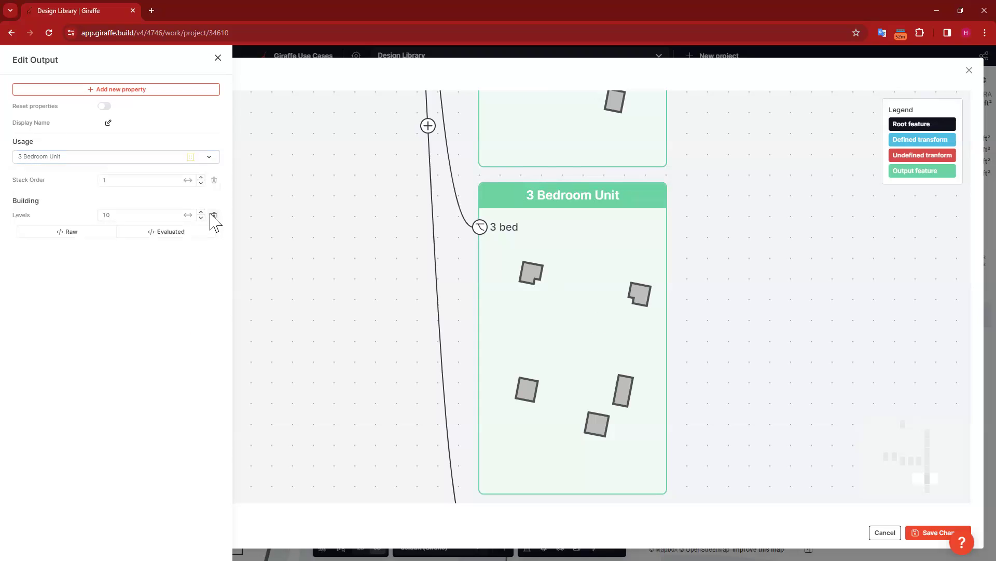
pyautogui.click(724, 150)
# - Assign the 2 Bedroom Unit usage to the 2 bed output of the Apartment transform
pyautogui.scroll(5, 571, 334)
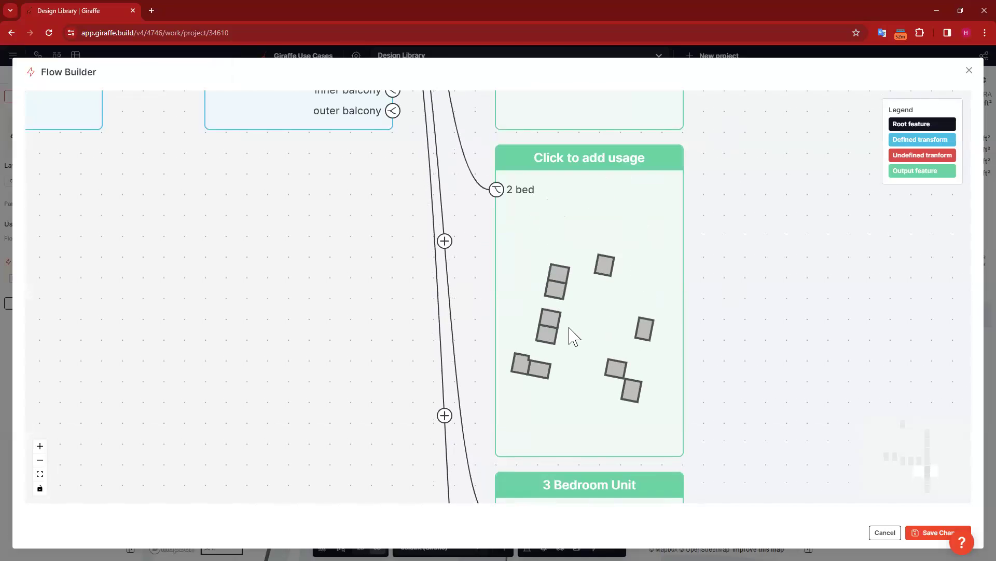
pyautogui.click(565, 273)
pyautogui.click(119, 157)
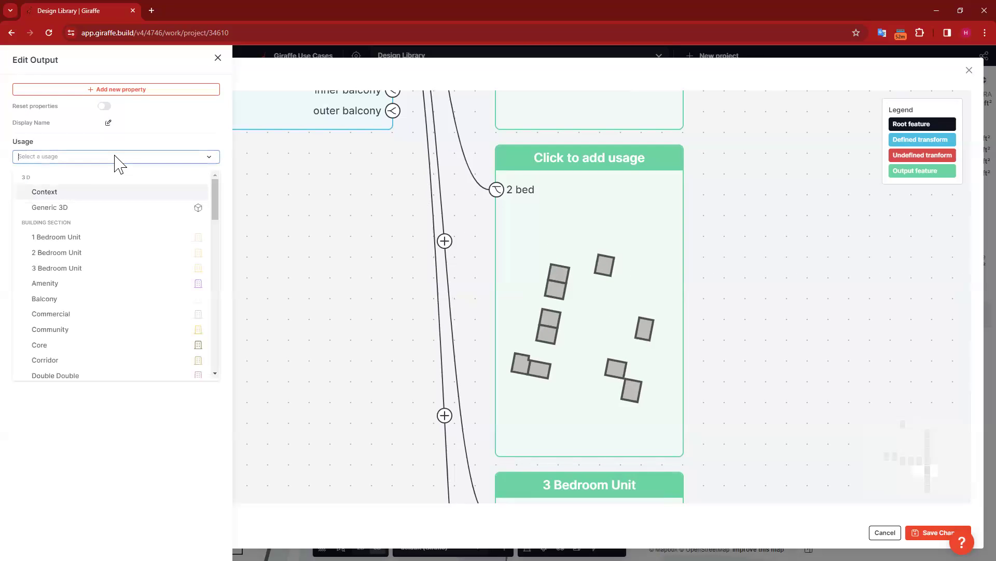
pyautogui.write('2')
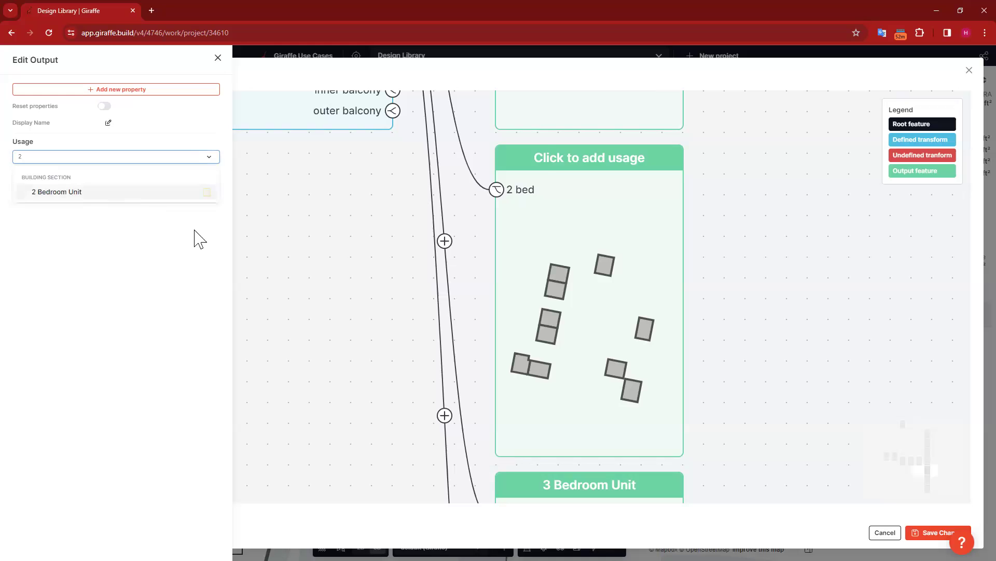
pyautogui.press('Return')
pyautogui.click(766, 127)
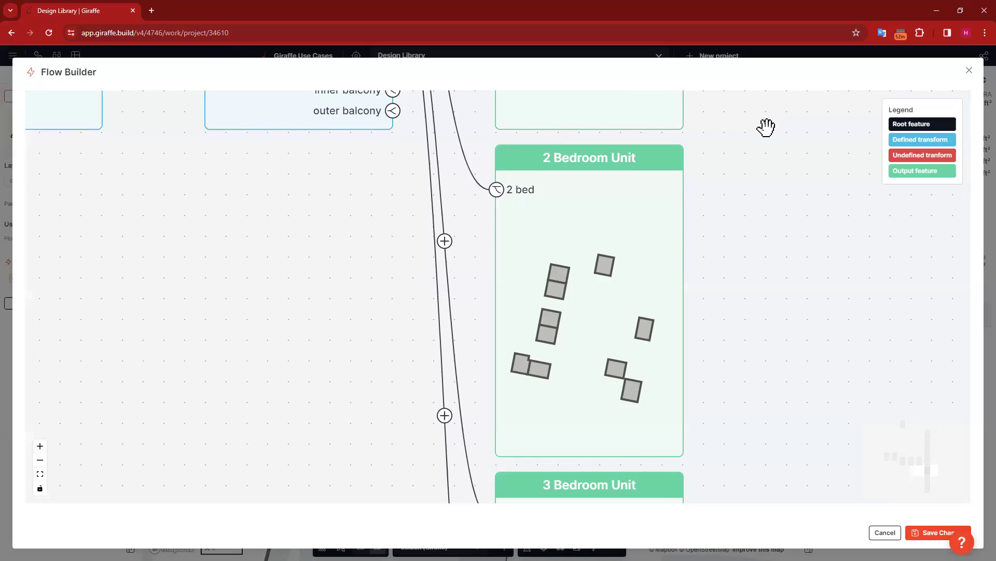
# - Assign the 1 Bedroom Unit usage to the 1 bed output of the Apartment transform
pyautogui.moveTo(766, 127); pyautogui.dragTo(801, 478)
pyautogui.click(594, 260)
pyautogui.click(102, 156)
pyautogui.write('1')
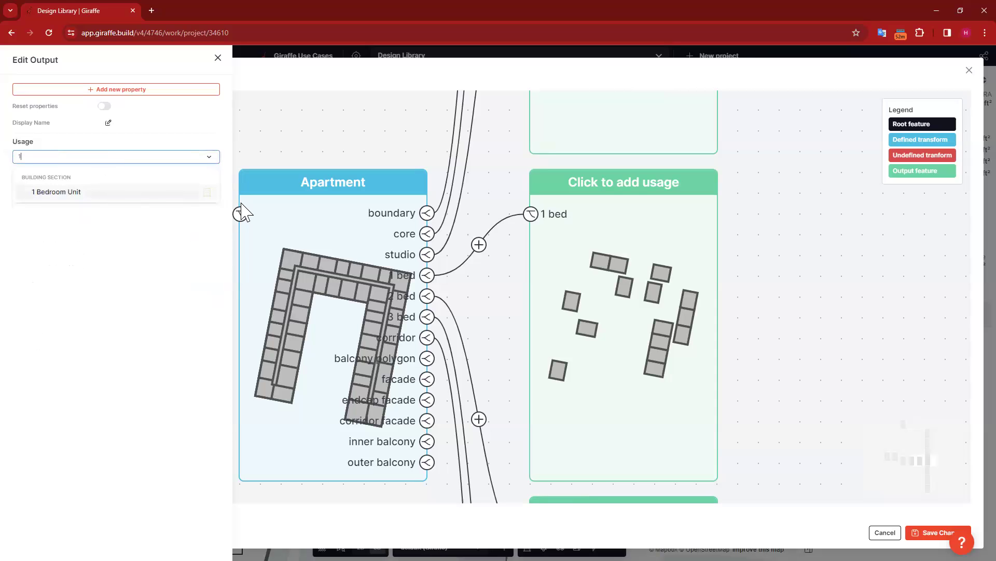
pyautogui.press('Return')
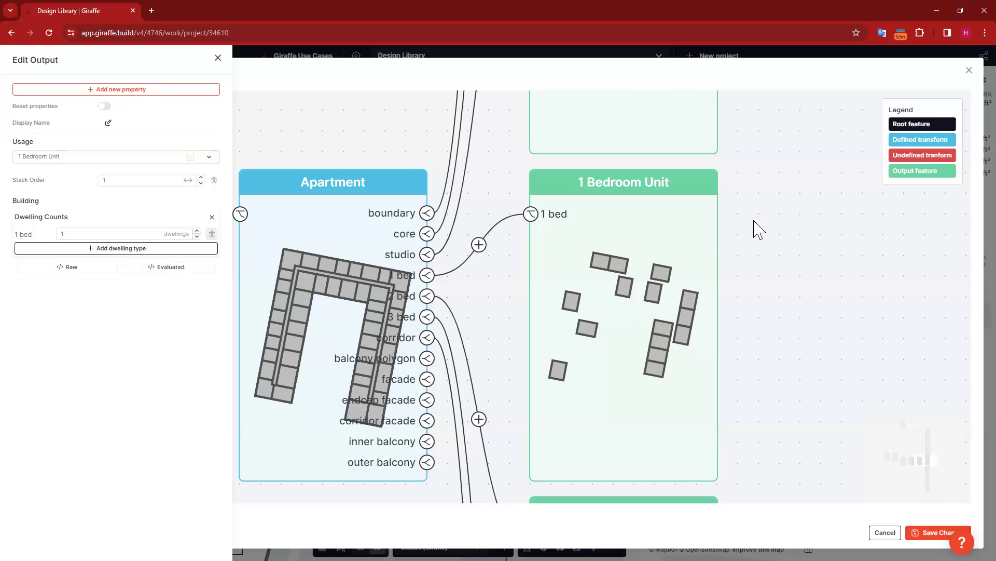
# - Assign the Studio Unit usage to the studio output of the Apartment transform
pyautogui.moveTo(772, 151); pyautogui.dragTo(820, 530)
pyautogui.click(636, 354)
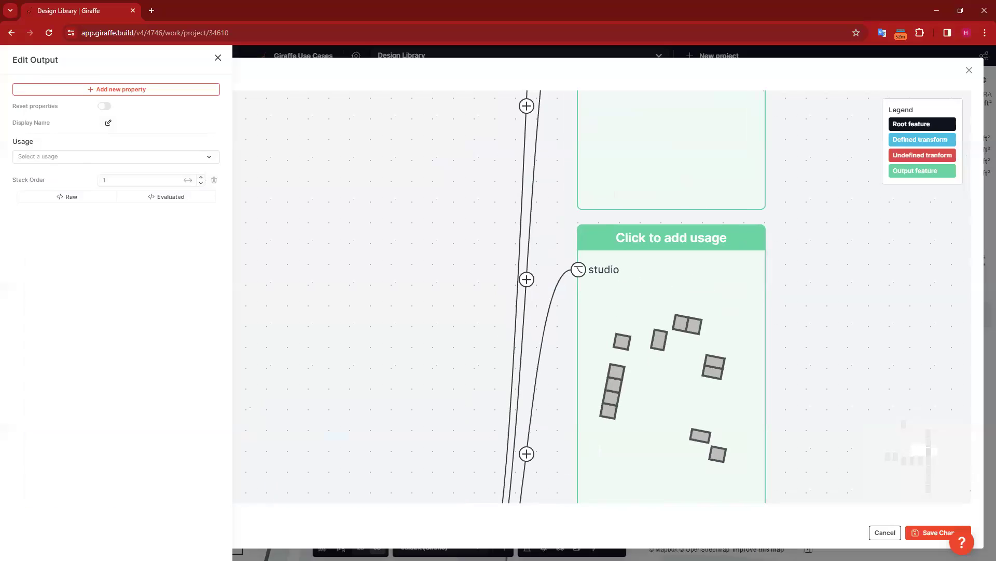
pyautogui.click(70, 156)
pyautogui.write('st')
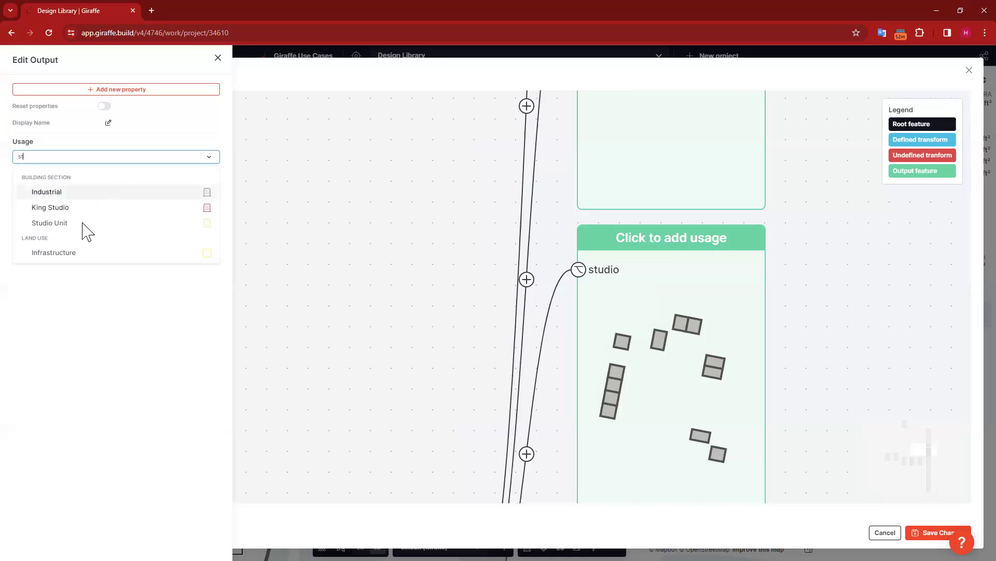
pyautogui.click(115, 226)
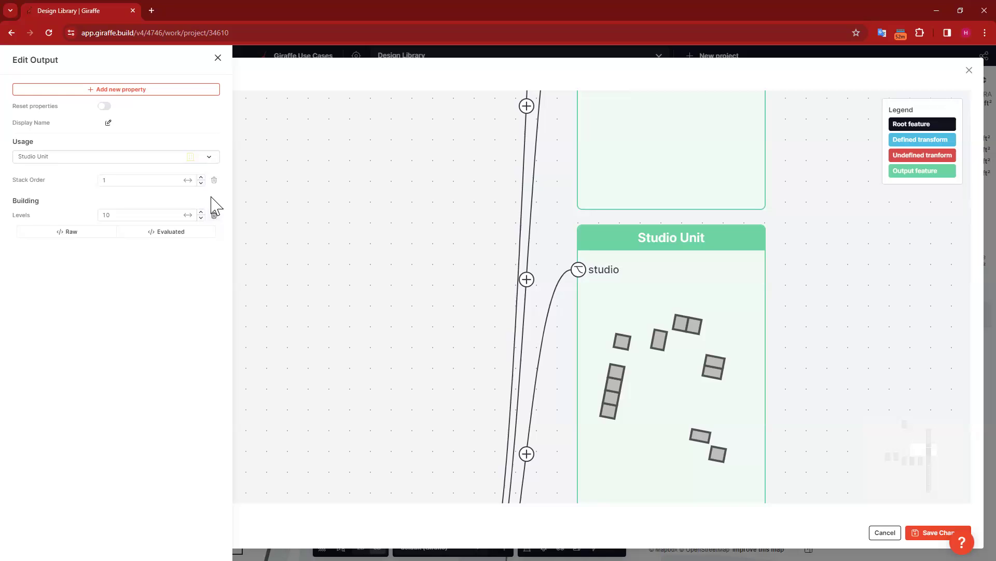
pyautogui.click(833, 162)
# - Assign the Core usage to the core output of the Apartment transform
pyautogui.moveTo(831, 163); pyautogui.dragTo(709, 470)
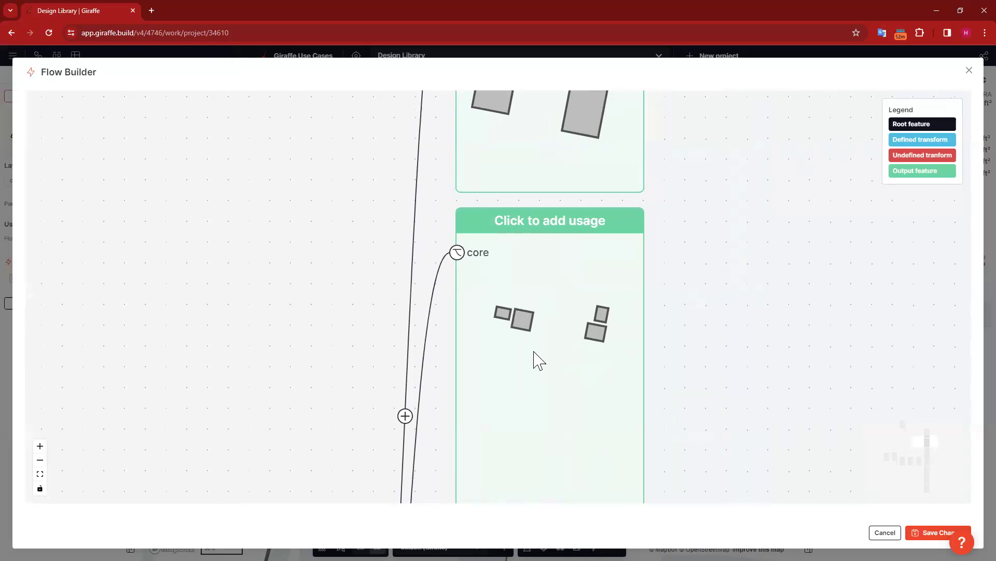
pyautogui.click(534, 352)
pyautogui.click(111, 157)
pyautogui.write('cor')
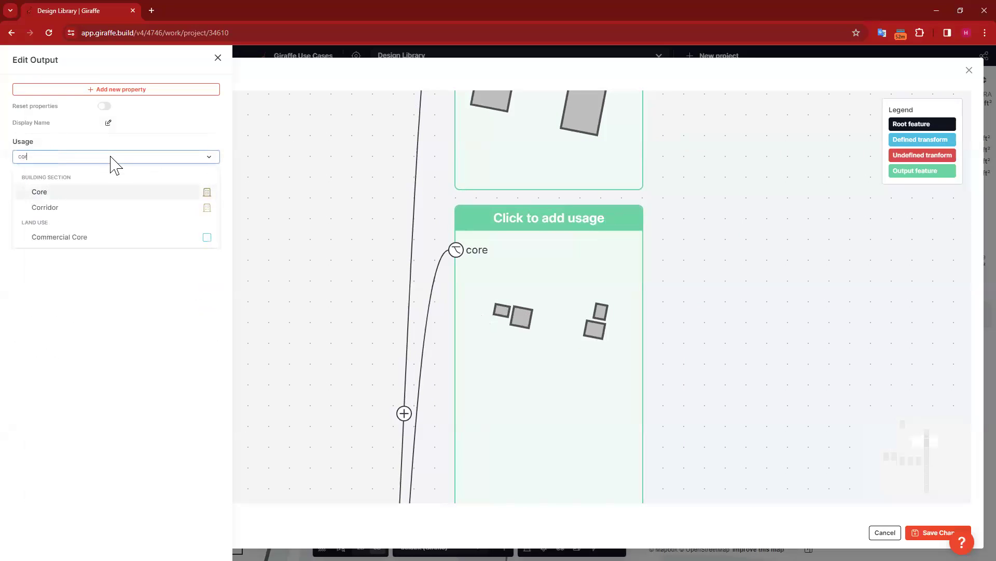
pyautogui.click(110, 193)
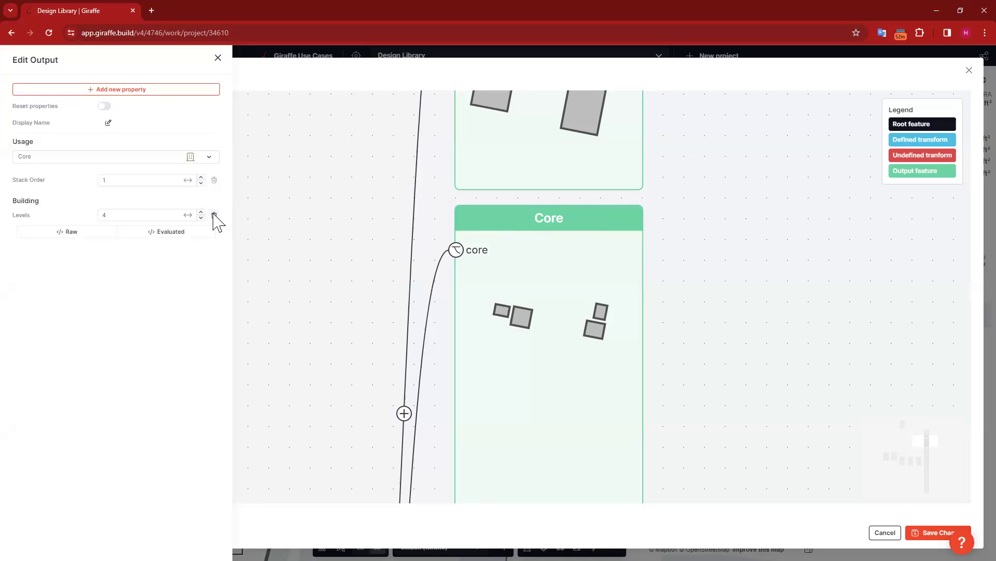
# - Assign the Amenity usage to the boundary output of the Apartment transform
pyautogui.moveTo(768, 143); pyautogui.dragTo(743, 453)
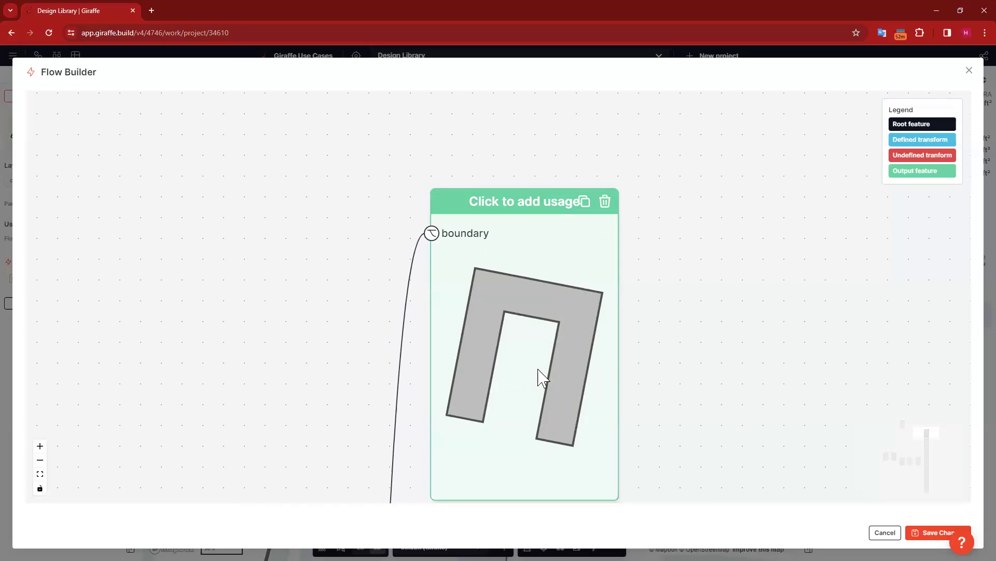
pyautogui.click(516, 371)
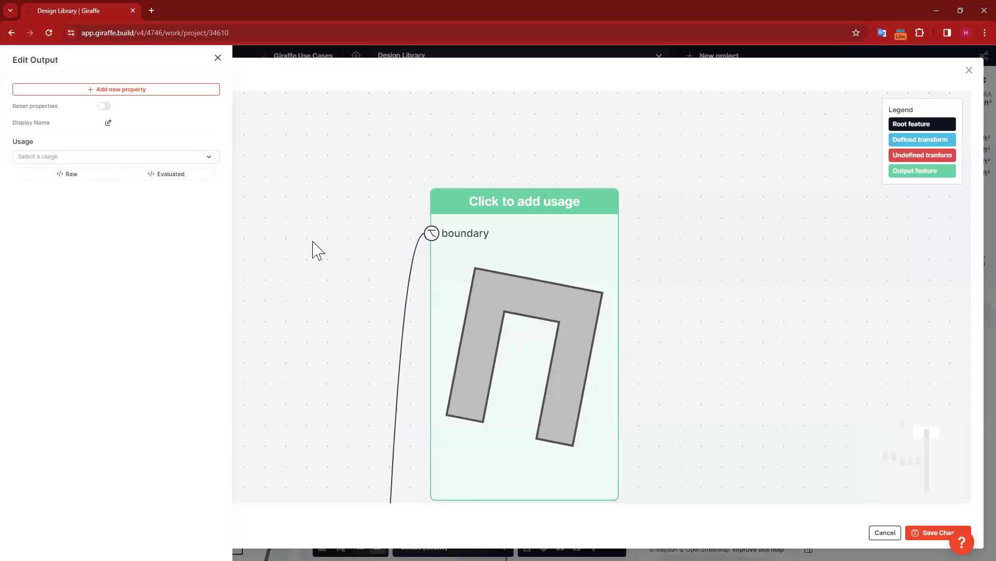
pyautogui.click(119, 158)
pyautogui.write('am')
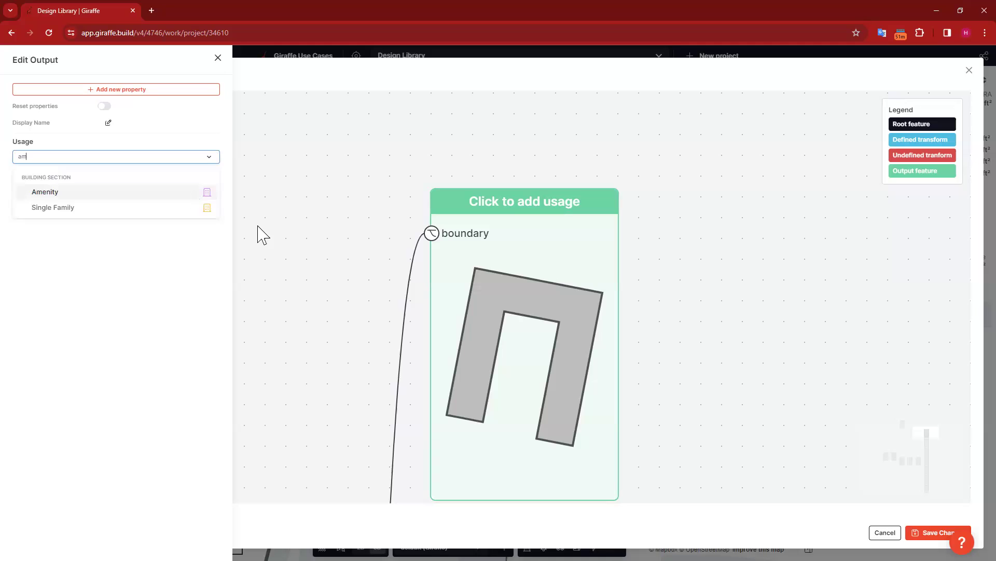
pyautogui.press('Return')
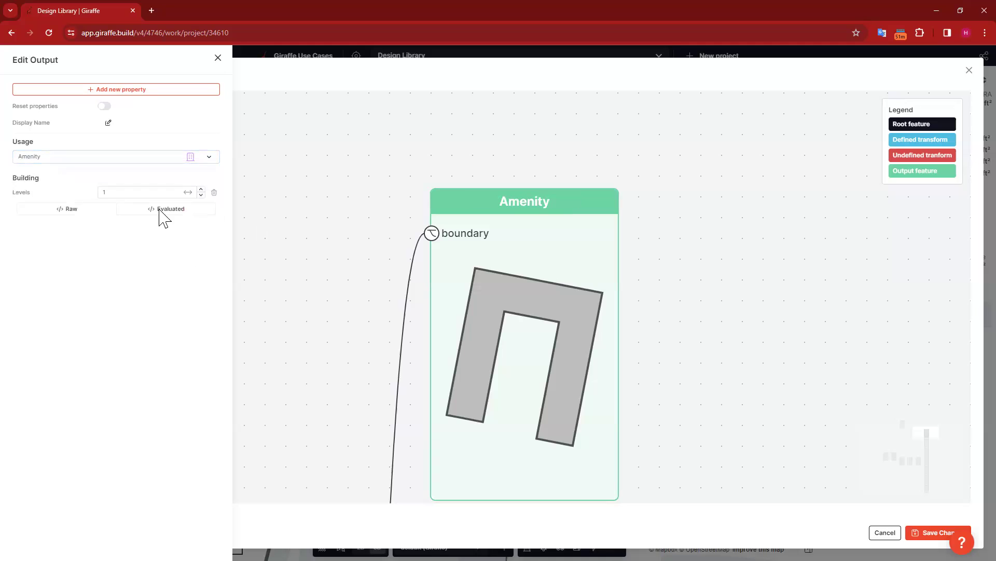
pyautogui.click(342, 181)
# - Turn off Forward Properties in the Offset Line transform
pyautogui.moveTo(387, 262); pyautogui.dragTo(597, 73)
pyautogui.scroll(-9, 381, 218)
pyautogui.moveTo(363, 280); pyautogui.dragTo(482, 116)
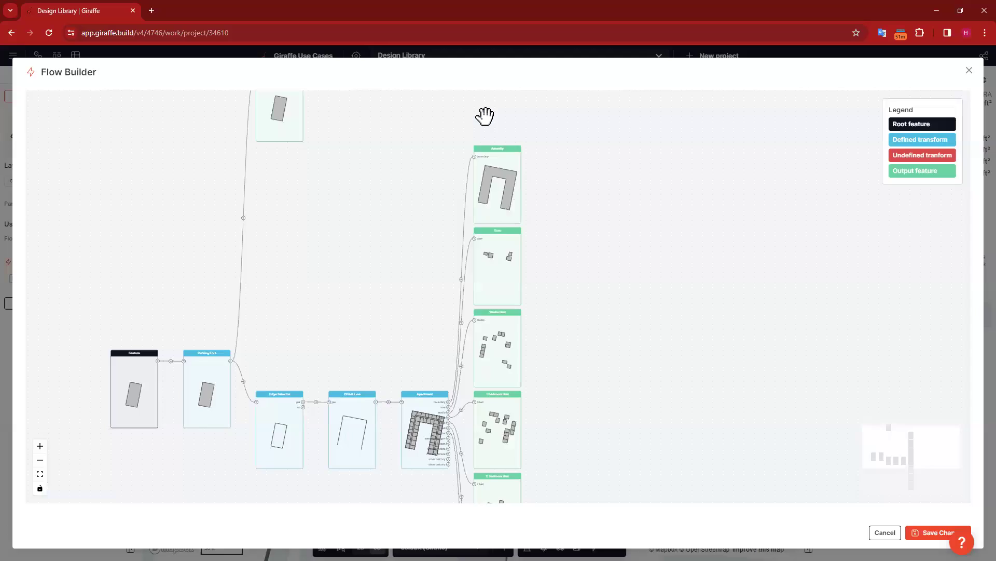
pyautogui.click(441, 299)
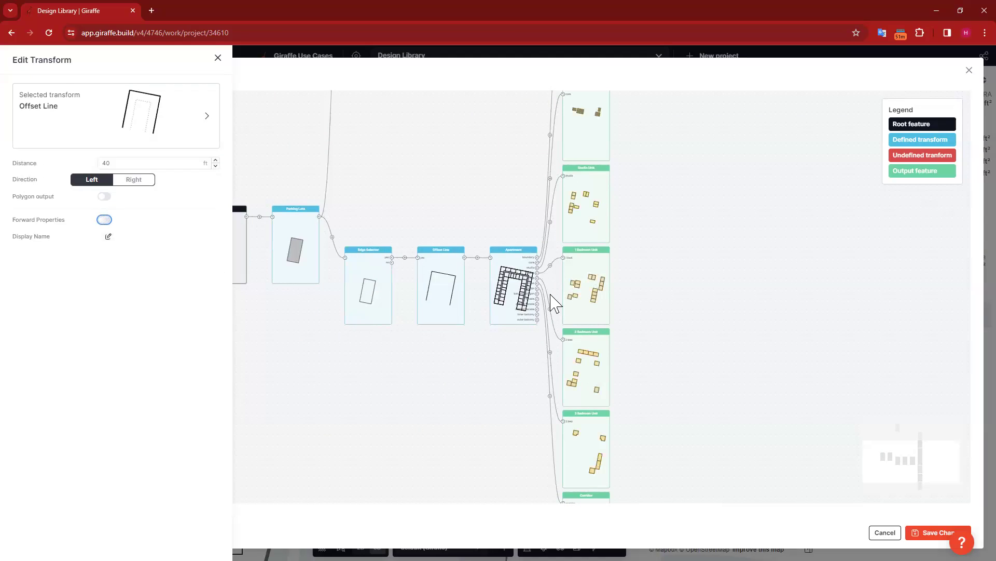
# - Close the Offset Line settings and apply the edited flow to the car park feature
pyautogui.click(508, 273)
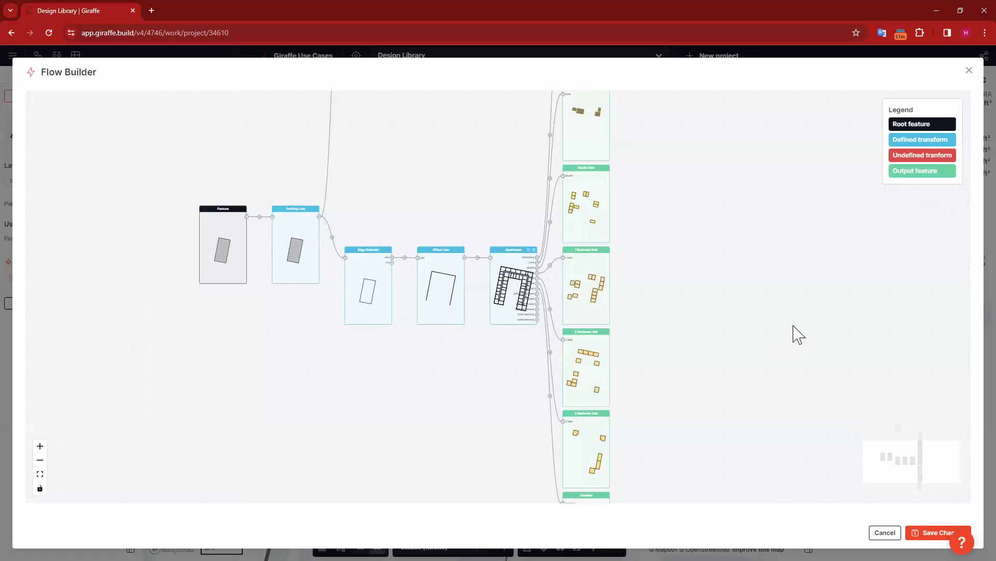
pyautogui.click(932, 532)
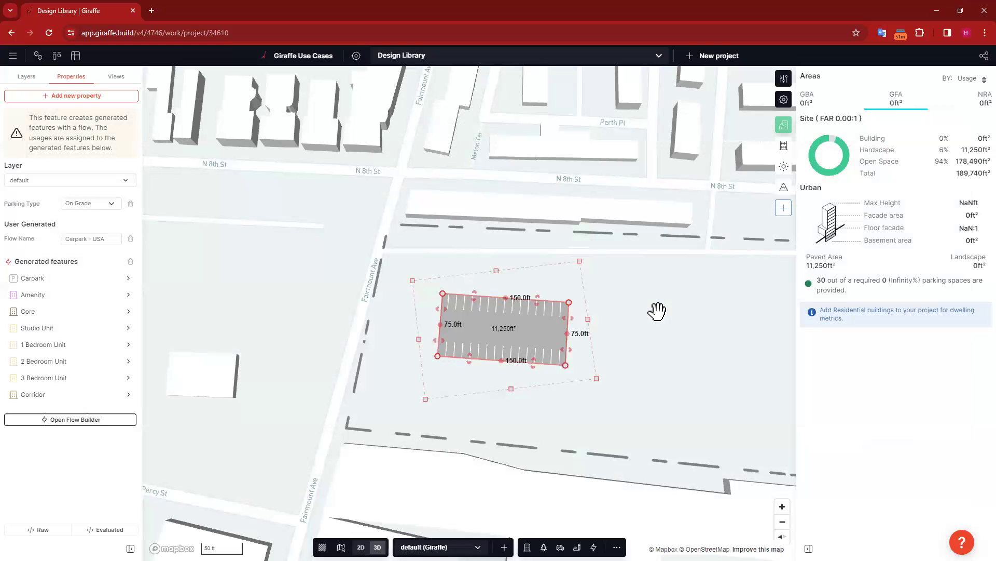
pyautogui.click(656, 450)
pyautogui.moveTo(629, 385); pyautogui.dragTo(454, 366, button='right')
# - Select the car park and open the Core output among its generated features
pyautogui.click(454, 365)
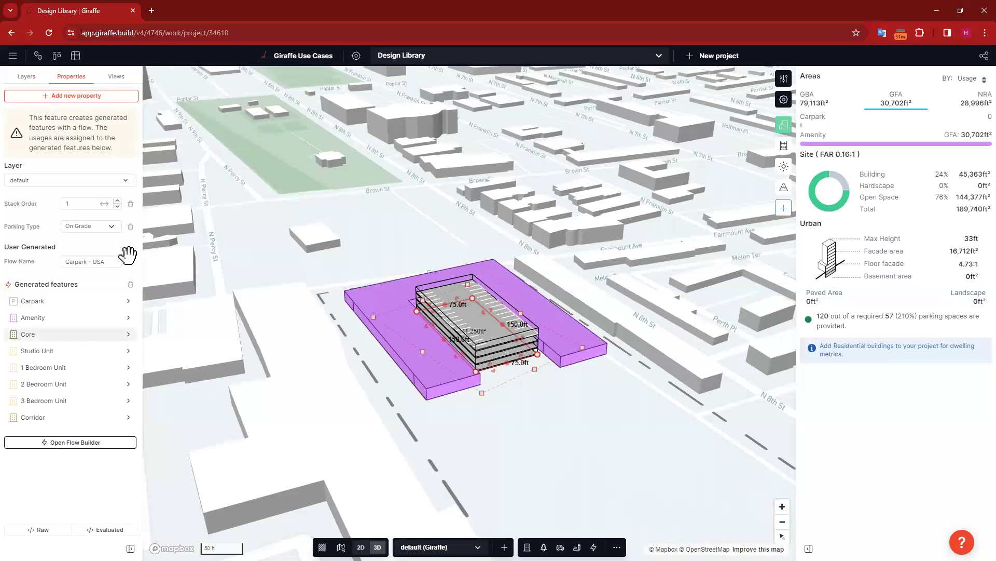
pyautogui.click(128, 333)
pyautogui.click(81, 143)
pyautogui.click(79, 200)
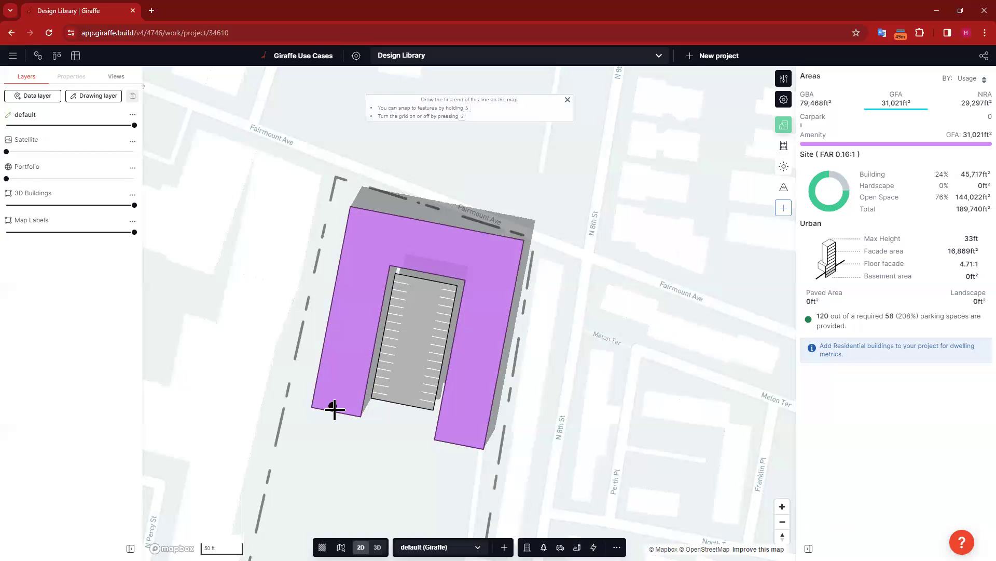
# - Draw a U-shaped Apartments line over the amenity podium, first segment about 207 ft, and pull both free ends inward
pyautogui.click(336, 407)
pyautogui.click(370, 234)
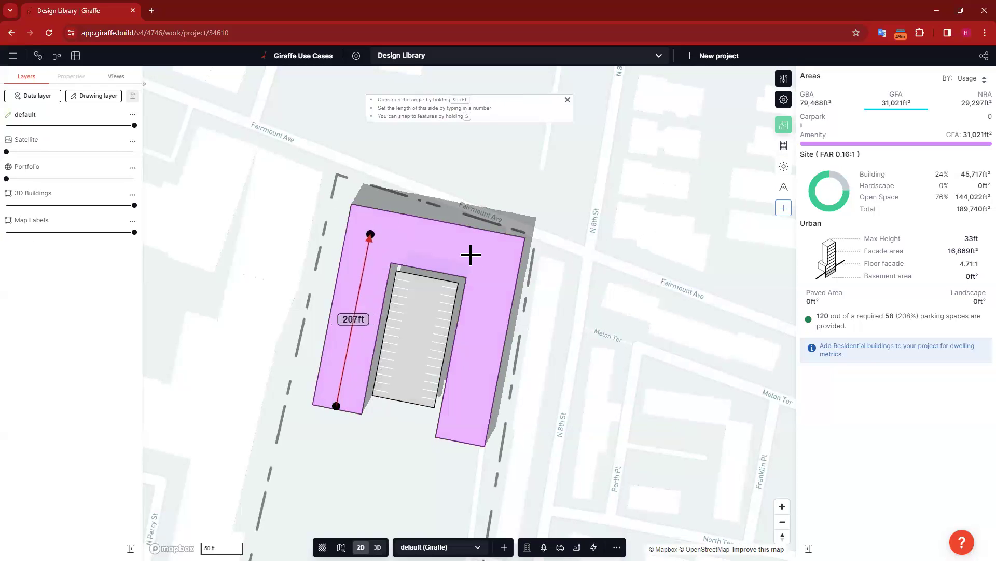
pyautogui.click(498, 258)
pyautogui.doubleClick(462, 438)
pyautogui.moveTo(336, 406); pyautogui.dragTo(338, 395)
pyautogui.moveTo(461, 435); pyautogui.dragTo(464, 426)
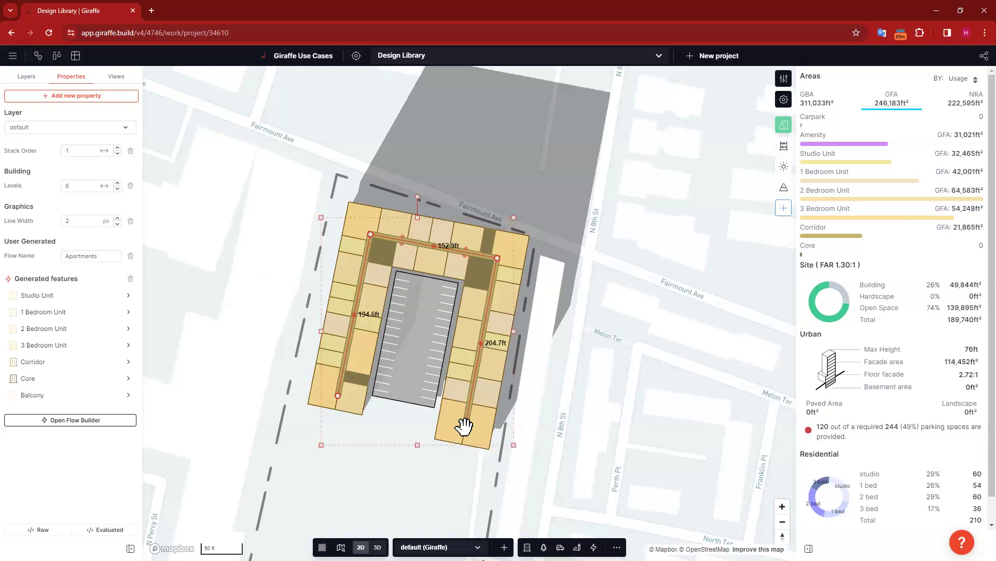
pyautogui.click(674, 386)
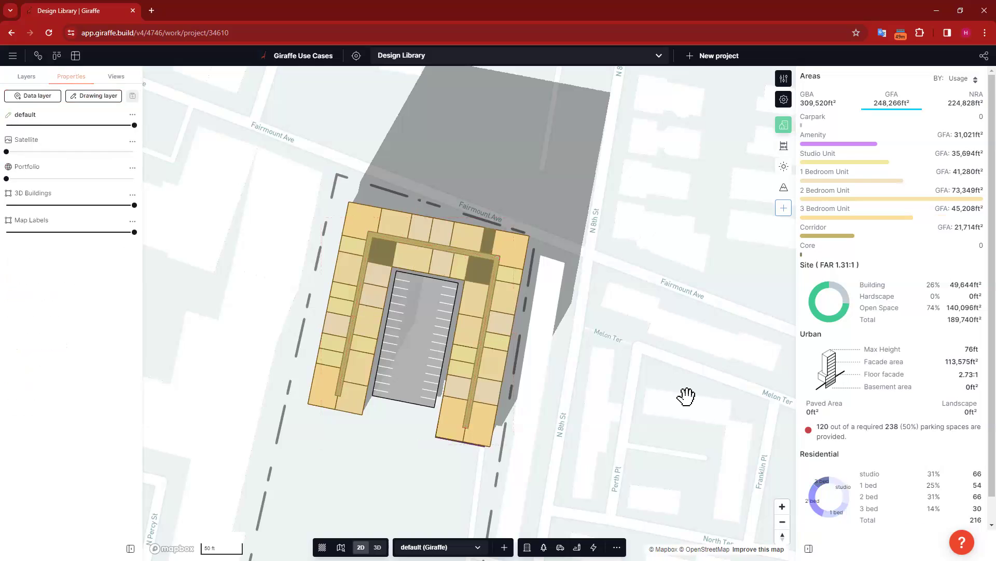
# - Select the car park and apartment features together and group them
pyautogui.moveTo(407, 437); pyautogui.dragTo(412, 348, button='right')
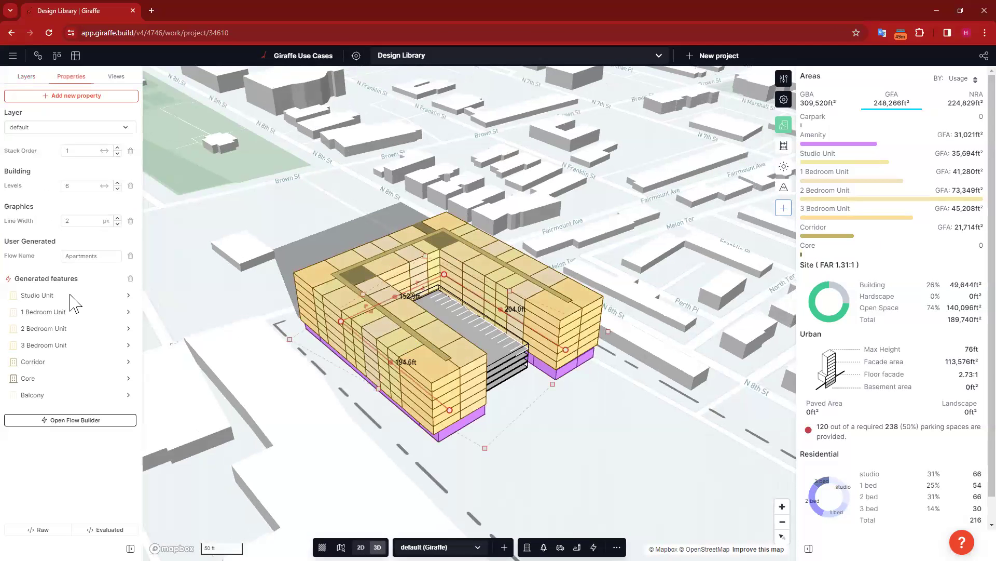
pyautogui.click(590, 412)
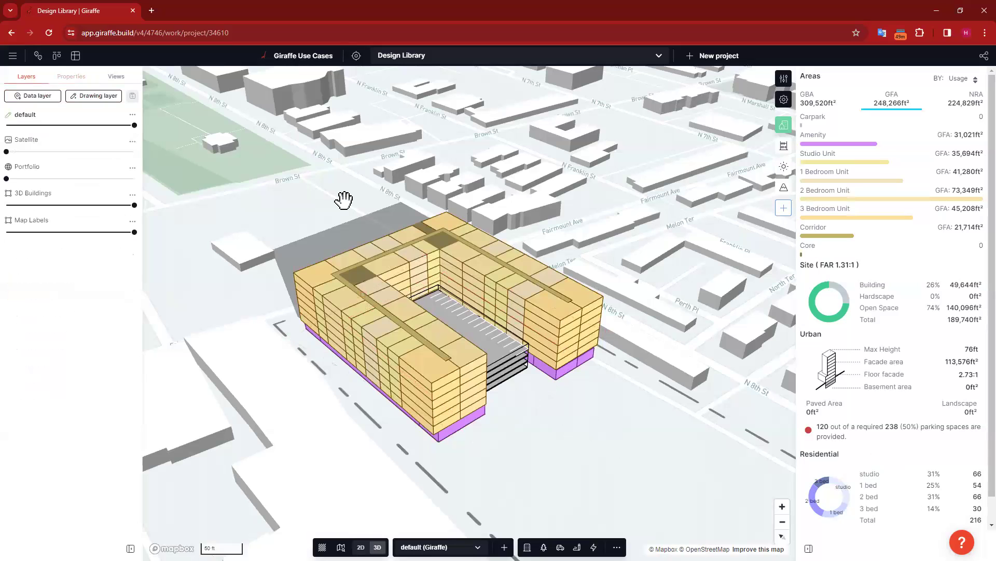
pyautogui.moveTo(597, 434); pyautogui.dragTo(371, 239)
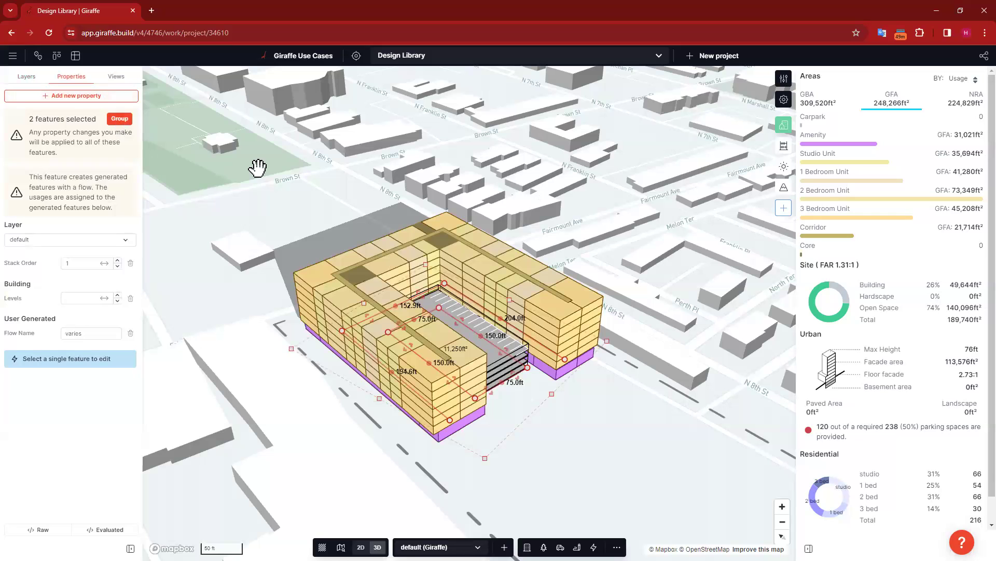
pyautogui.click(119, 118)
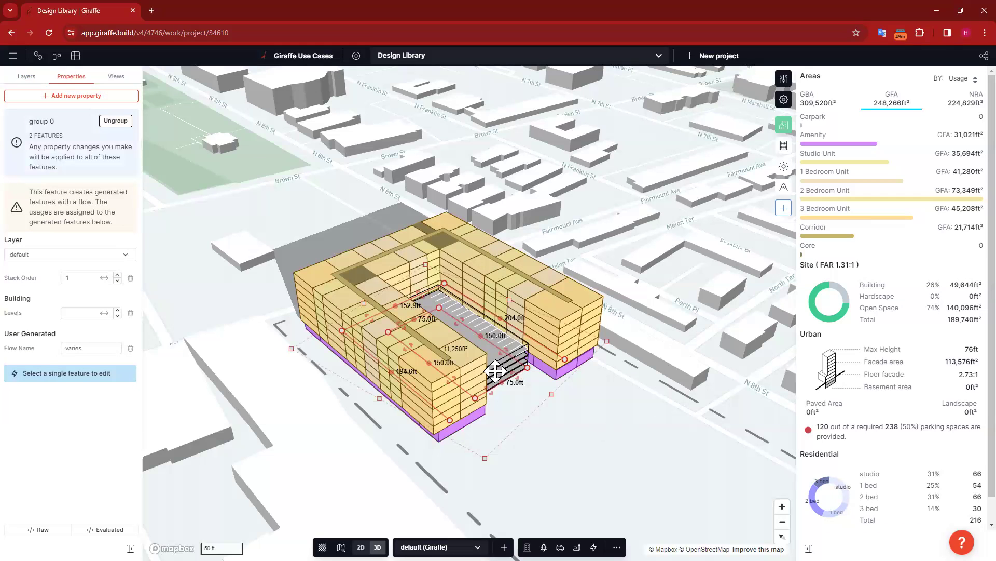
pyautogui.press('Escape')
# - Move the grouped car park and apartment building a short distance across the site
pyautogui.click(495, 349)
pyautogui.moveTo(490, 355); pyautogui.dragTo(420, 353)
pyautogui.click(351, 149)
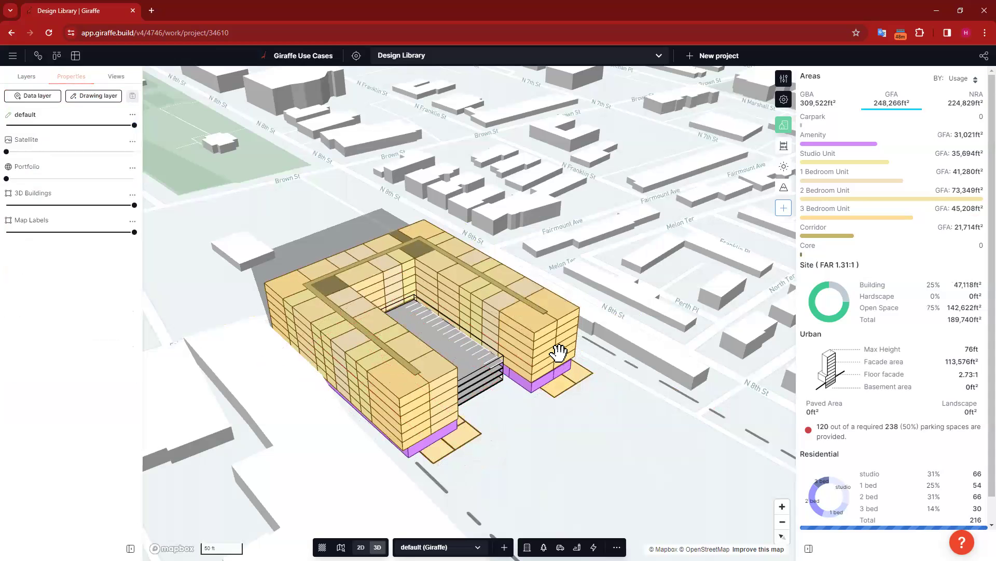
# - Draw a 150 by 75 ft Retail building on the open part of the site beyond the apartment block
pyautogui.moveTo(626, 426); pyautogui.dragTo(425, 340)
pyautogui.scroll(-5, 487, 268)
pyautogui.moveTo(507, 320); pyautogui.dragTo(427, 294, button='right')
pyautogui.moveTo(427, 295); pyautogui.dragTo(482, 336)
pyautogui.moveTo(482, 336); pyautogui.dragTo(478, 338, button='right')
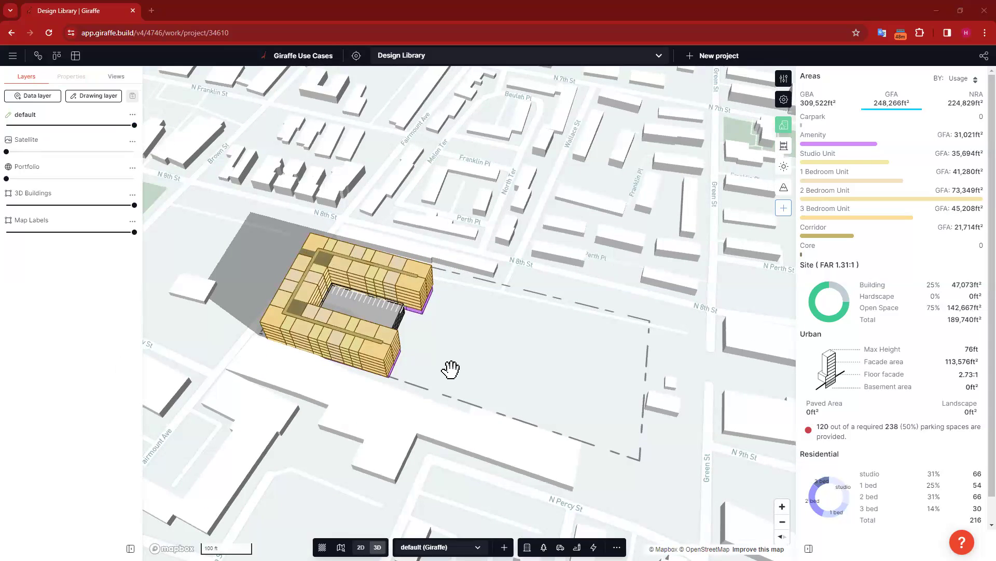
pyautogui.scroll(2, 467, 343)
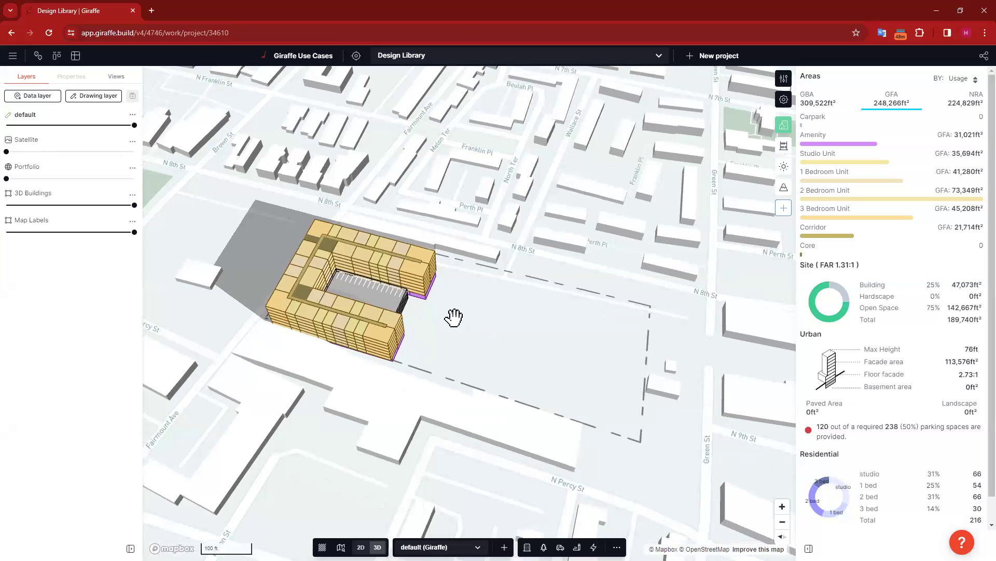
pyautogui.scroll(3, 467, 348)
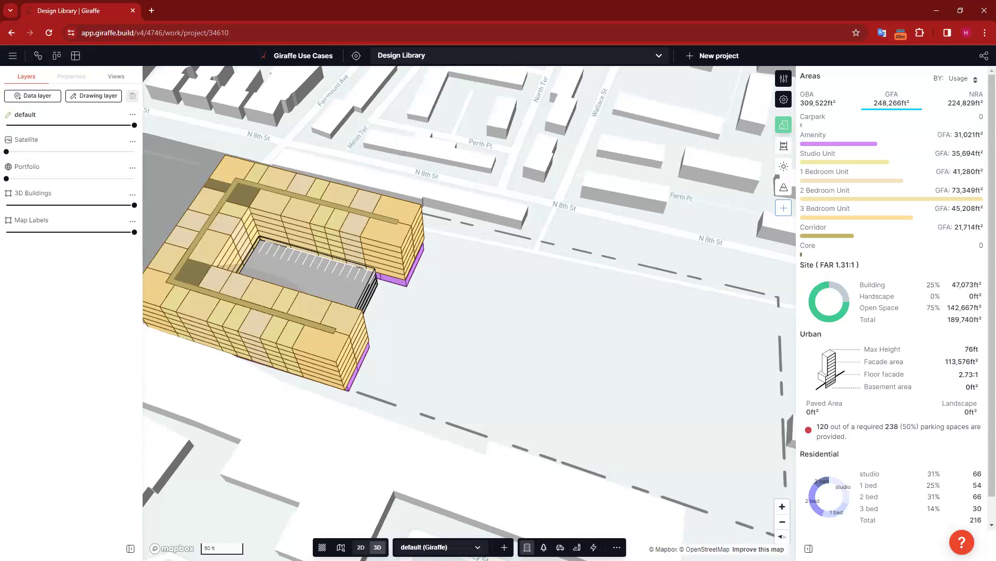
pyautogui.click(527, 547)
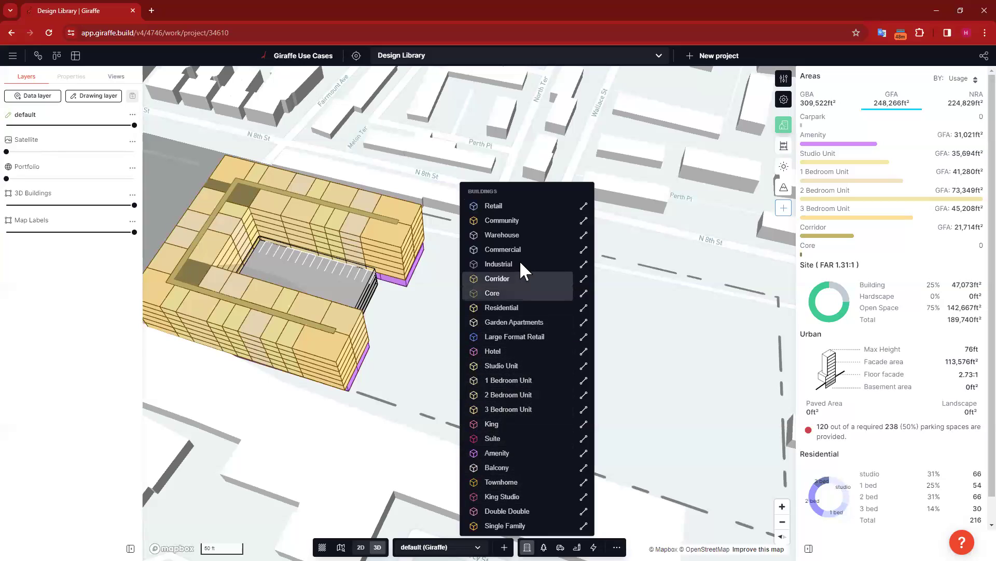
pyautogui.click(514, 210)
pyautogui.click(479, 307)
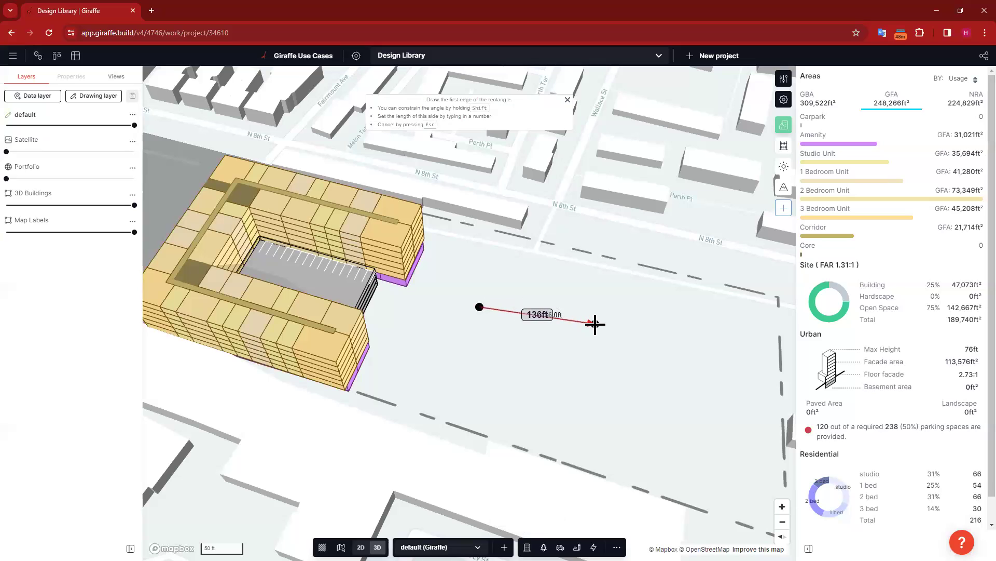
pyautogui.write('150')
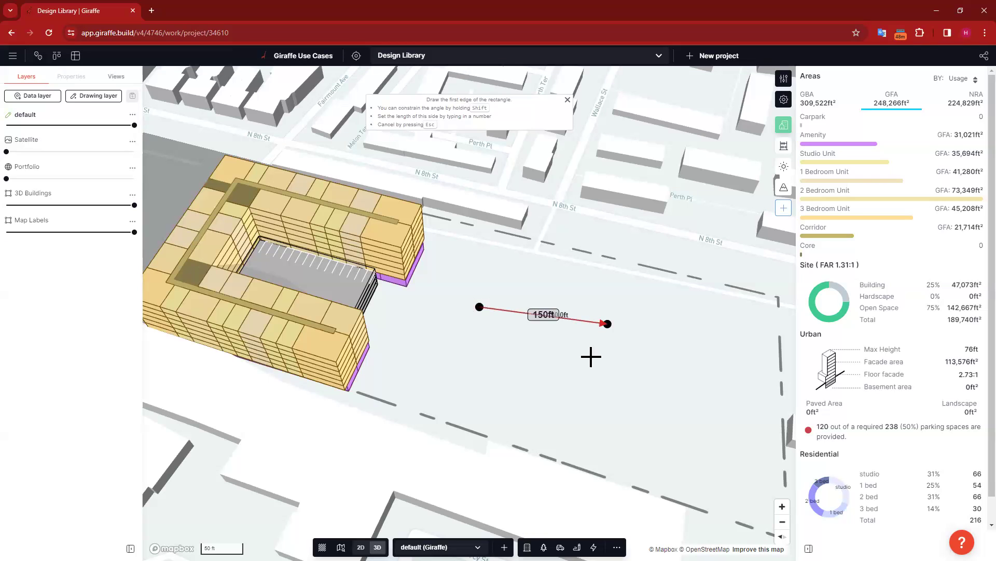
pyautogui.press('Return')
pyautogui.write('75ft')
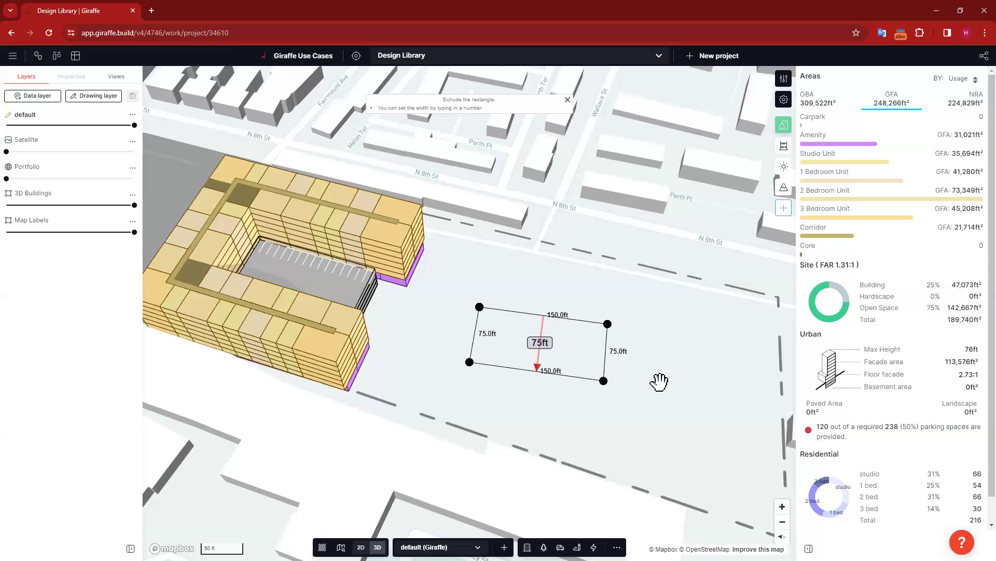
pyautogui.press('Return')
# - Draw a 75 by 150 ft Residential building on top of the Retail building, tracing the corners of its footprint
pyautogui.moveTo(511, 415); pyautogui.dragTo(587, 380, button='right')
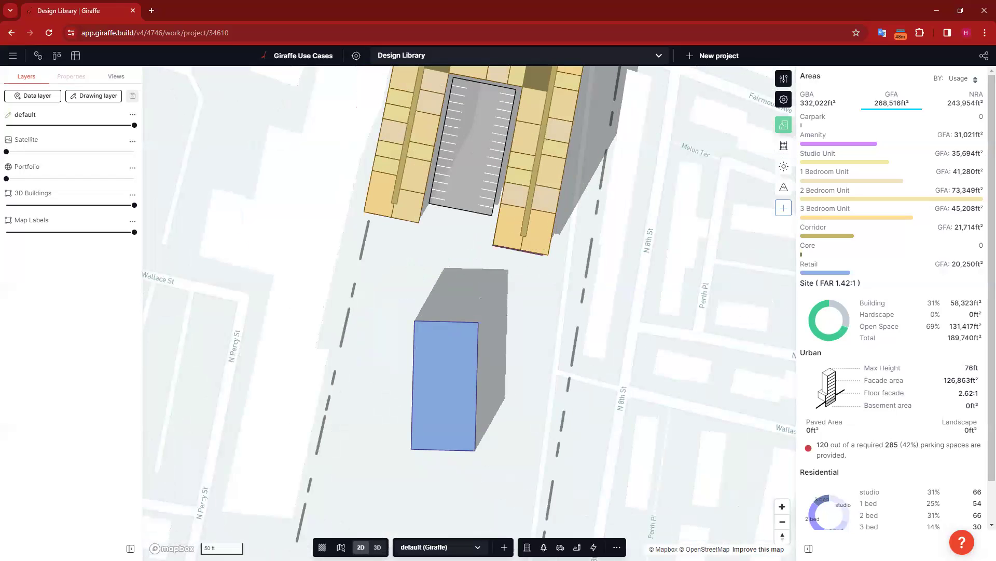
pyautogui.click(528, 547)
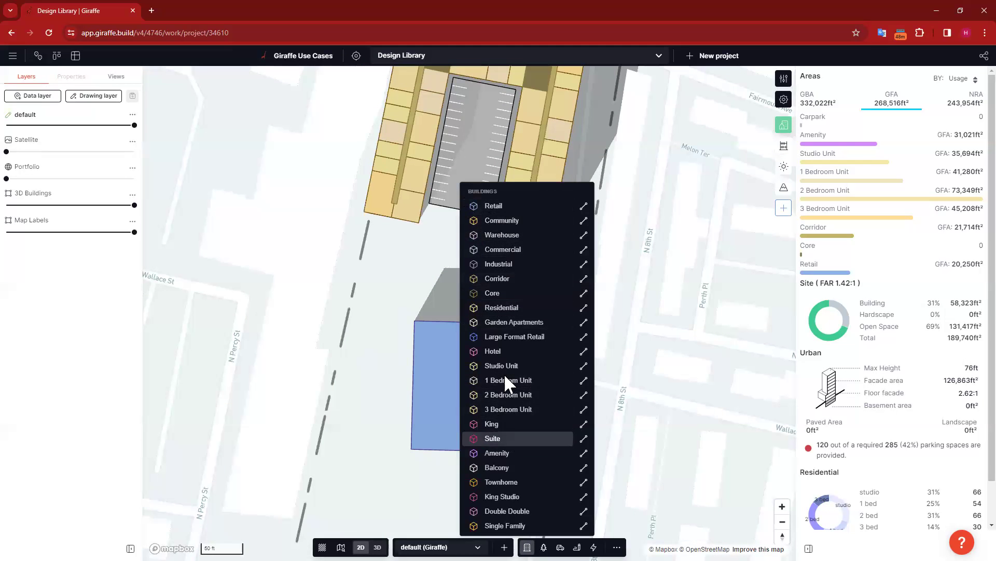
pyautogui.click(491, 307)
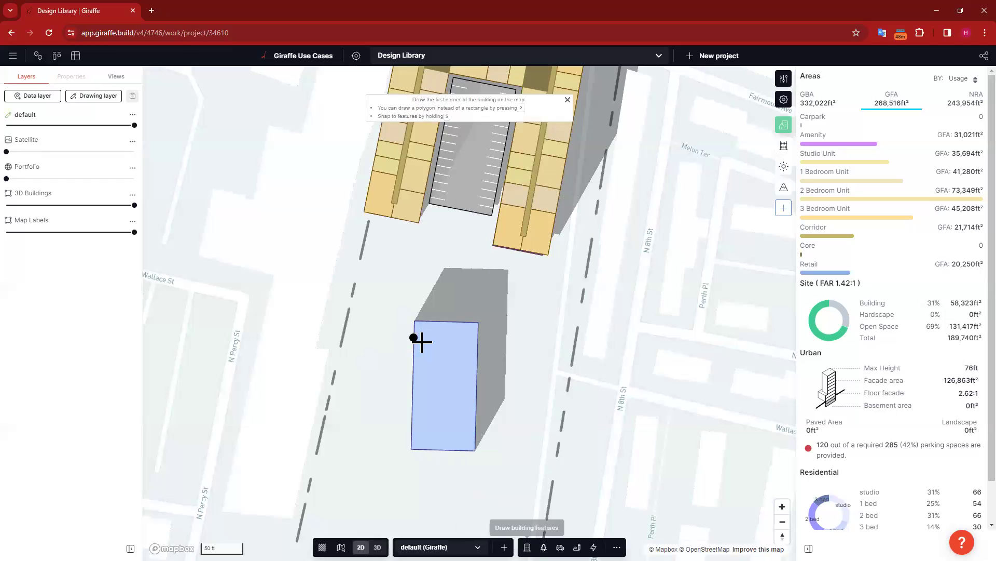
pyautogui.click(414, 321)
pyautogui.click(478, 322)
pyautogui.click(475, 450)
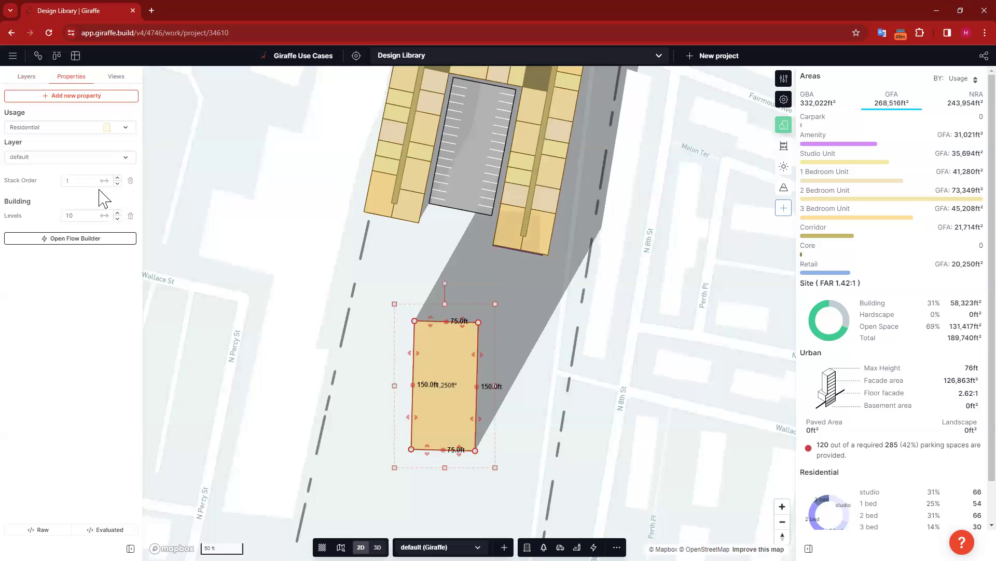
# - Set the Residential building's levels to 5
pyautogui.click(118, 219)
pyautogui.click(117, 218)
pyautogui.click(117, 218)
pyautogui.click(117, 219)
pyautogui.click(118, 219)
pyautogui.click(634, 358)
# - Delete the Residential building stacked on the Retail building
pyautogui.click(377, 547)
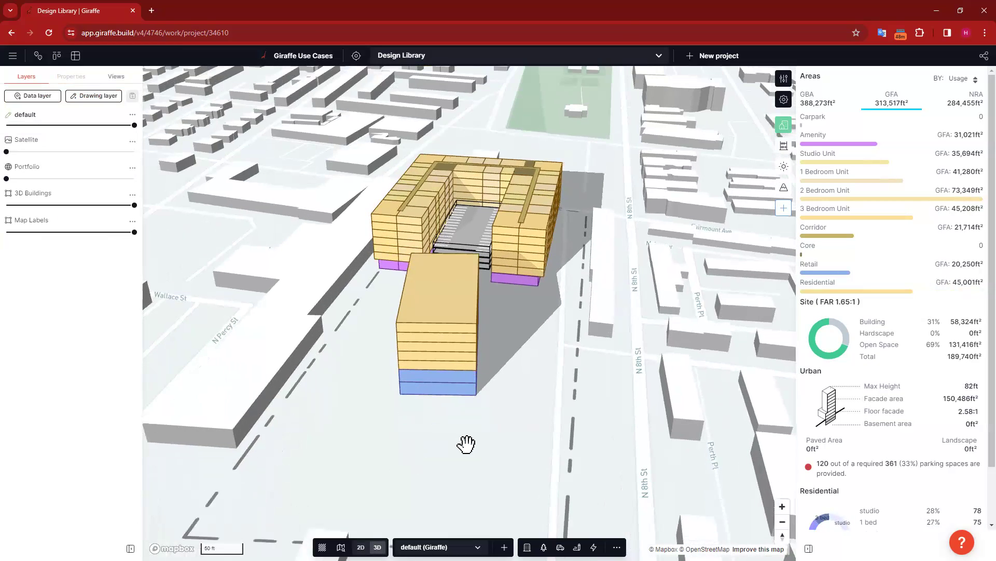
pyautogui.moveTo(466, 444); pyautogui.dragTo(512, 389, button='right')
pyautogui.click(546, 302)
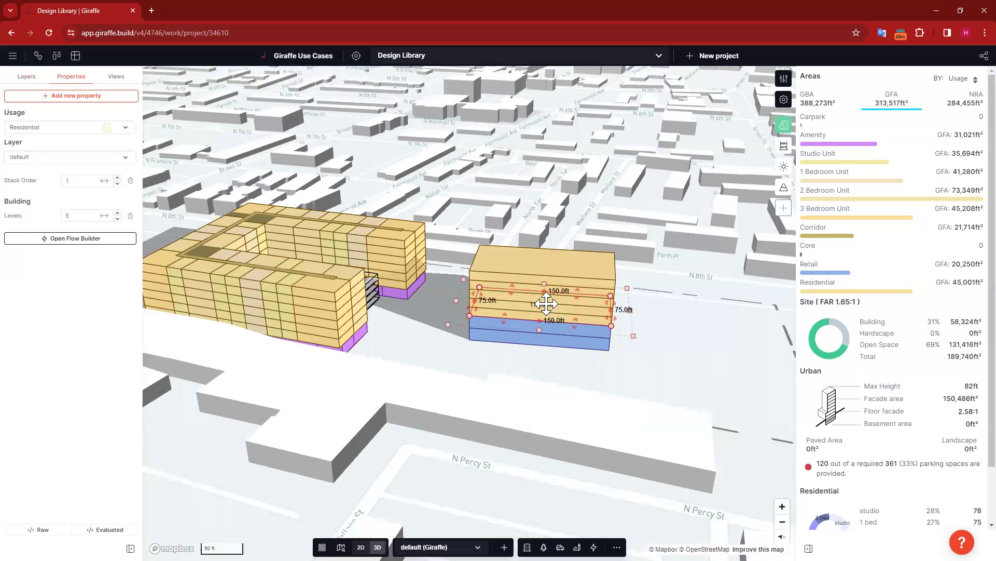
pyautogui.click(640, 361)
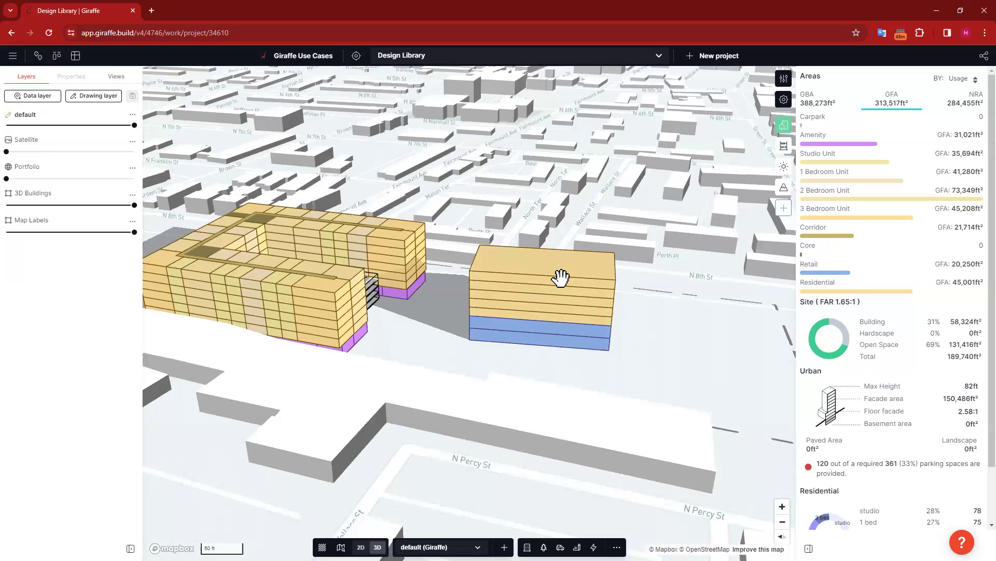
pyautogui.click(610, 296)
pyautogui.press('Delete')
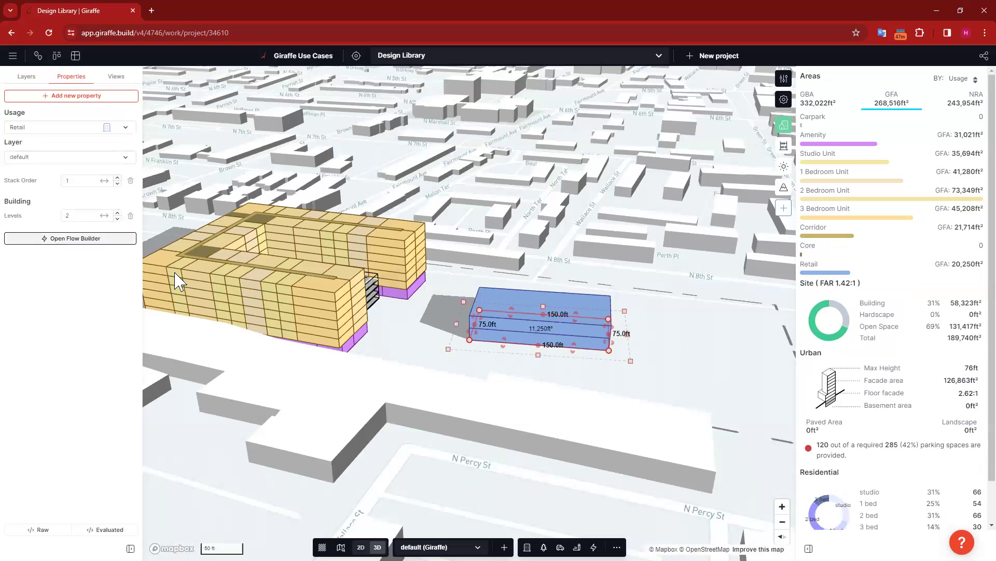
# - Start a flow on the Retail building with the Grow transformation, and remove the Grow transform in the Flow Builder
pyautogui.click(71, 238)
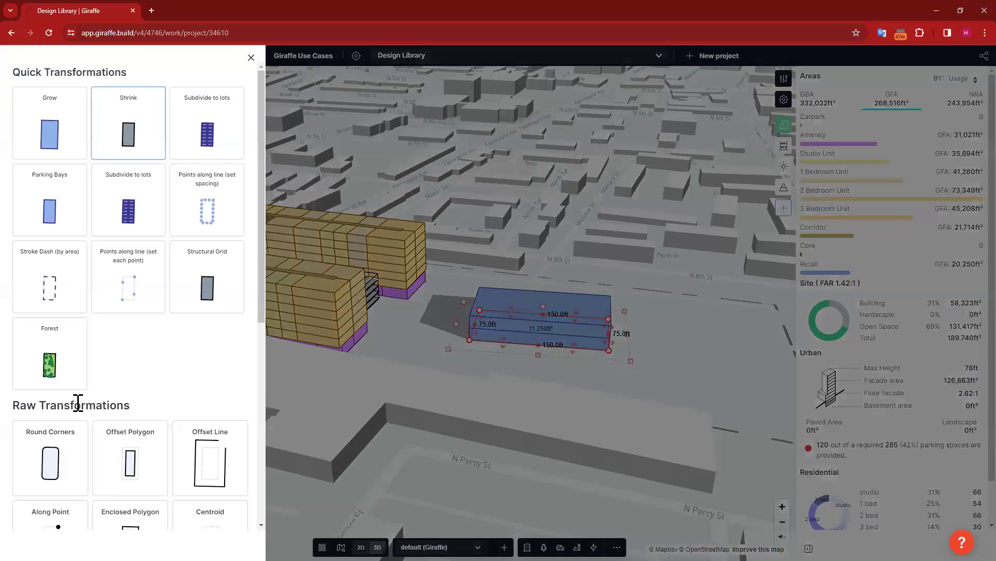
pyautogui.click(80, 129)
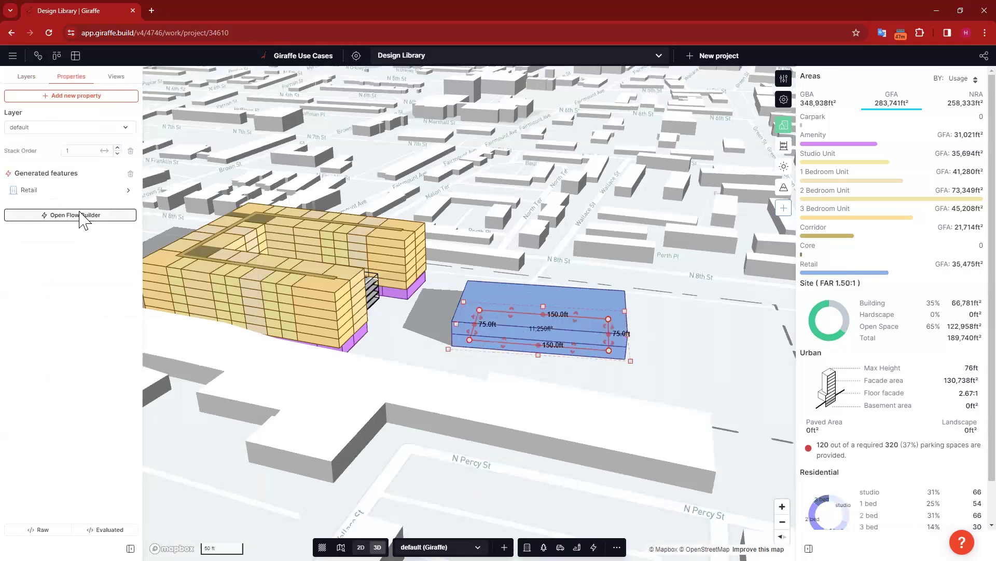
pyautogui.click(85, 218)
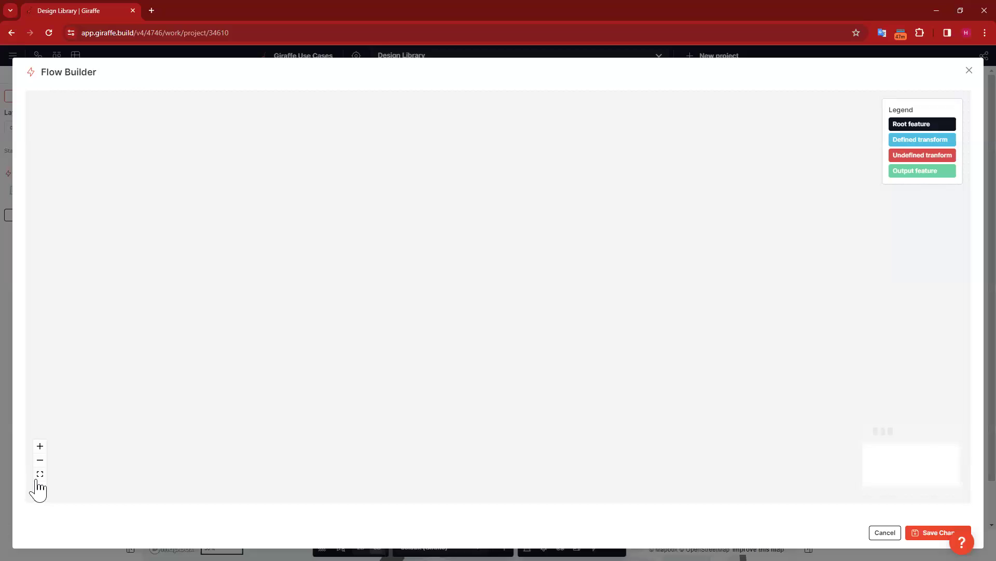
pyautogui.click(577, 152)
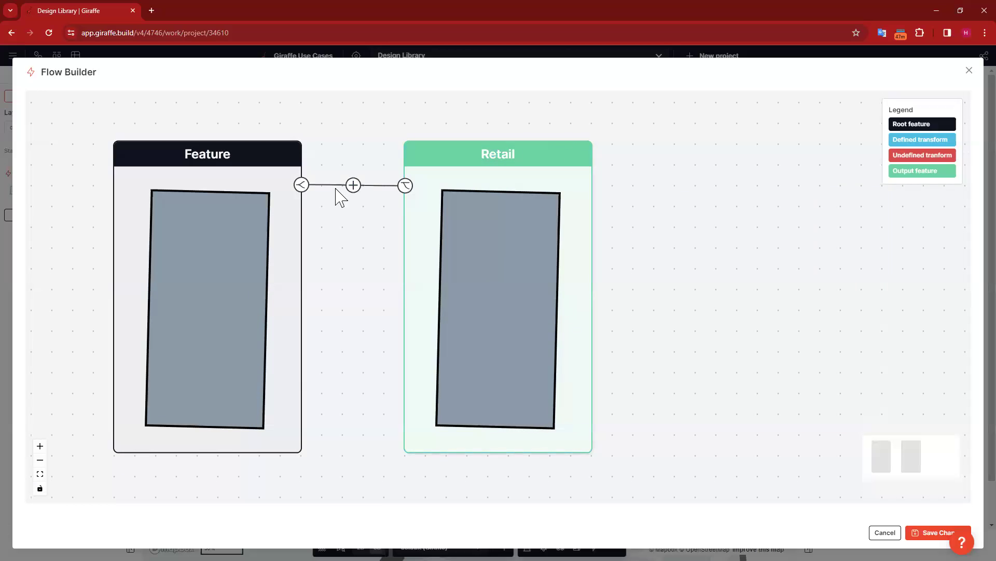
# - Add a second output to the root feature and assign it the Residential usage
pyautogui.click(301, 186)
pyautogui.moveTo(700, 407); pyautogui.dragTo(680, 170)
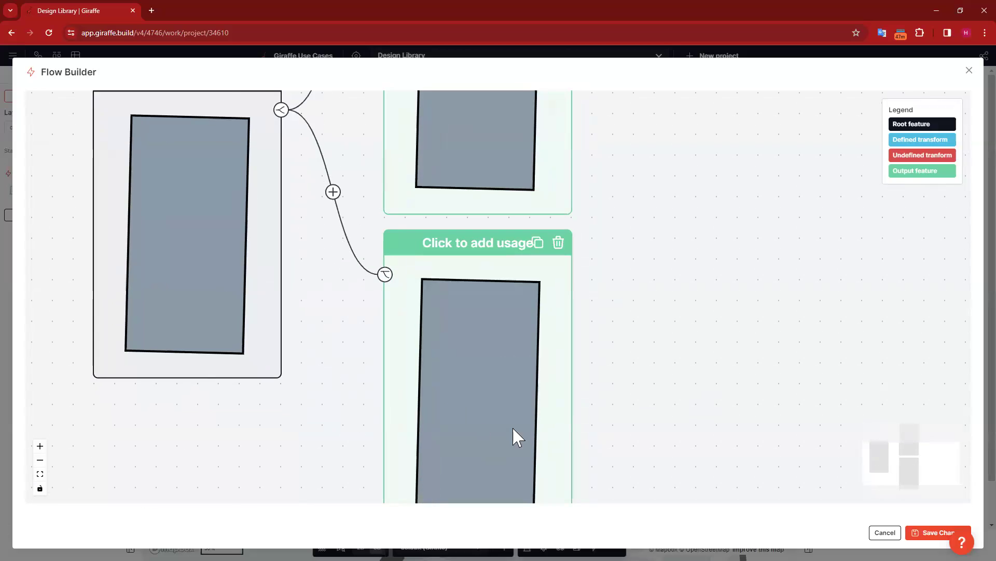
pyautogui.click(514, 430)
pyautogui.click(138, 155)
pyautogui.write('rte')
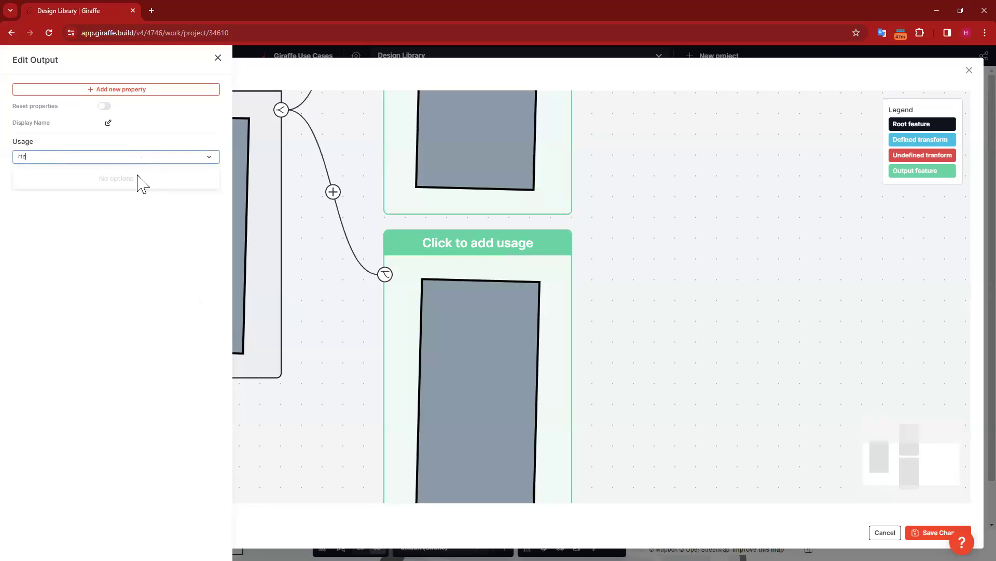
pyautogui.press('BackSpace')
pyautogui.press('BackSpace')
pyautogui.write('es')
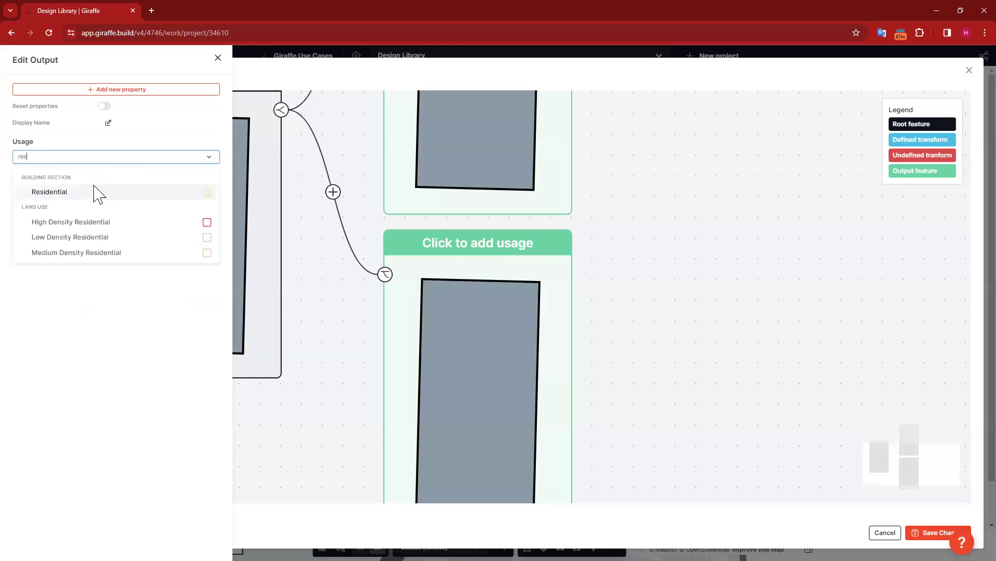
pyautogui.press('Return')
# - Set the Residential output's levels to 6 and save the flow changes
pyautogui.doubleClick(201, 218)
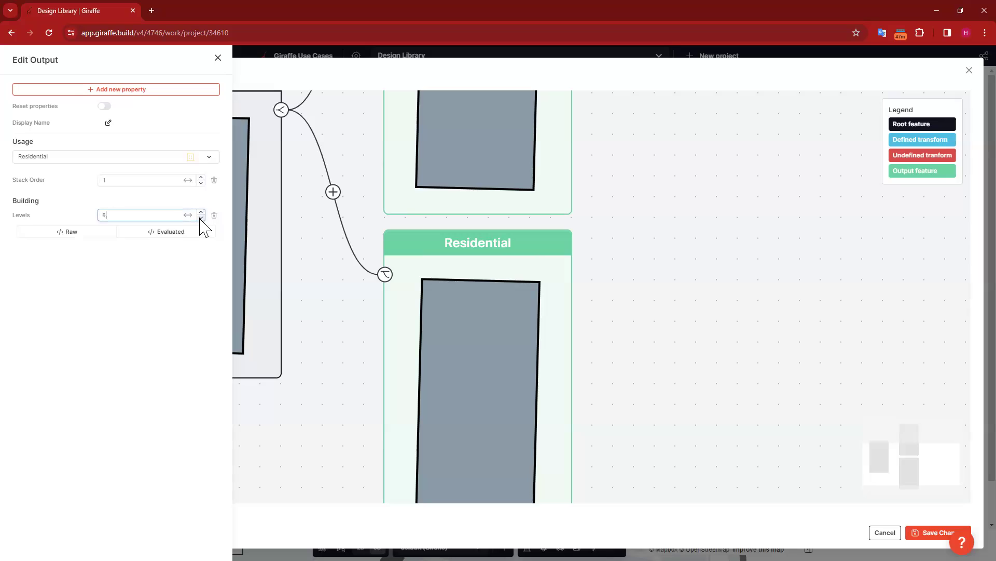
pyautogui.click(690, 336)
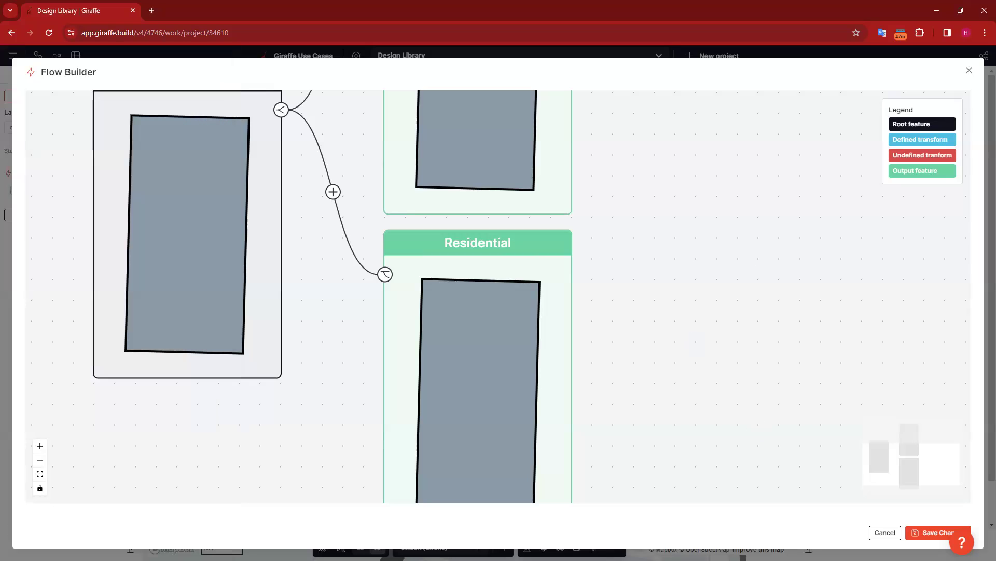
pyautogui.click(498, 416)
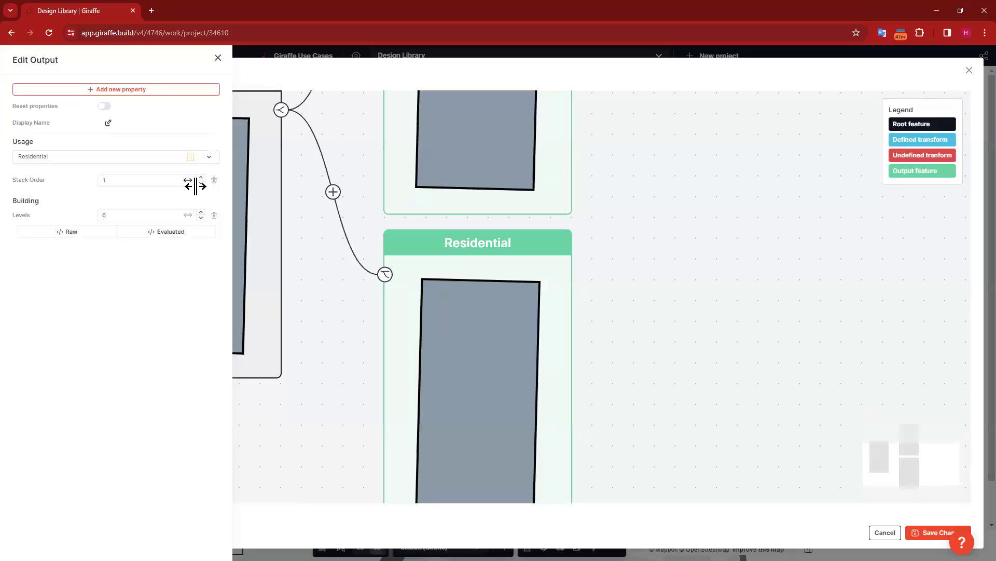
pyautogui.click(762, 253)
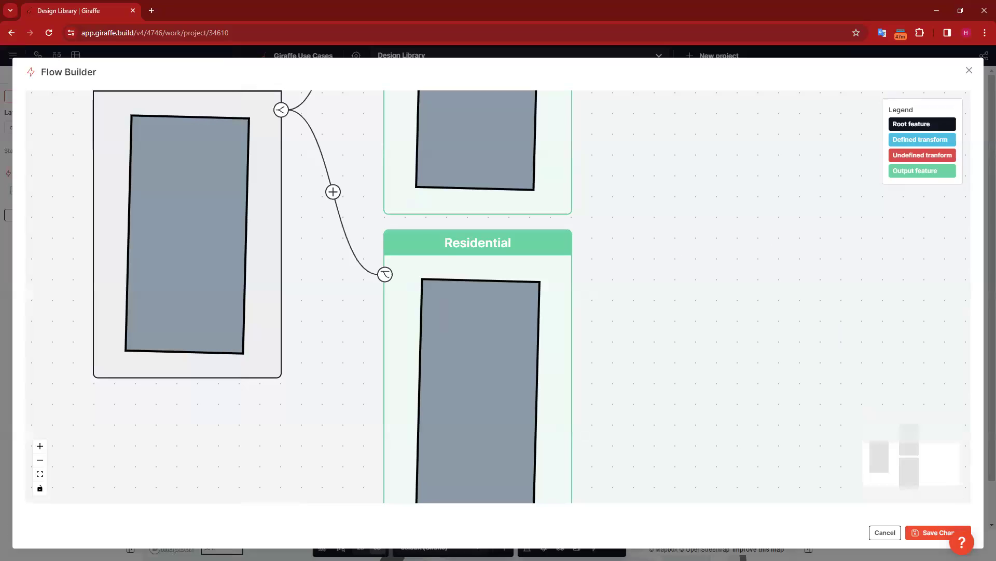
pyautogui.click(931, 531)
pyautogui.click(577, 327)
pyautogui.click(611, 343)
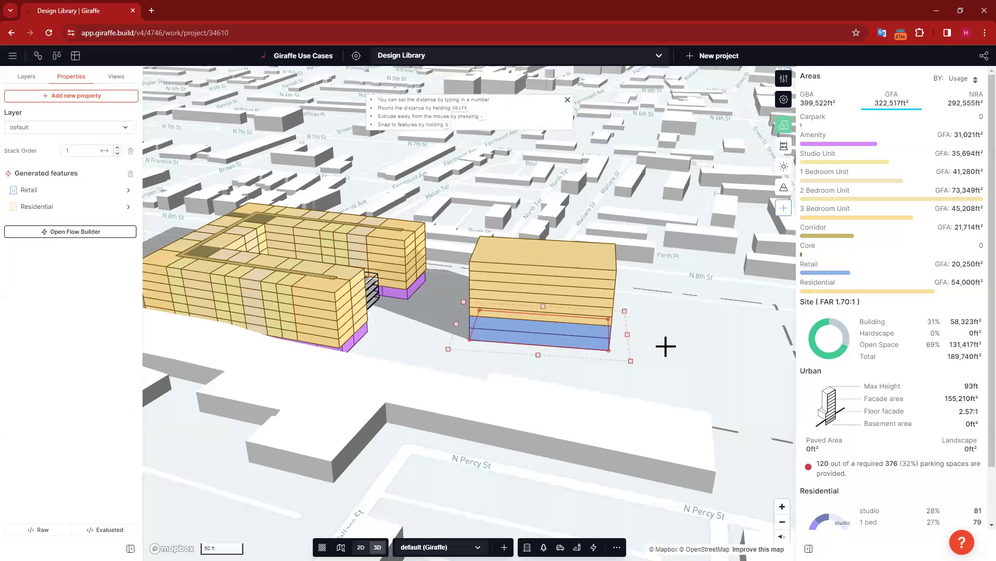
pyautogui.press('Escape')
pyautogui.click(611, 342)
pyautogui.press('Escape')
pyautogui.click(652, 371)
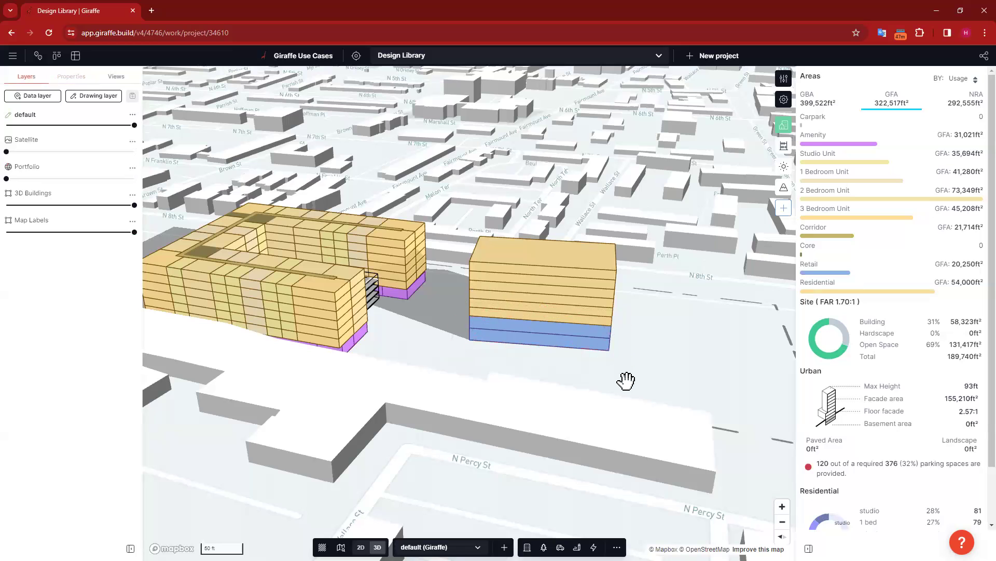
# - Narrow the base of the stacked Retail and Residential building to about 68 ft wide and shorten its length
pyautogui.moveTo(531, 403); pyautogui.dragTo(475, 413, button='right')
pyautogui.click(450, 345)
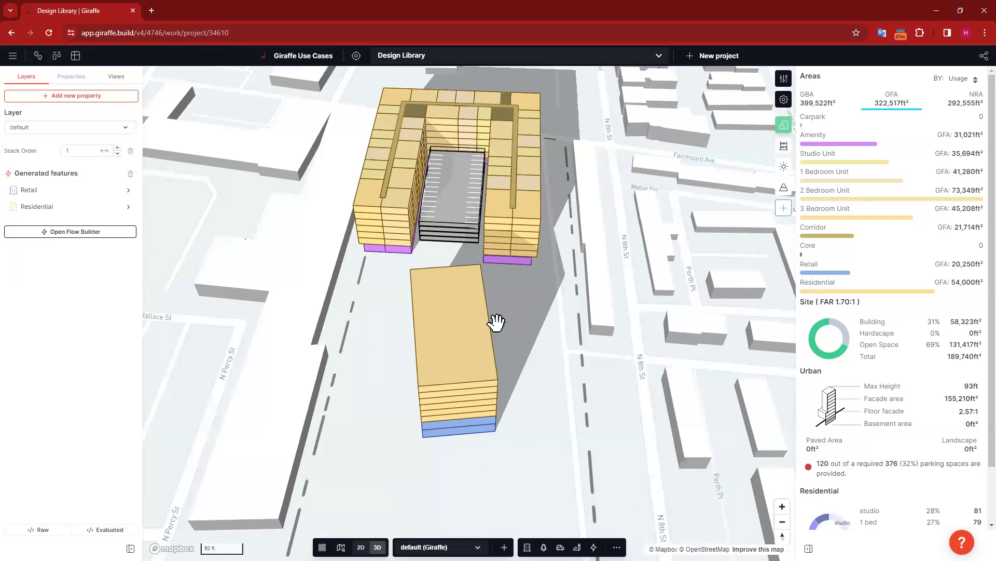
pyautogui.click(487, 344)
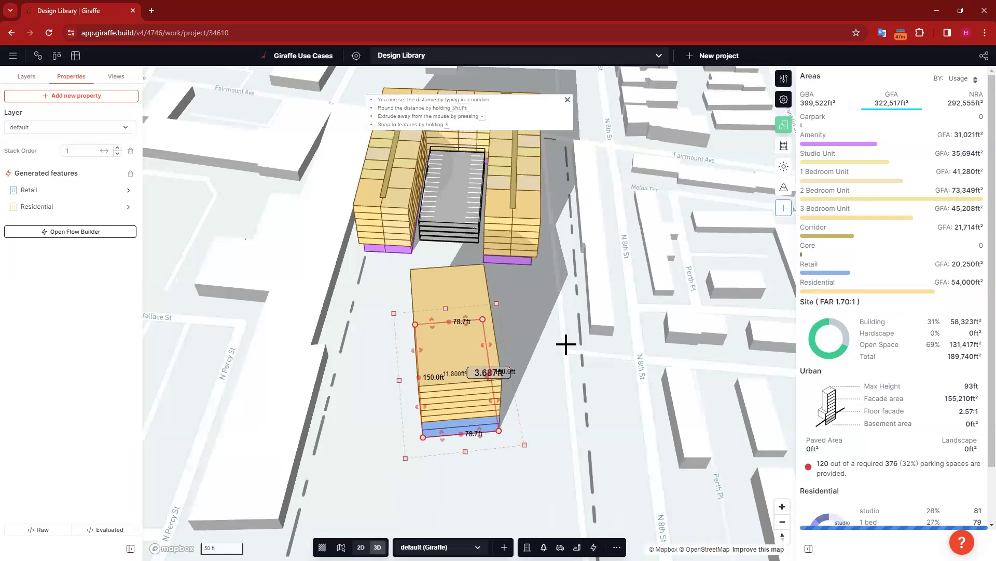
pyautogui.click(476, 352)
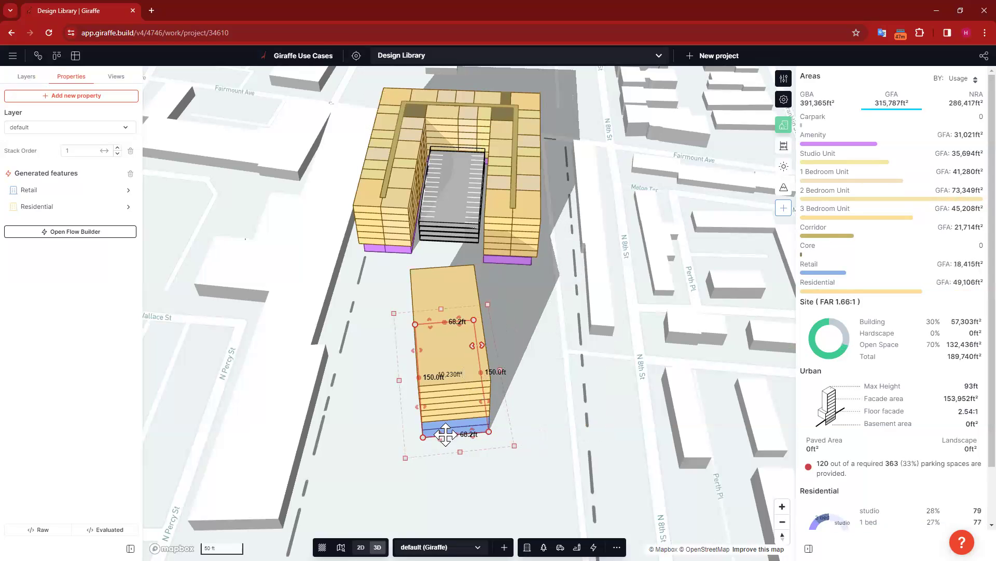
pyautogui.click(439, 431)
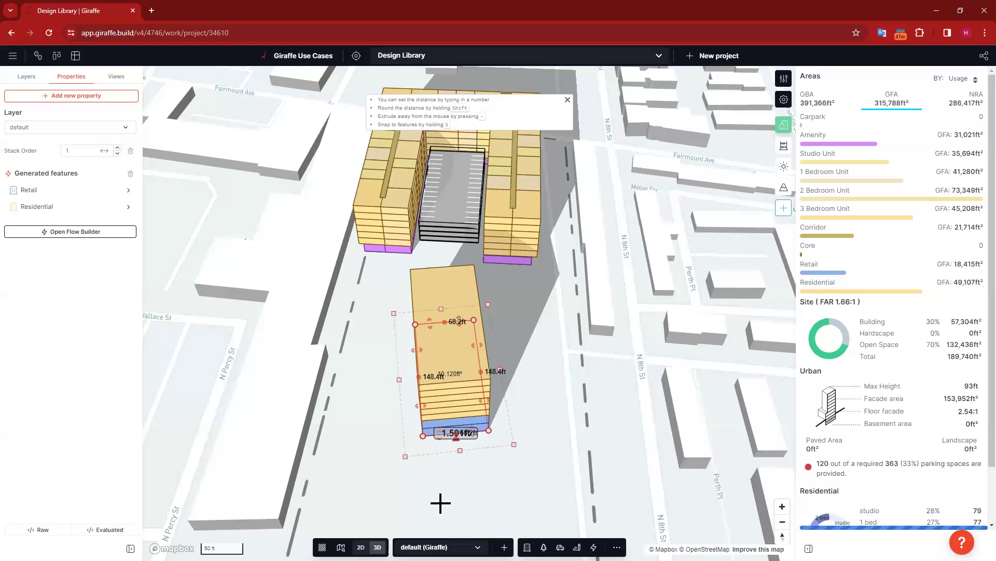
pyautogui.click(429, 414)
pyautogui.click(462, 485)
# - Draw a straight line about 175 ft long across the empty part of the site beside the stacked building
pyautogui.moveTo(507, 485); pyautogui.dragTo(631, 387, button='right')
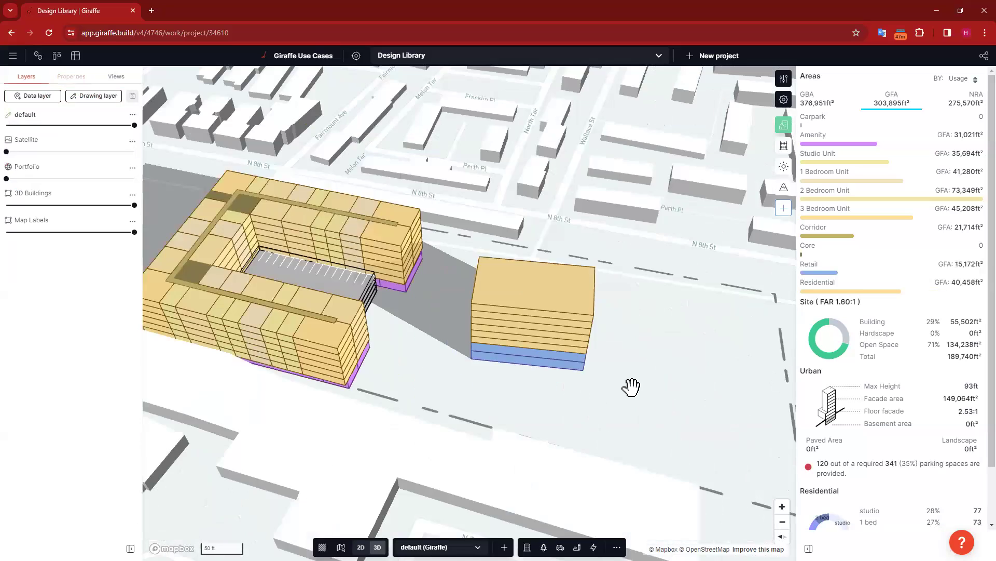
pyautogui.moveTo(631, 387); pyautogui.dragTo(420, 384)
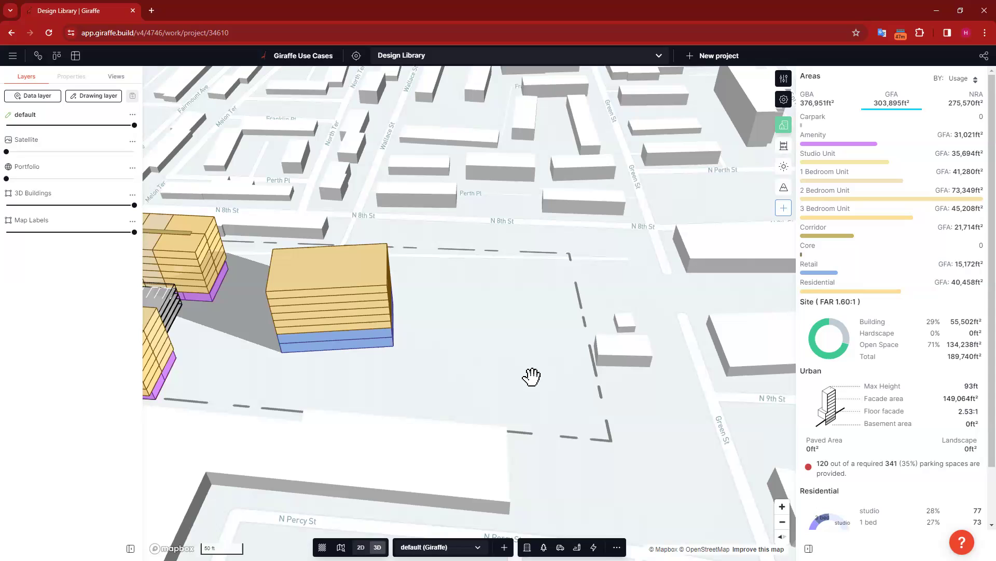
pyautogui.press('r')
pyautogui.click(489, 269)
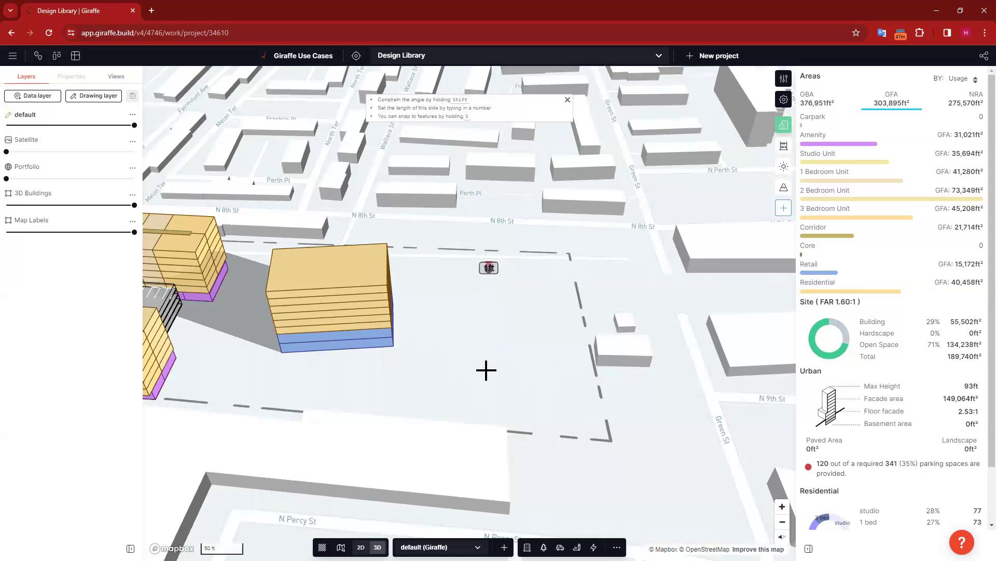
pyautogui.doubleClick(492, 375)
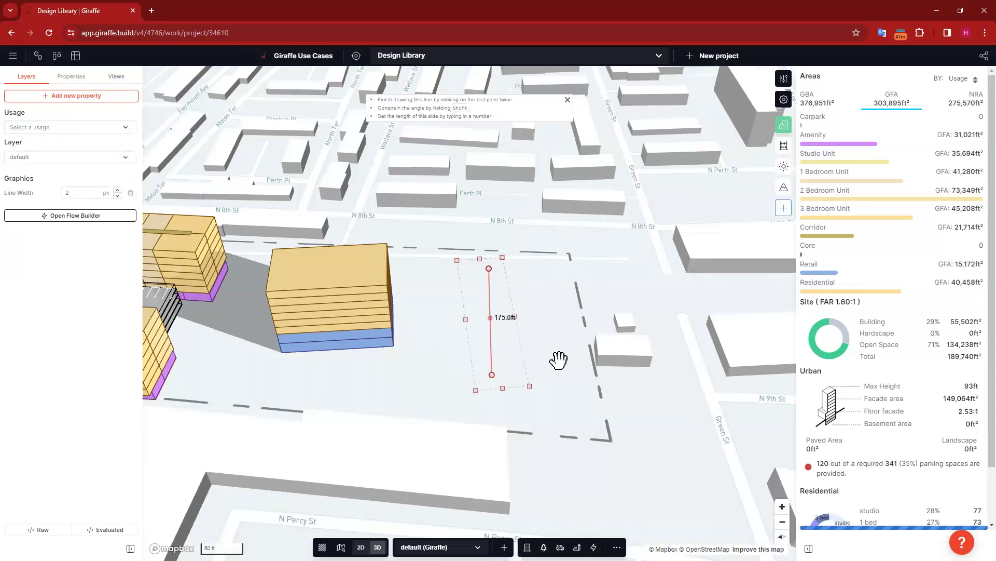
# - Apply the Stroke Dash (by area) quick transformation to the new line
pyautogui.moveTo(526, 407); pyautogui.dragTo(470, 416, button='right')
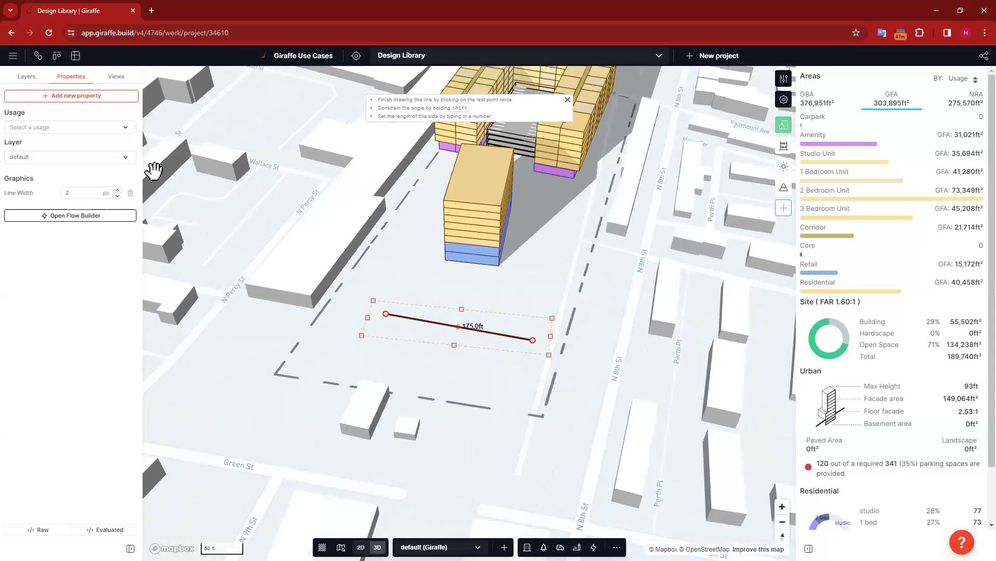
pyautogui.click(112, 218)
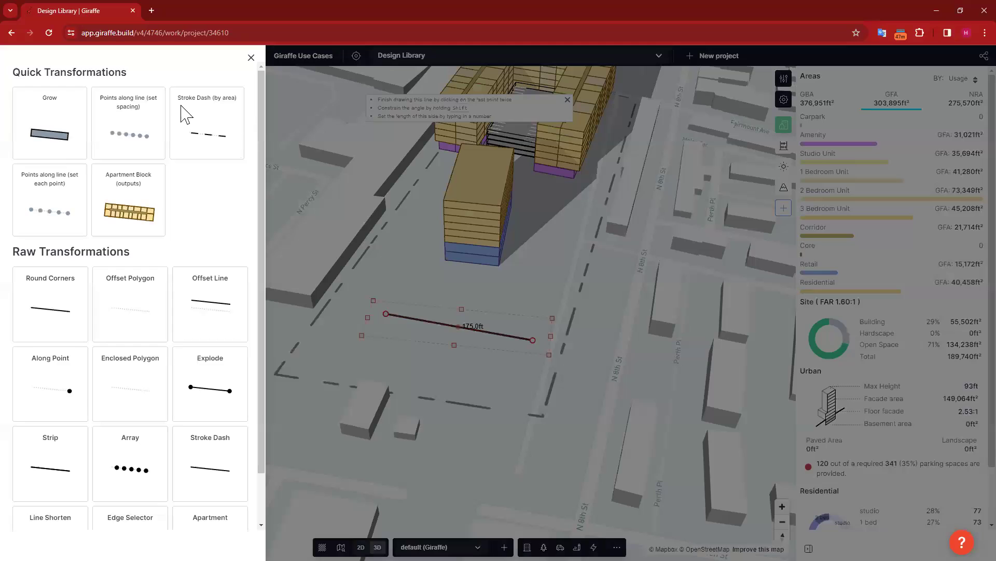
pyautogui.click(183, 109)
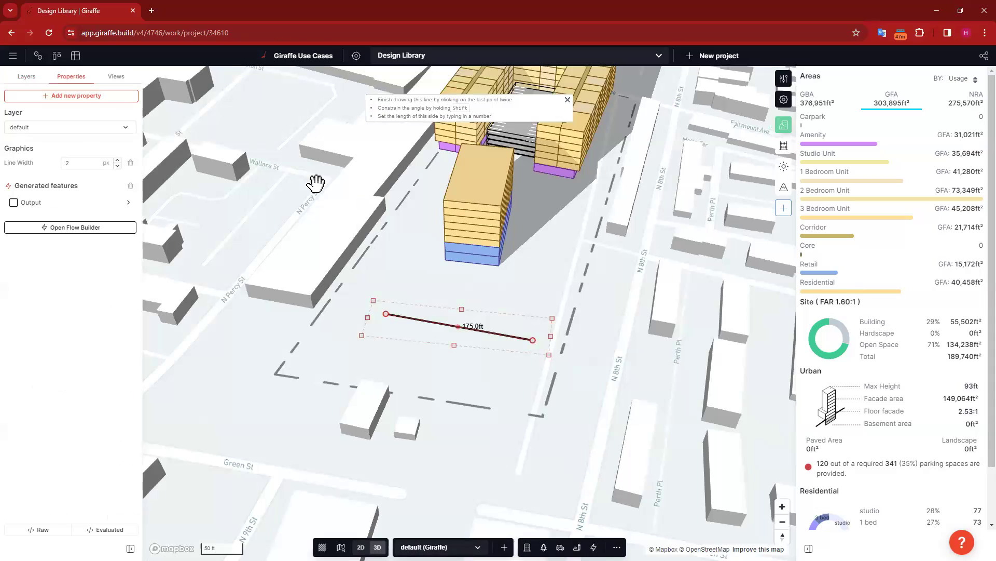
# - Set the Stroke Dash spacing of the line's output to 50 ft and add a second spacing of 10 ft
pyautogui.click(77, 204)
pyautogui.click(100, 89)
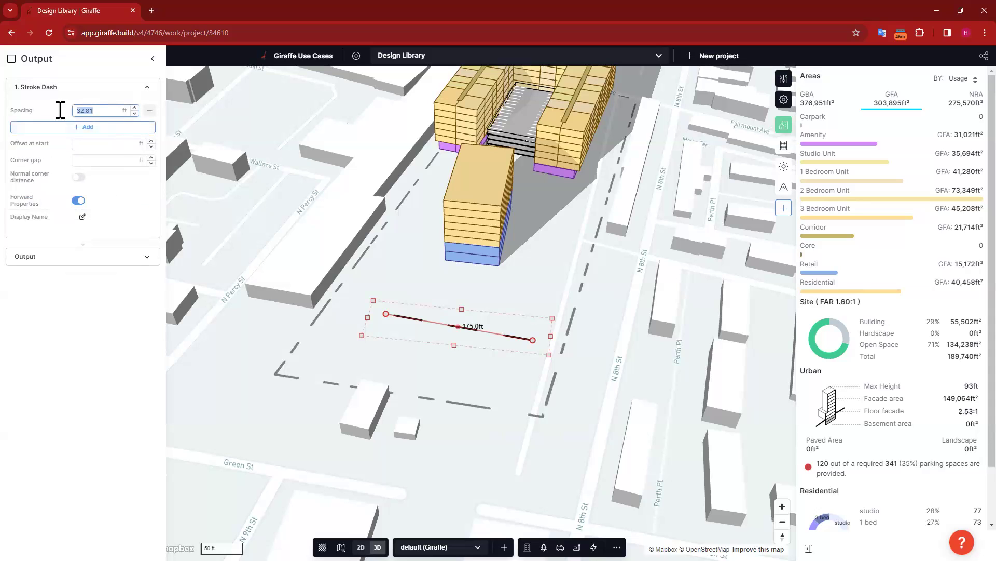
pyautogui.write('50')
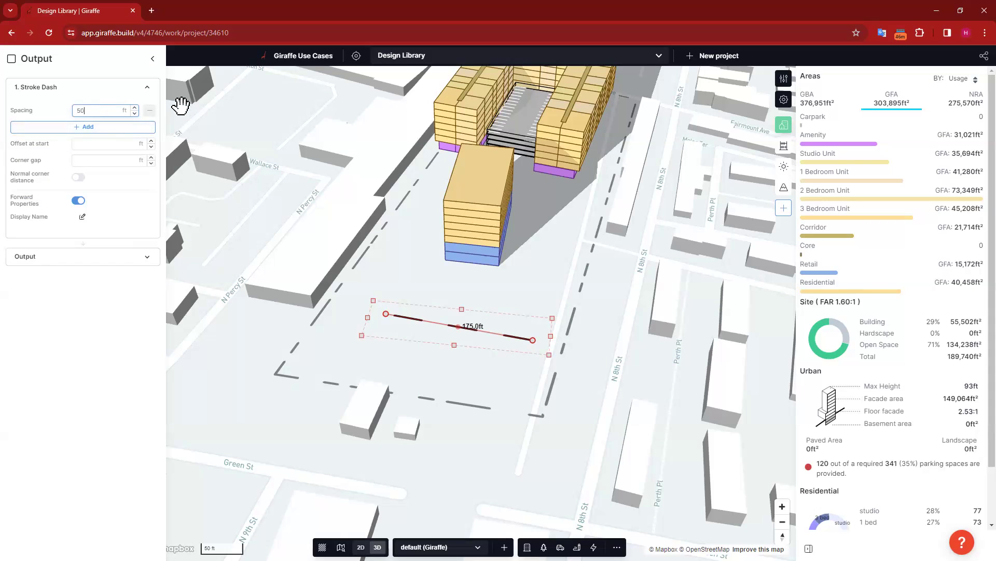
pyautogui.click(120, 127)
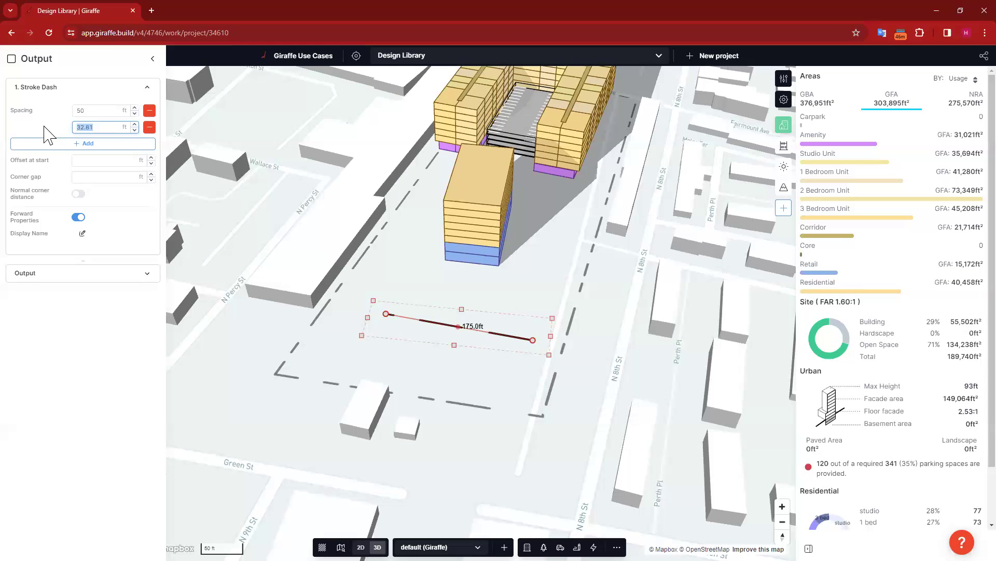
pyautogui.write('10')
pyautogui.click(322, 231)
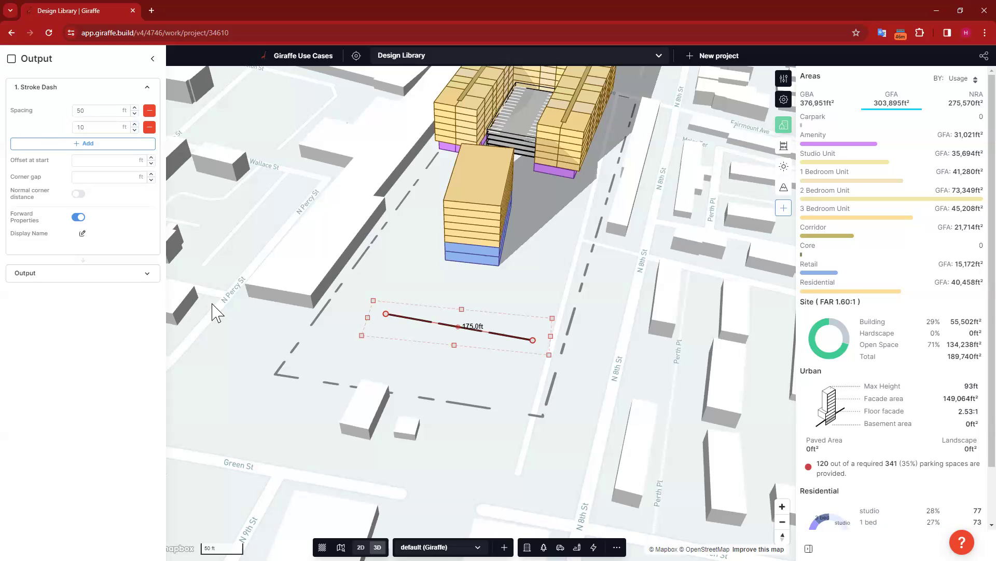
# - Open the dashed line's flow and insert a new transform between the Stroke Dash strokes and the output
pyautogui.click(488, 324)
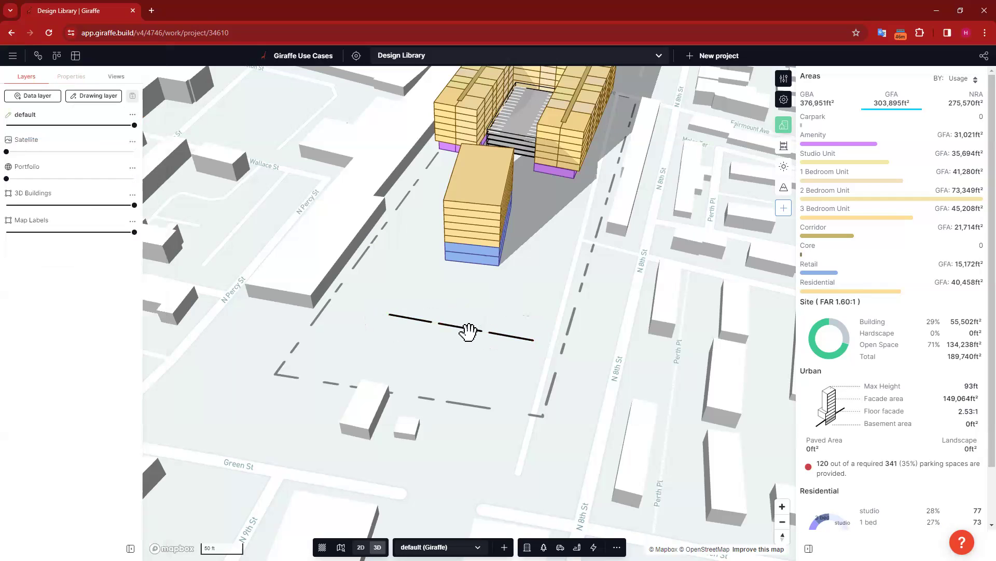
pyautogui.click(66, 229)
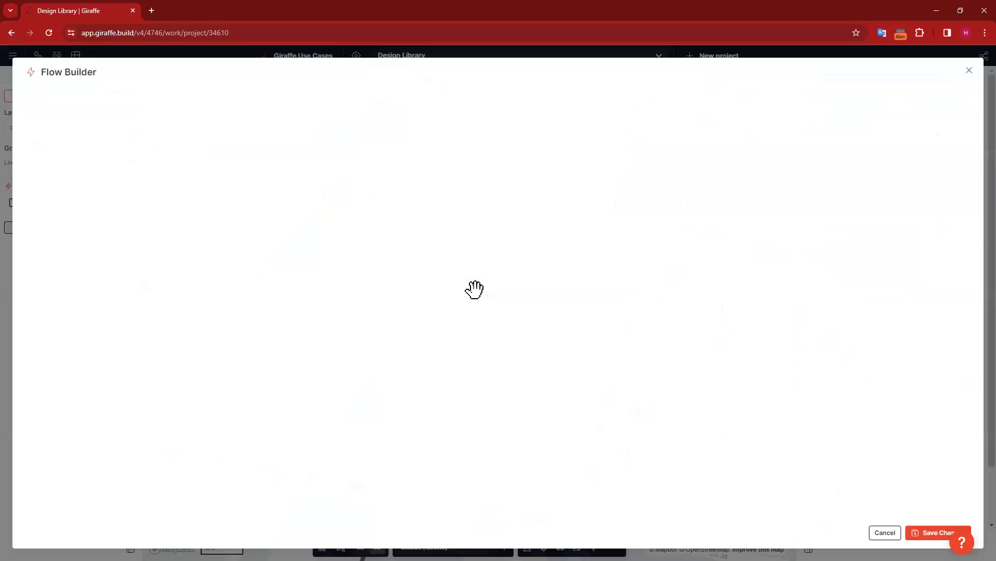
pyautogui.scroll(3, 522, 269)
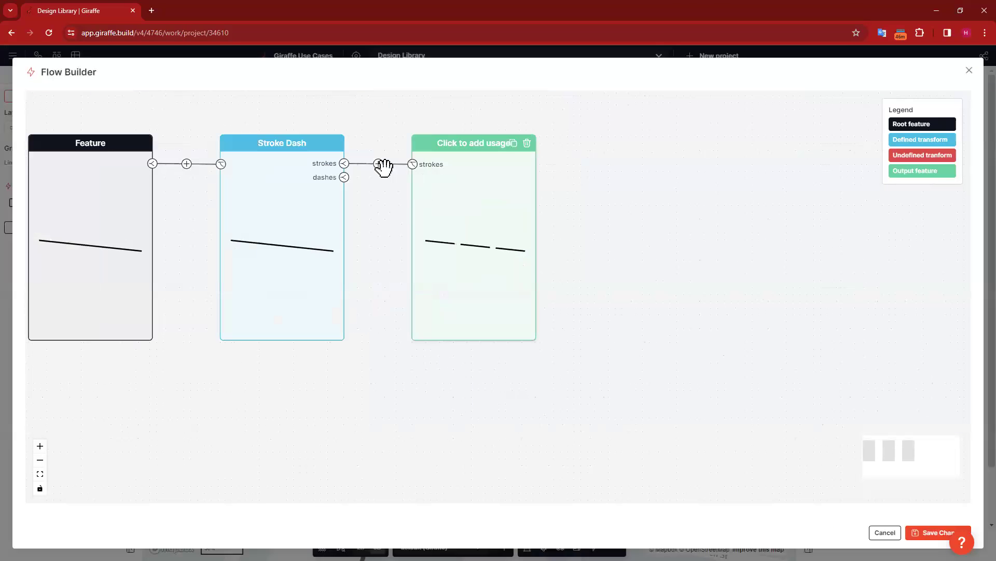
pyautogui.click(379, 163)
# - Try to define the inserted transform as Apartment with a start depth of 0 ft, and reopen the line's flow
pyautogui.click(513, 224)
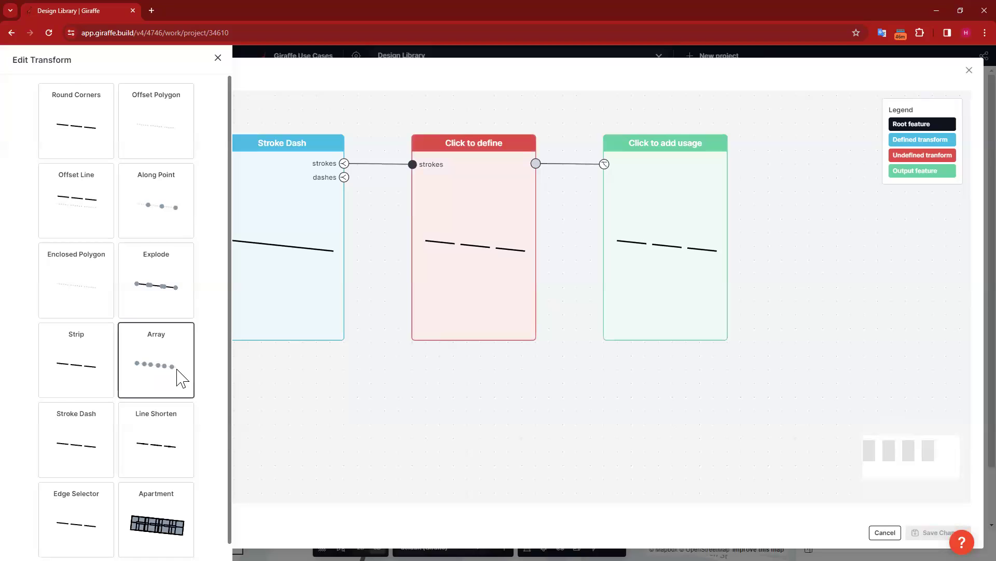
pyautogui.scroll(-1, 165, 506)
pyautogui.click(165, 506)
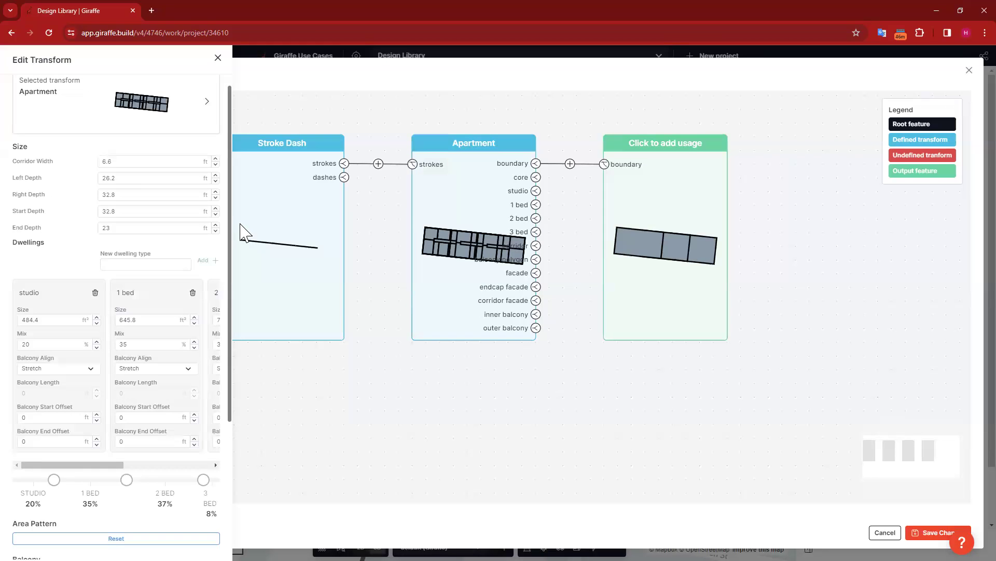
pyautogui.moveTo(128, 213); pyautogui.dragTo(68, 206)
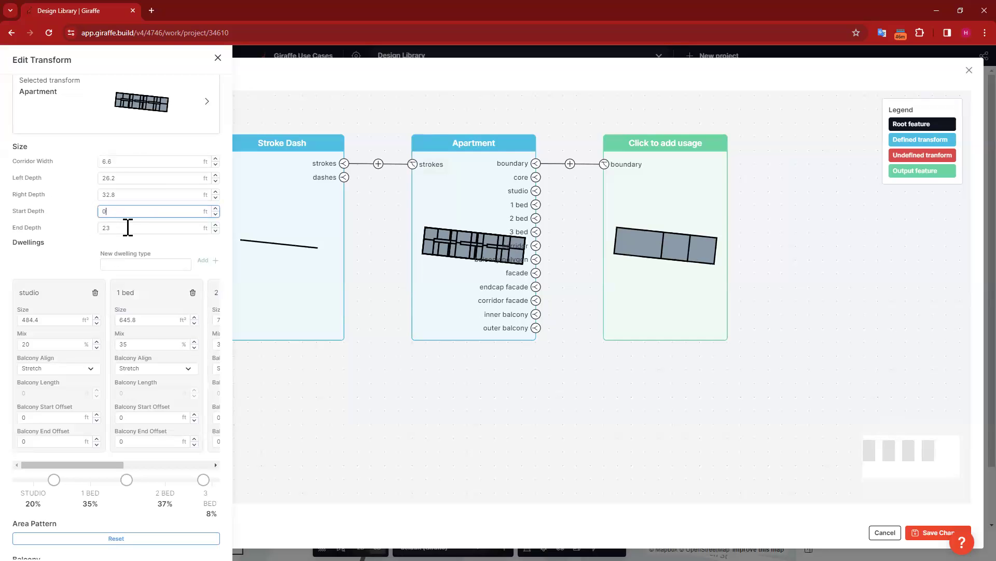
pyautogui.press('Tab')
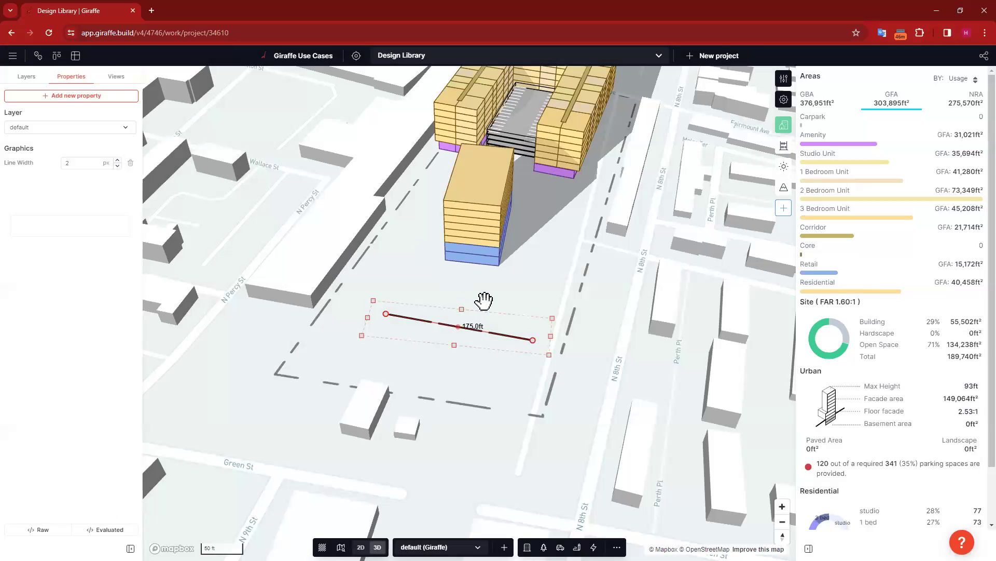
pyautogui.click(484, 301)
pyautogui.click(527, 335)
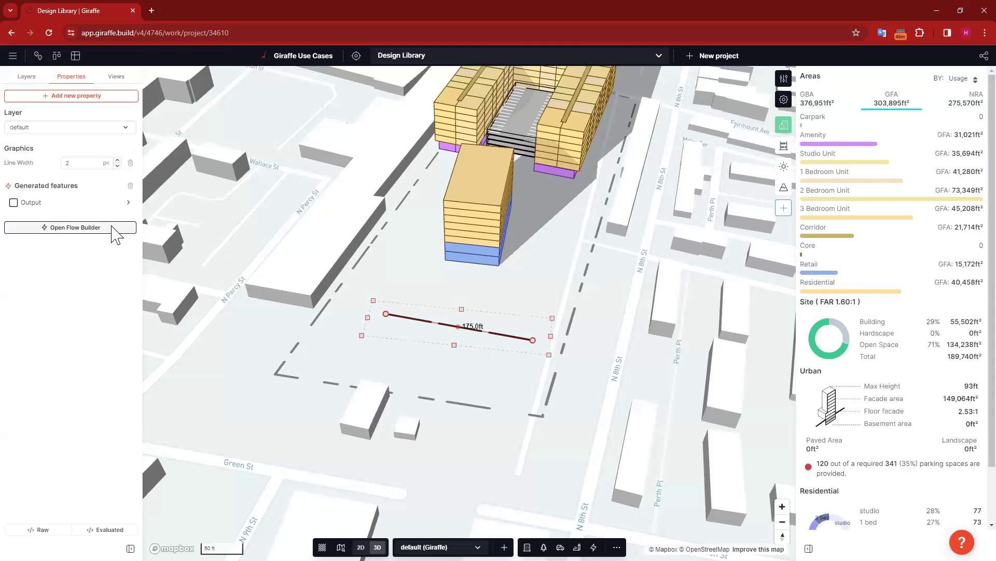
pyautogui.click(75, 227)
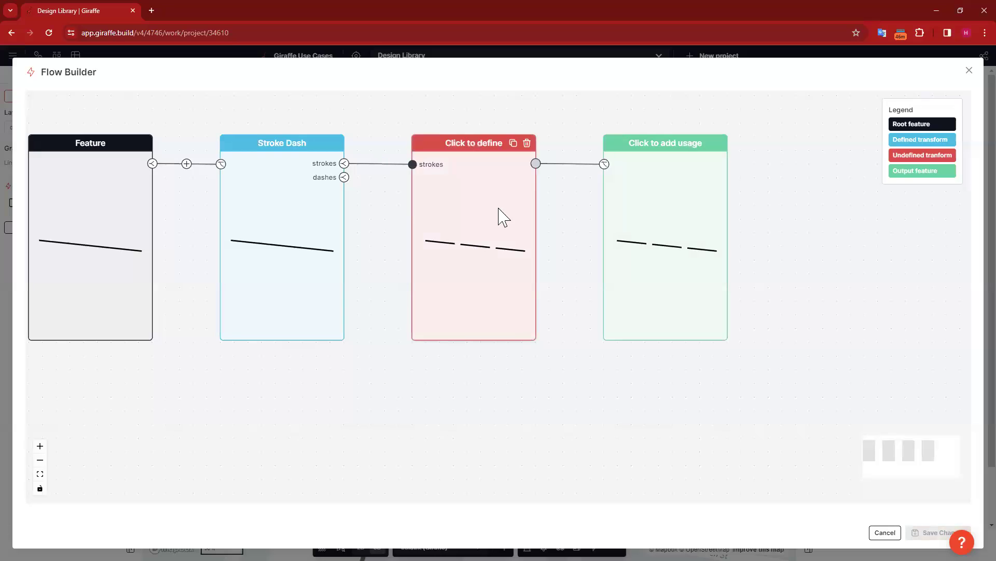
# - Define the inserted transform as Apartment and set its start depth and end depth to 0 ft
pyautogui.click(502, 216)
pyautogui.scroll(-1, 194, 456)
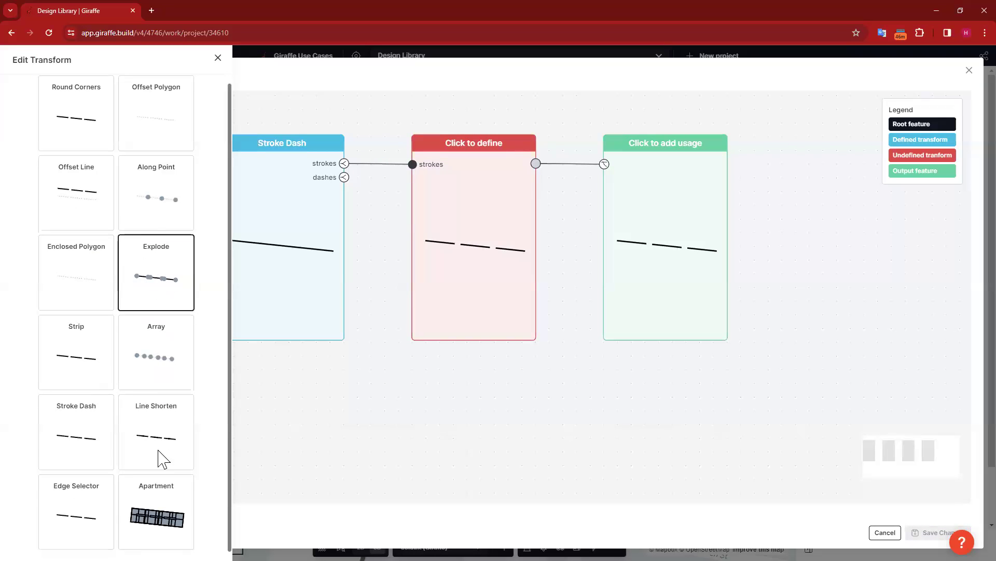
pyautogui.click(164, 470)
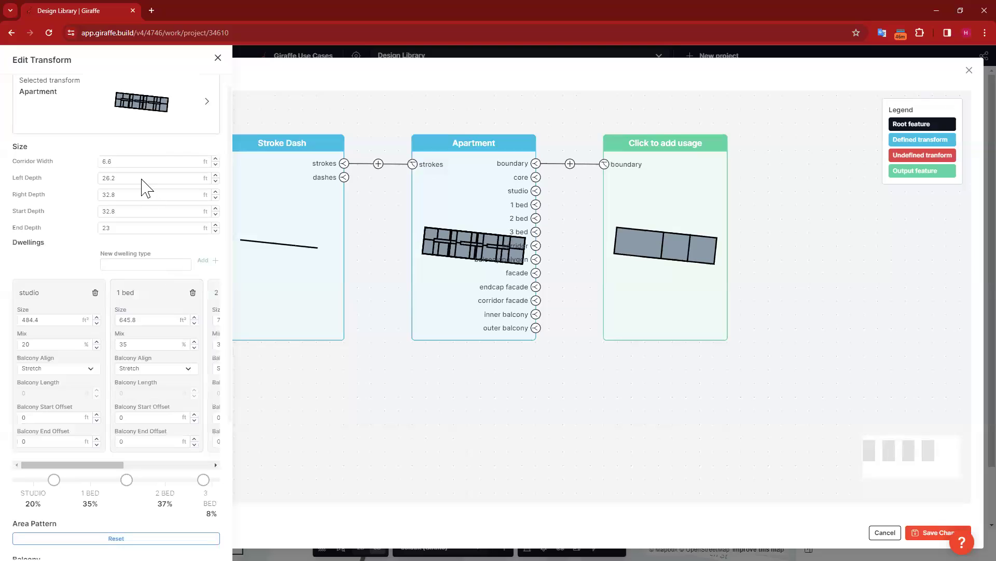
pyautogui.press('Tab')
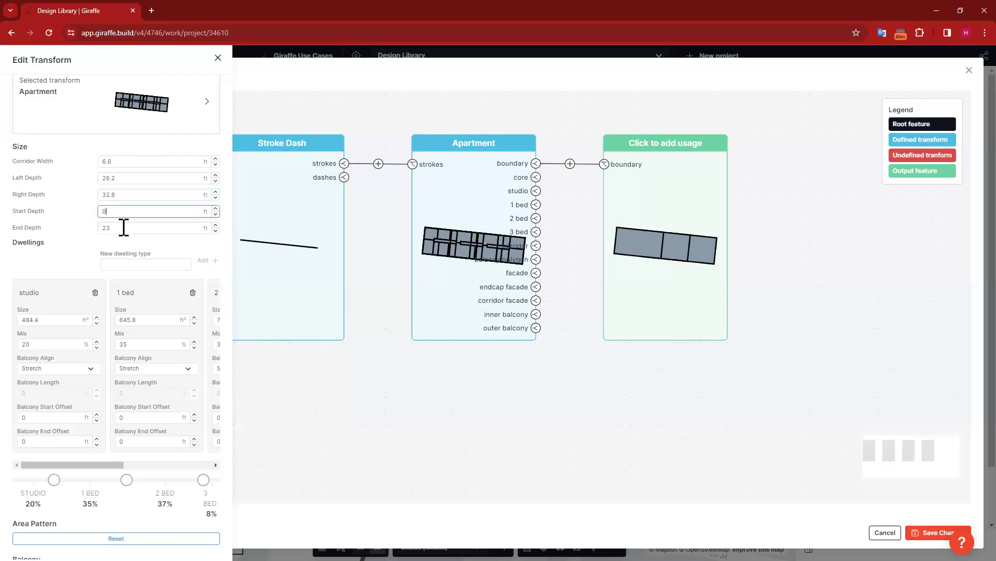
pyautogui.click(123, 228)
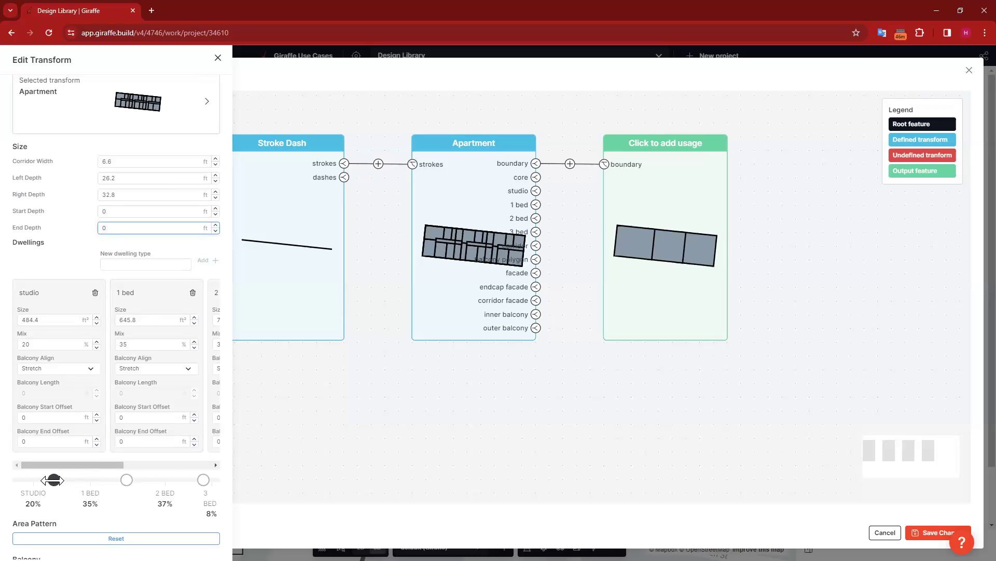
# - Set the Apartment transform's dwelling mix to 64% 1 bed and 36% 2 bed, removing the studio and 3 bed shares
pyautogui.moveTo(54, 479); pyautogui.dragTo(13, 479)
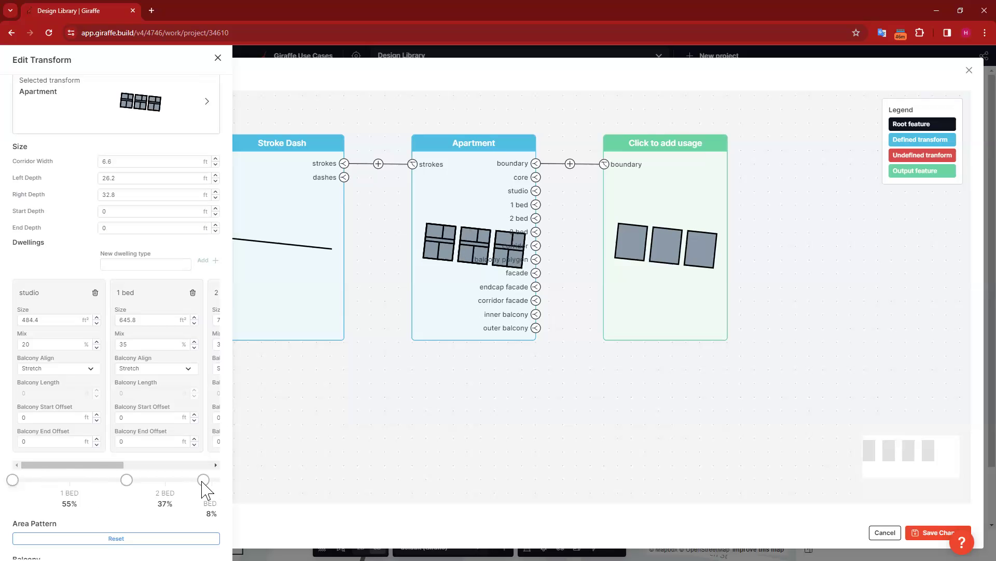
pyautogui.moveTo(441, 505); pyautogui.dragTo(382, 487)
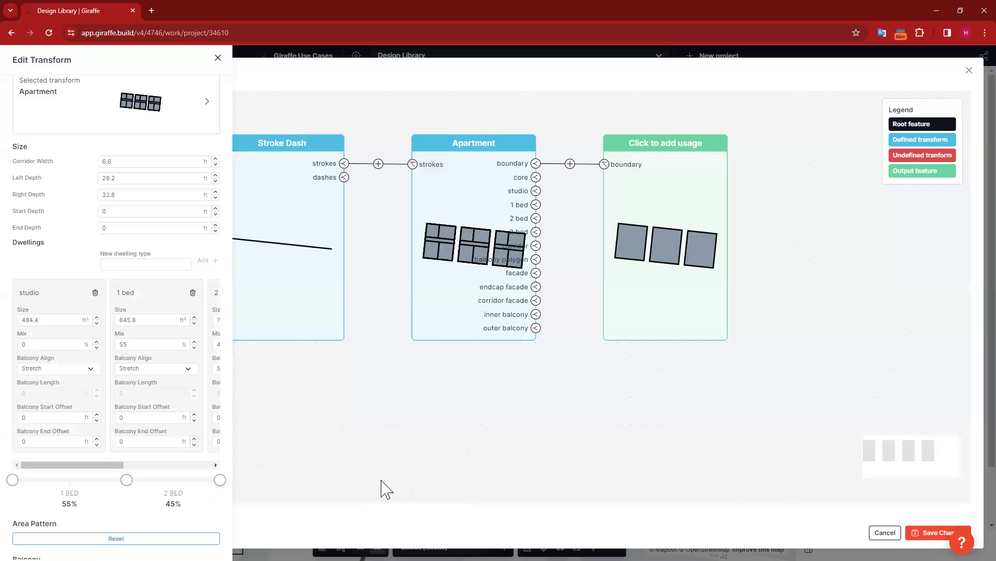
pyautogui.moveTo(128, 480); pyautogui.dragTo(144, 479)
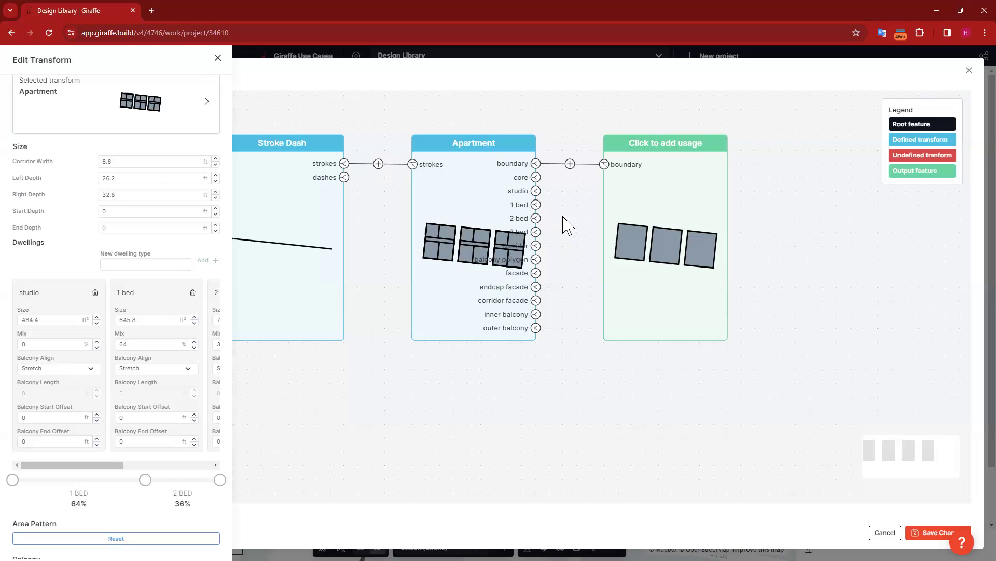
pyautogui.click(724, 140)
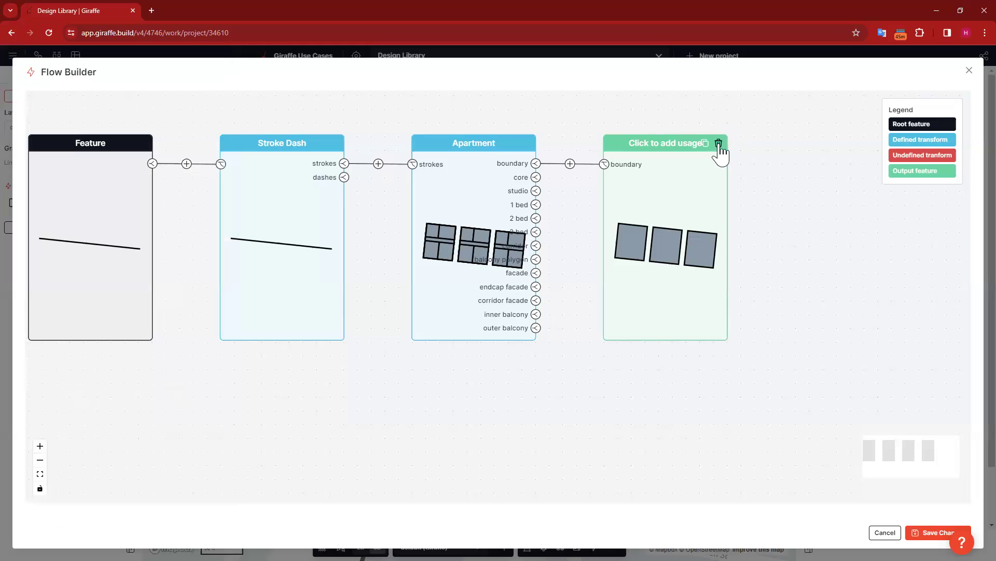
# - Add outputs for the Apartment transform's 2 bed, 1 bed and corridor results, and delete the boundary output
pyautogui.click(536, 218)
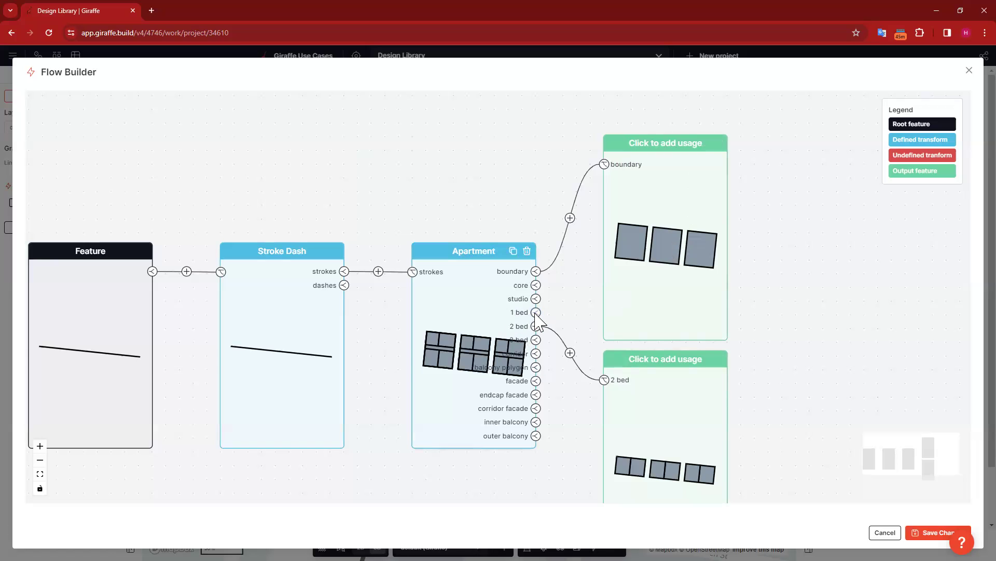
pyautogui.moveTo(573, 482); pyautogui.dragTo(544, 308)
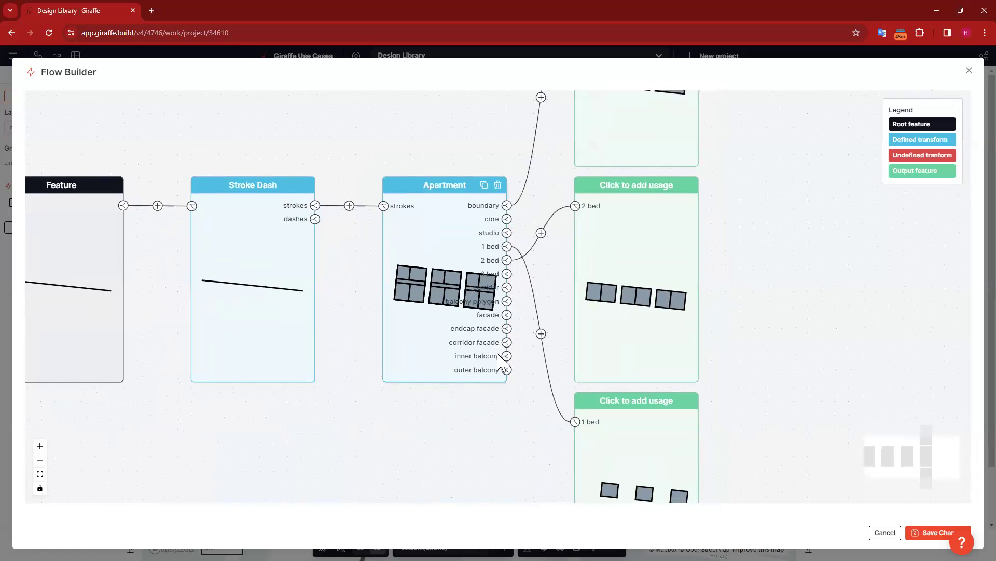
pyautogui.click(507, 288)
pyautogui.moveTo(731, 291); pyautogui.dragTo(718, 443)
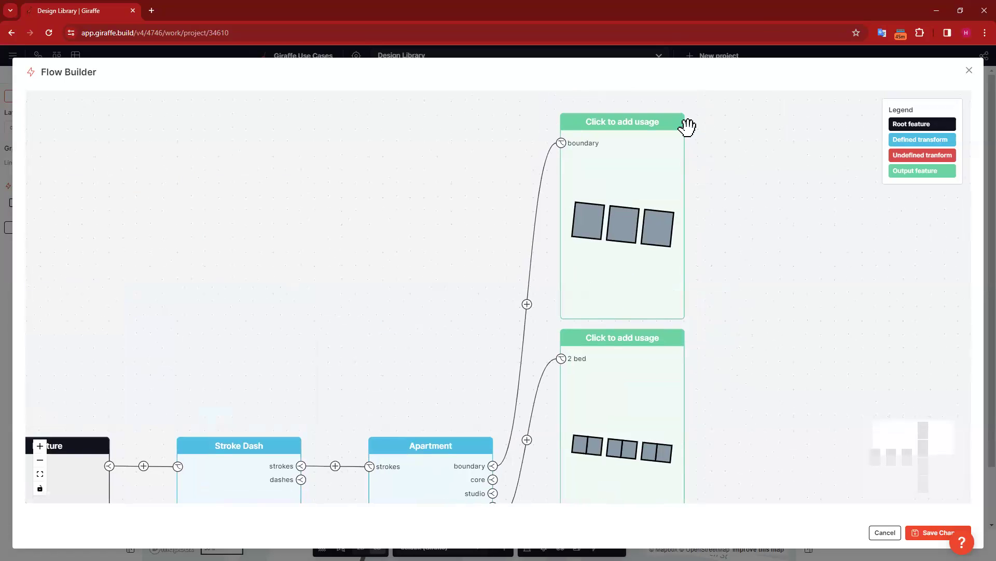
pyautogui.click(675, 122)
# - Assign the 2 Bedroom Unit usage to the 2 bed output and 1 Bedroom Unit to the 1 bed output
pyautogui.click(678, 357)
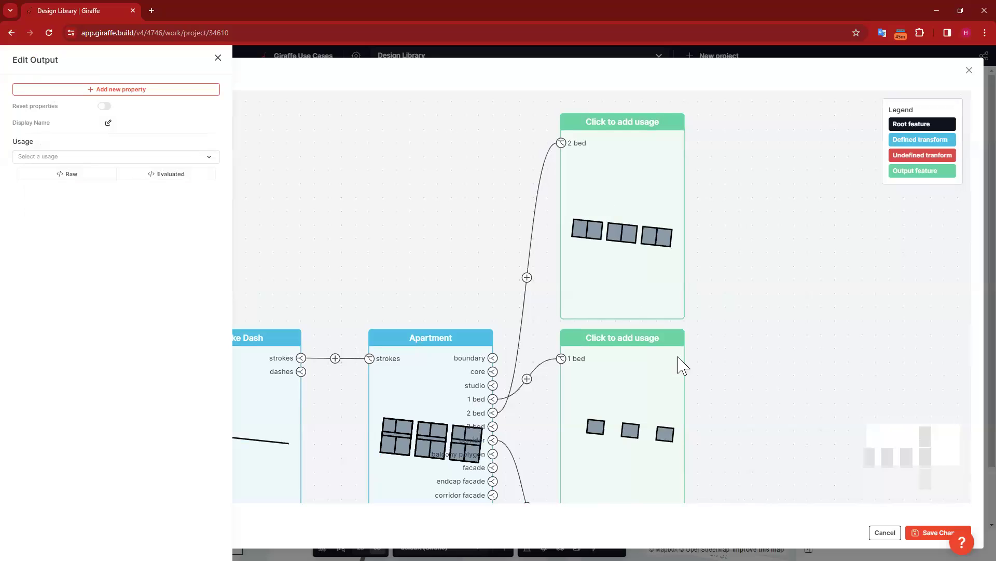
pyautogui.click(99, 157)
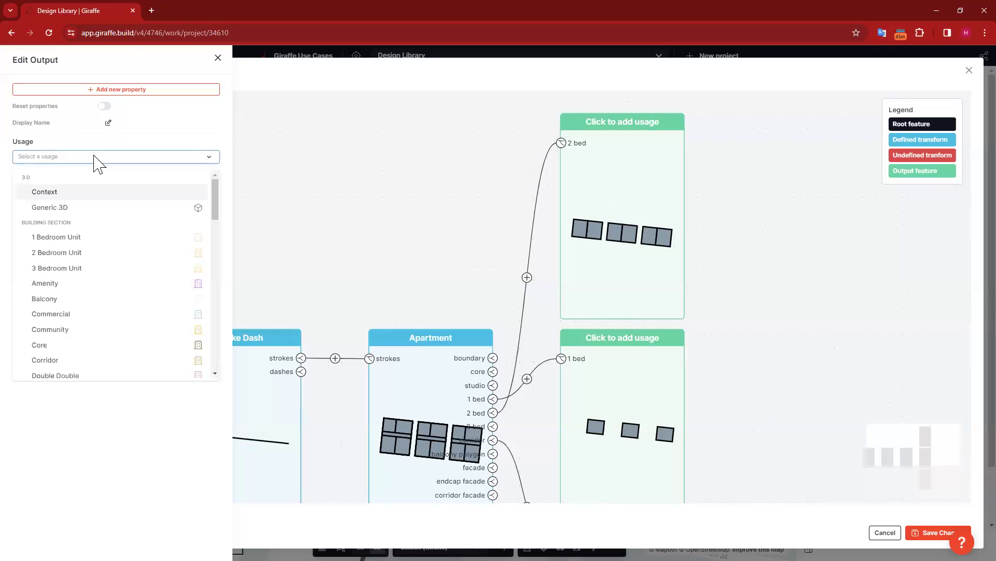
pyautogui.write('2')
pyautogui.click(82, 195)
pyautogui.click(643, 395)
pyautogui.click(106, 155)
pyautogui.write('1')
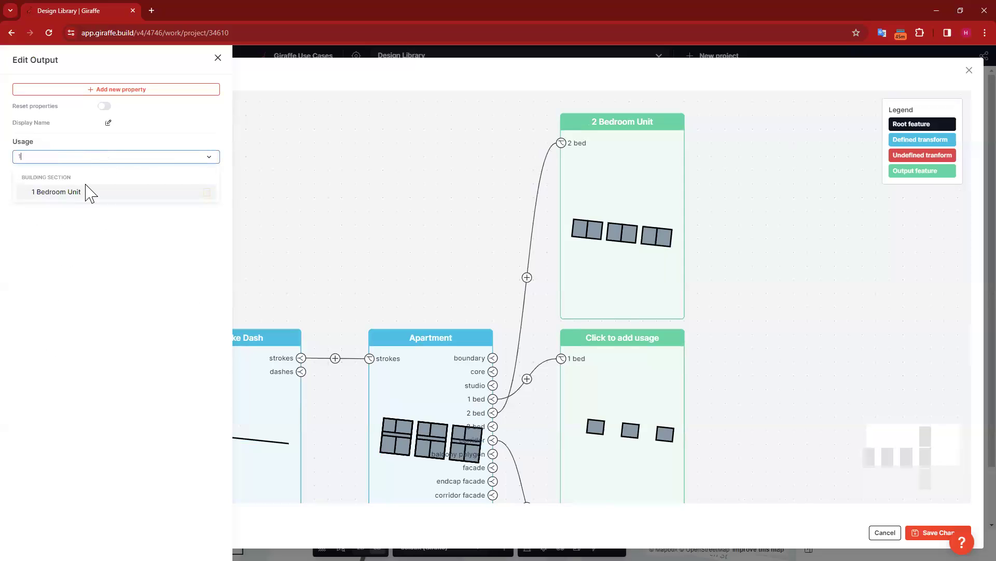
pyautogui.click(82, 192)
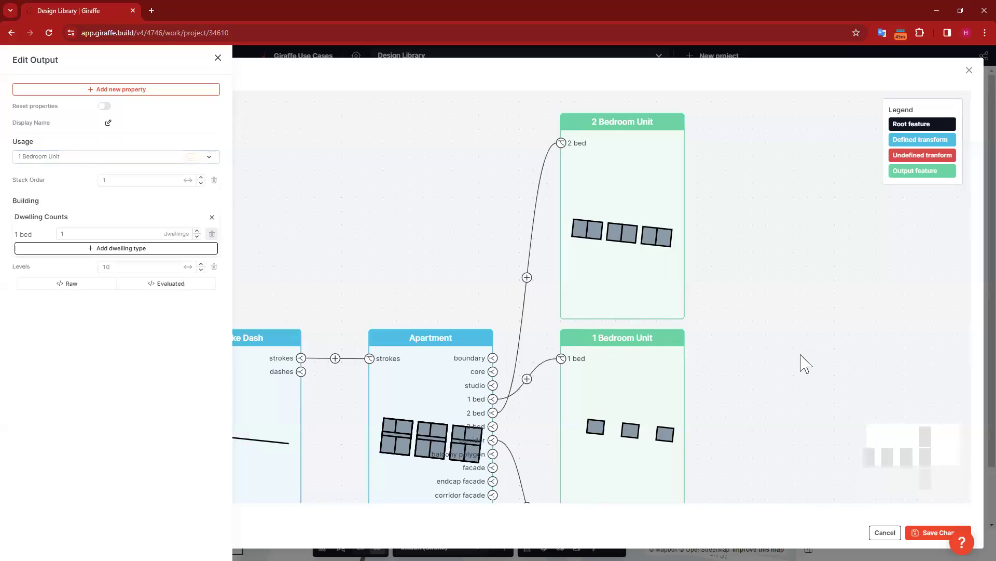
# - Assign the Corridor usage to the corridor output
pyautogui.moveTo(729, 407); pyautogui.dragTo(734, 280)
pyautogui.scroll(-1, 604, 477)
pyautogui.click(602, 473)
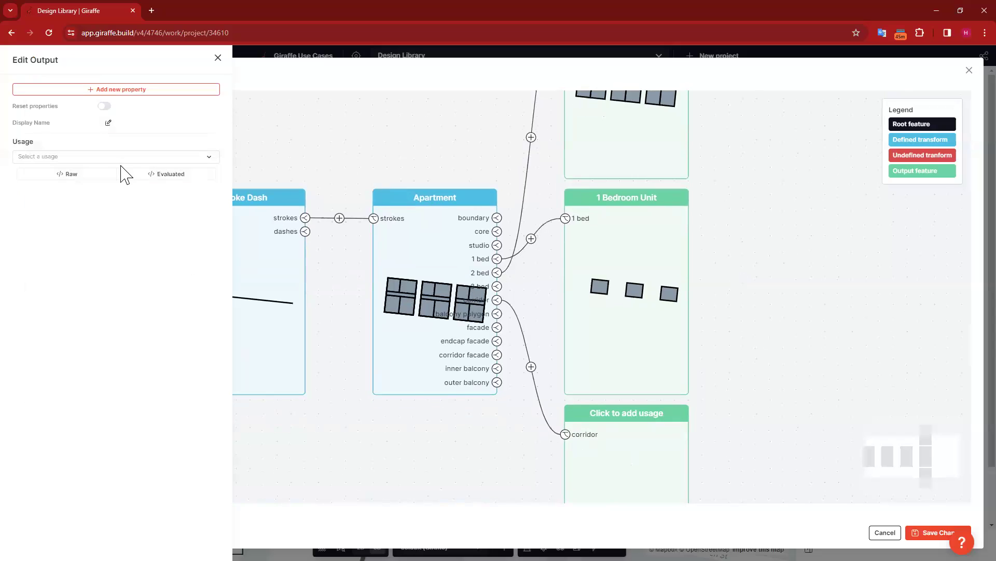
pyautogui.click(123, 158)
pyautogui.write('co')
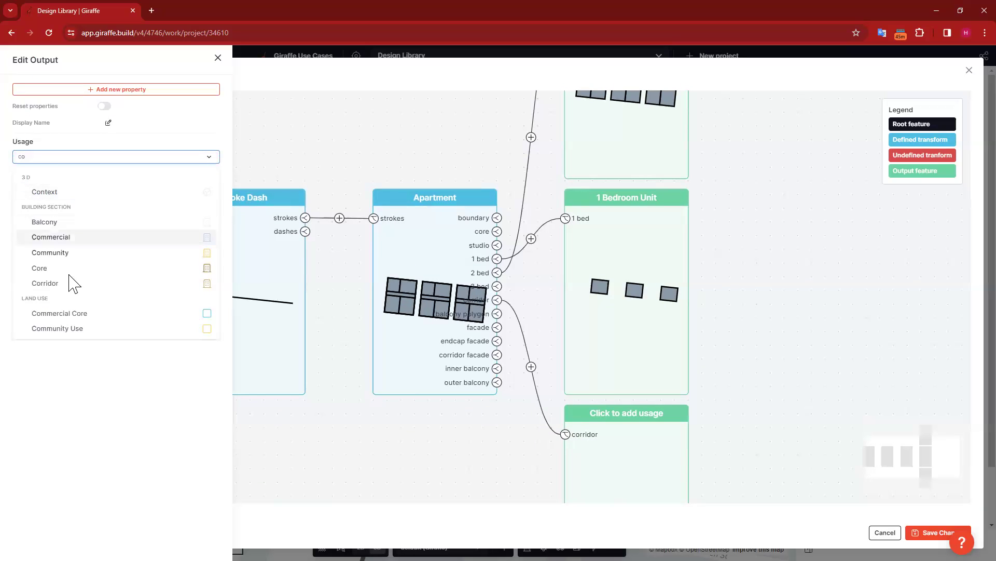
pyautogui.click(105, 289)
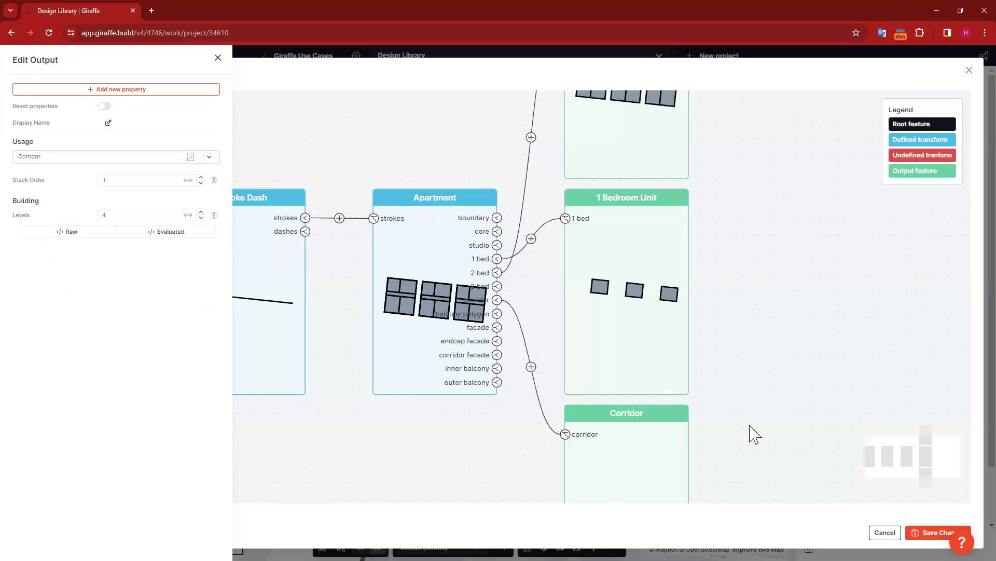
# - Set the levels of the 1 Bedroom Unit and 2 Bedroom Unit outputs to 4
pyautogui.click(622, 254)
pyautogui.moveTo(125, 267); pyautogui.dragTo(63, 270)
pyautogui.write('3')
pyautogui.click(637, 127)
pyautogui.click(641, 138)
pyautogui.moveTo(115, 215); pyautogui.dragTo(92, 222)
pyautogui.write('3')
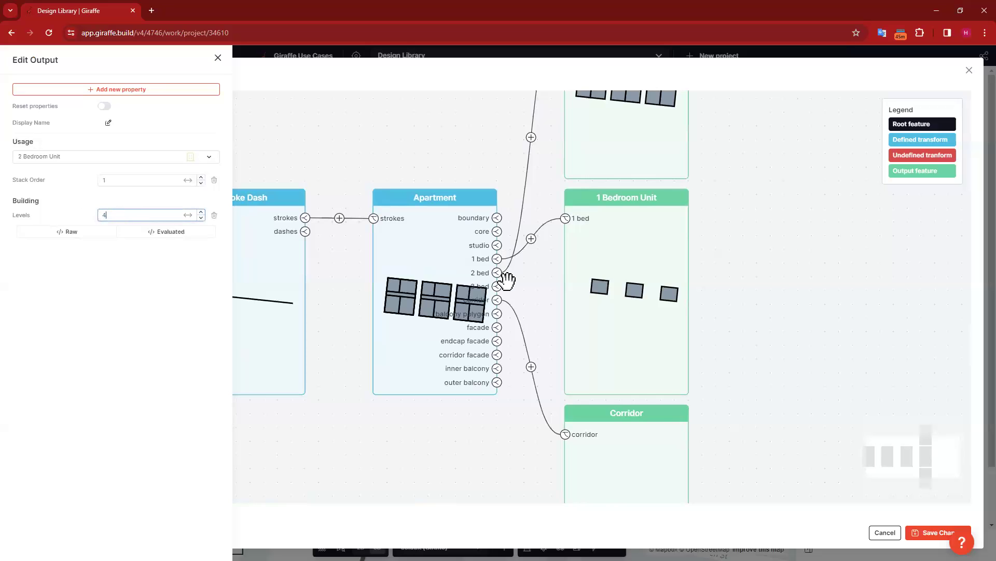
# - Review the Stroke Dash spacing settings and add an output for its dashes
pyautogui.click(506, 281)
pyautogui.scroll(-6, 452, 203)
pyautogui.moveTo(637, 272); pyautogui.dragTo(634, 358)
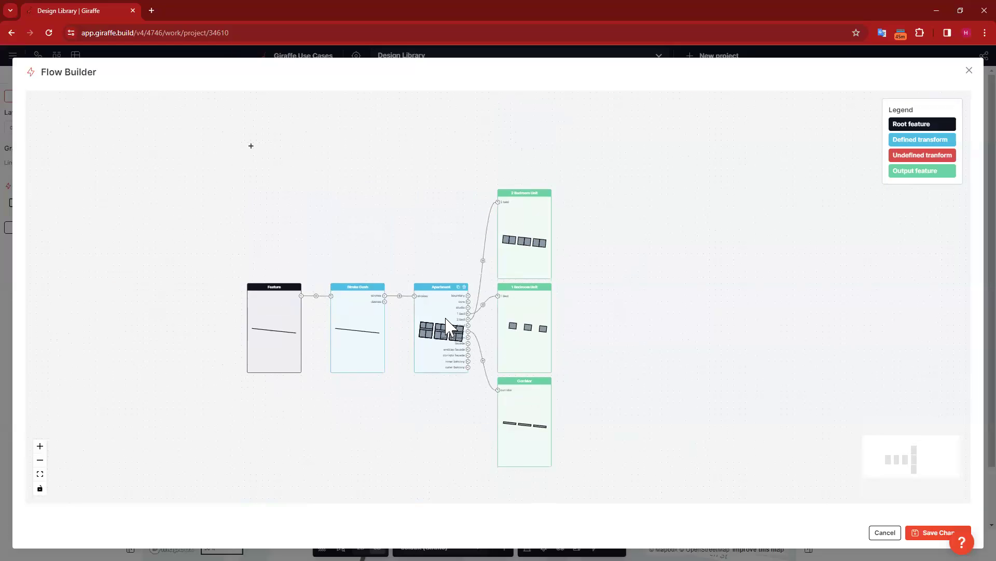
pyautogui.click(367, 331)
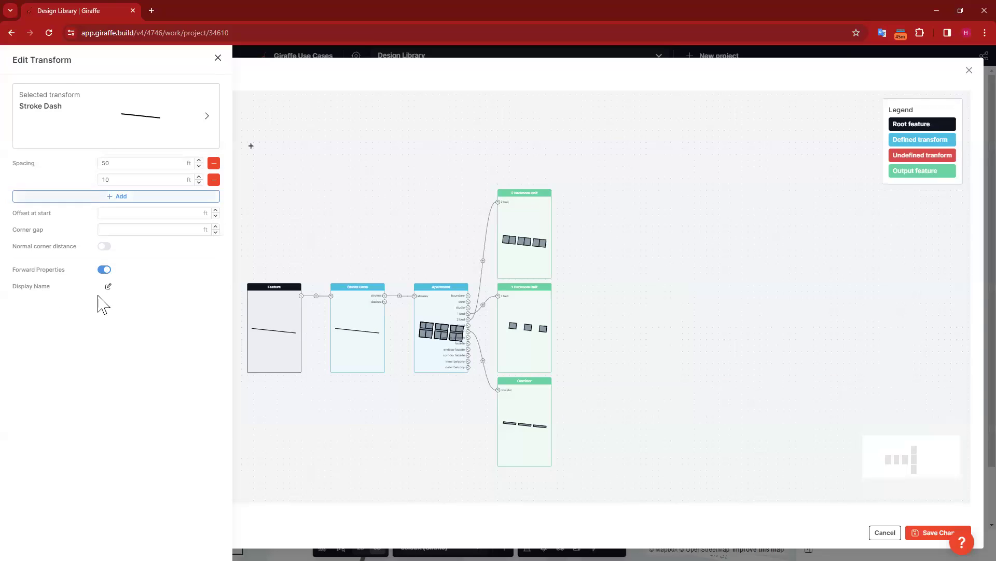
pyautogui.click(430, 333)
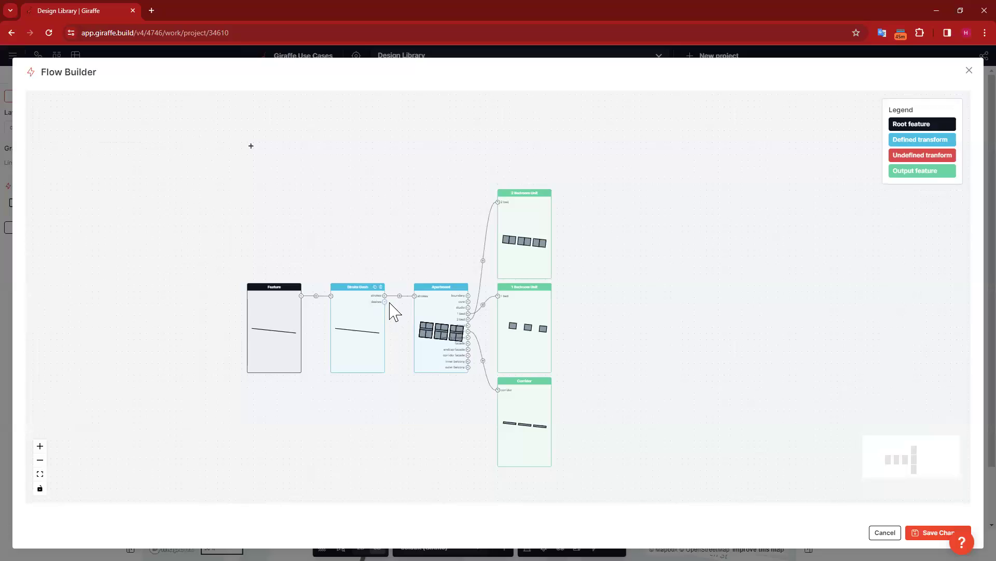
pyautogui.click(385, 301)
pyautogui.moveTo(506, 408); pyautogui.dragTo(459, 201)
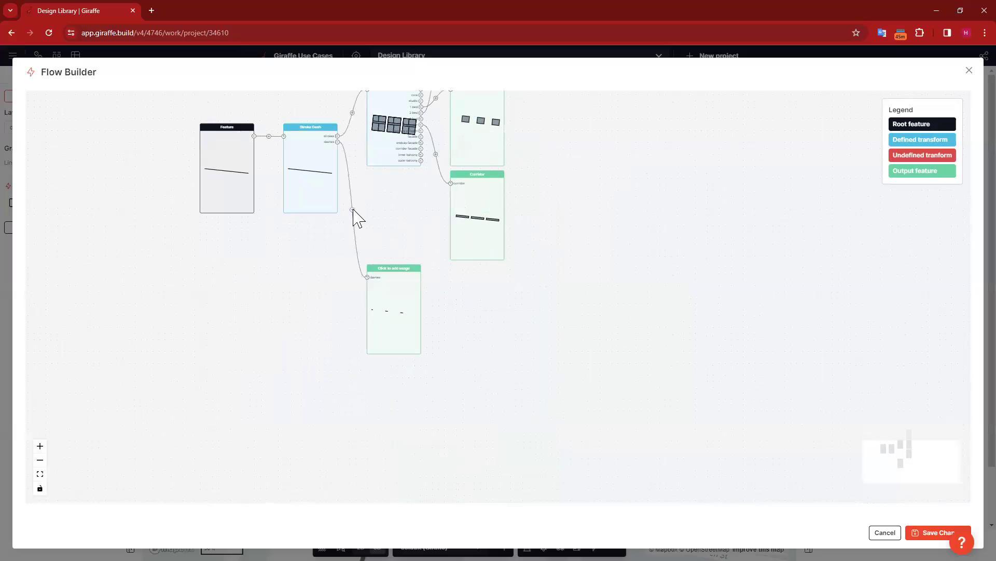
# - Insert an Offset Line transform before the dashes output, with a distance of 10 ft and polygon output enabled
pyautogui.click(398, 327)
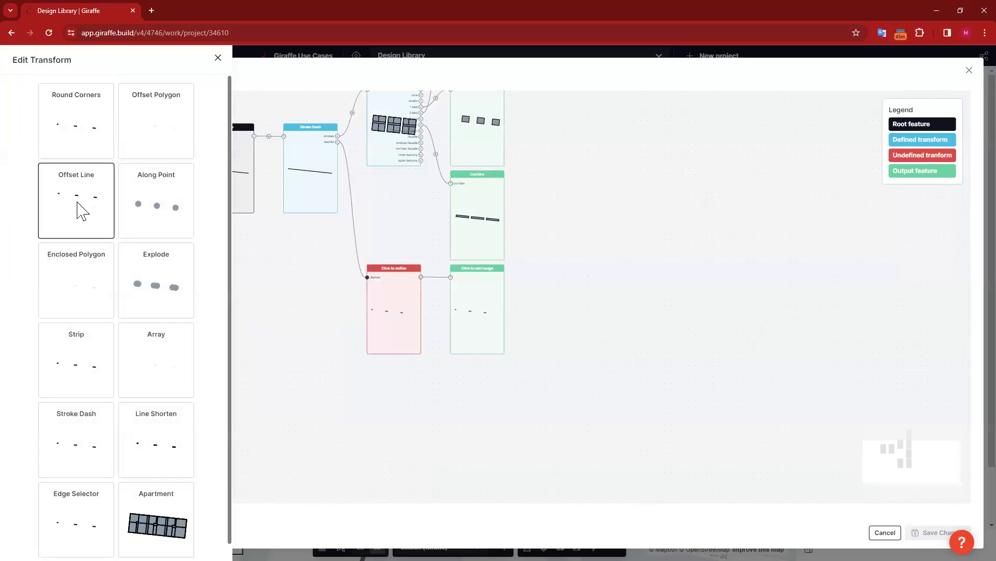
pyautogui.click(76, 200)
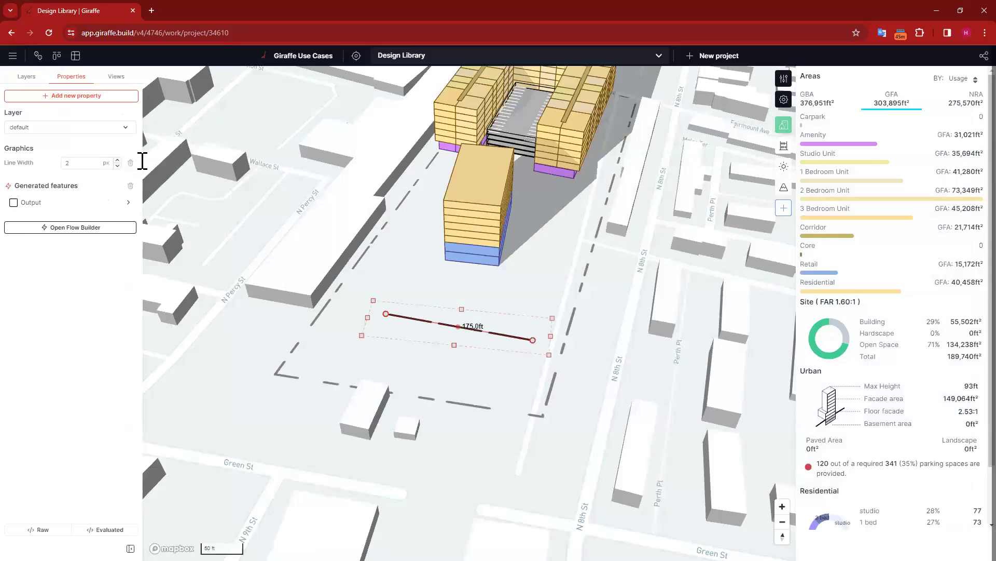
pyautogui.write('10')
pyautogui.click(99, 201)
# - Assign the Core usage to the Offset Line's output
pyautogui.click(486, 310)
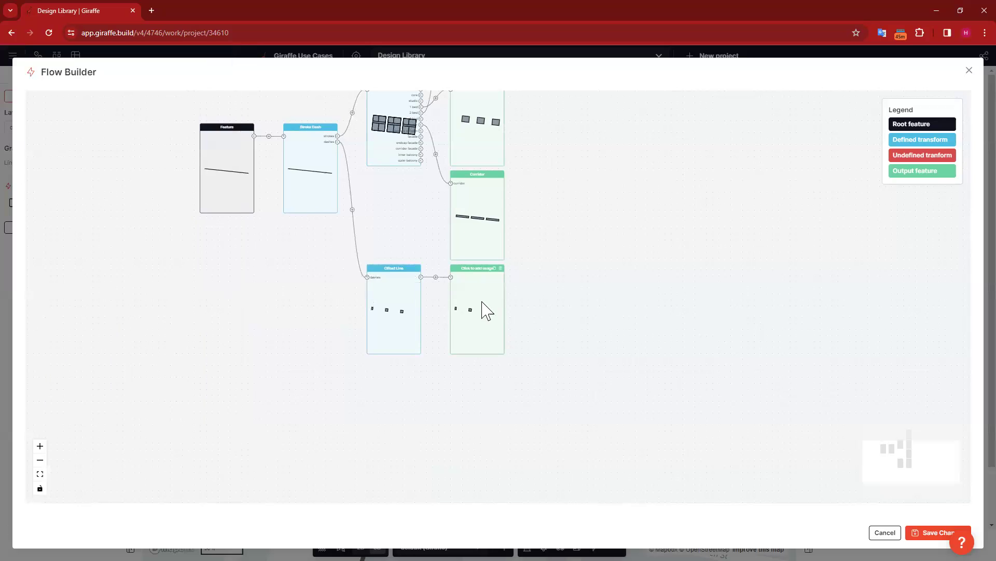
pyautogui.click(114, 156)
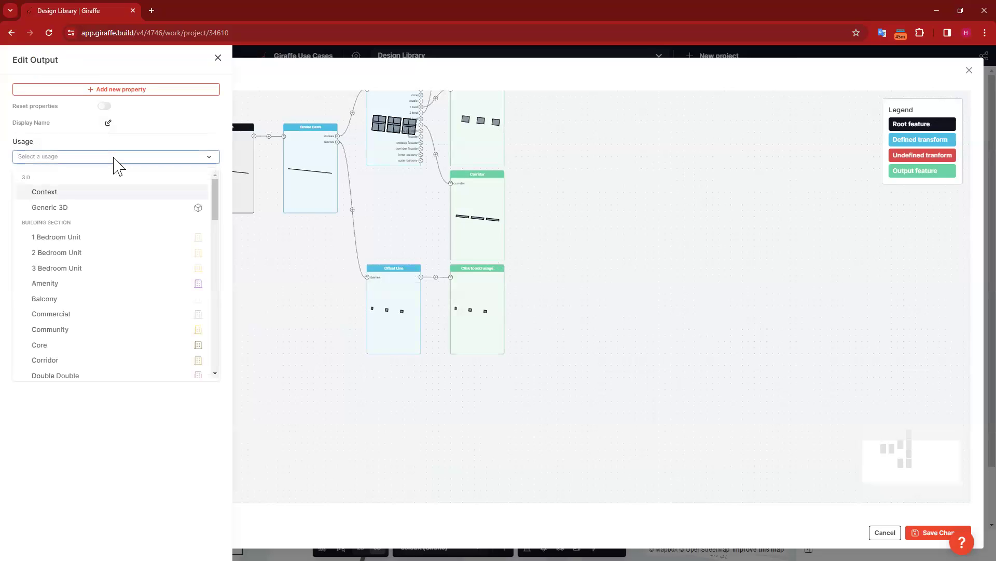
pyautogui.write('core')
pyautogui.press('Return')
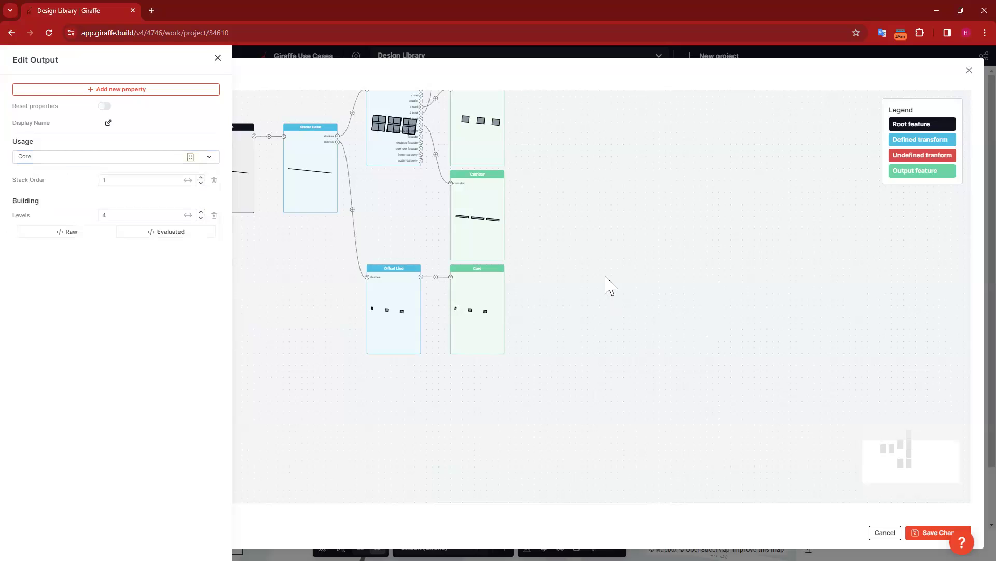
# - Duplicate the Offset Line branch with its Core output, set the copy's direction to Right, and save the flow changes
pyautogui.click(493, 283)
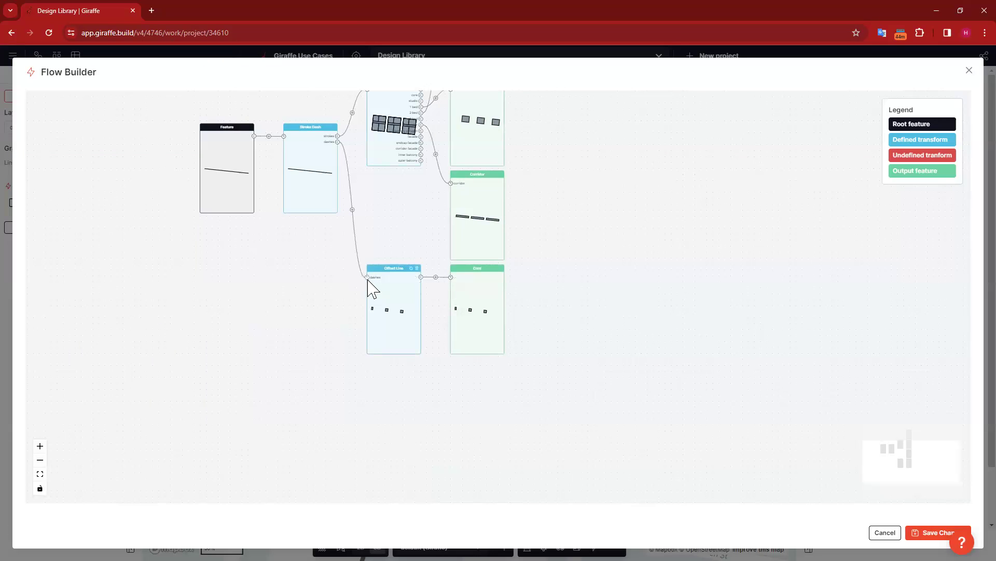
pyautogui.click(394, 414)
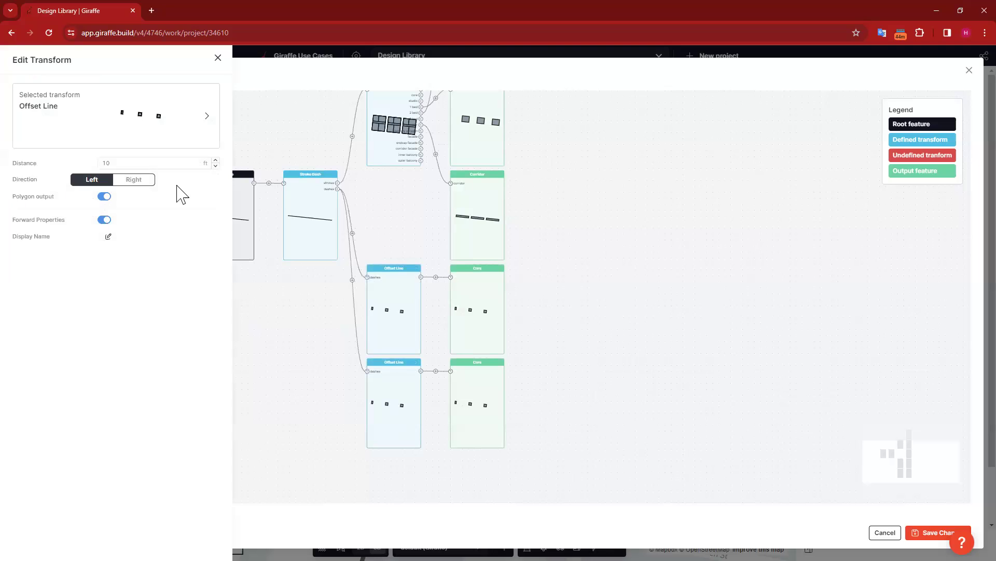
pyautogui.click(629, 212)
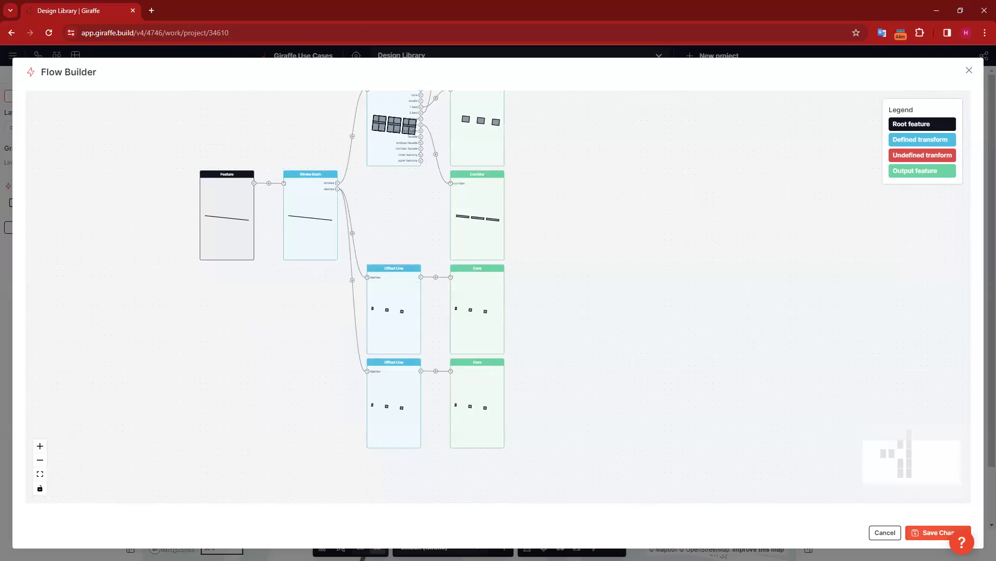
pyautogui.click(940, 535)
# - Inspect the generated blocks, reopen the line's flow and set the Apartment dwelling mix to 55% 1 bed and 45% 2 bed
pyautogui.moveTo(475, 412); pyautogui.dragTo(634, 406, button='right')
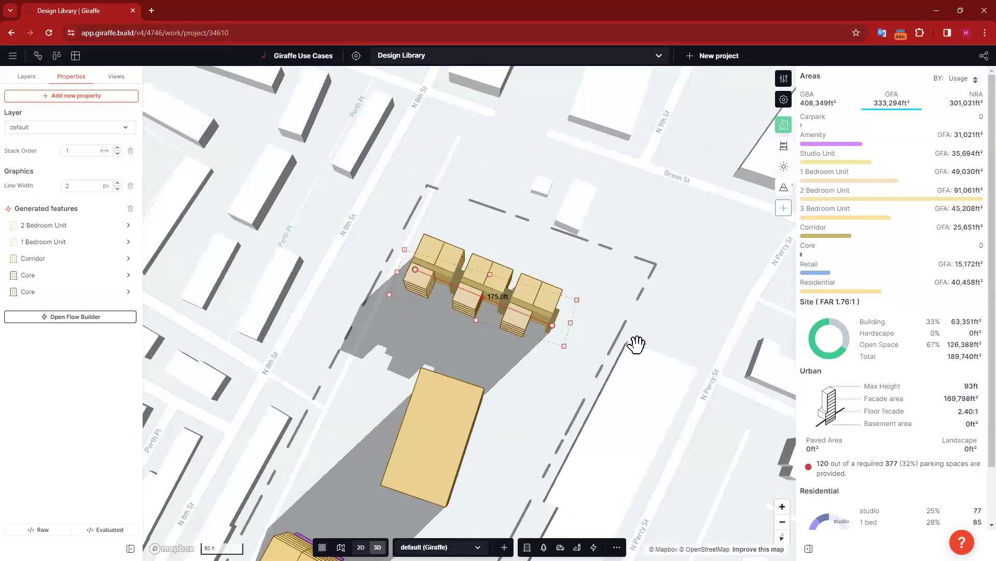
pyautogui.scroll(3, 574, 325)
pyautogui.moveTo(574, 313)
pyautogui.mouseDown()
pyautogui.moveTo(604, 326)
pyautogui.moveTo(579, 314)
pyautogui.mouseUp()
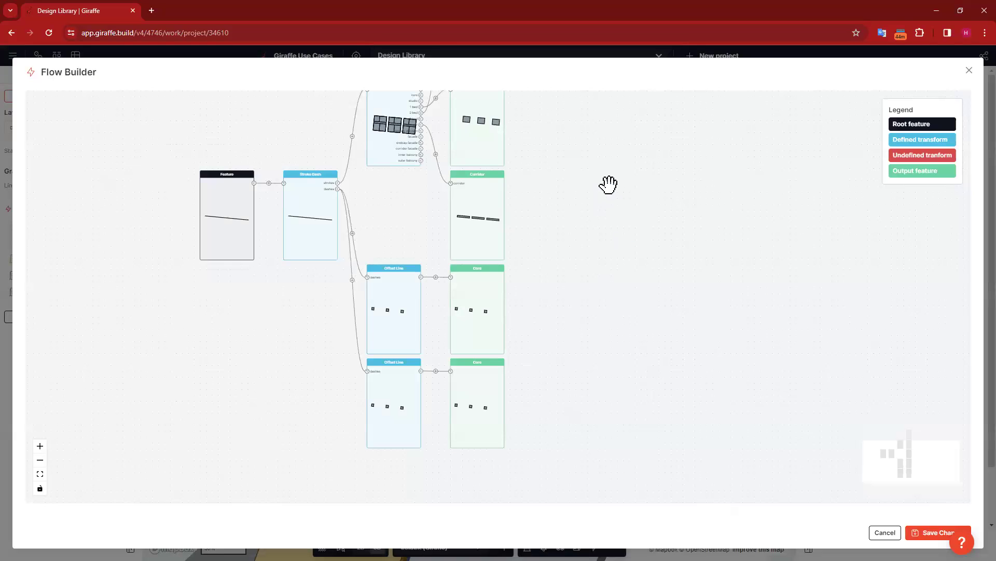
pyautogui.moveTo(607, 185); pyautogui.dragTo(605, 295)
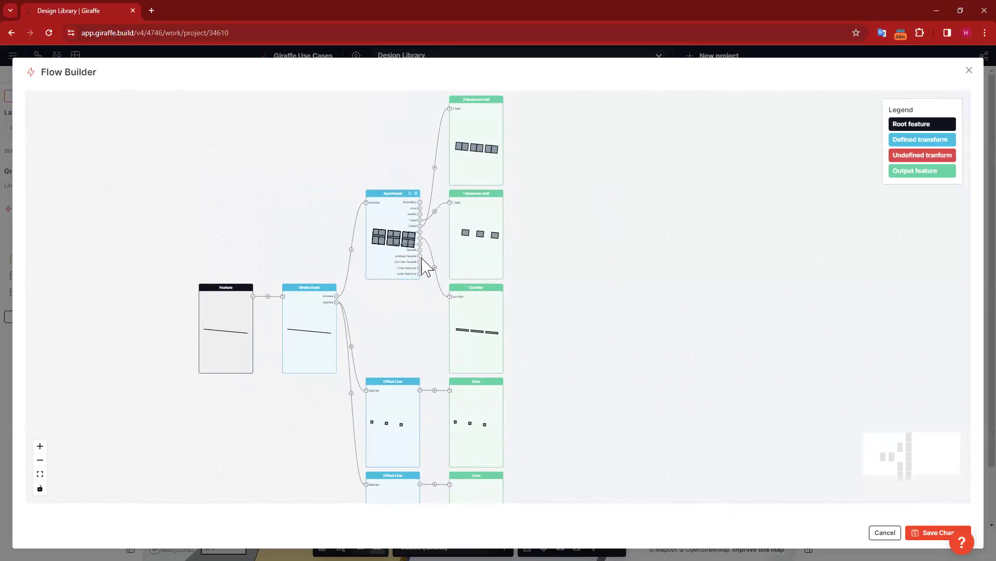
pyautogui.scroll(5, 422, 258)
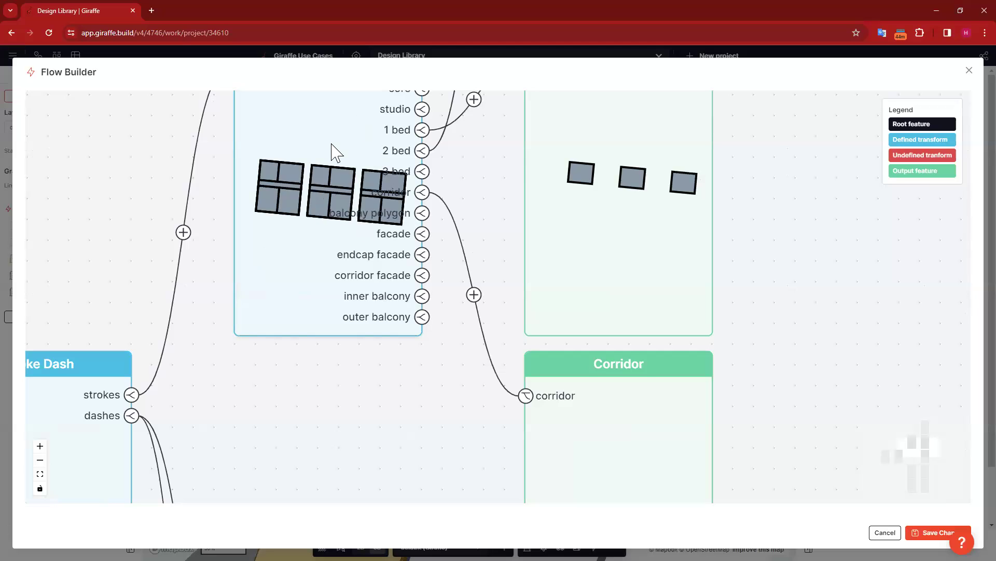
pyautogui.click(284, 128)
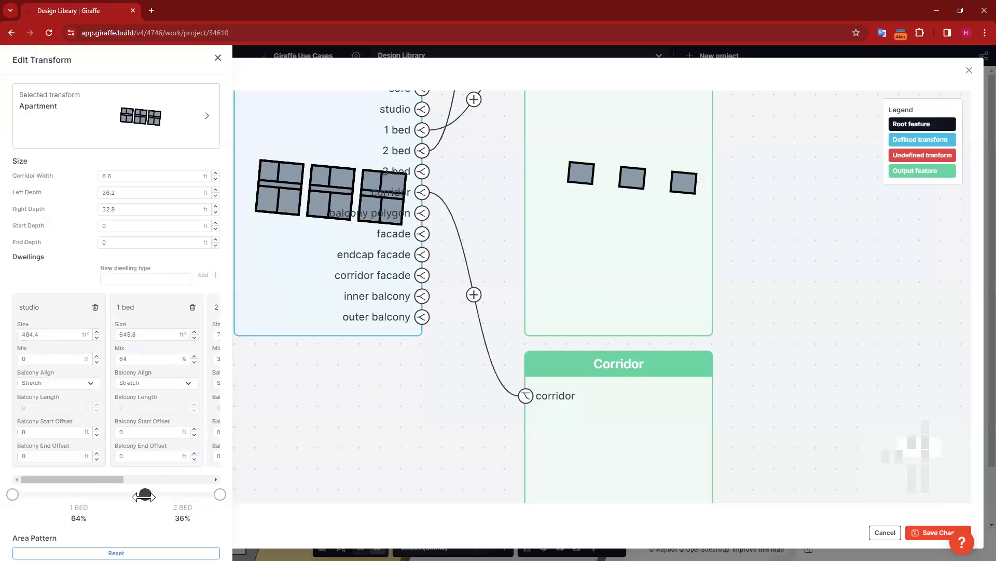
pyautogui.moveTo(137, 497); pyautogui.dragTo(127, 495)
pyautogui.click(162, 334)
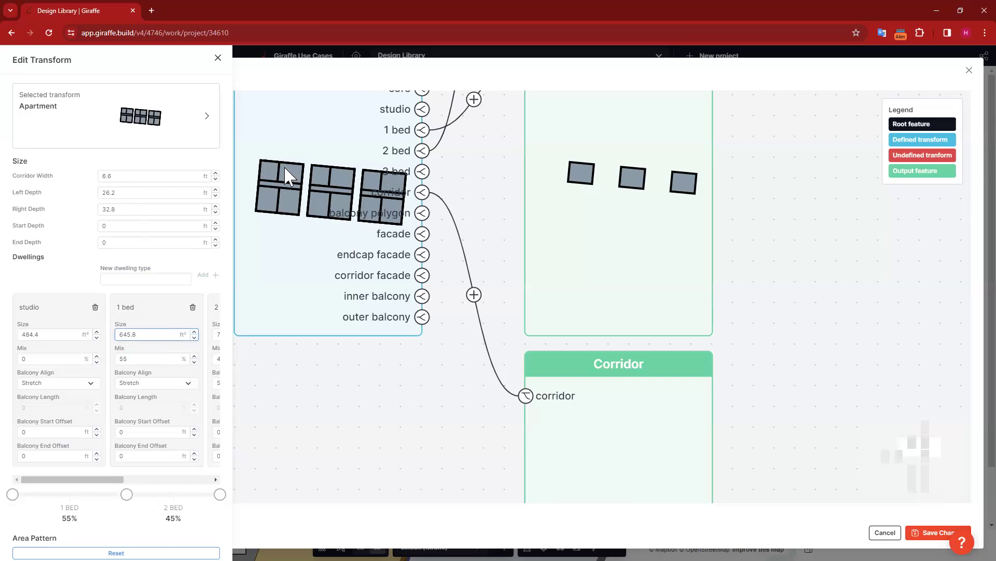
# - Set the Apartment transform's left depth and right depth to 25 ft
pyautogui.moveTo(130, 194); pyautogui.dragTo(67, 189)
pyautogui.write('25')
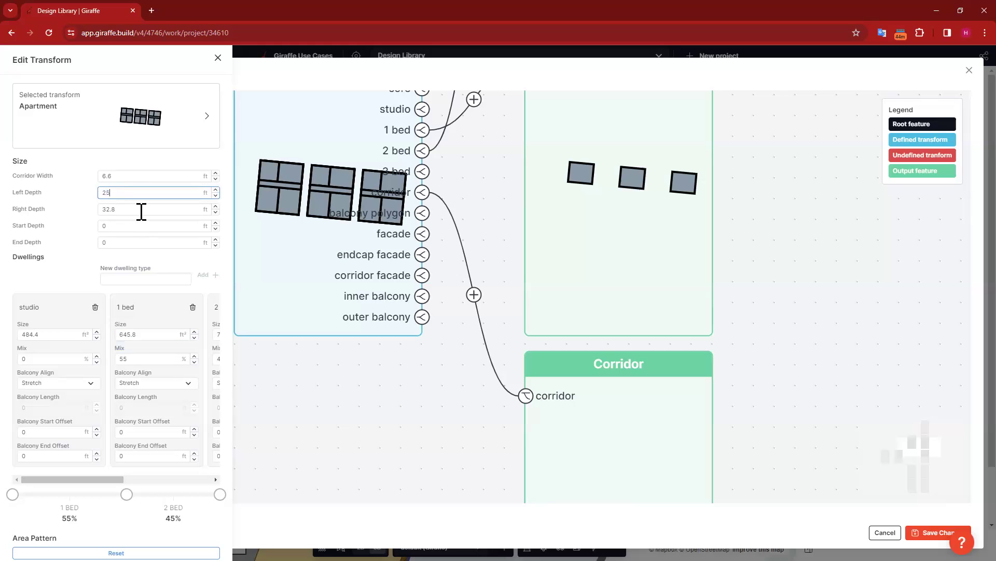
pyautogui.click(143, 209)
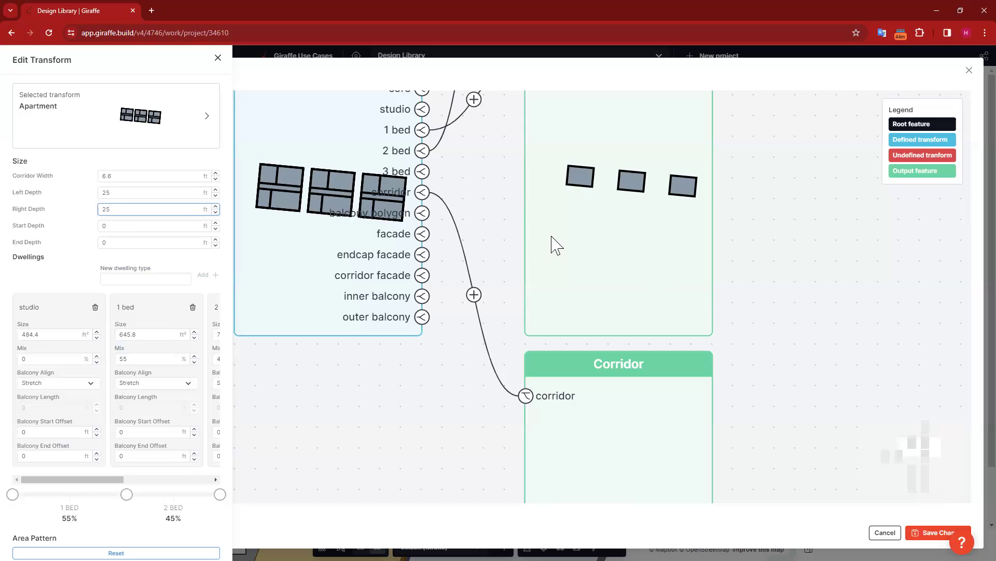
# - Set the Stroke Dash transform's first spacing to 40 ft and save the flow changes
pyautogui.click(733, 201)
pyautogui.scroll(-7, 659, 308)
pyautogui.moveTo(747, 226); pyautogui.dragTo(648, 340)
pyautogui.moveTo(670, 371); pyautogui.dragTo(636, 289)
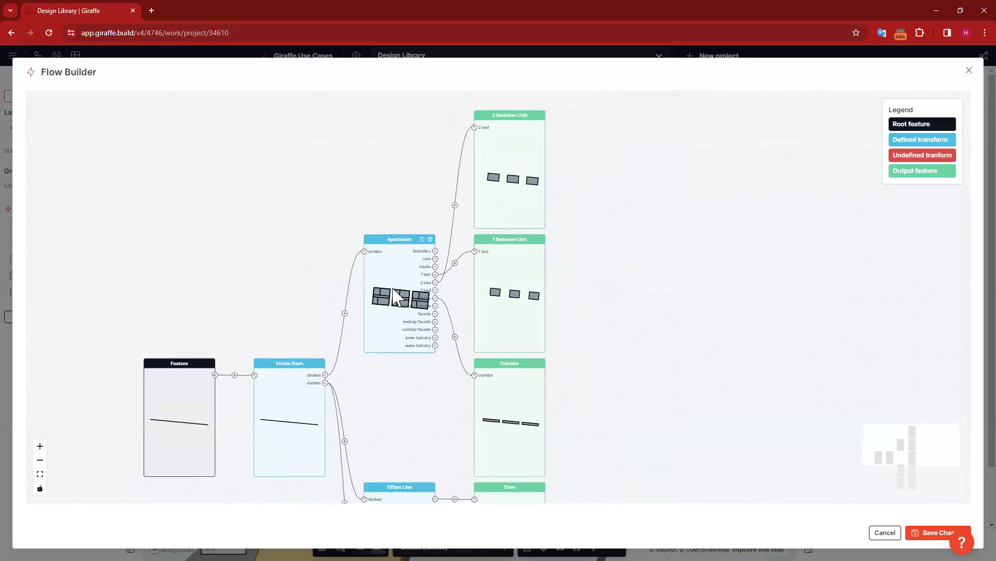
pyautogui.click(407, 262)
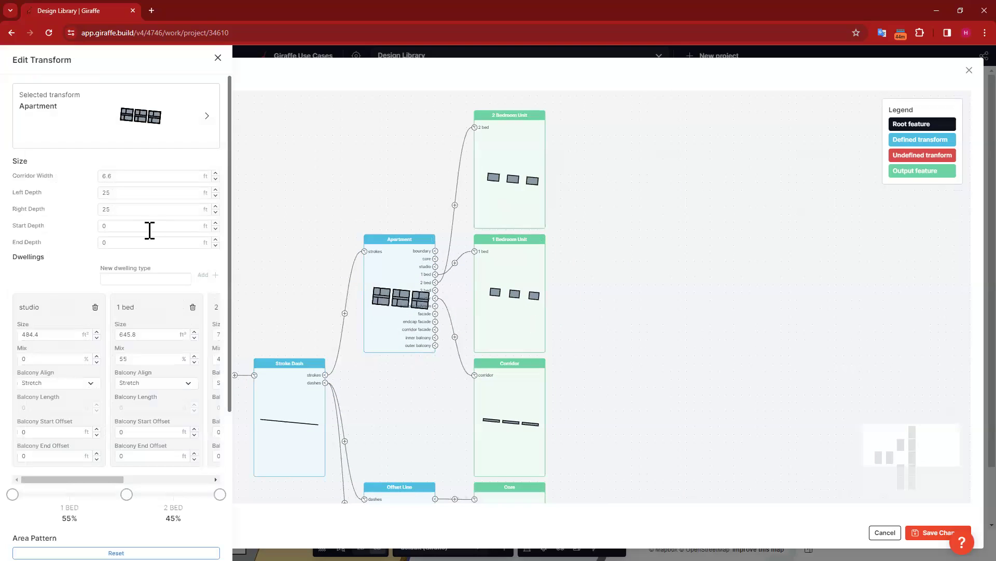
pyautogui.click(301, 422)
pyautogui.click(301, 421)
pyautogui.doubleClick(127, 163)
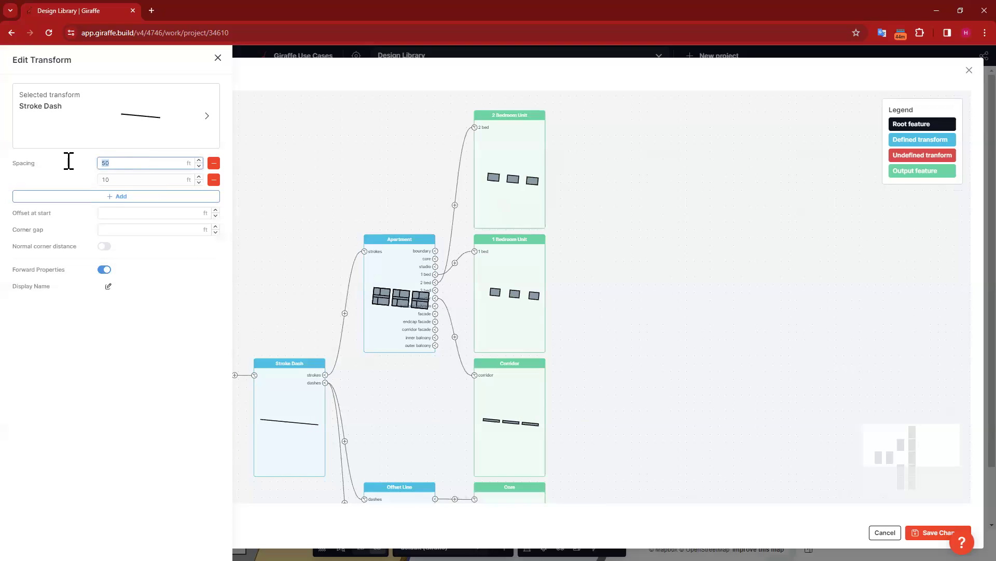
pyautogui.write('4')
pyautogui.click(660, 283)
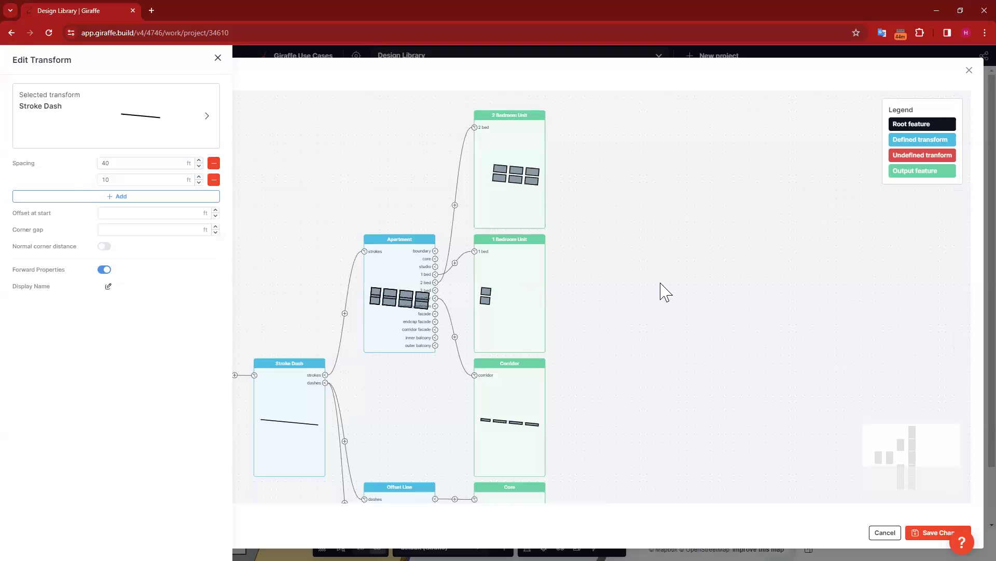
pyautogui.click(934, 532)
pyautogui.click(646, 220)
# - Examine the shortened apartment blocks, the stacked building and the wrapped car park across the whole site
pyautogui.moveTo(559, 382); pyautogui.dragTo(425, 325, button='right')
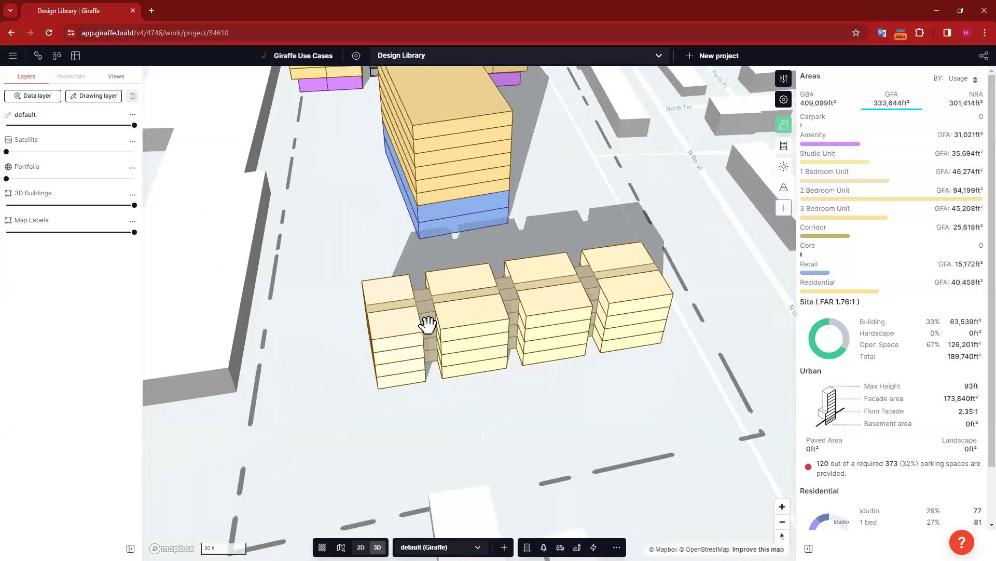
pyautogui.scroll(-3, 538, 403)
pyautogui.moveTo(549, 407); pyautogui.dragTo(590, 394, button='right')
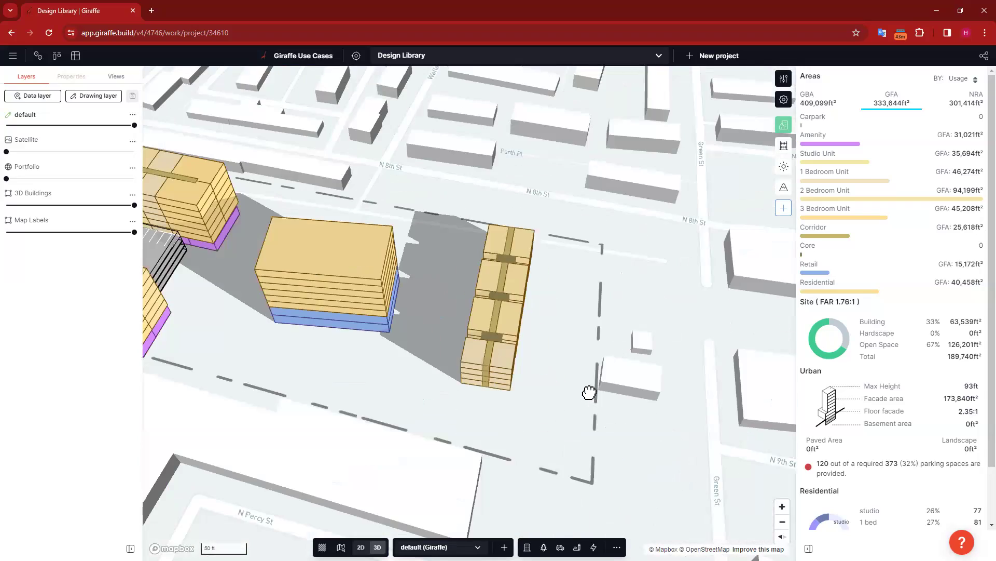
pyautogui.scroll(-5, 575, 272)
pyautogui.moveTo(433, 371); pyautogui.dragTo(508, 381, button='right')
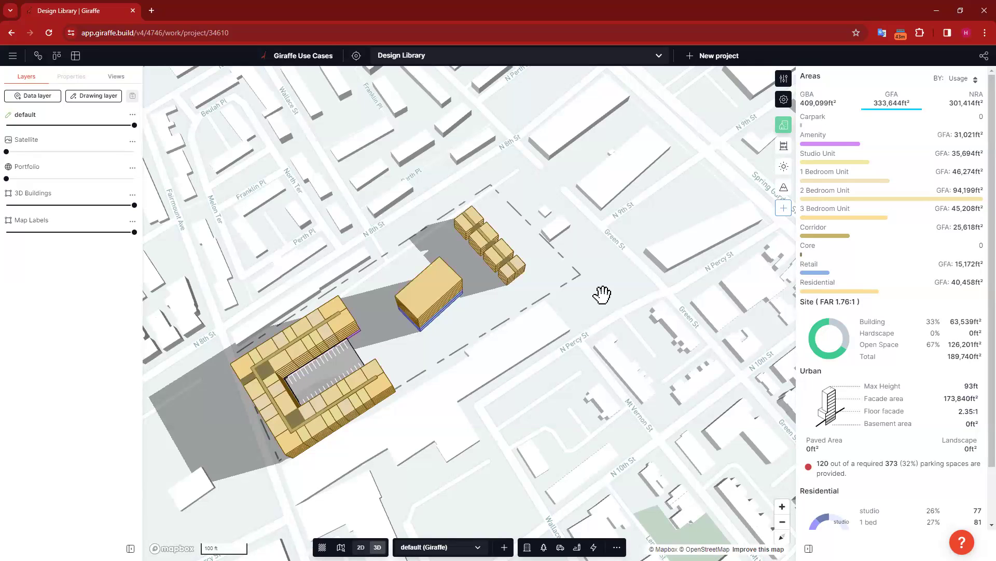
pyautogui.moveTo(605, 291); pyautogui.dragTo(625, 279)
pyautogui.moveTo(575, 348); pyautogui.dragTo(519, 330, button='right')
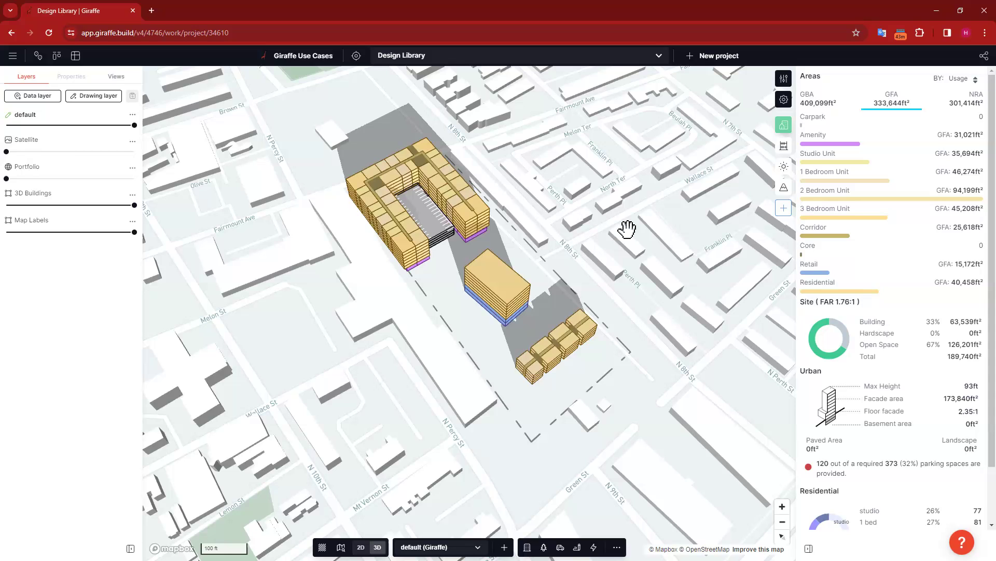
pyautogui.moveTo(620, 203); pyautogui.dragTo(551, 220)
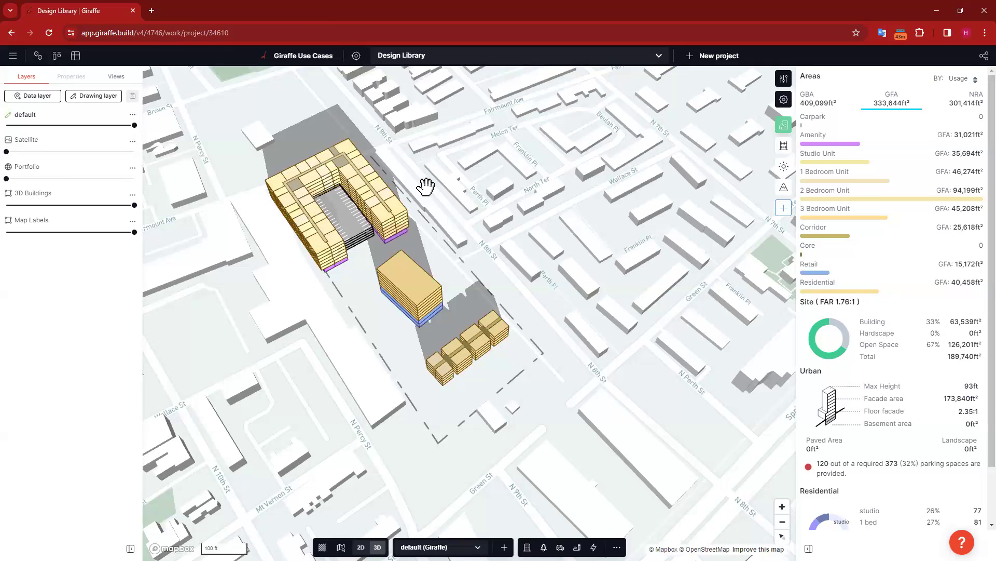
pyautogui.click(361, 234)
pyautogui.click(521, 242)
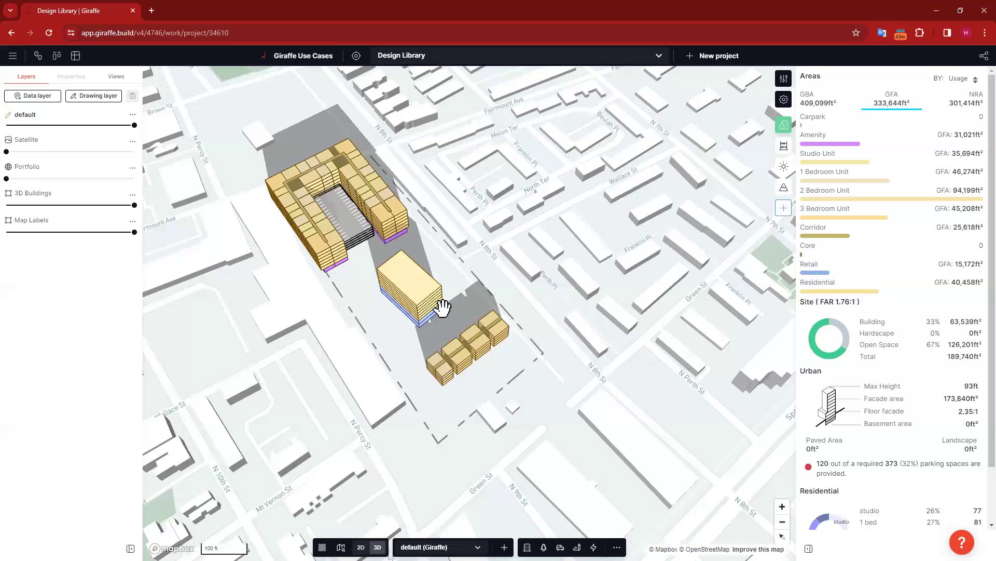
pyautogui.click(486, 329)
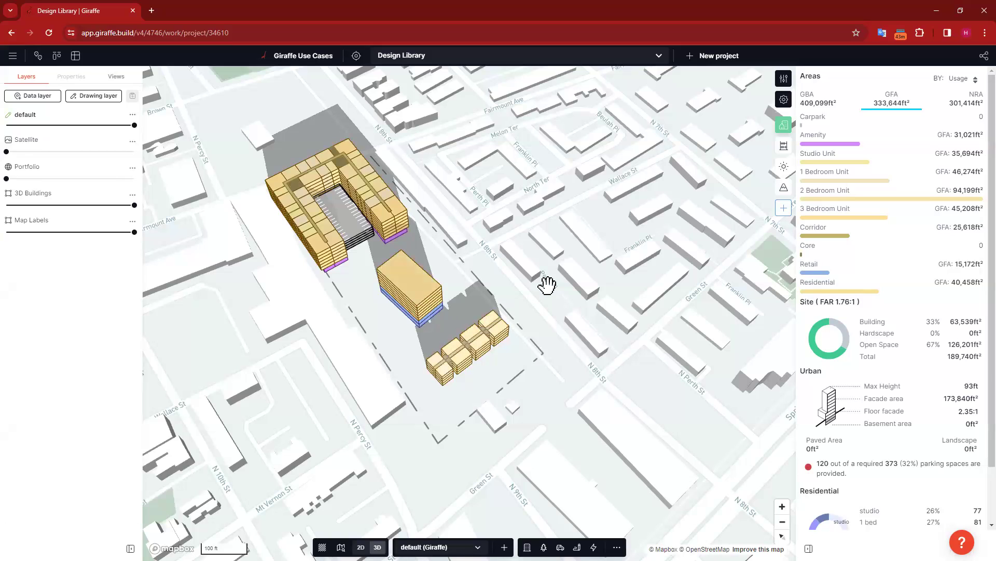
pyautogui.click(529, 297)
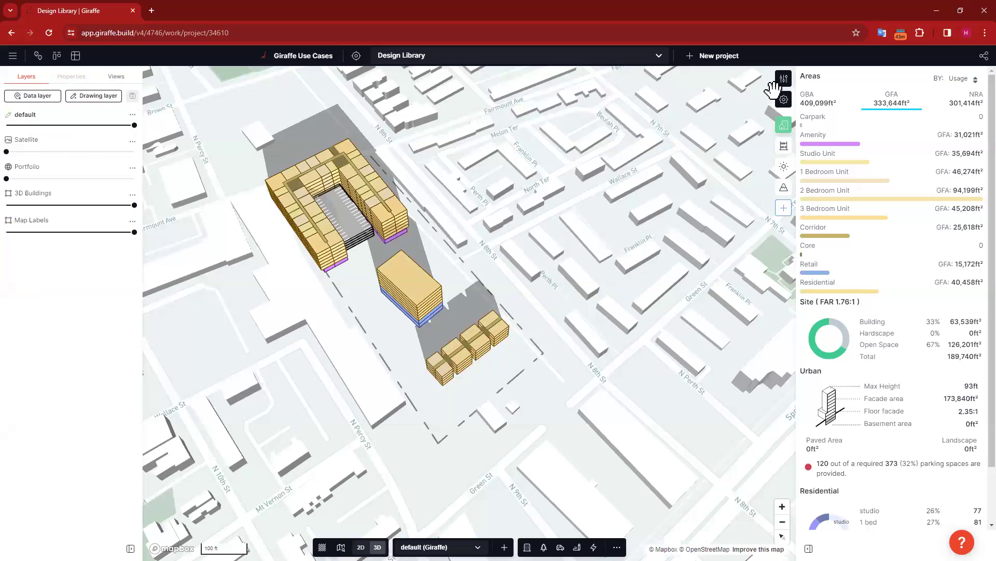
# - Open the Residential usage's properties and review its dwelling values, Hard Cost, Soft Cost and Facade Cost
pyautogui.click(866, 140)
pyautogui.click(862, 68)
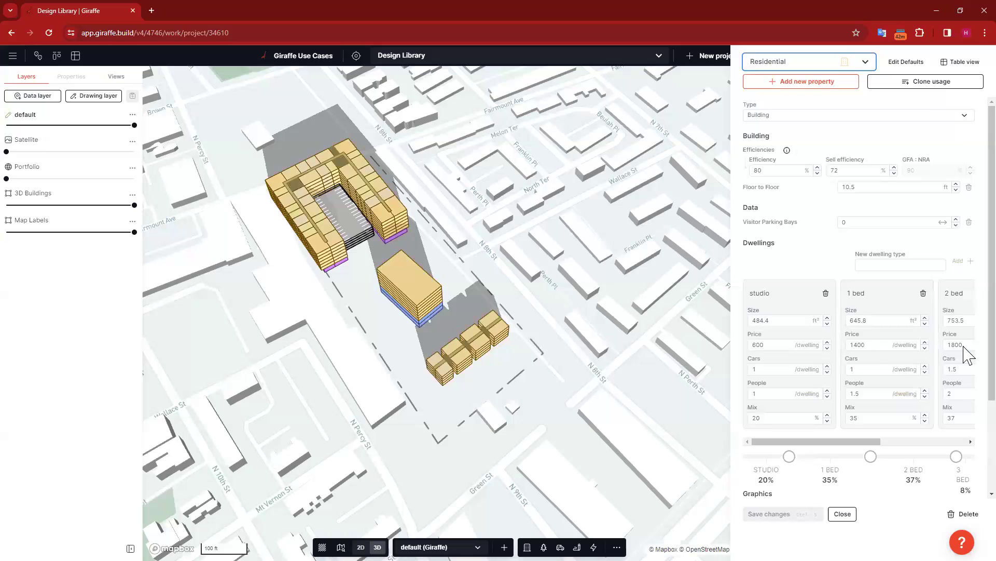
pyautogui.scroll(-3, 901, 221)
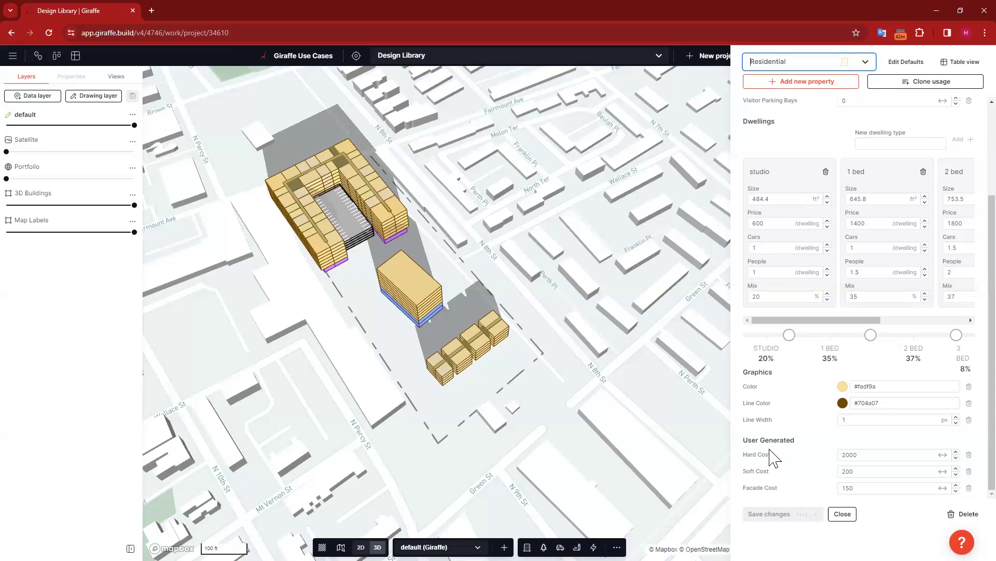
pyautogui.click(804, 437)
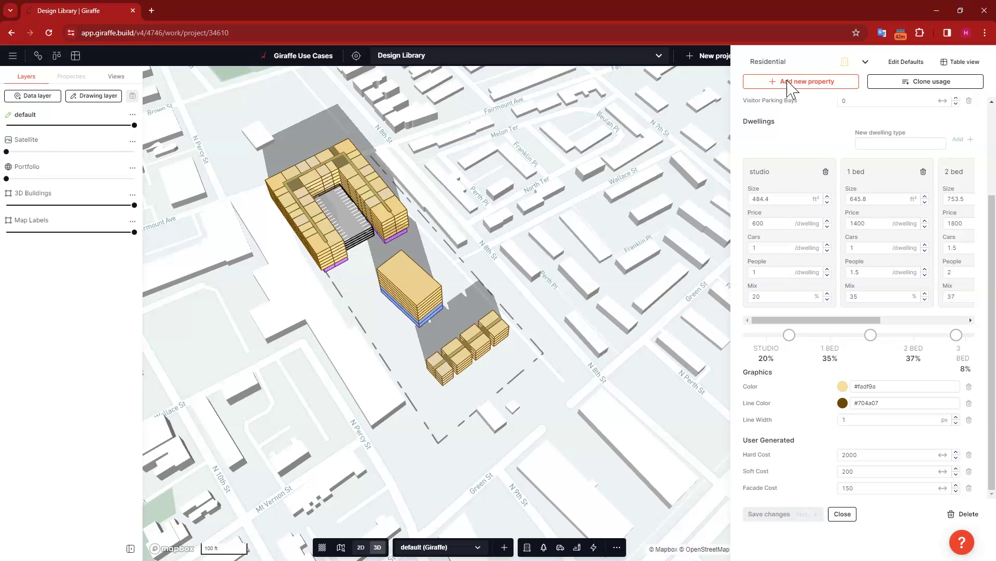
pyautogui.moveTo(885, 456); pyautogui.dragTo(804, 458)
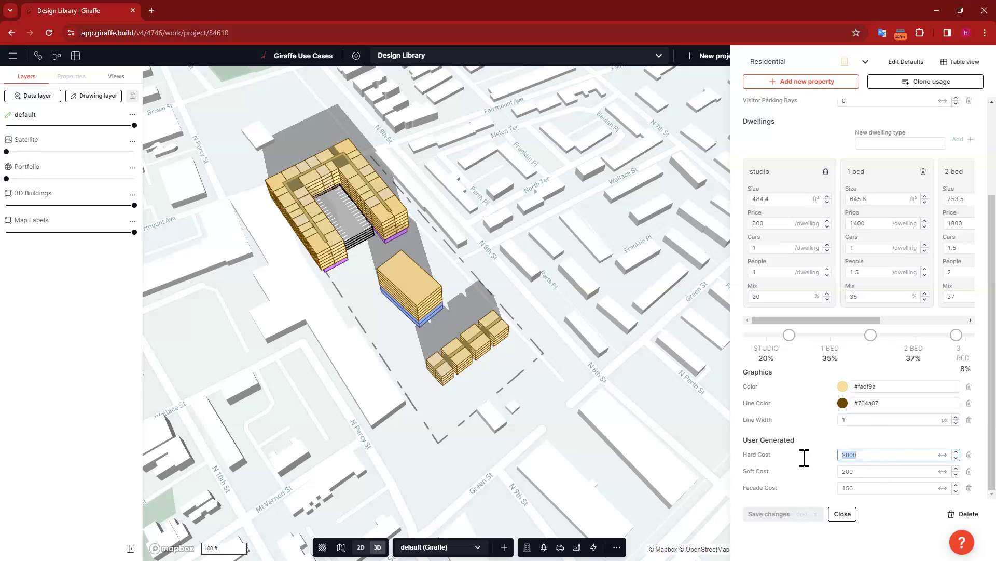
pyautogui.click(877, 473)
pyautogui.click(869, 486)
pyautogui.click(880, 455)
pyautogui.click(877, 472)
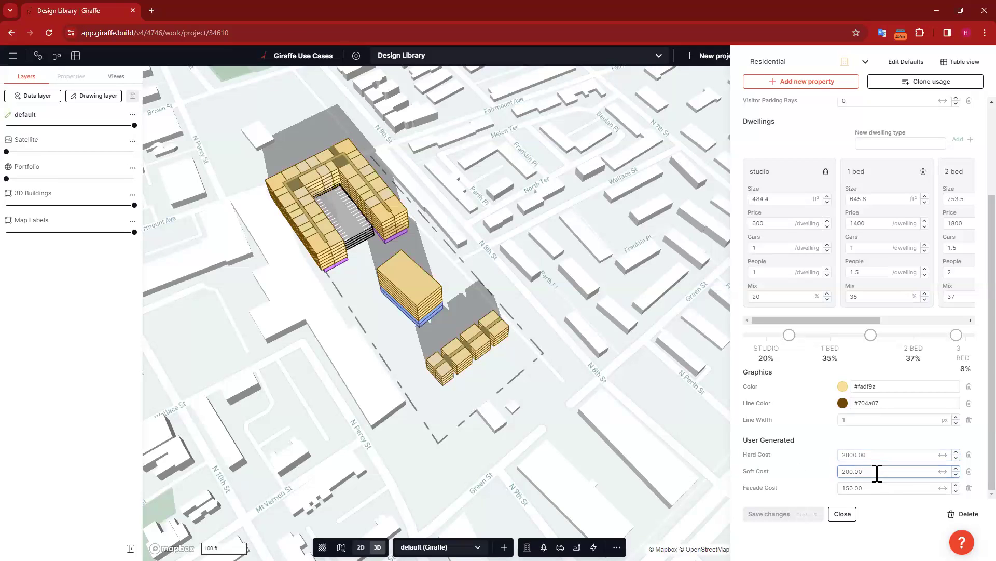
# - Set the Residential usage's Hard Cost to 260 and Soft Cost to 25, and remove its Facade Cost property
pyautogui.click(890, 459)
pyautogui.moveTo(893, 459); pyautogui.dragTo(787, 462)
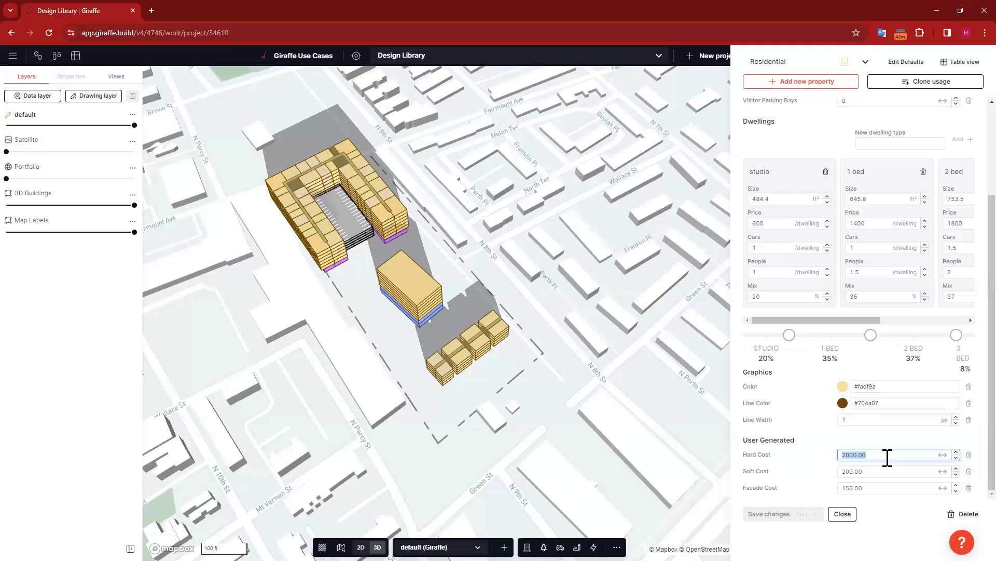
pyautogui.write('260')
pyautogui.click(880, 472)
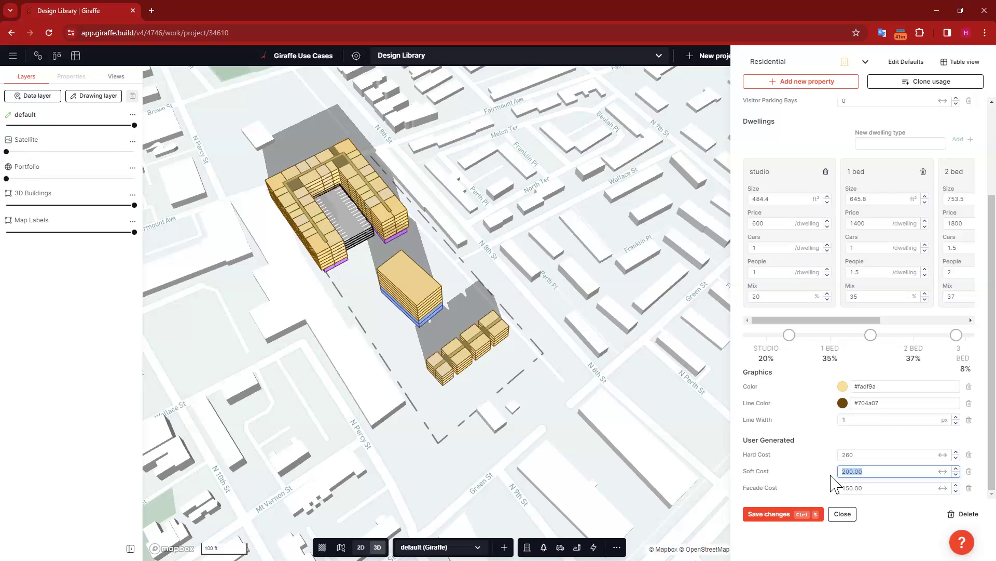
pyautogui.write('25')
pyautogui.click(887, 488)
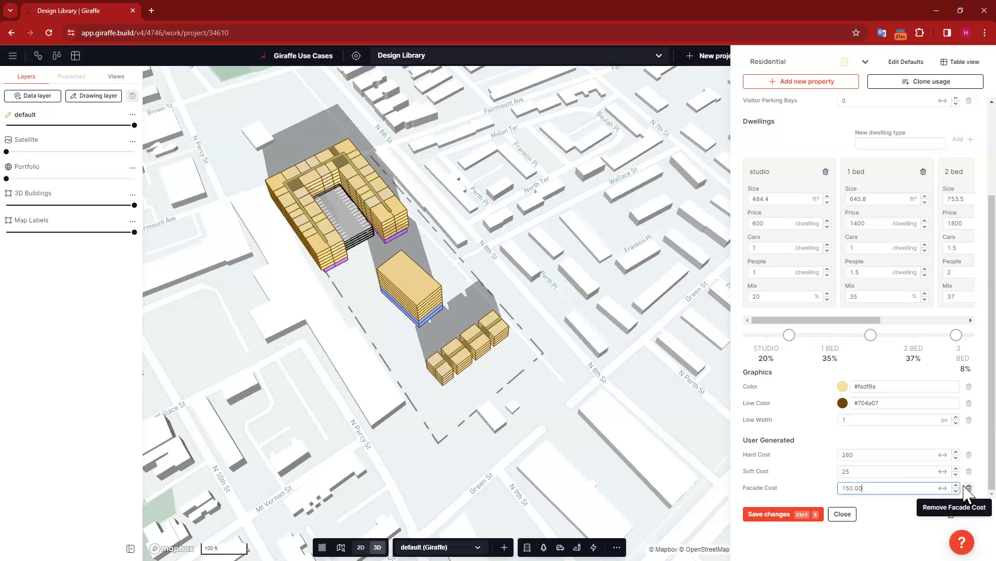
pyautogui.click(968, 487)
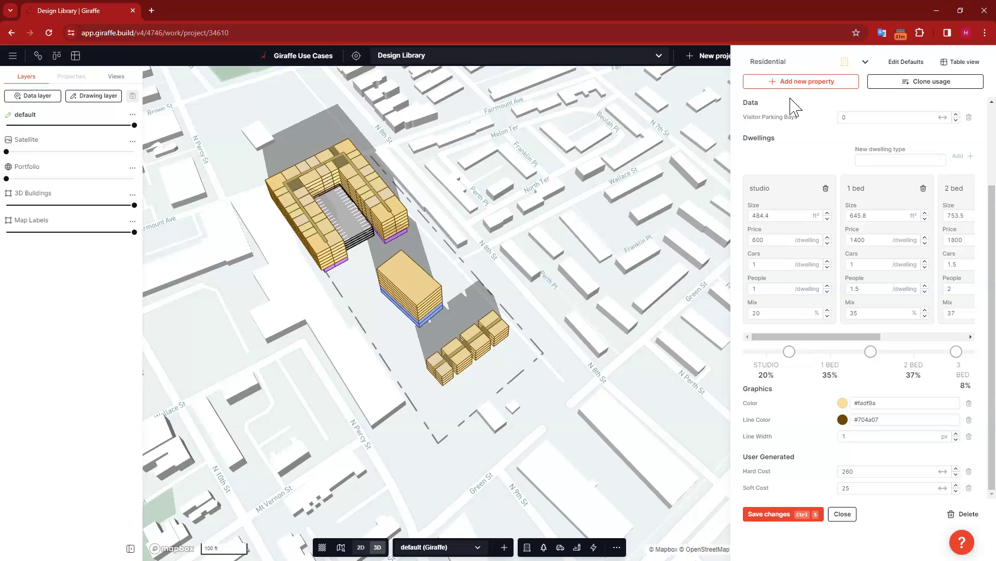
# - Set the Residential dwelling prices to 950 for studio and 1800 for 1 bed
pyautogui.click(777, 240)
pyautogui.moveTo(779, 338); pyautogui.dragTo(722, 240)
pyautogui.click(778, 239)
pyautogui.write('950')
pyautogui.click(883, 240)
pyautogui.moveTo(883, 239); pyautogui.dragTo(830, 244)
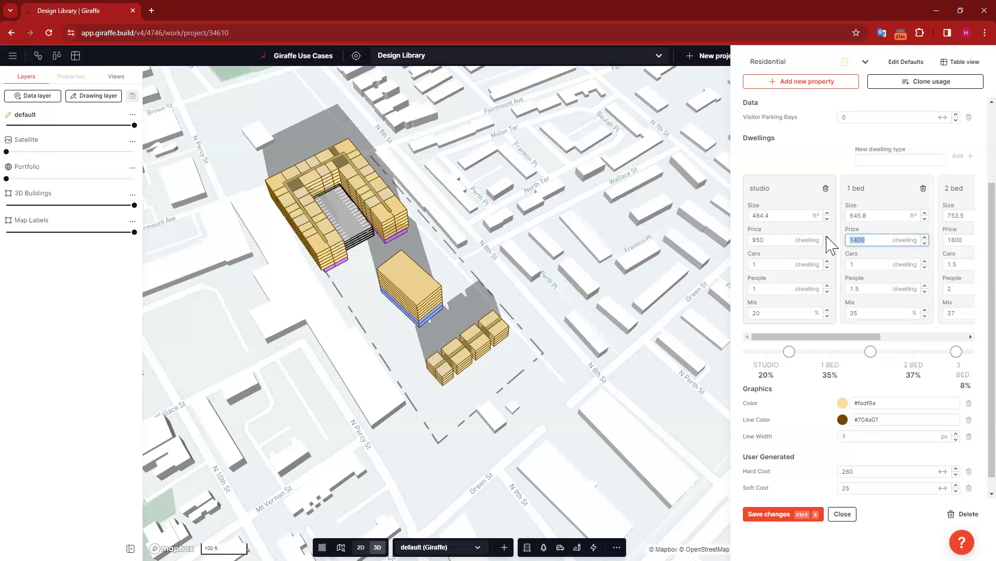
pyautogui.write('1800')
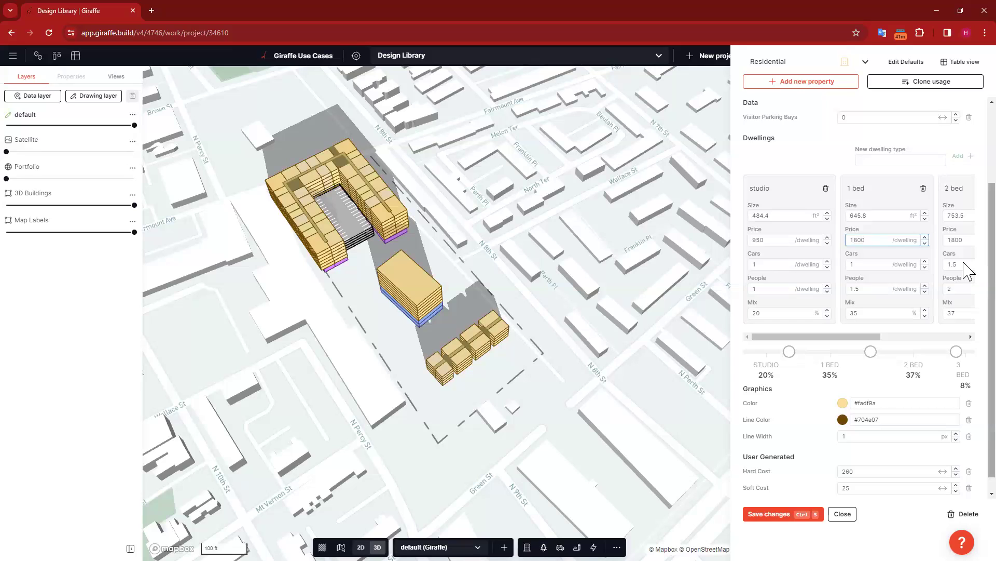
# - Set the Residential dwelling prices to 2200 for 2 bed and 3200 for 3 bed, and save the usage changes
pyautogui.moveTo(966, 240); pyautogui.dragTo(938, 242)
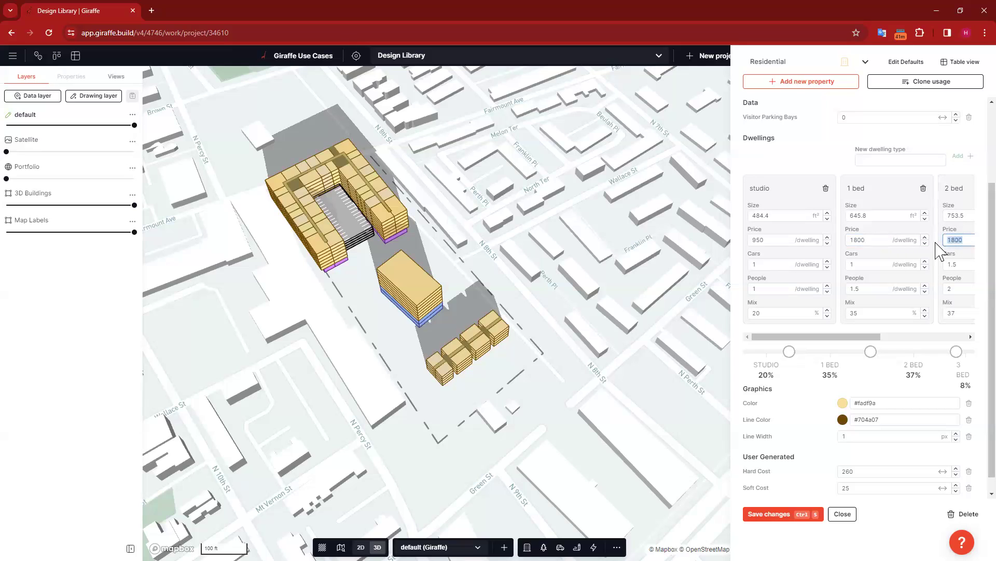
pyautogui.write('2200')
pyautogui.click(961, 337)
pyautogui.click(928, 240)
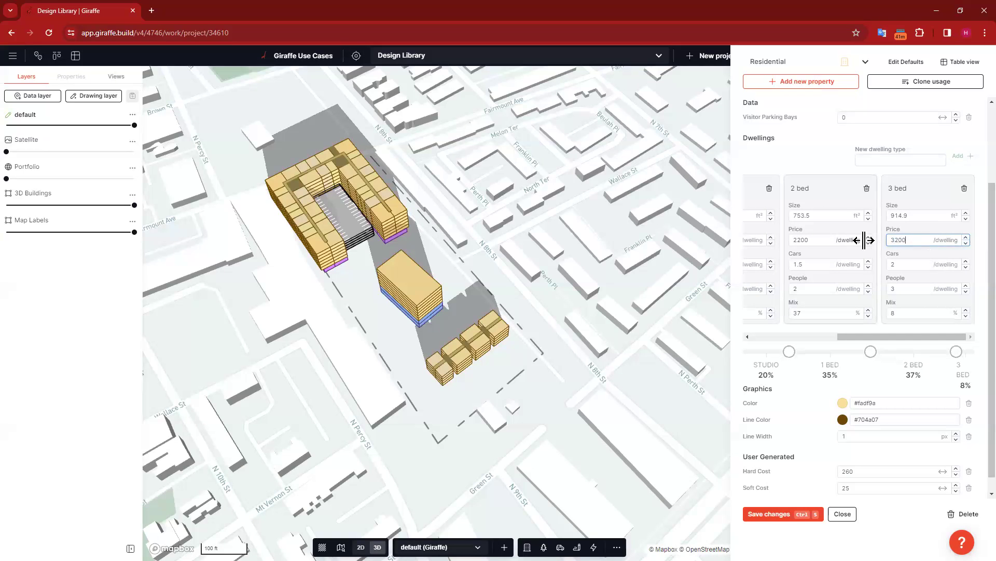
pyautogui.click(791, 141)
pyautogui.moveTo(897, 340); pyautogui.dragTo(734, 335)
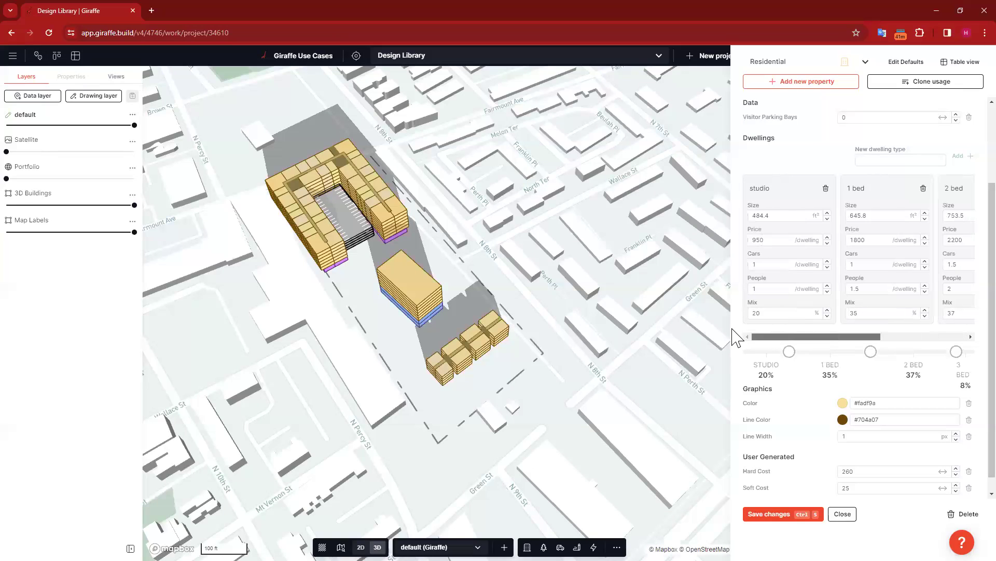
pyautogui.click(794, 515)
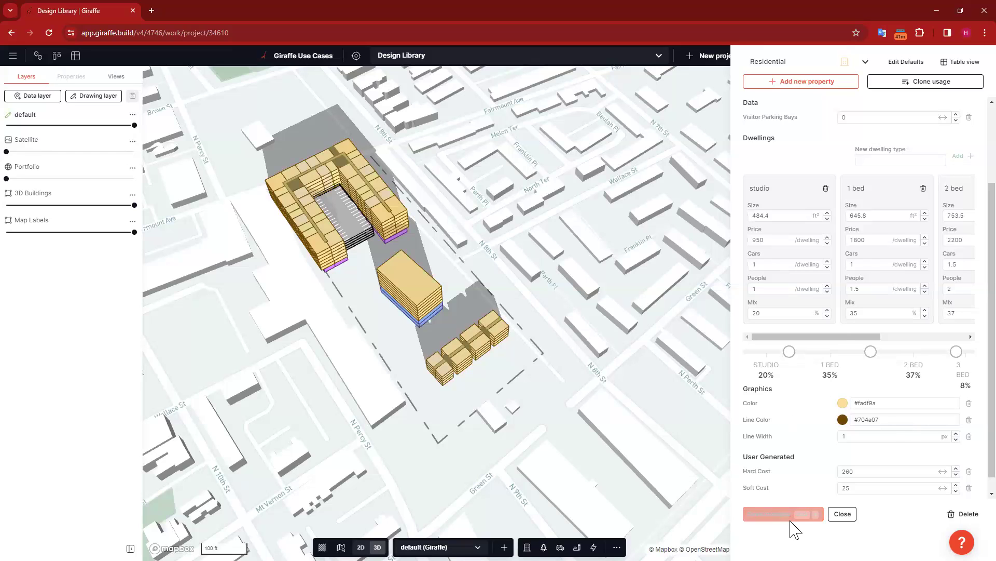
# - Switch to the 1 Bedroom Unit usage and remove its Sale Price and Facade Cost properties
pyautogui.click(865, 62)
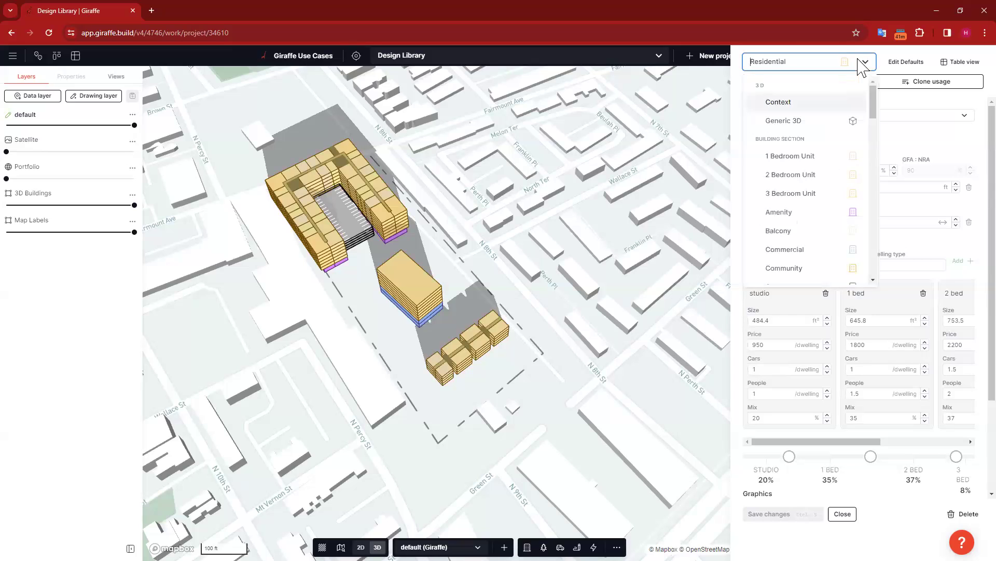
pyautogui.click(812, 161)
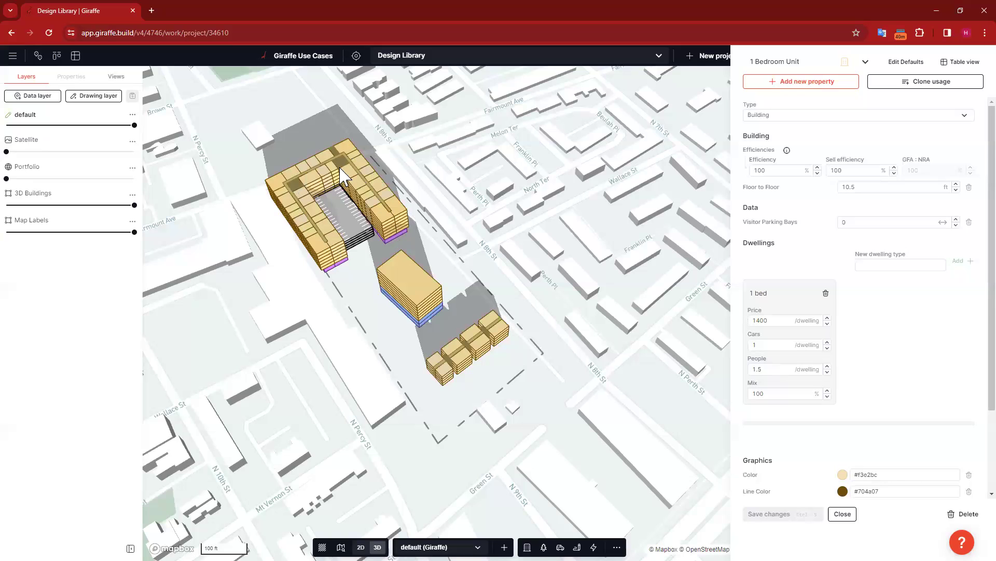
pyautogui.moveTo(771, 323); pyautogui.dragTo(744, 320)
pyautogui.click(828, 62)
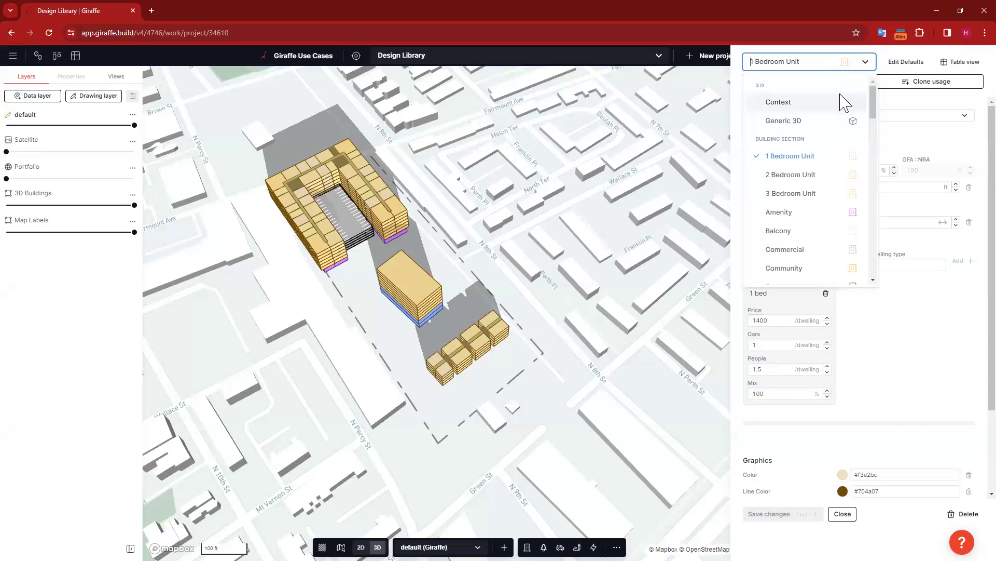
pyautogui.scroll(-3, 917, 378)
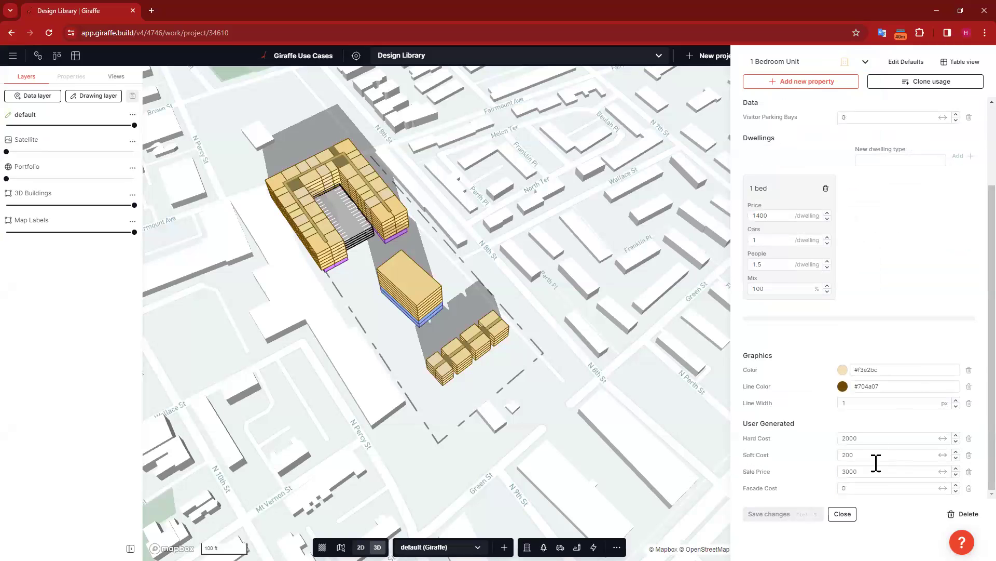
pyautogui.click(969, 471)
pyautogui.click(969, 488)
# - Set the 1 Bedroom Unit usage's Hard Cost to 260 and Soft Cost to 25, and save the changes
pyautogui.click(864, 473)
pyautogui.moveTo(864, 472); pyautogui.dragTo(804, 479)
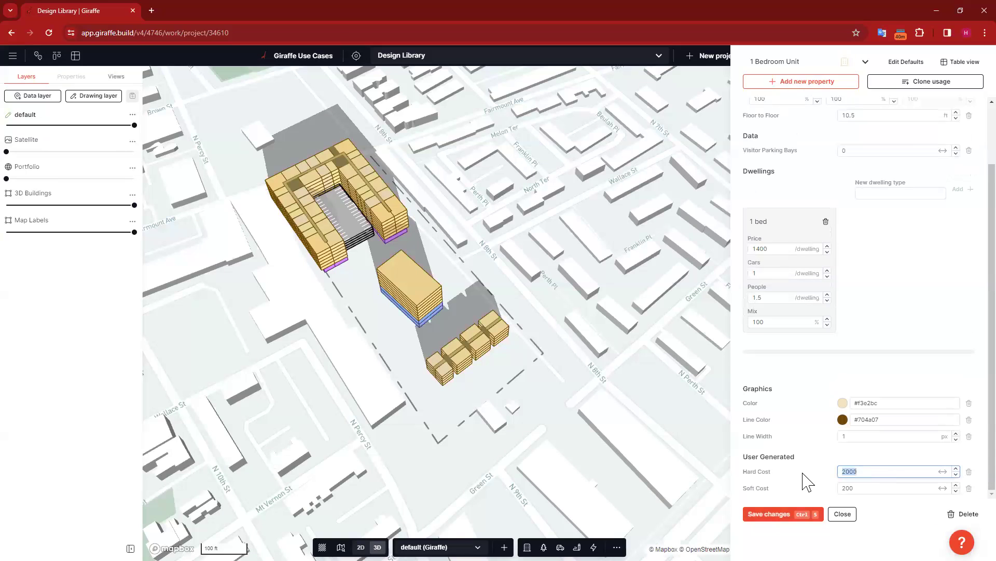
pyautogui.write('260')
pyautogui.moveTo(865, 488); pyautogui.dragTo(806, 493)
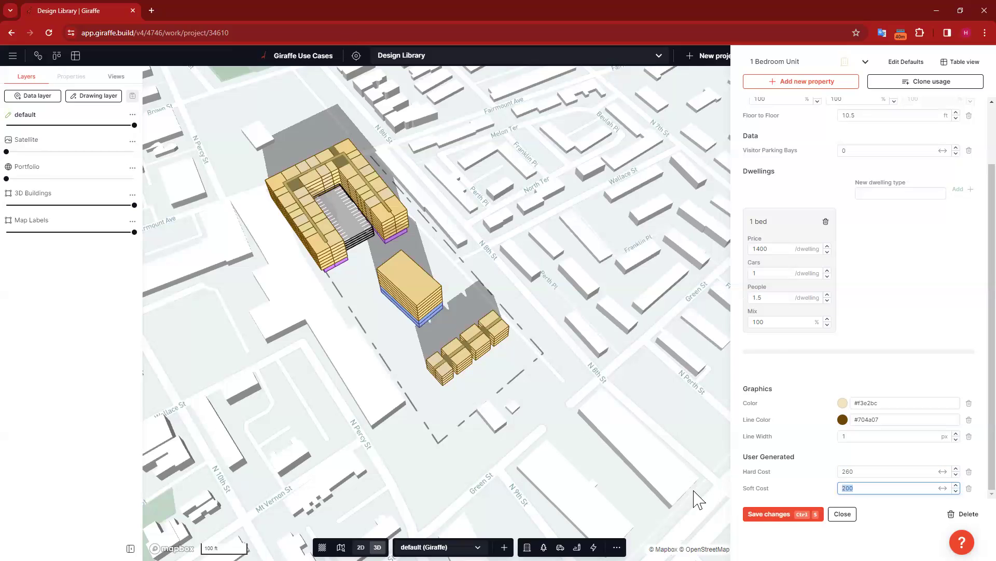
pyautogui.write('25')
pyautogui.click(796, 518)
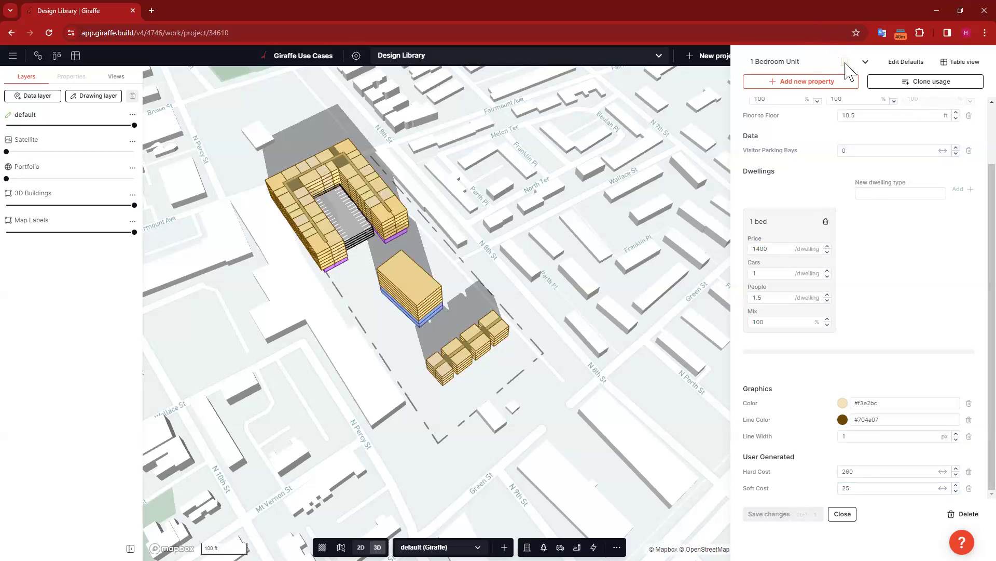
# - Switch to the 2 Bedroom Unit usage, set its Hard Cost to 260 and Soft Cost to 25, and save
pyautogui.click(865, 62)
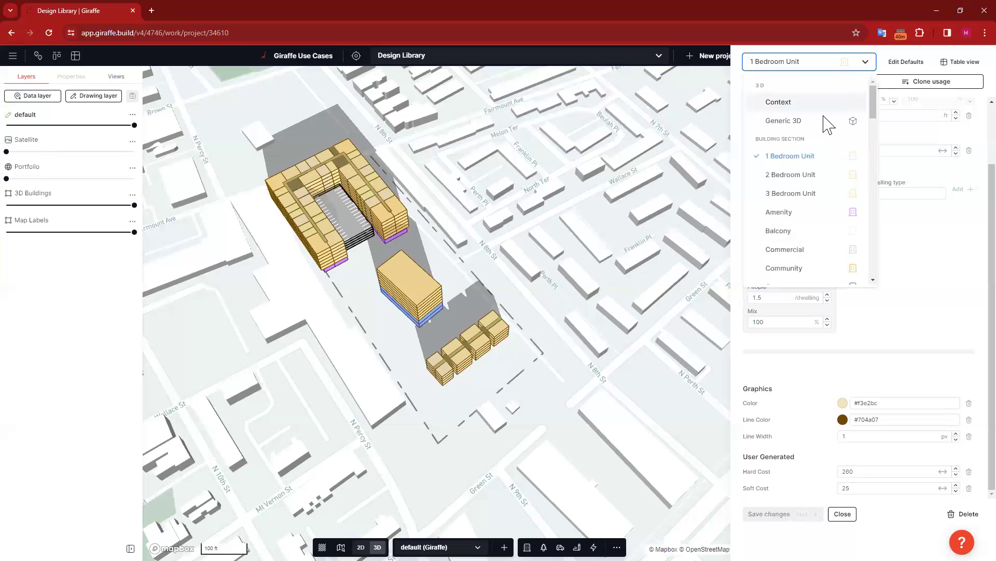
pyautogui.click(795, 175)
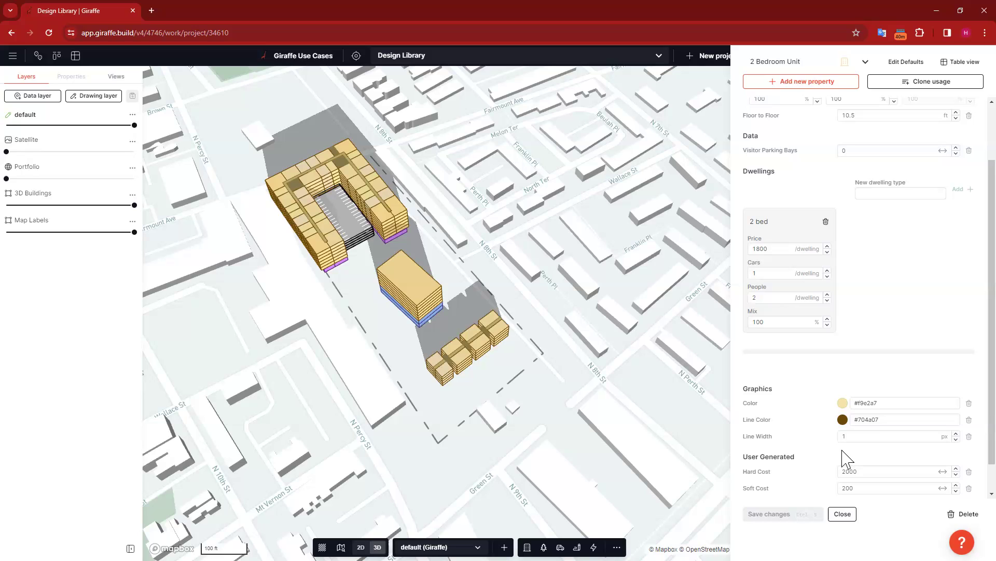
pyautogui.click(872, 471)
pyautogui.moveTo(872, 471); pyautogui.dragTo(805, 499)
pyautogui.write('260')
pyautogui.write('25')
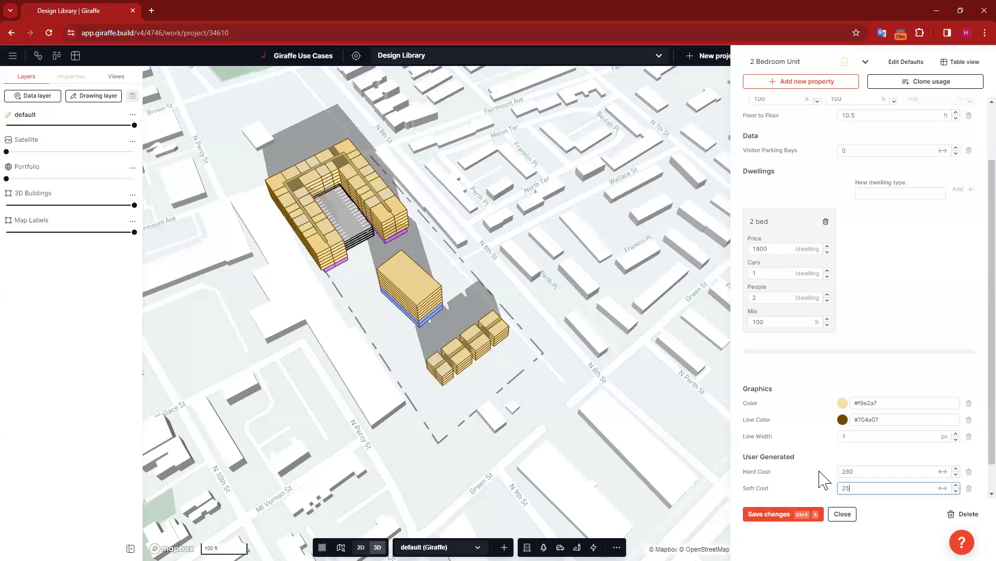
pyautogui.click(789, 514)
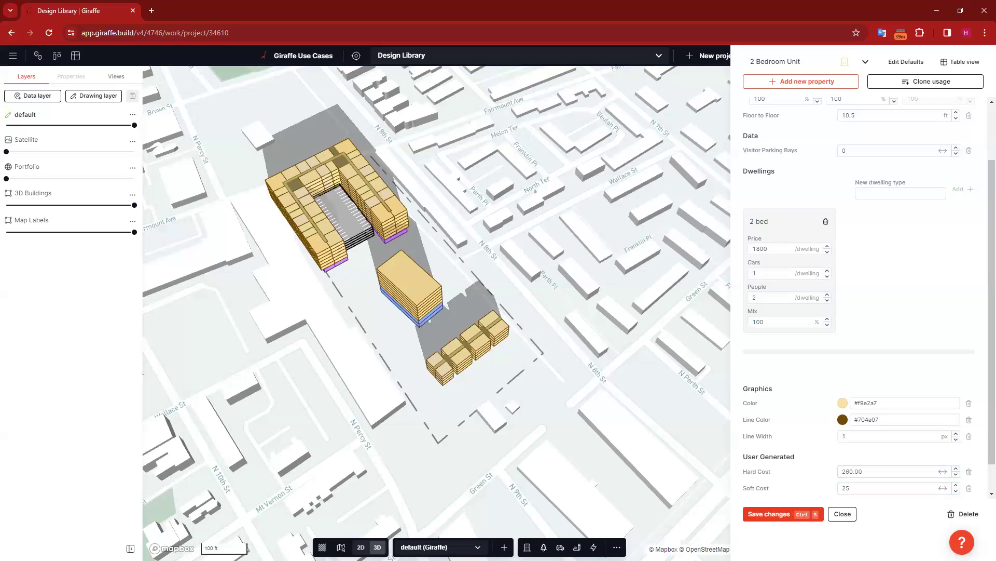
# - Set the 3 Bedroom Unit usage's Hard Cost to 260 and Soft Cost to 25, and remove its other user-generated properties
pyautogui.click(866, 62)
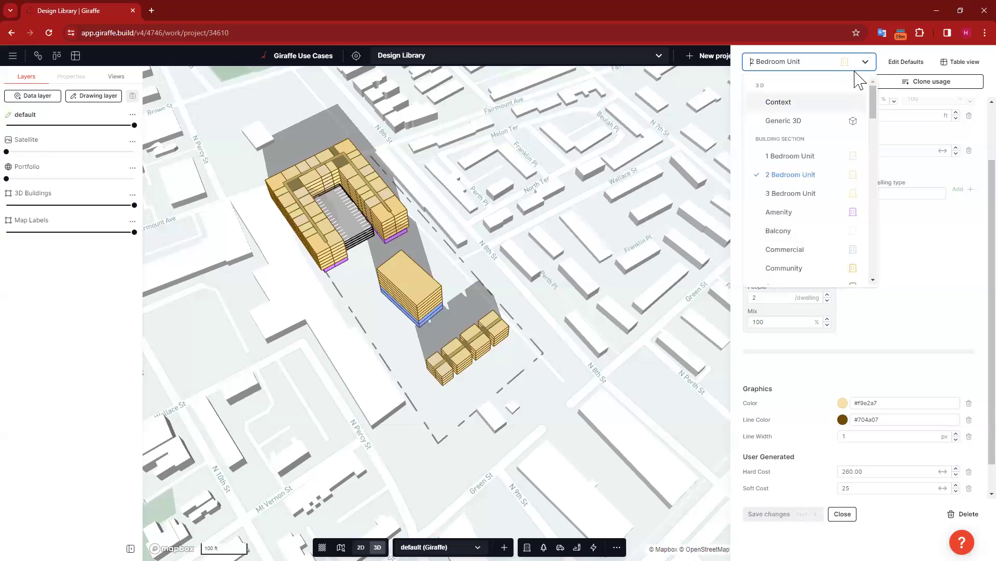
pyautogui.click(790, 198)
pyautogui.click(863, 471)
pyautogui.hotkey('ctrl', 'a')
pyautogui.write('260')
pyautogui.press('Tab')
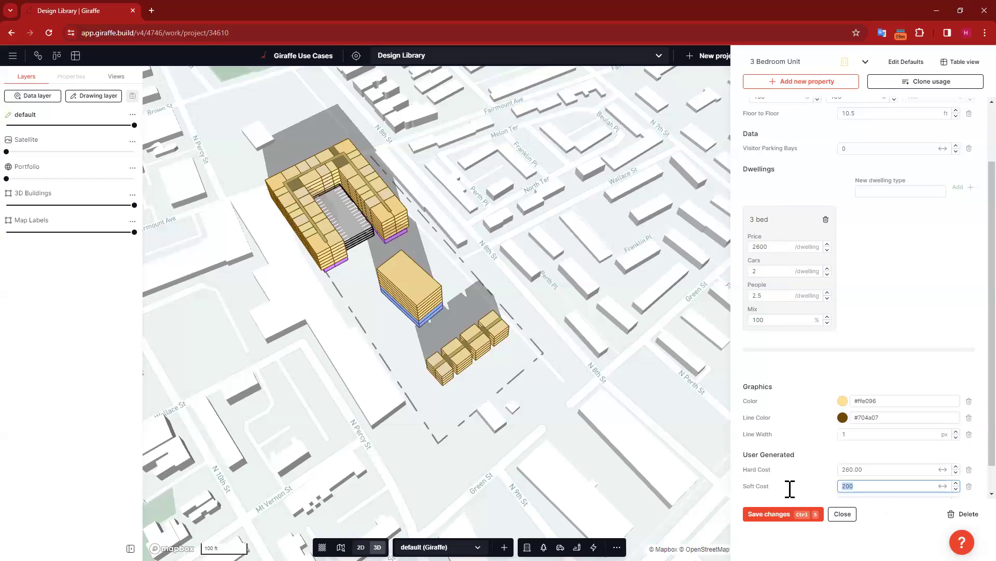
pyautogui.write('25')
pyautogui.scroll(-1, 934, 441)
pyautogui.click(966, 472)
pyautogui.click(968, 488)
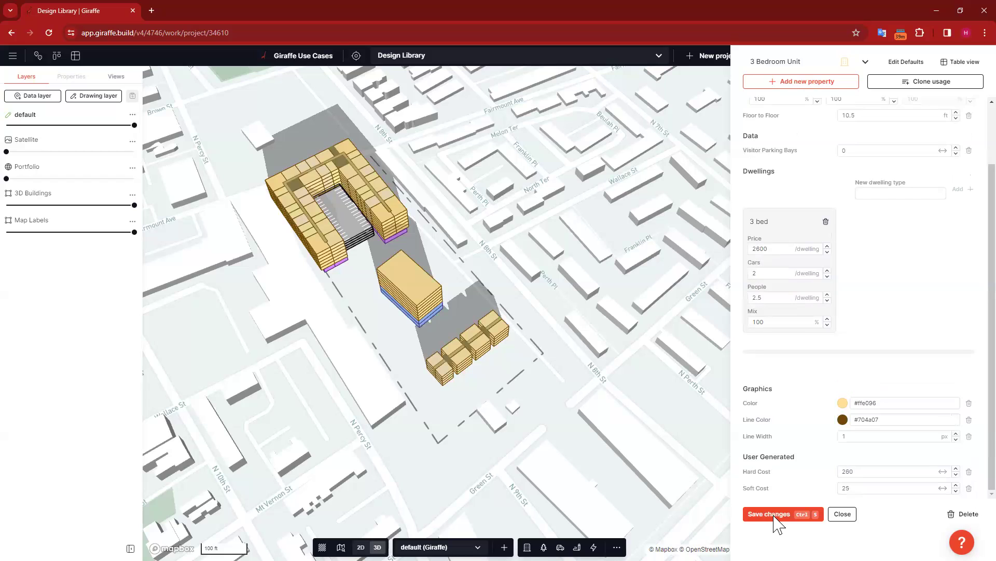
# - Set the 3 bed dwelling price to 3200 in the 3 Bedroom Unit usage and save the changes
pyautogui.doubleClick(779, 249)
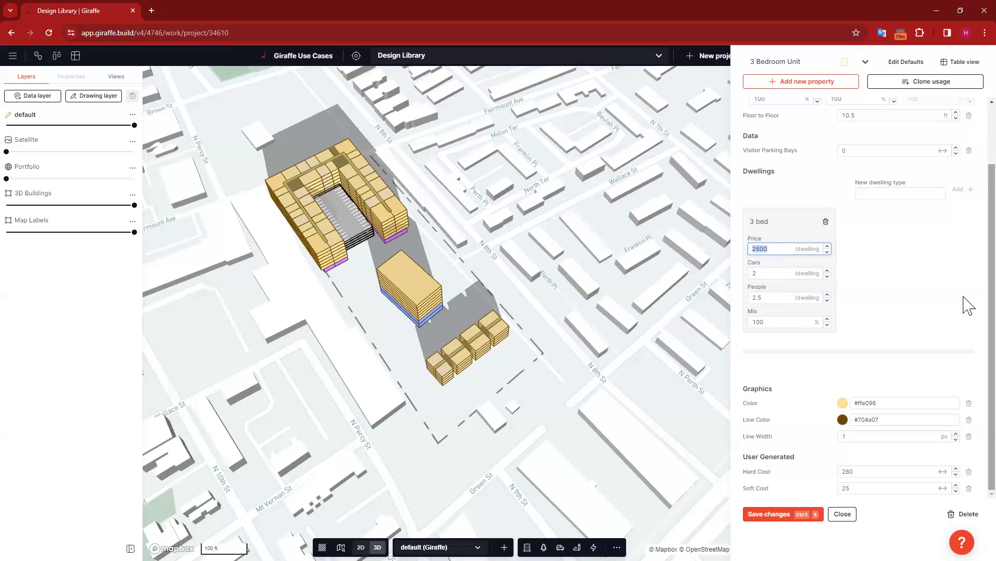
pyautogui.write('3200')
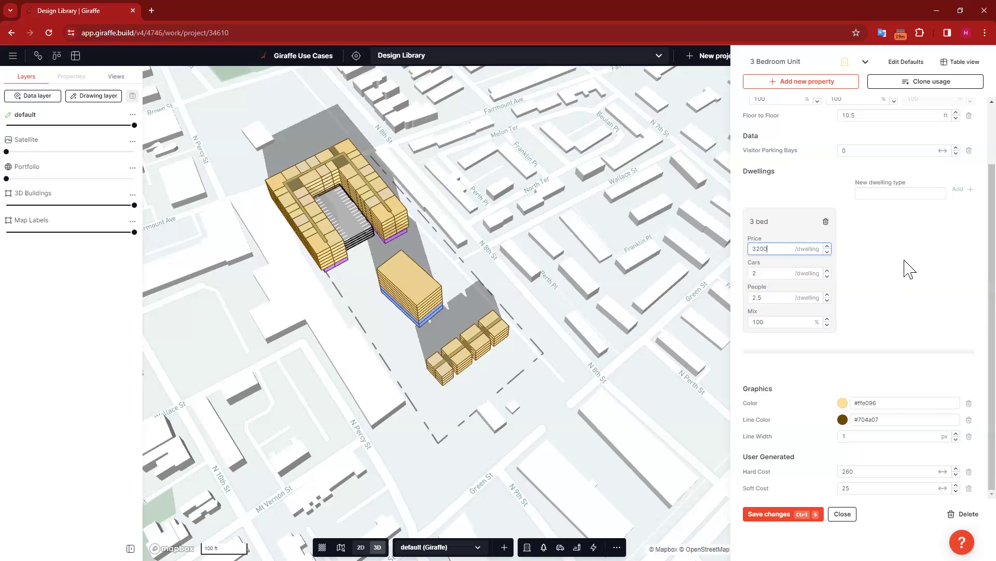
pyautogui.click(810, 520)
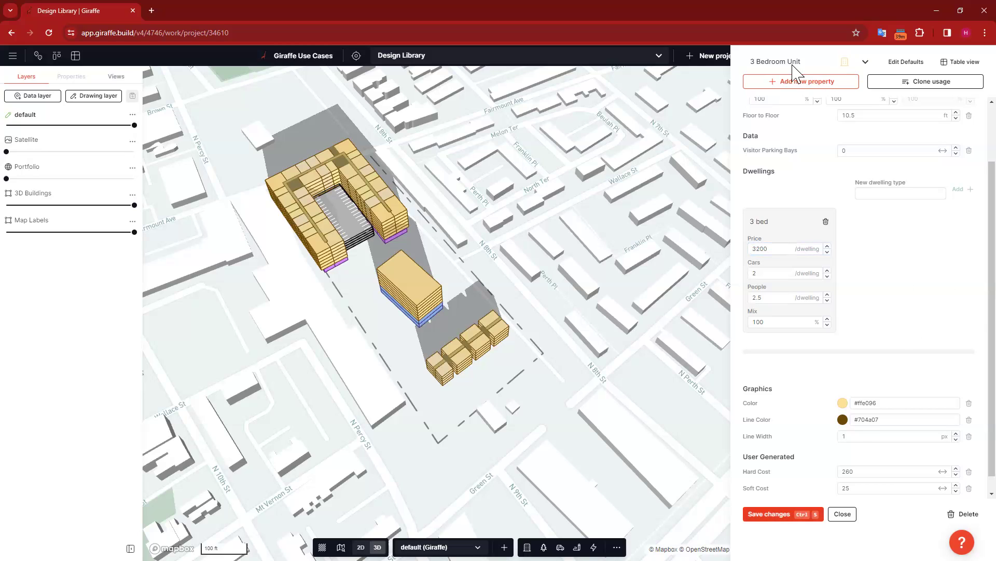
# - Switch to the Studio Unit usage and set its Studio dwelling price to 950
pyautogui.click(852, 63)
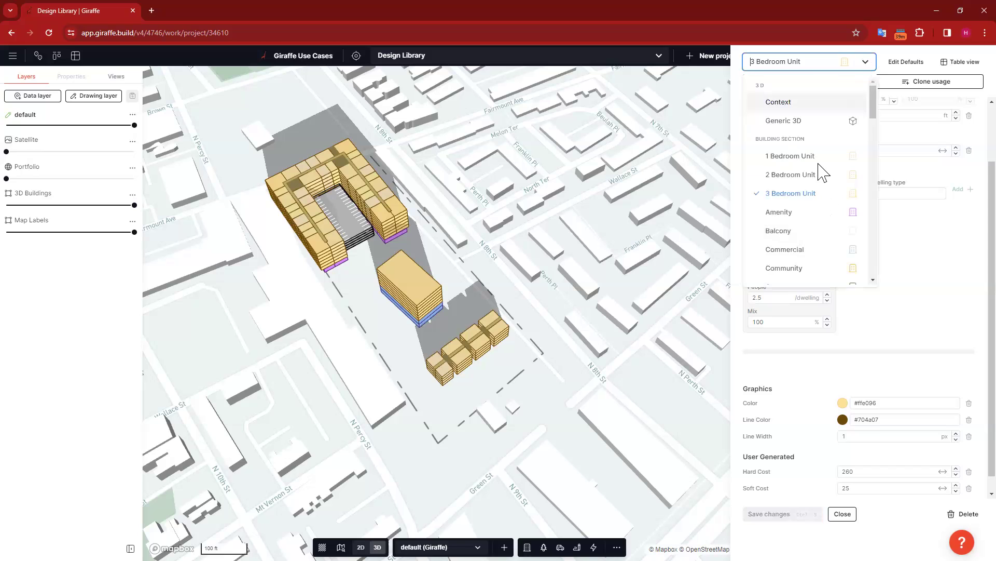
pyautogui.write('st')
pyautogui.click(799, 138)
pyautogui.doubleClick(775, 248)
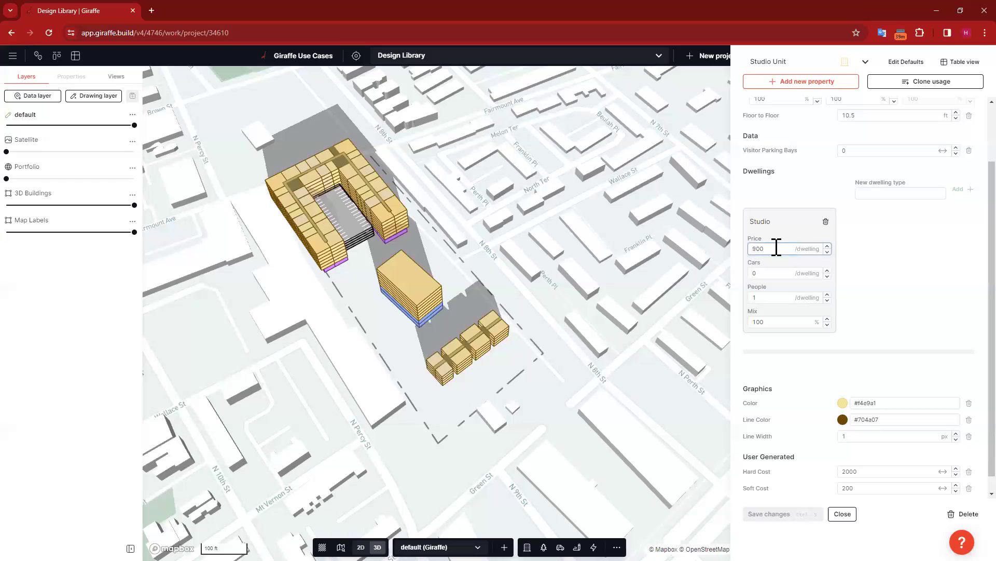
pyautogui.write('950')
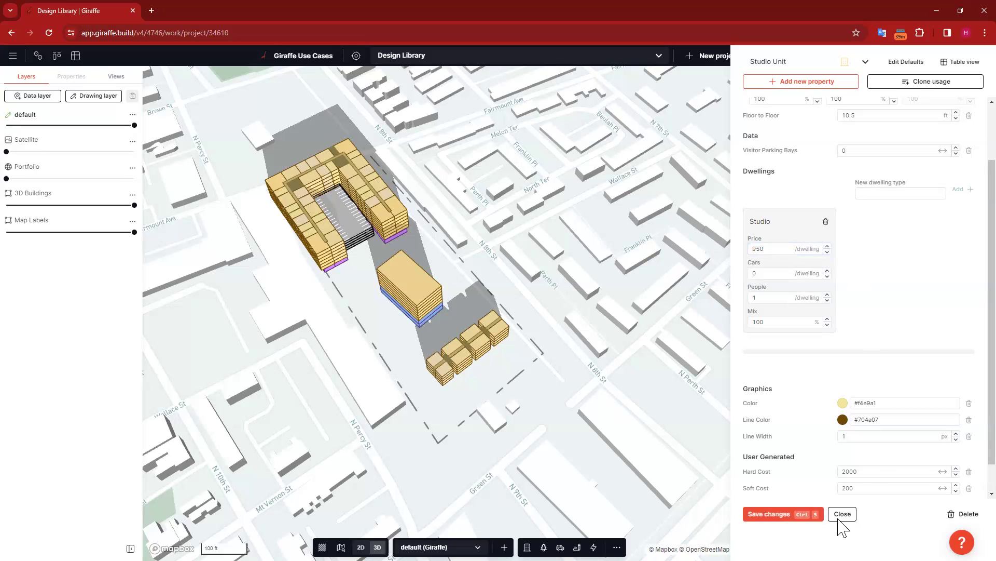
# - Set the Studio Unit usage's Hard Cost to 200 and Soft Cost to 20, and save the changes
pyautogui.doubleClick(872, 473)
pyautogui.write('2')
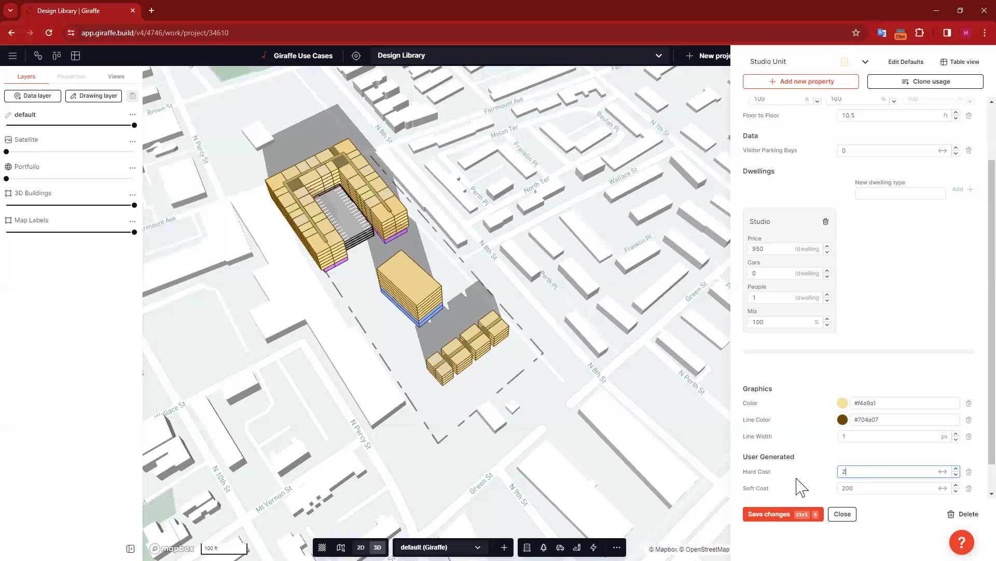
pyautogui.write('000')
pyautogui.doubleClick(859, 487)
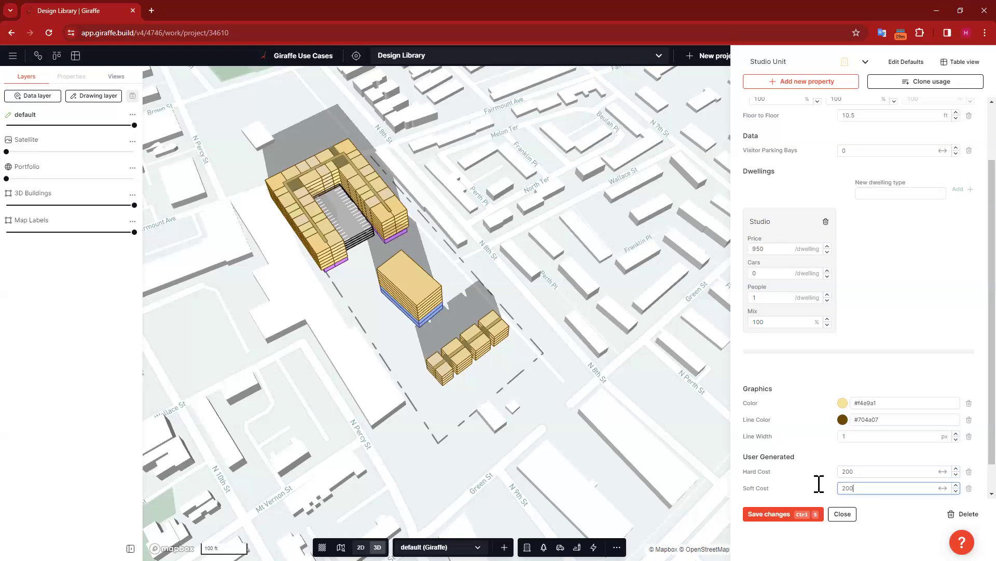
pyautogui.write('20')
pyautogui.click(790, 519)
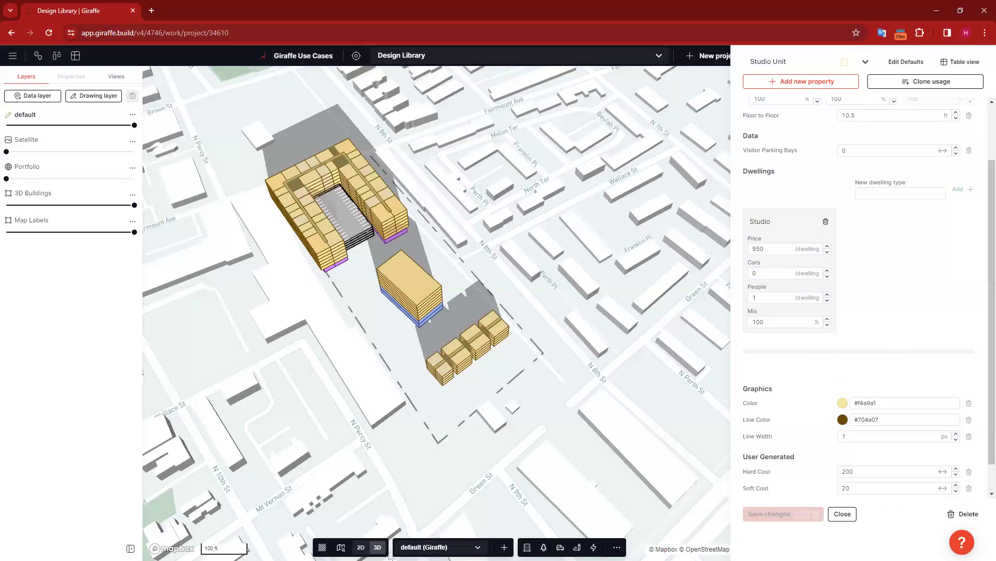
# - Switch to the Core usage and remove its Facade Cost property
pyautogui.scroll(2, 788, 119)
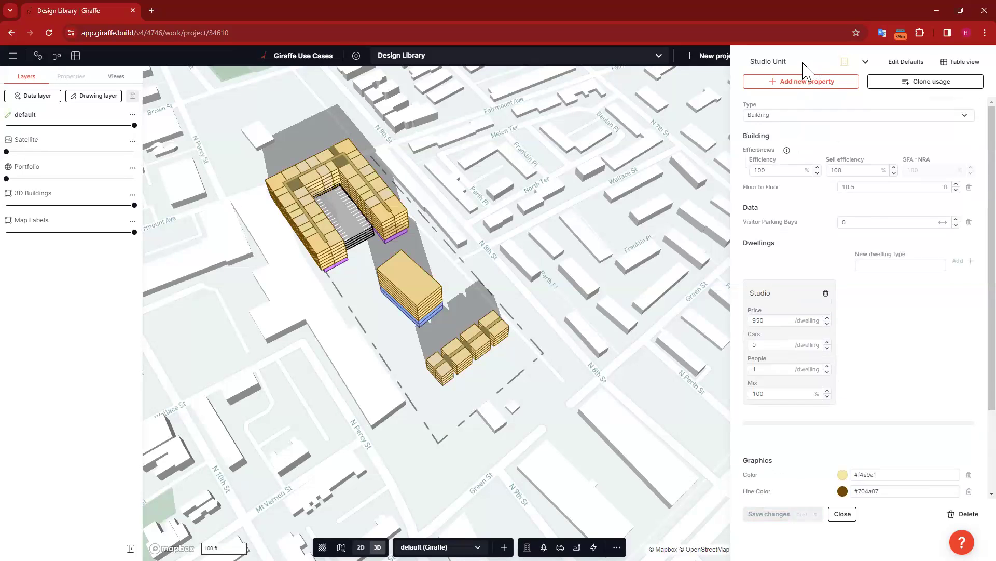
pyautogui.click(804, 63)
pyautogui.write('cor')
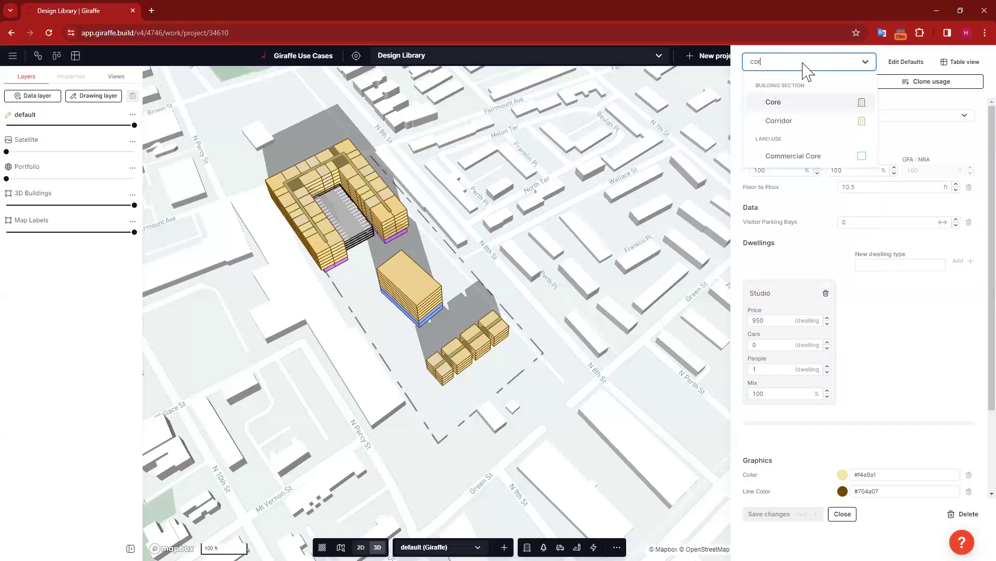
pyautogui.click(818, 108)
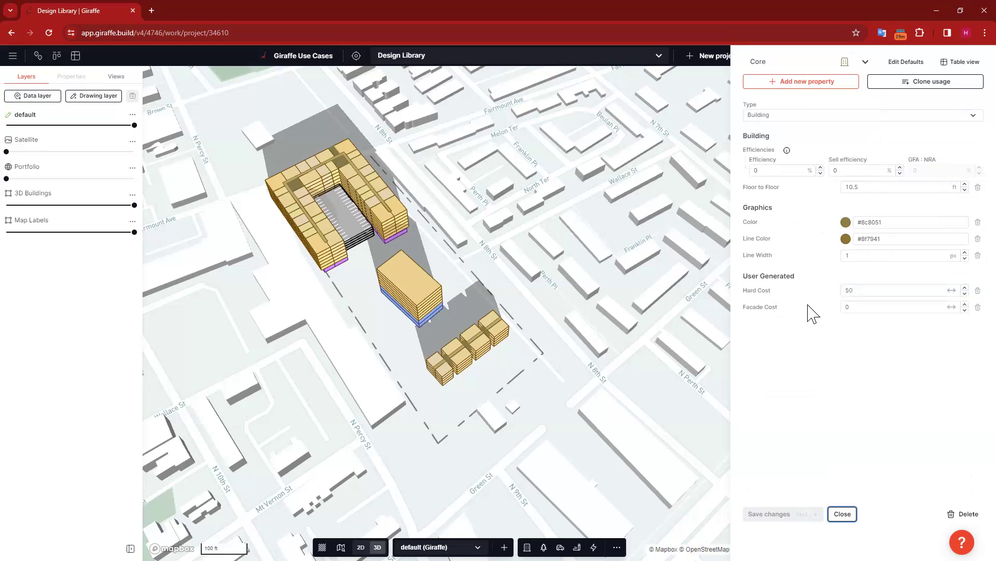
pyautogui.click(978, 307)
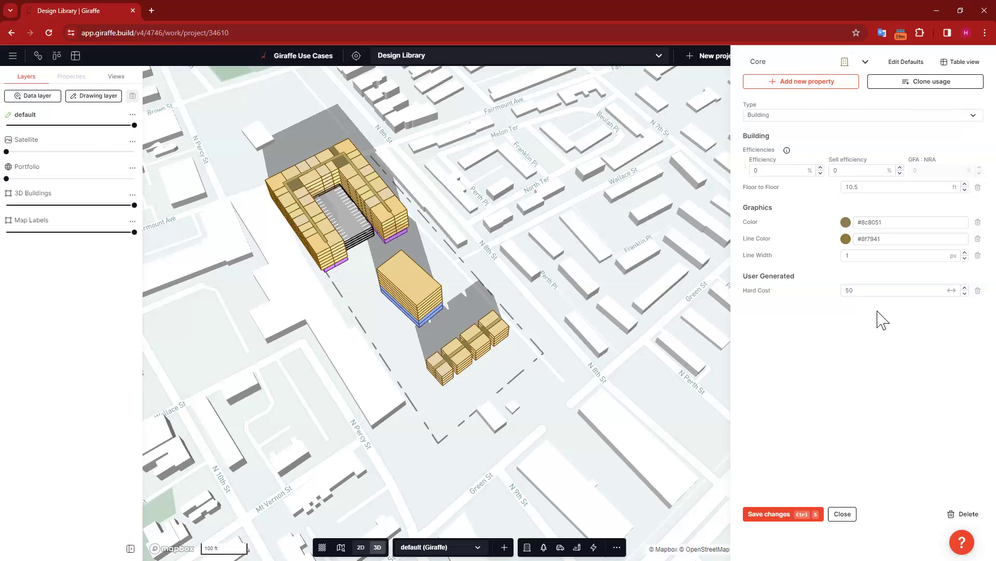
# - Set the Core usage's Hard Cost to 100 and save the changes
pyautogui.doubleClick(877, 290)
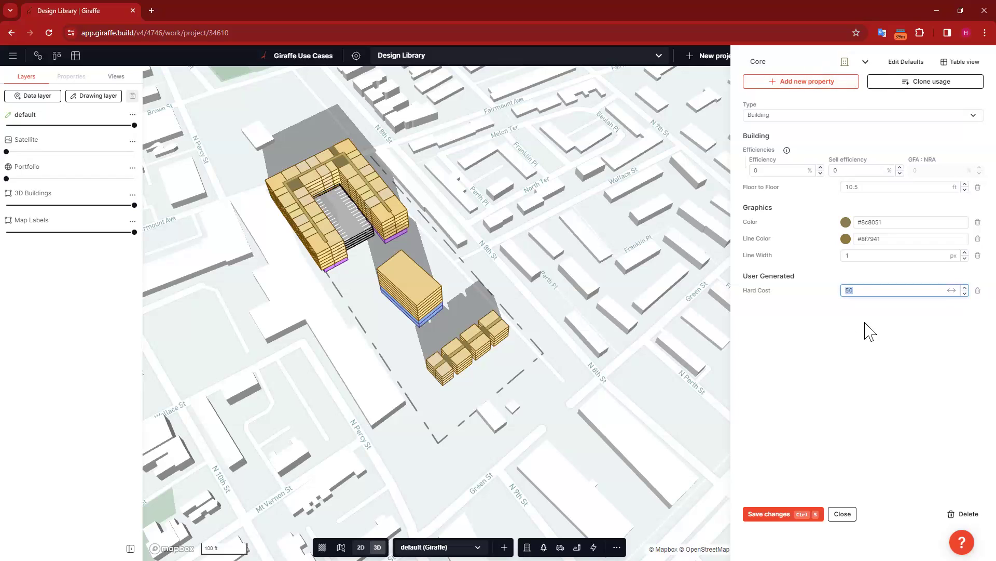
pyautogui.moveTo(864, 292); pyautogui.dragTo(833, 294)
pyautogui.write('100')
pyautogui.click(882, 369)
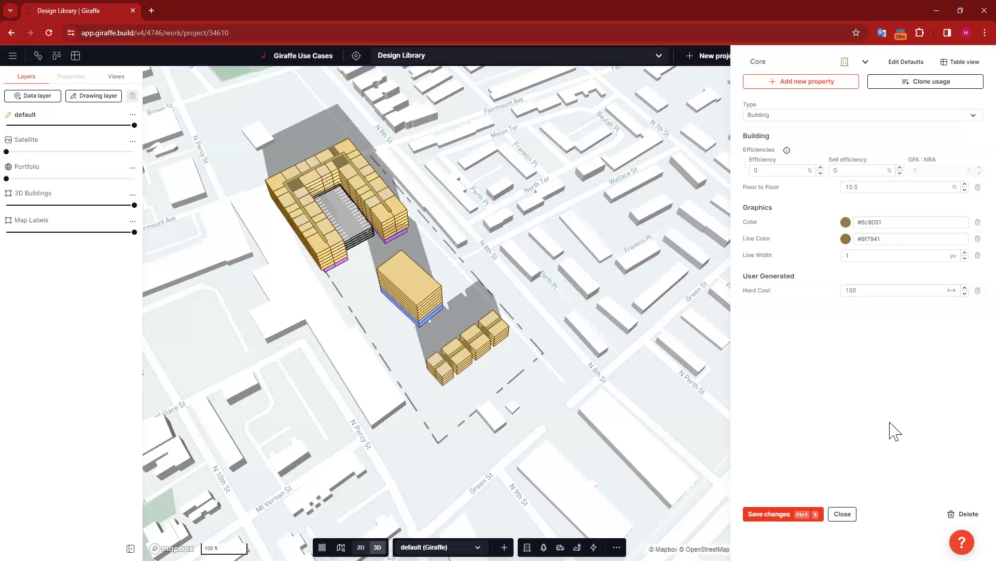
pyautogui.hotkey('ctrl', 's')
# - Switch to the Corridor usage, remove its user-generated property below Hard Cost, and save the changes
pyautogui.click(806, 66)
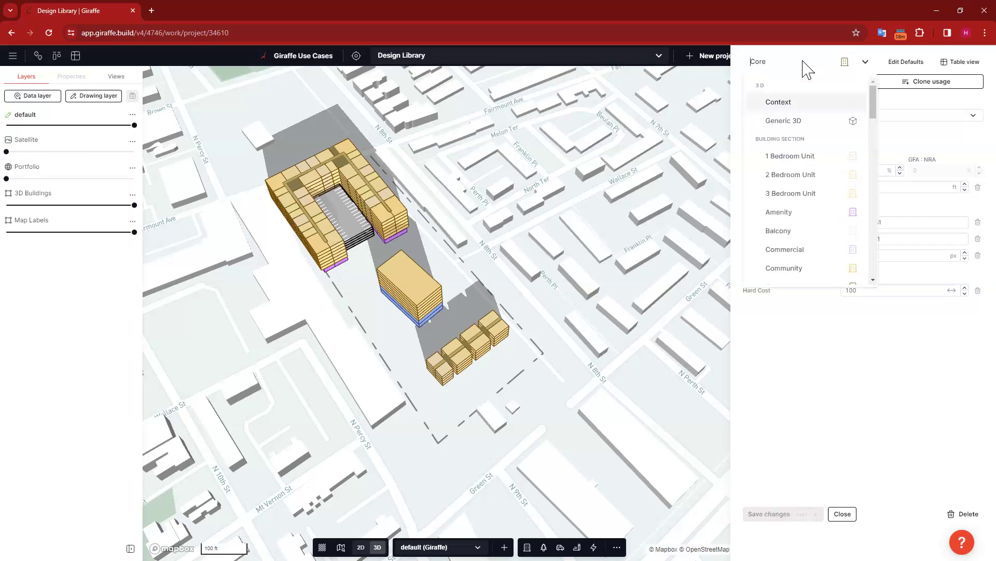
pyautogui.write('corr')
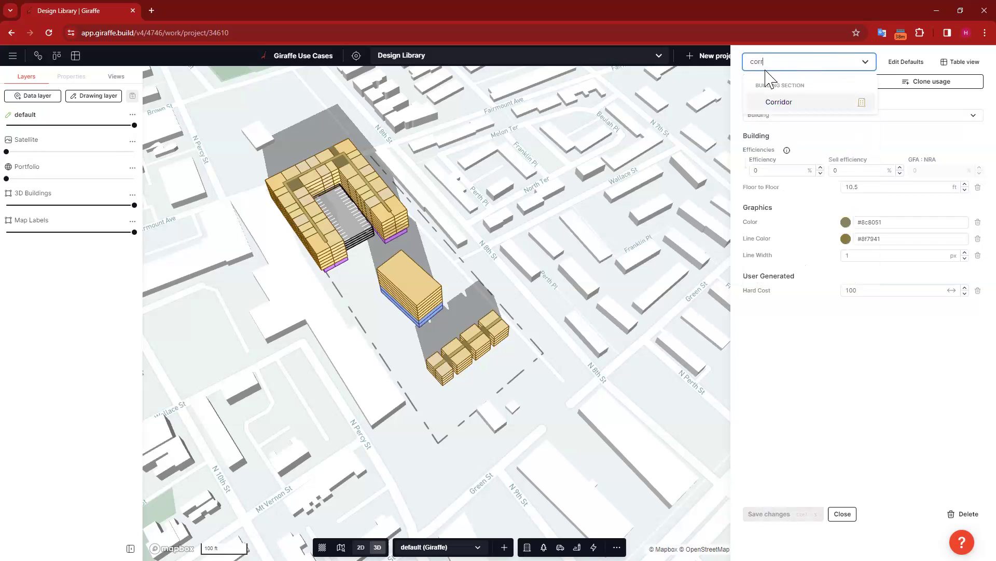
pyautogui.click(784, 102)
pyautogui.click(978, 307)
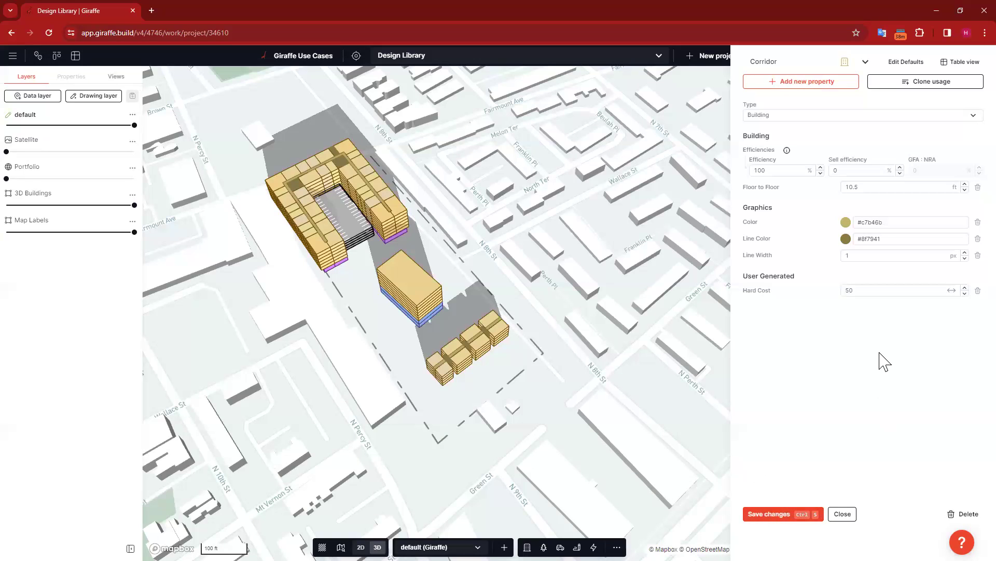
pyautogui.hotkey('ctrl', 's')
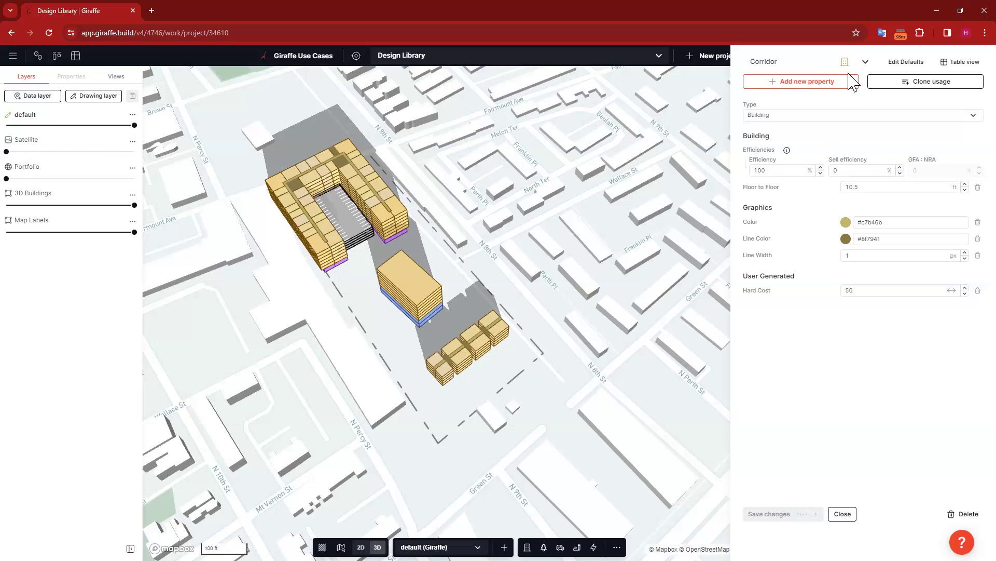
# - Switch to the Amenity usage and remove its Area Per Job and Facade Cost properties
pyautogui.click(834, 61)
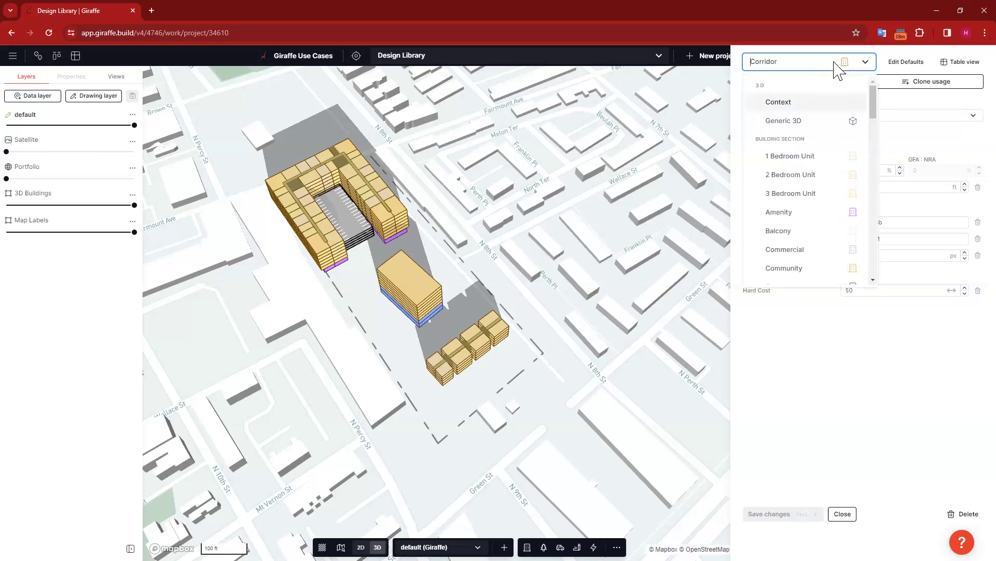
pyautogui.write('amen')
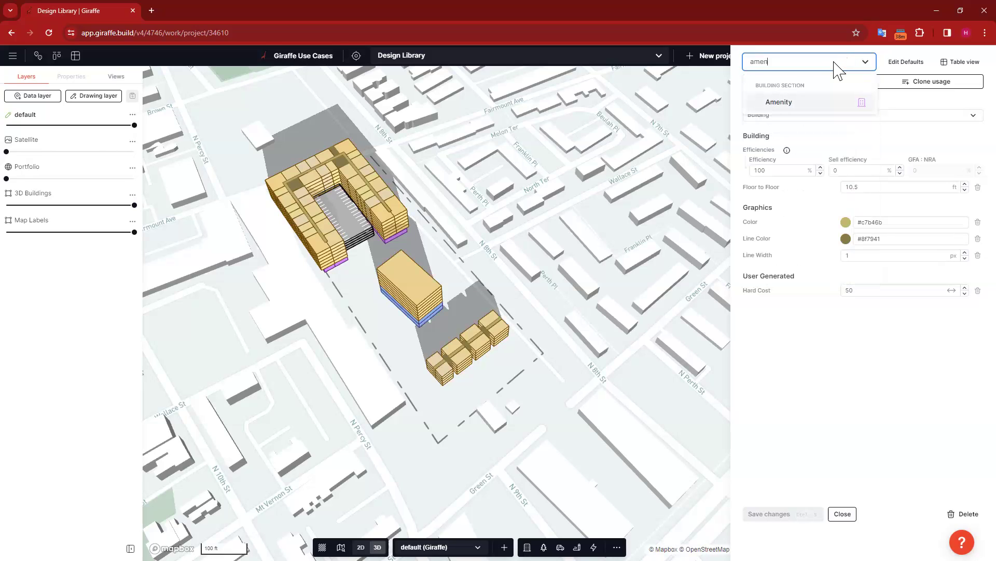
pyautogui.click(833, 106)
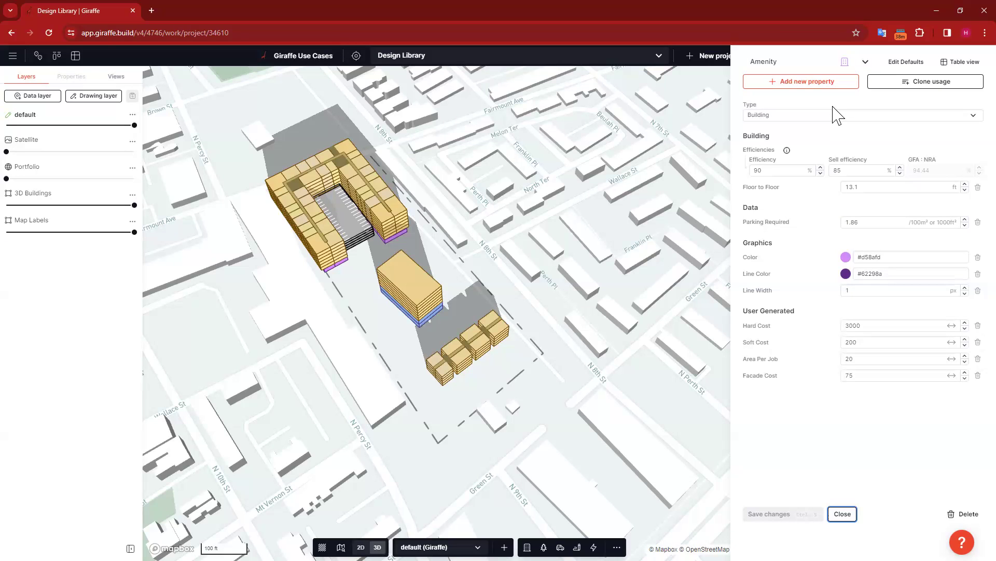
pyautogui.click(977, 359)
pyautogui.click(977, 358)
# - Set the Amenity usage's Hard Cost to 300 and Soft Cost to 30, and save the changes
pyautogui.moveTo(868, 322); pyautogui.dragTo(819, 327)
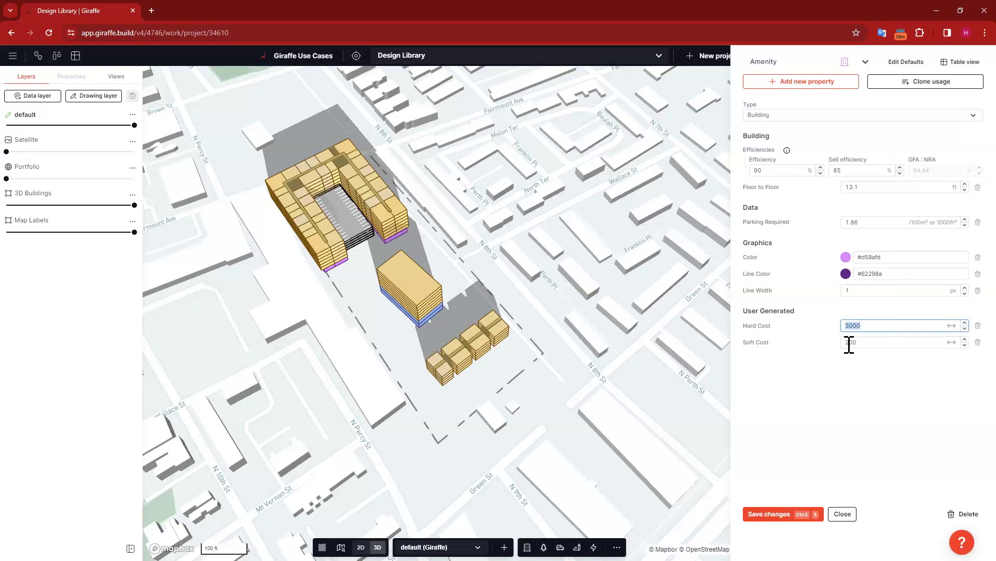
pyautogui.write('300')
pyautogui.moveTo(903, 343); pyautogui.dragTo(809, 343)
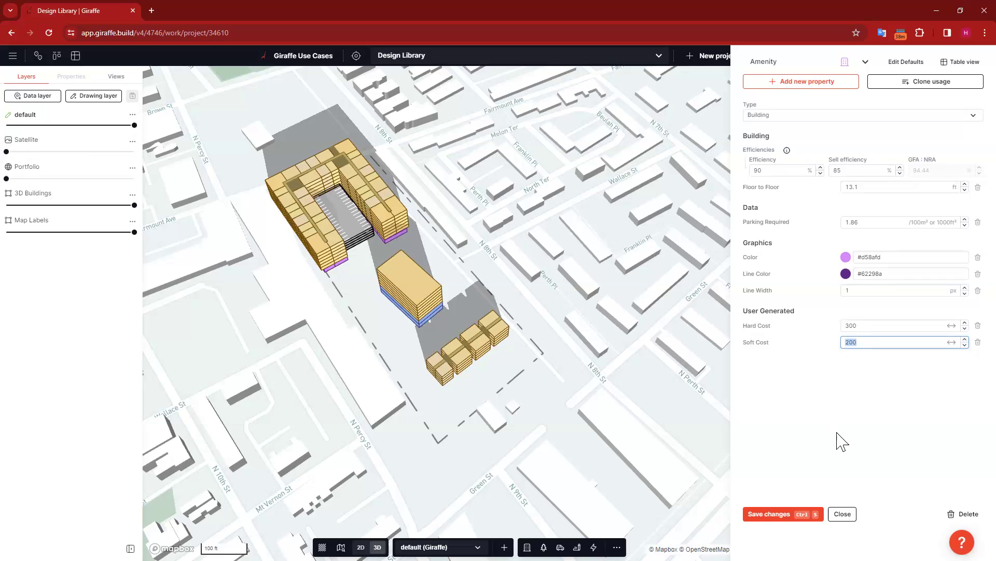
pyautogui.write('300')
pyautogui.click(799, 516)
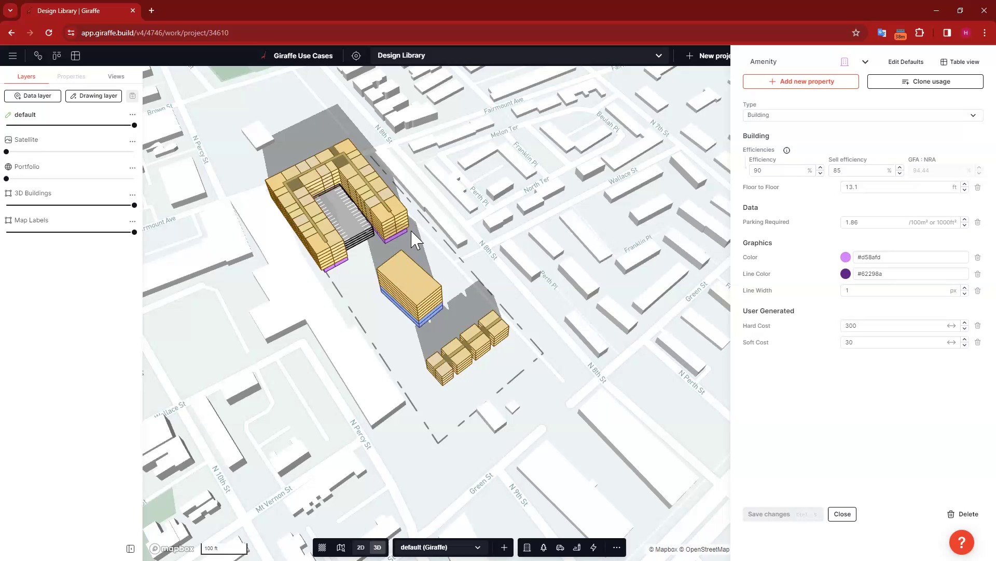
# - Switch to the Carpark usage and remove its Facade Cost property
pyautogui.click(836, 63)
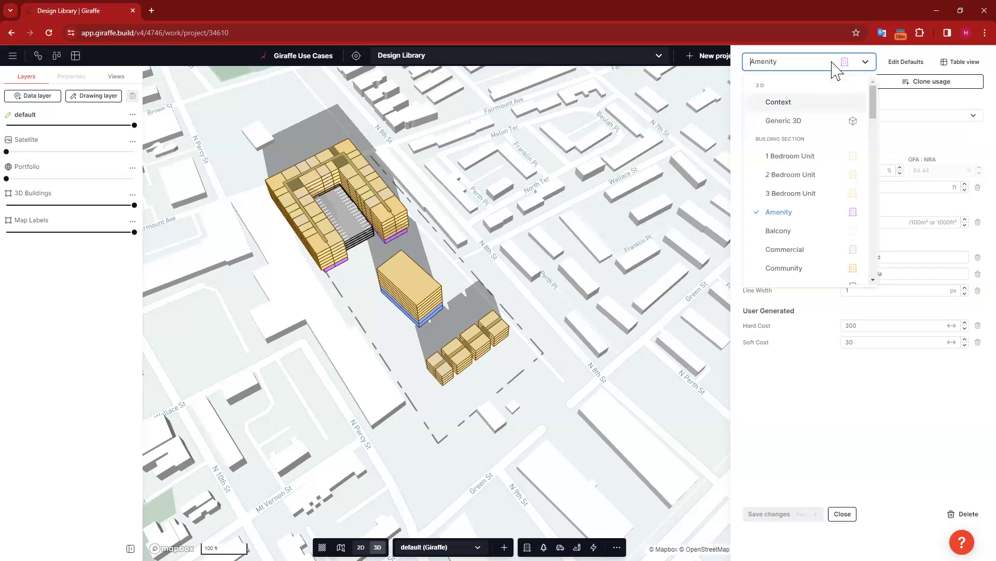
pyautogui.write('car')
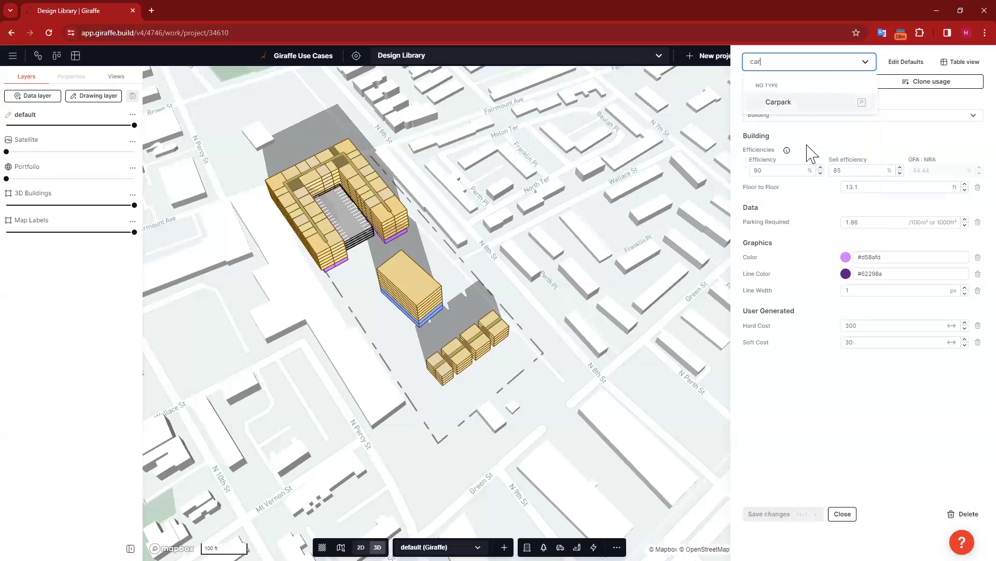
pyautogui.click(808, 106)
pyautogui.scroll(-3, 929, 265)
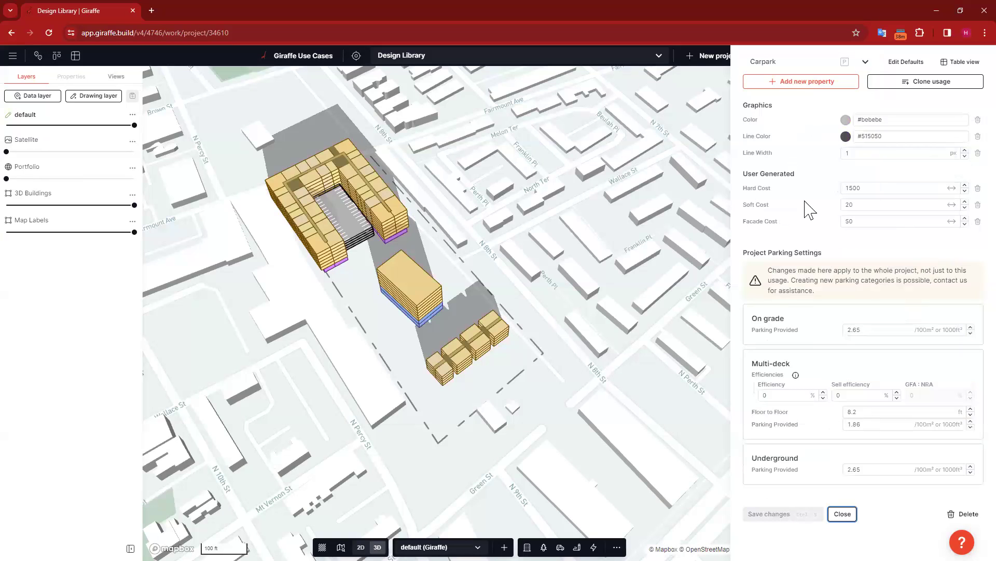
pyautogui.click(978, 221)
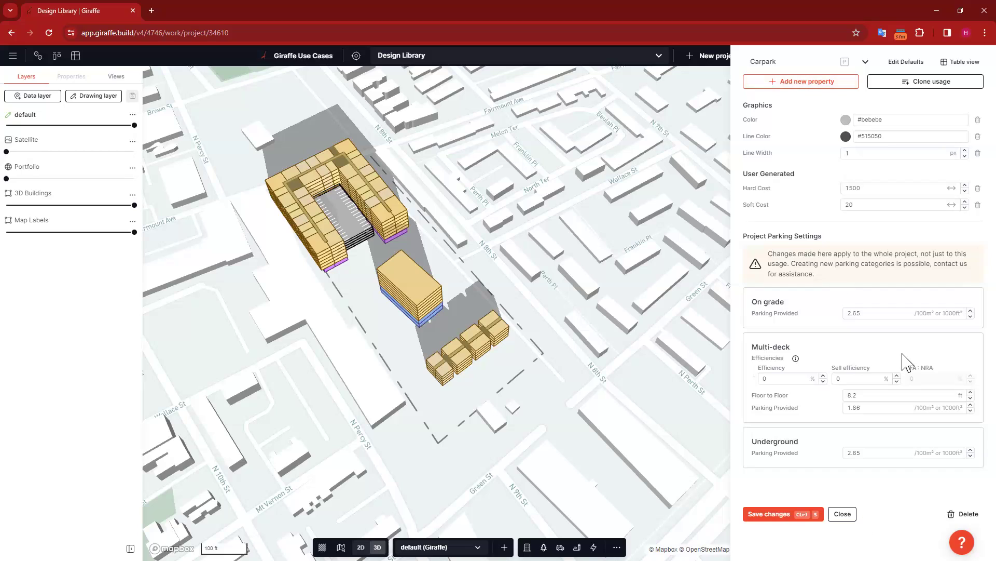
# - Set the Carpark usage's Hard Cost to 150 and save the changes
pyautogui.click(886, 189)
pyautogui.press('BackSpace')
pyautogui.click(871, 204)
pyautogui.click(829, 173)
pyautogui.click(780, 517)
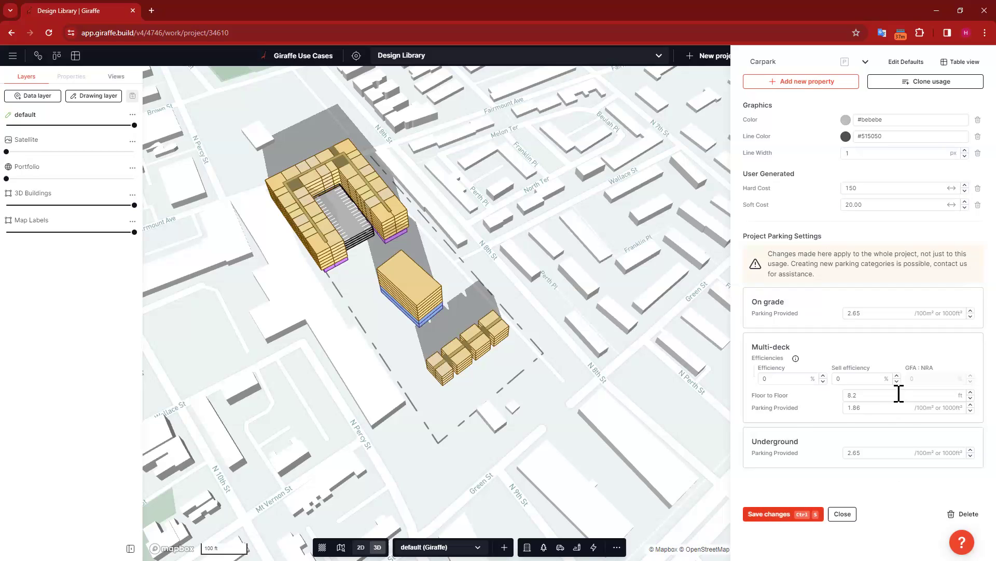
# - Create a new user-generated property named Rent for the Carpark usage
pyautogui.click(808, 87)
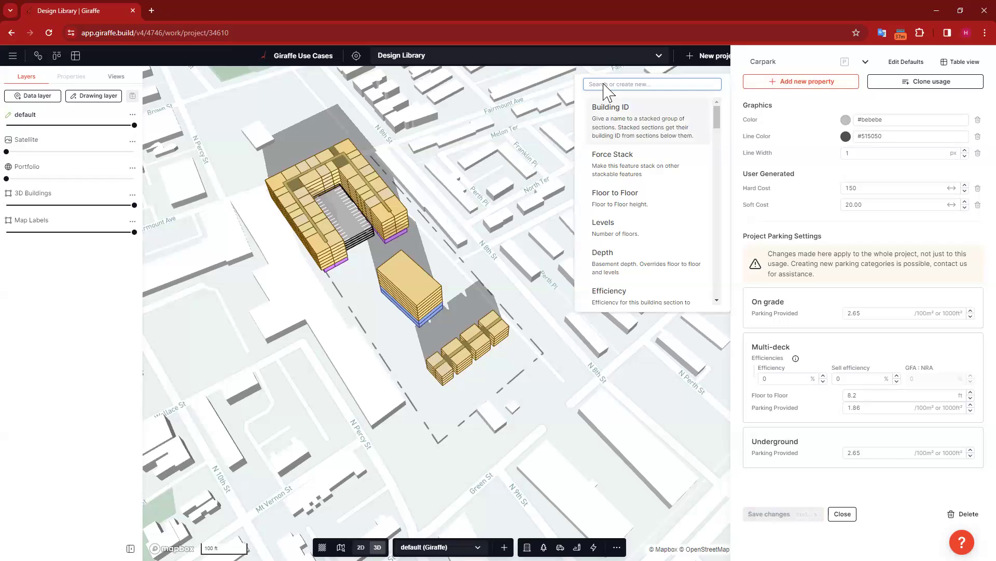
pyautogui.write('Rent')
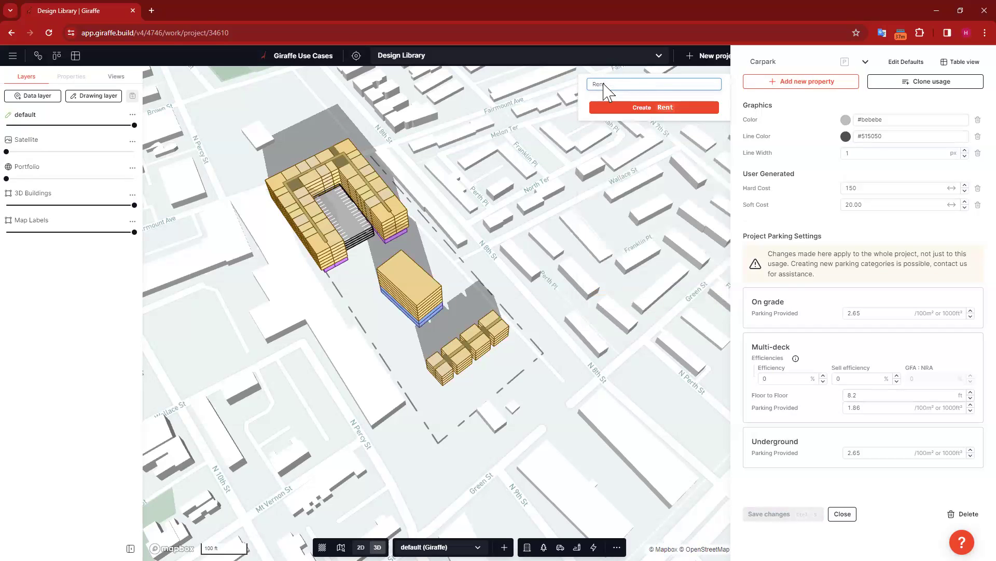
pyautogui.click(688, 108)
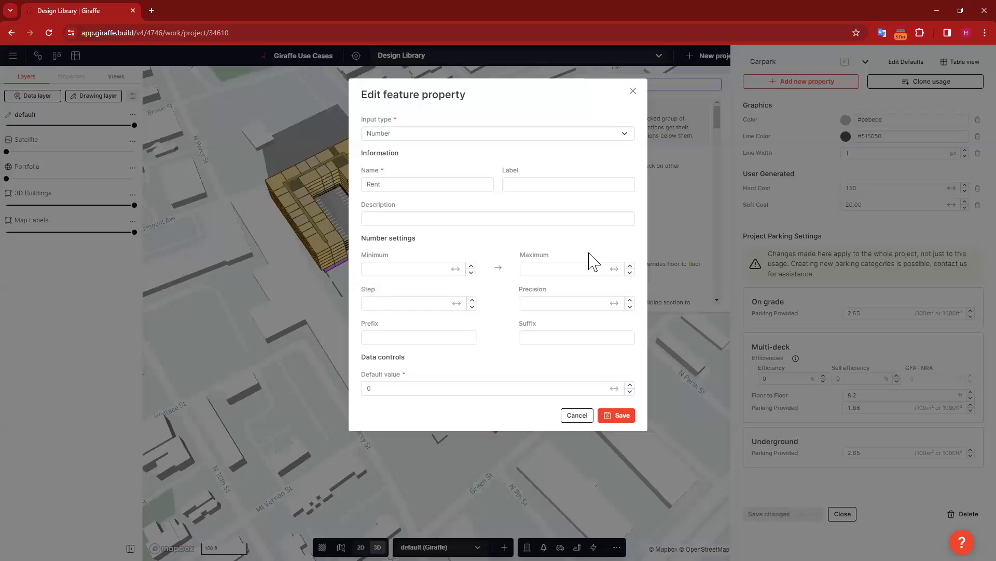
# - Give the Rent number property a step of 50 and the prefix $
pyautogui.click(402, 267)
pyautogui.click(563, 270)
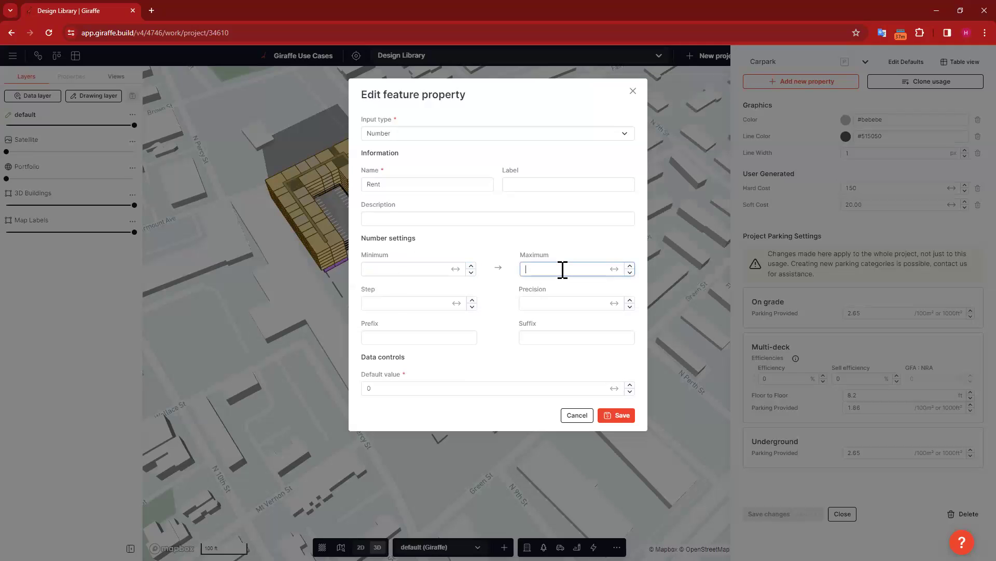
pyautogui.click(397, 308)
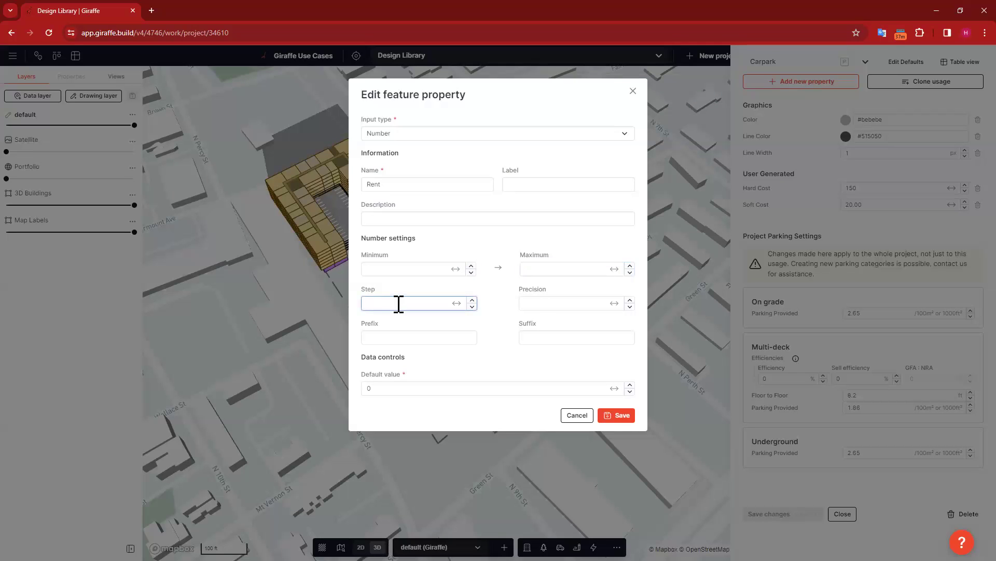
pyautogui.click(473, 300)
pyautogui.write('50')
pyautogui.click(503, 305)
pyautogui.click(546, 305)
pyautogui.click(435, 342)
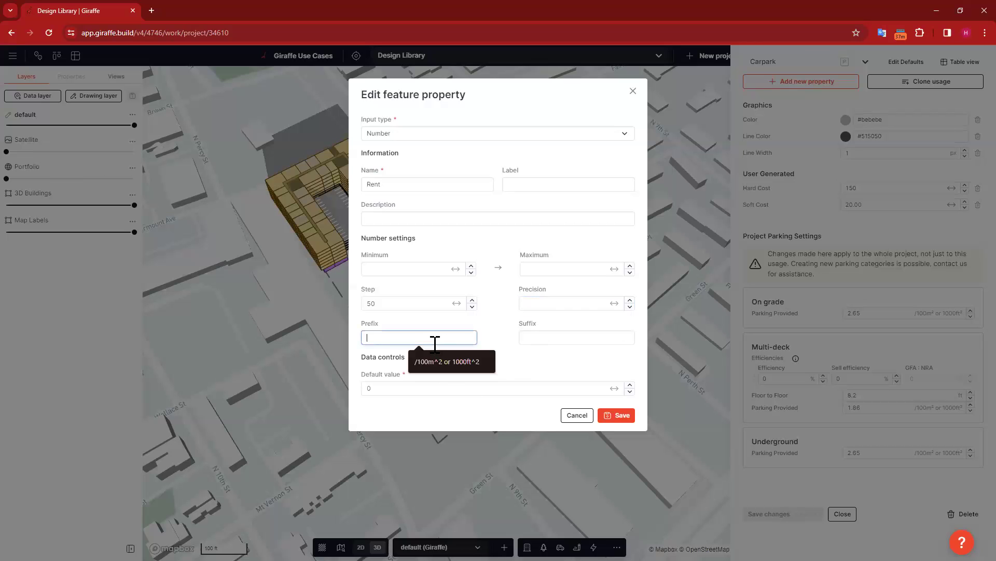
pyautogui.write('$')
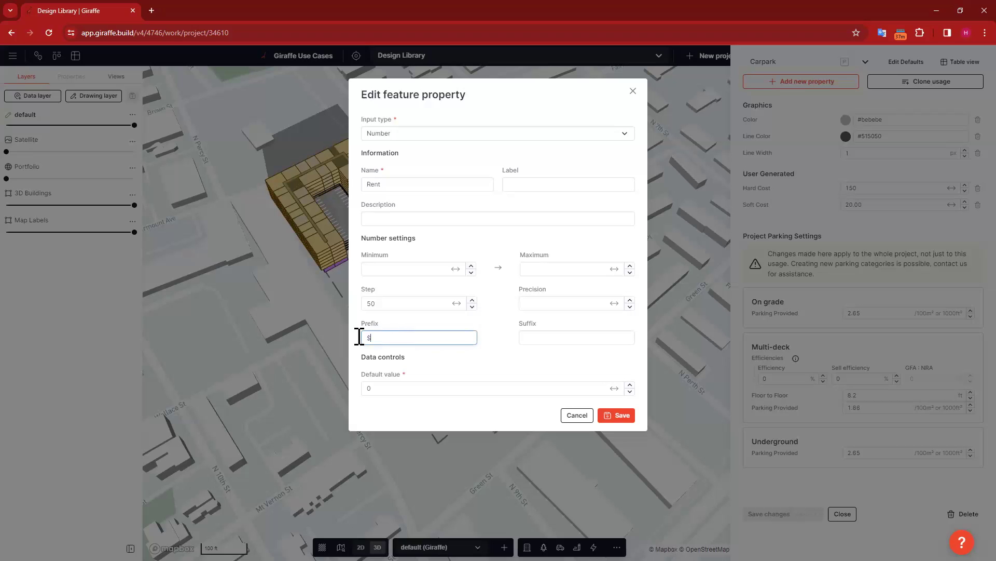
pyautogui.click(518, 347)
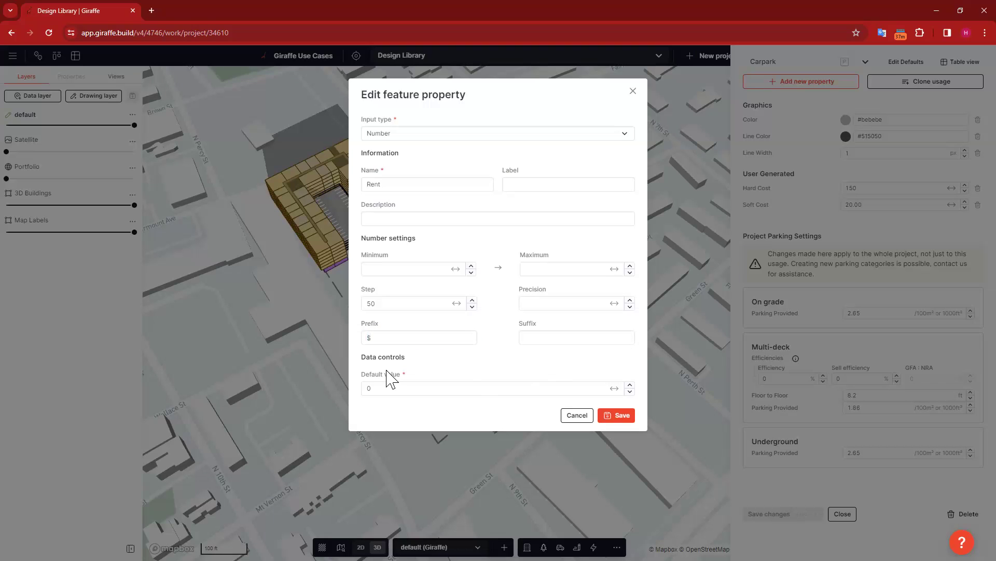
pyautogui.doubleClick(397, 387)
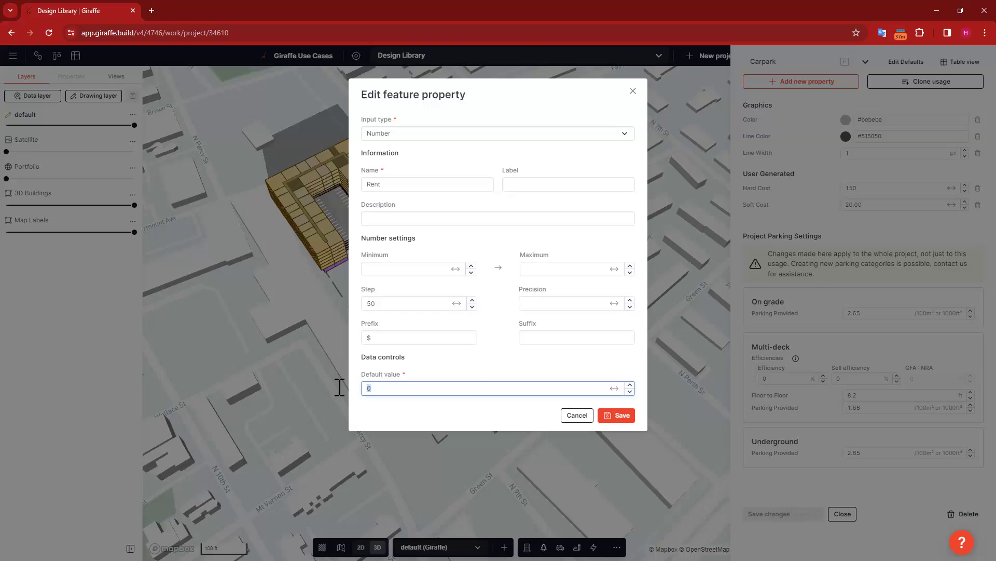
pyautogui.click(475, 372)
pyautogui.click(408, 338)
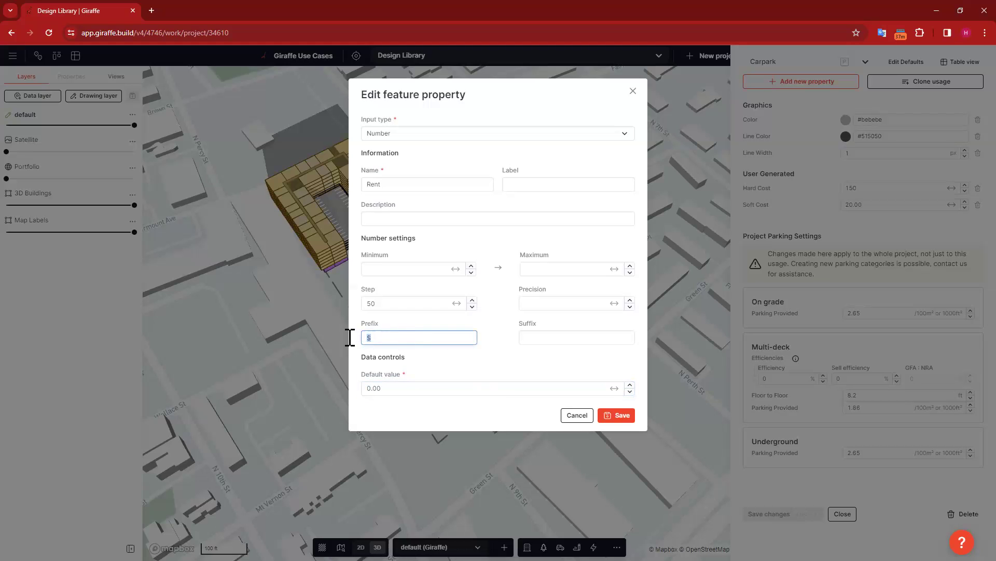
pyautogui.click(494, 377)
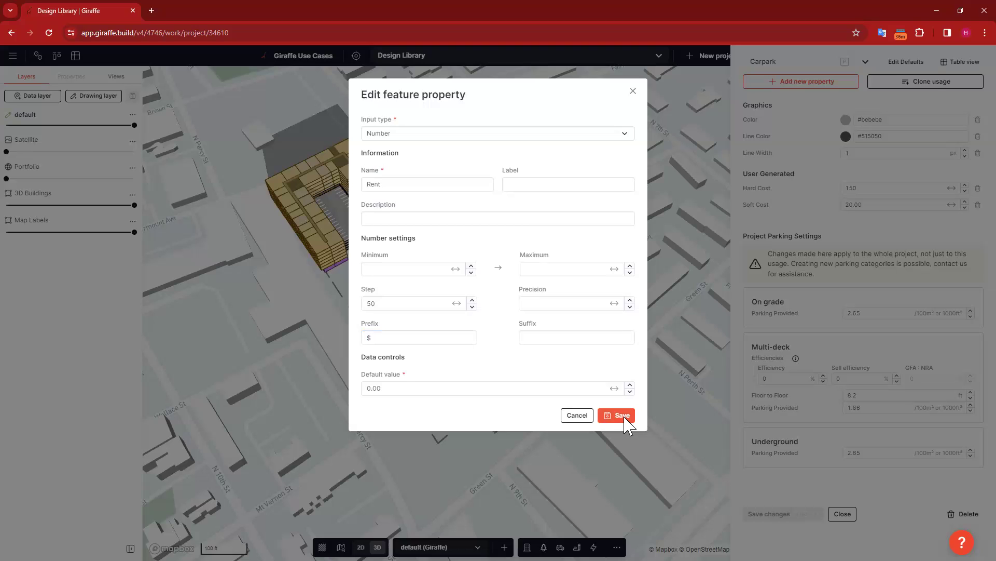
# - Rename the new property Carpark Rent and save the Carpark usage with its value set to 500
pyautogui.click(407, 183)
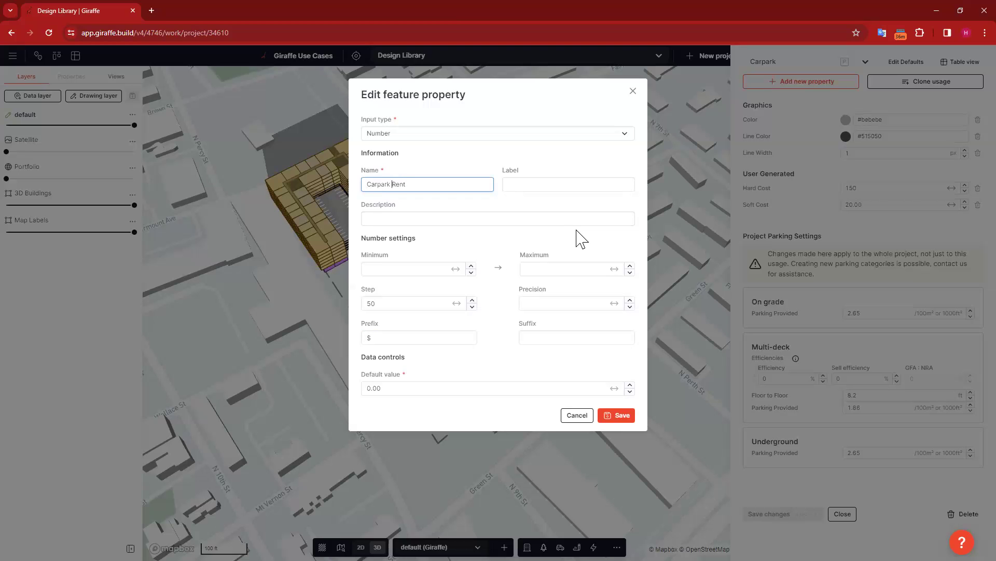
pyautogui.click(517, 199)
pyautogui.click(621, 417)
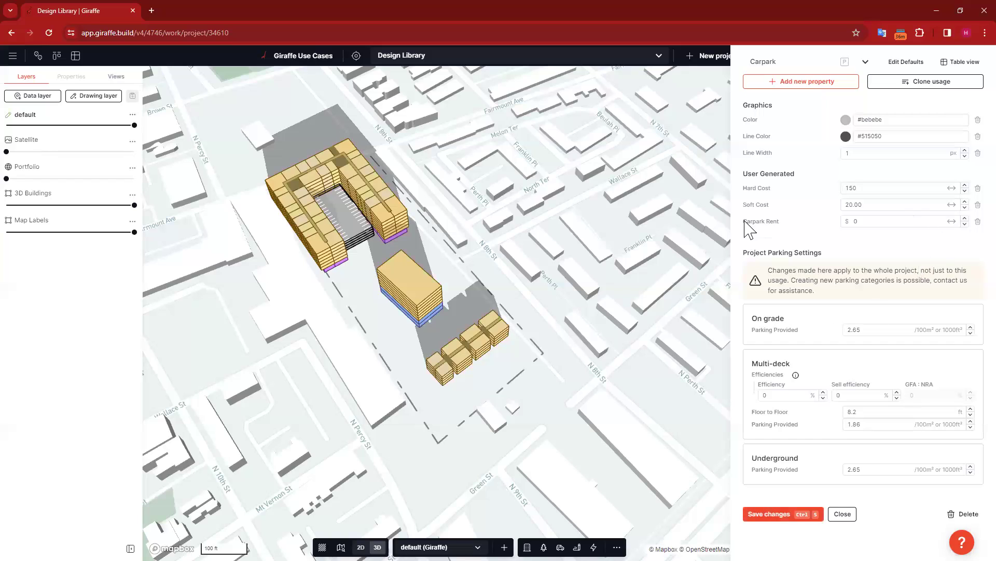
pyautogui.click(889, 225)
pyautogui.click(780, 514)
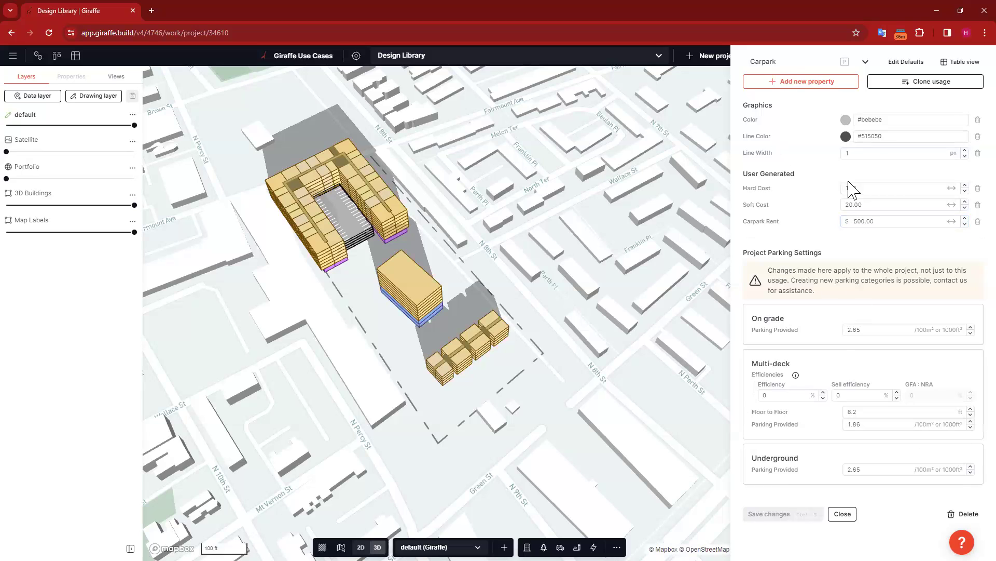
# - Switch to the Retail usage and remove its Facade Cost and Area Per Job properties
pyautogui.click(816, 64)
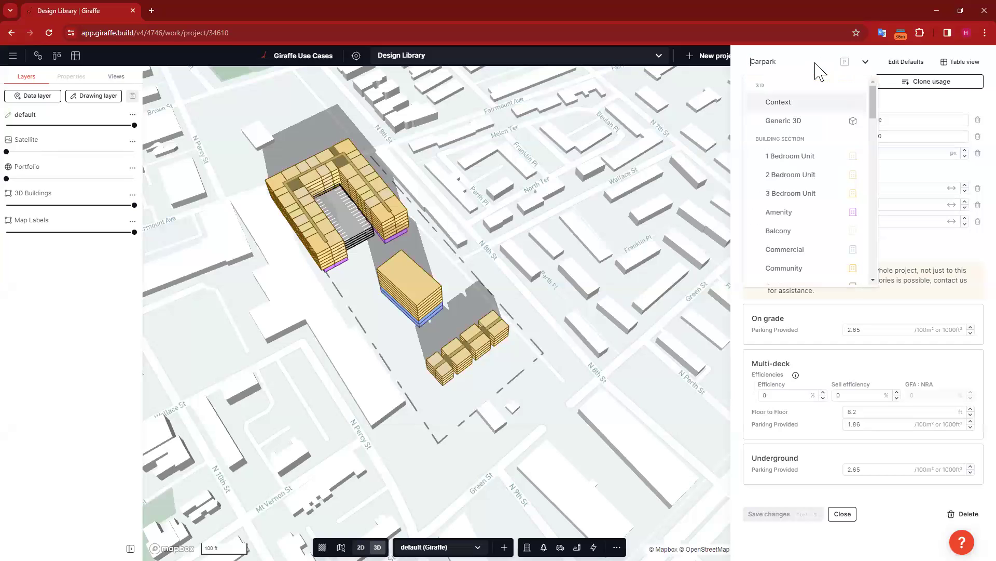
pyautogui.write('ret')
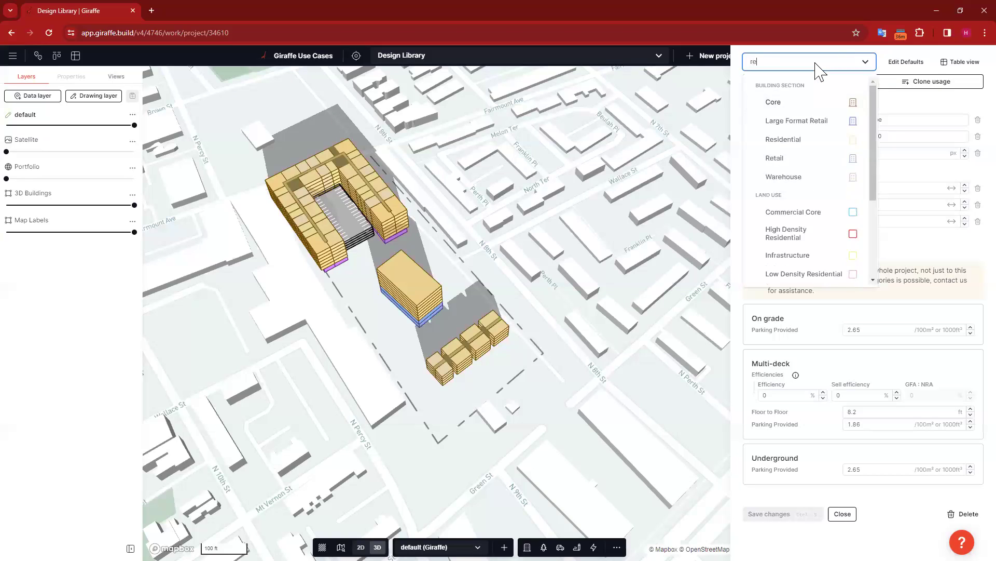
pyautogui.press('Return')
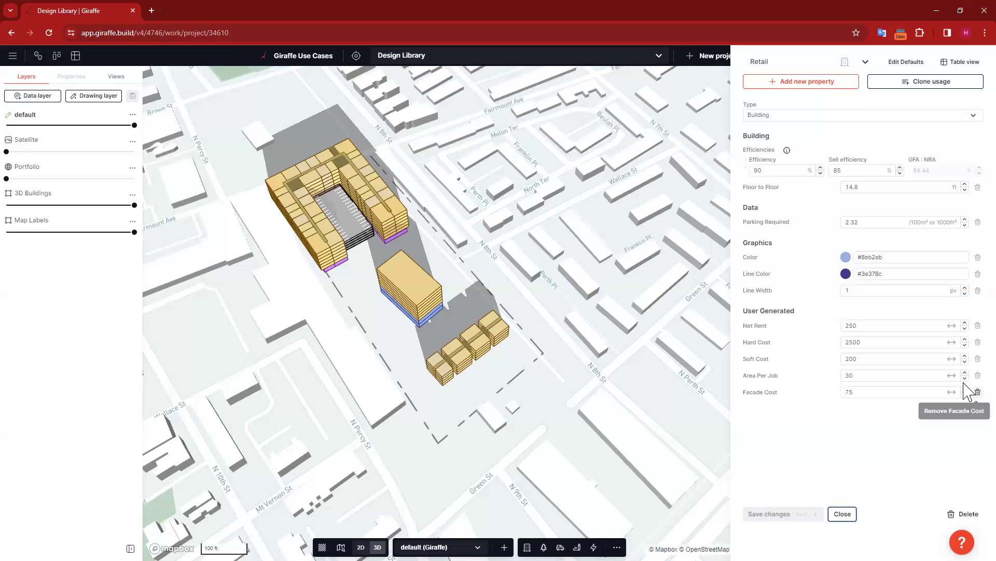
pyautogui.click(978, 392)
pyautogui.click(978, 375)
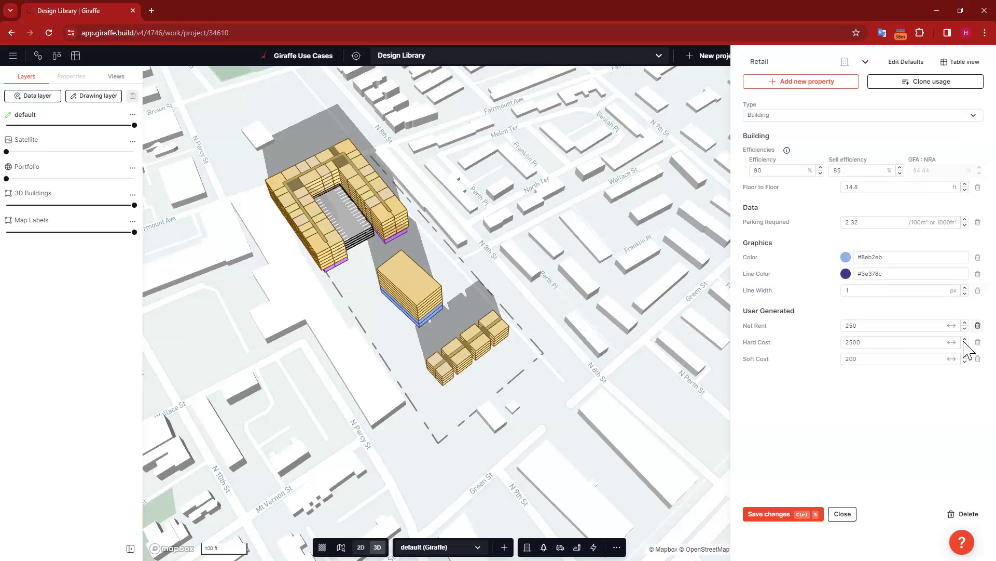
# - Set the Retail usage's Hard Cost to 250 and Soft Cost to 15, and save the changes
pyautogui.moveTo(889, 341); pyautogui.dragTo(837, 366)
pyautogui.write('250')
pyautogui.write('15')
pyautogui.click(779, 515)
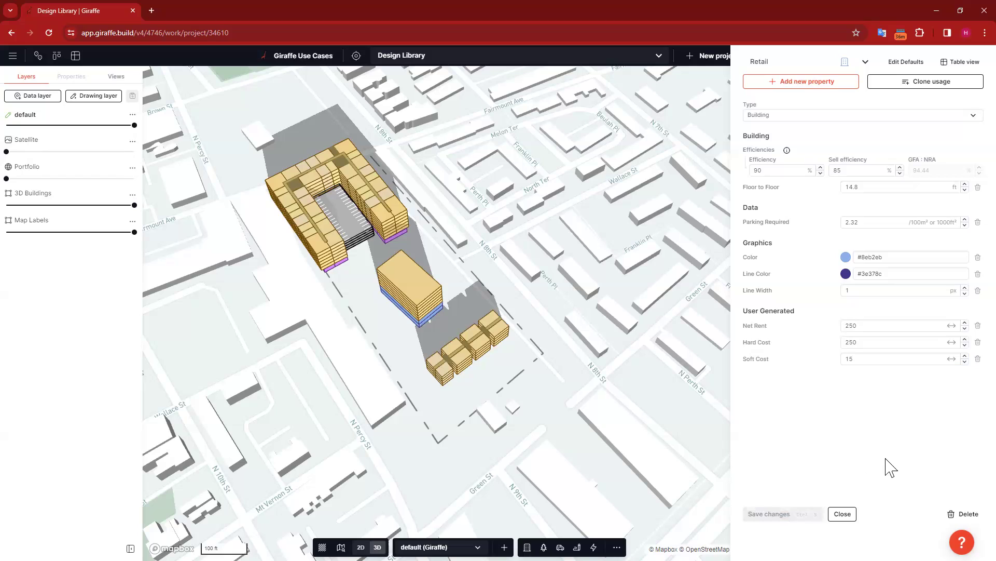
pyautogui.click(872, 329)
pyautogui.moveTo(770, 324); pyautogui.dragTo(732, 325)
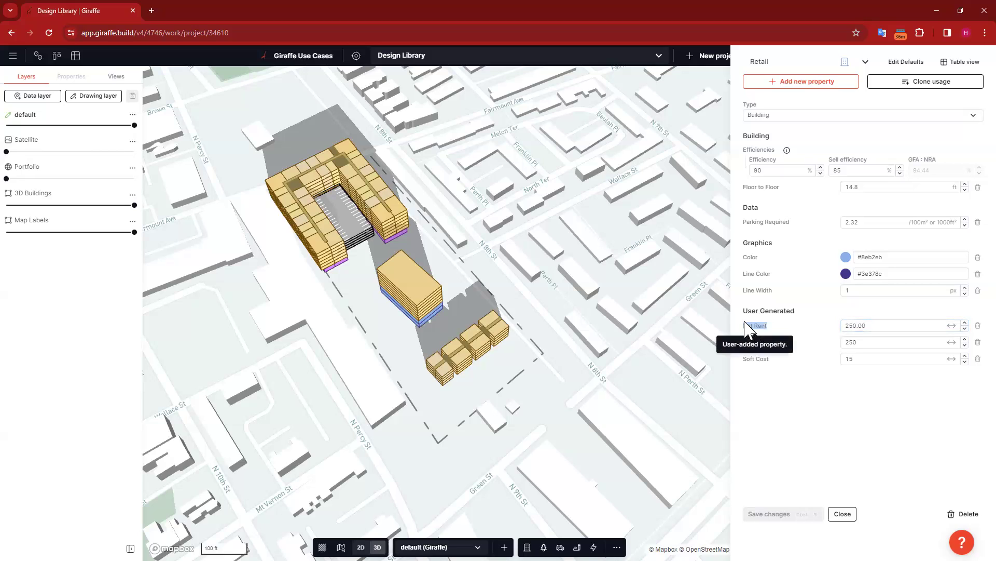
pyautogui.doubleClick(759, 326)
pyautogui.moveTo(758, 327)
pyautogui.mouseDown()
pyautogui.moveTo(746, 328)
pyautogui.moveTo(746, 315)
pyautogui.moveTo(743, 328)
pyautogui.mouseUp()
pyautogui.click(788, 324)
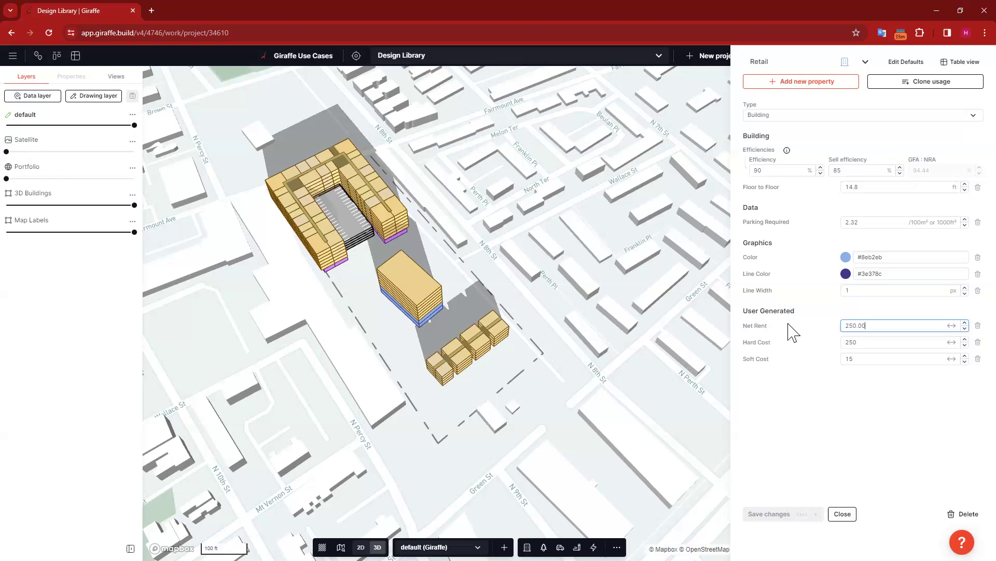
# - Set the Retail usage's Net Rent to 25 and save the changes
pyautogui.click(878, 313)
pyautogui.moveTo(872, 329); pyautogui.dragTo(829, 331)
pyautogui.click(894, 325)
pyautogui.moveTo(894, 325); pyautogui.dragTo(768, 338)
pyautogui.click(823, 324)
pyautogui.press('BackSpace')
pyautogui.press('BackSpace')
pyautogui.press('BackSpace')
pyautogui.click(786, 442)
pyautogui.click(770, 515)
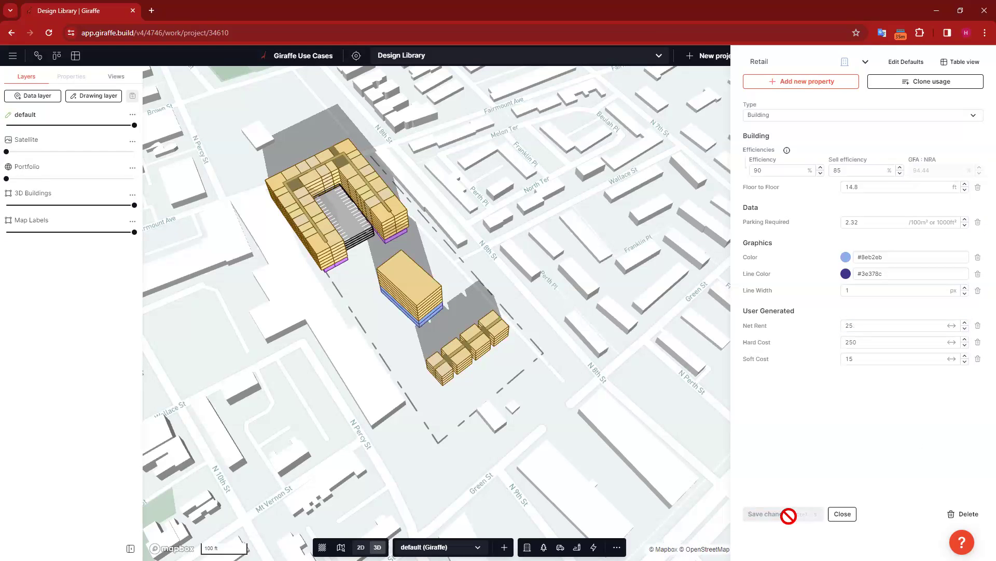
pyautogui.click(860, 326)
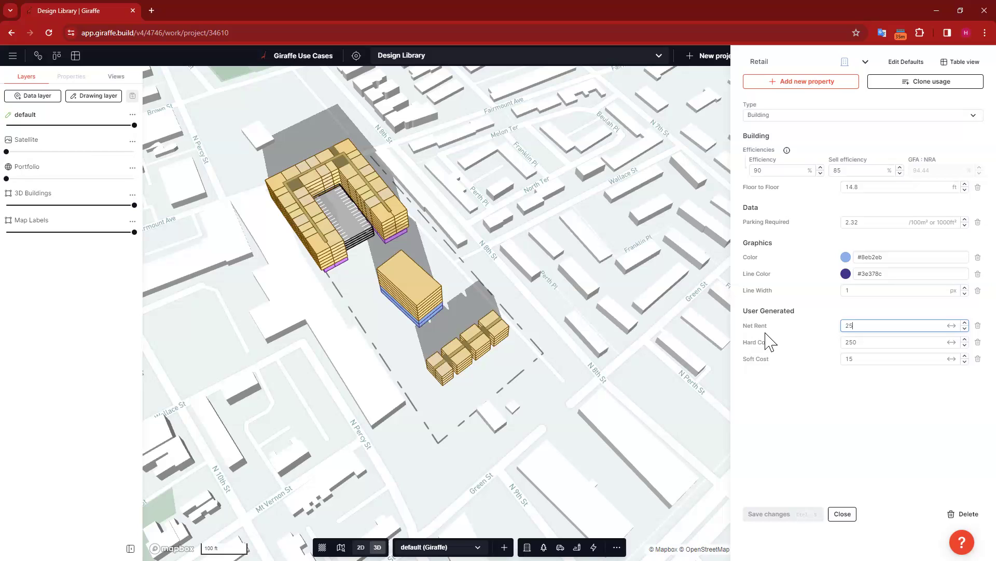
pyautogui.click(795, 427)
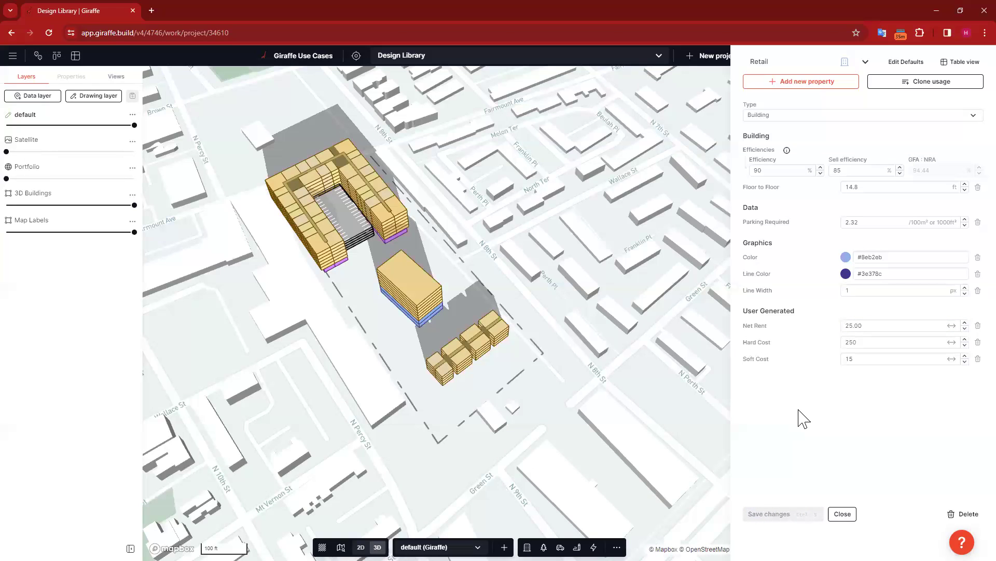
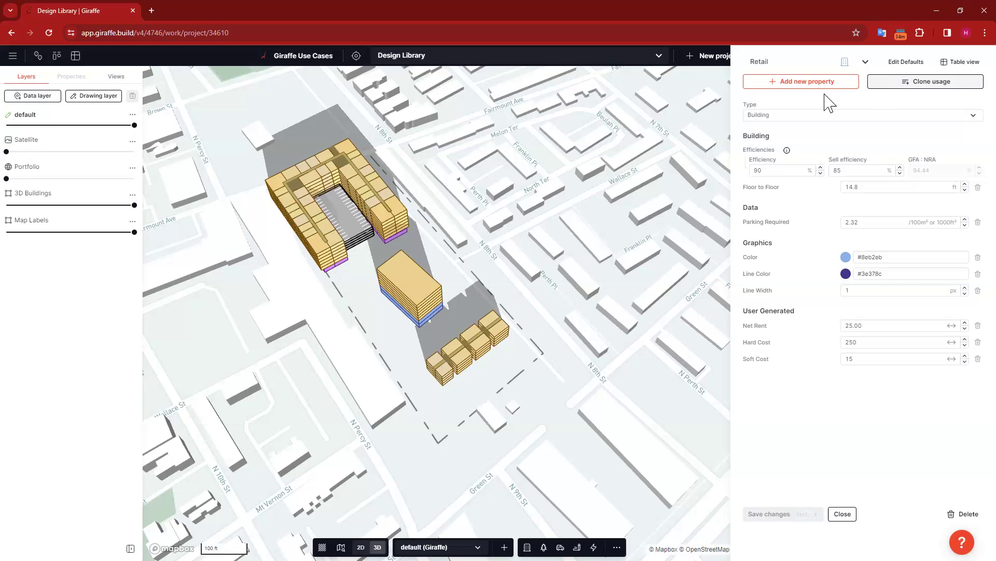
# - Close the usage editor and start the project's analytics from a blank slate
pyautogui.click(842, 514)
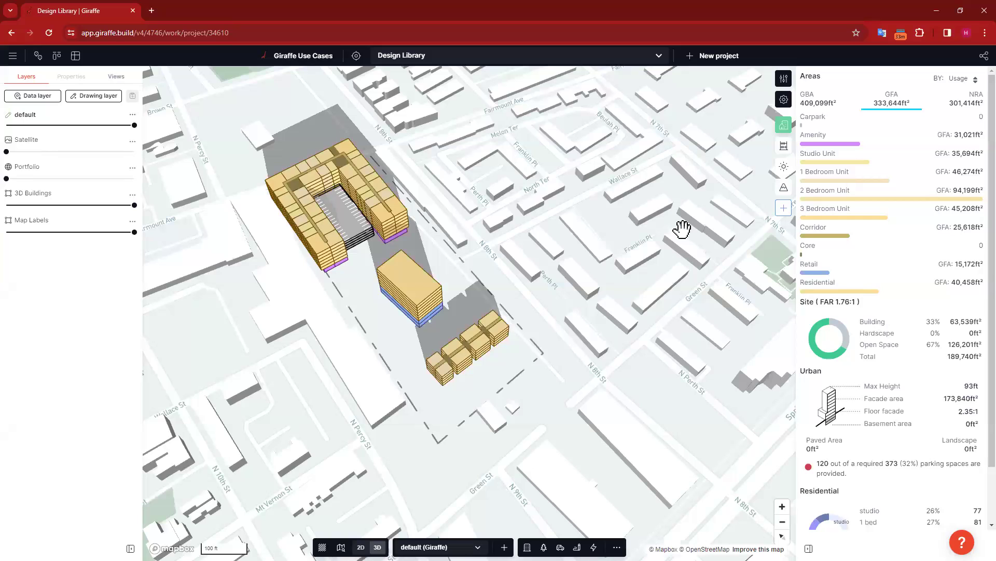
pyautogui.click(784, 146)
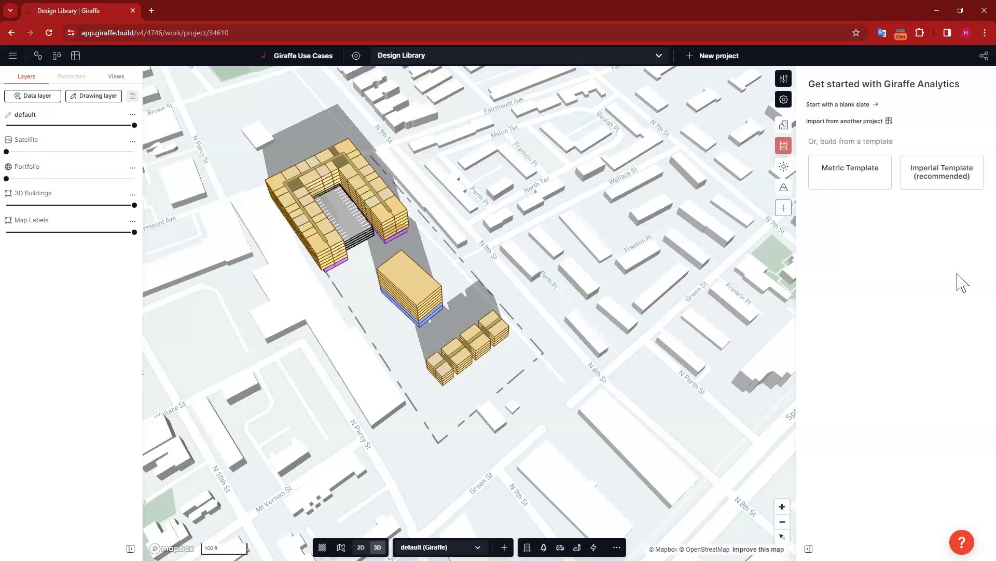
pyautogui.click(834, 105)
pyautogui.click(866, 160)
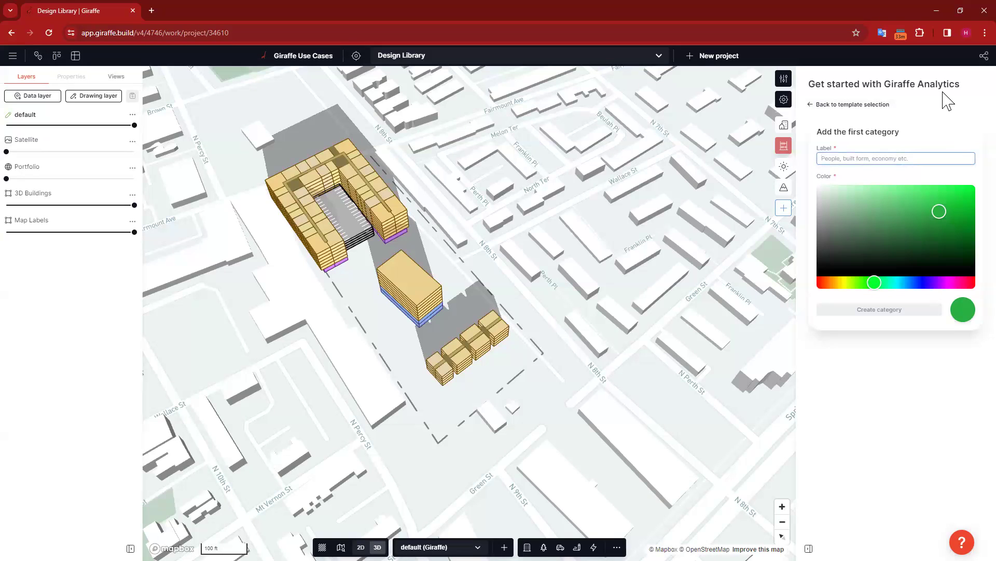
pyautogui.moveTo(901, 132); pyautogui.dragTo(808, 133)
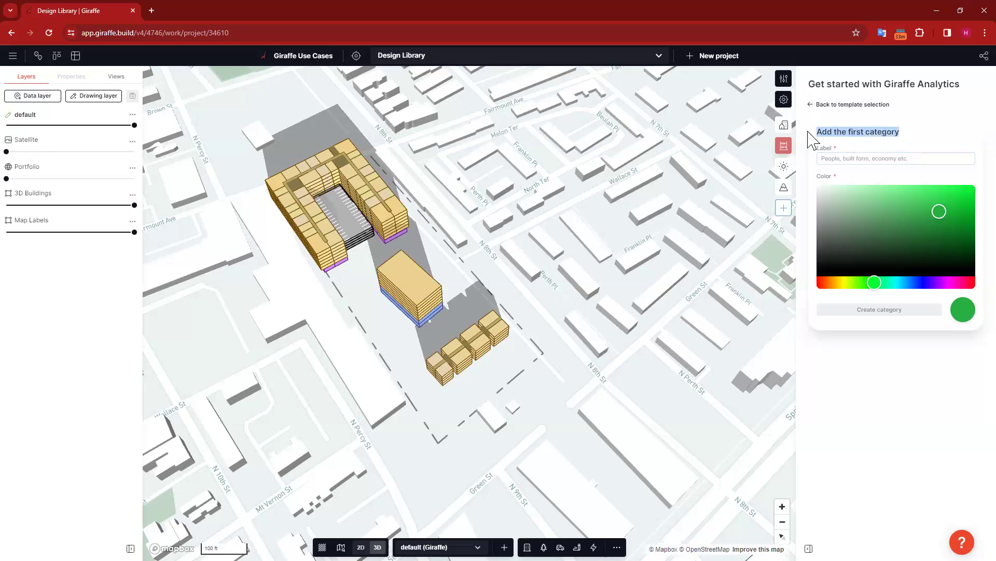
# - Create the first analytics category, labelled Costs, with an orange color
pyautogui.click(823, 159)
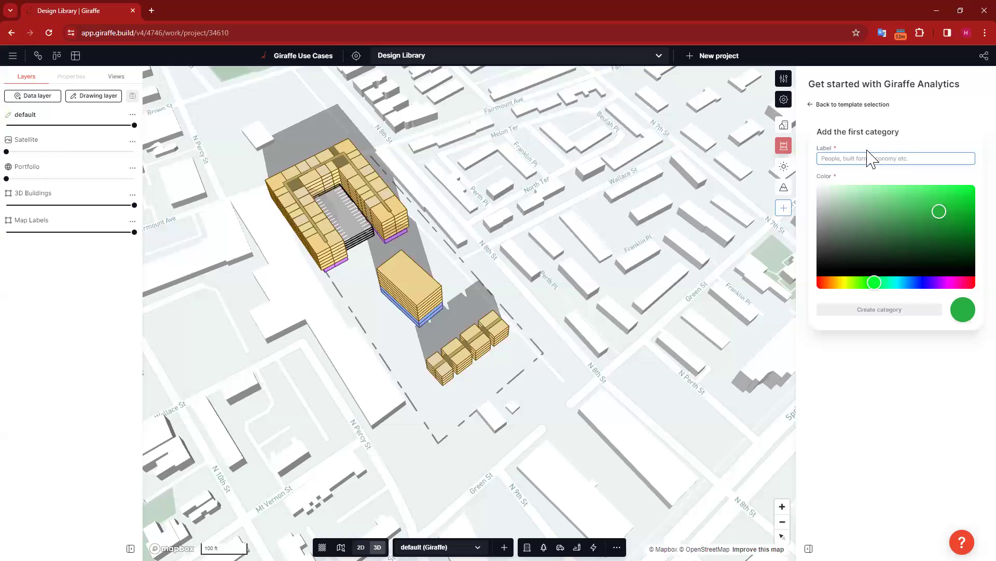
pyautogui.write('Costs')
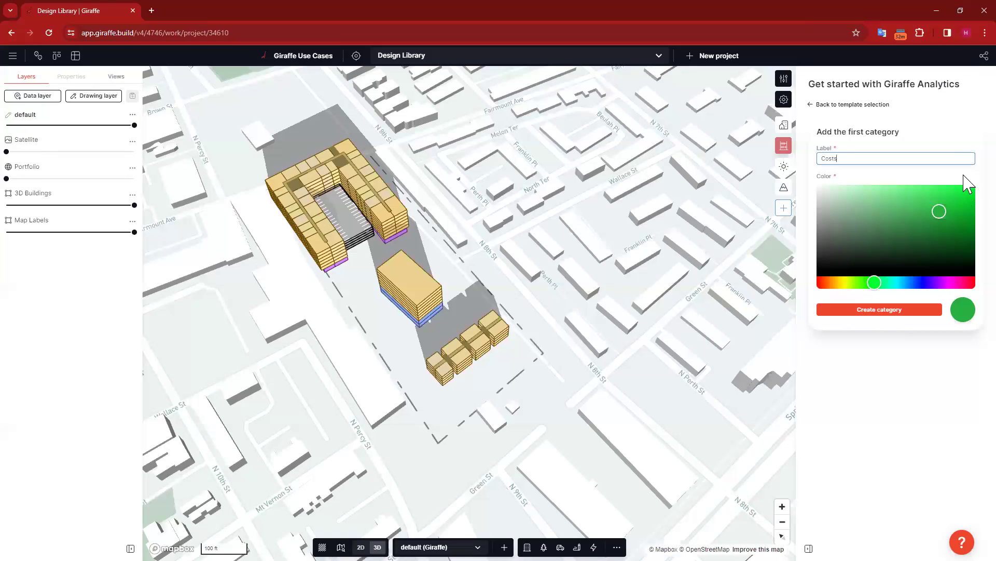
pyautogui.click(844, 282)
pyautogui.moveTo(844, 285); pyautogui.dragTo(838, 284)
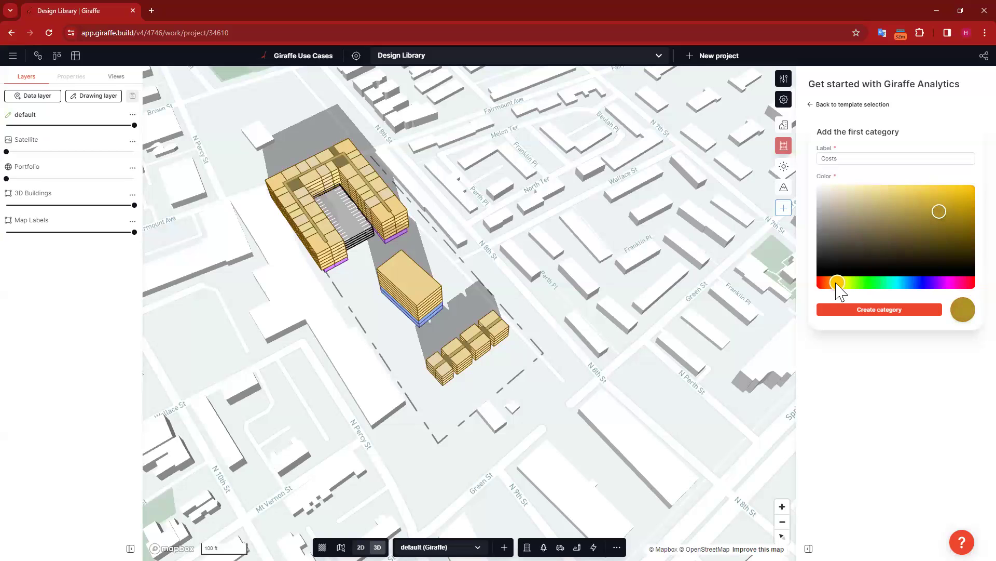
pyautogui.click(944, 197)
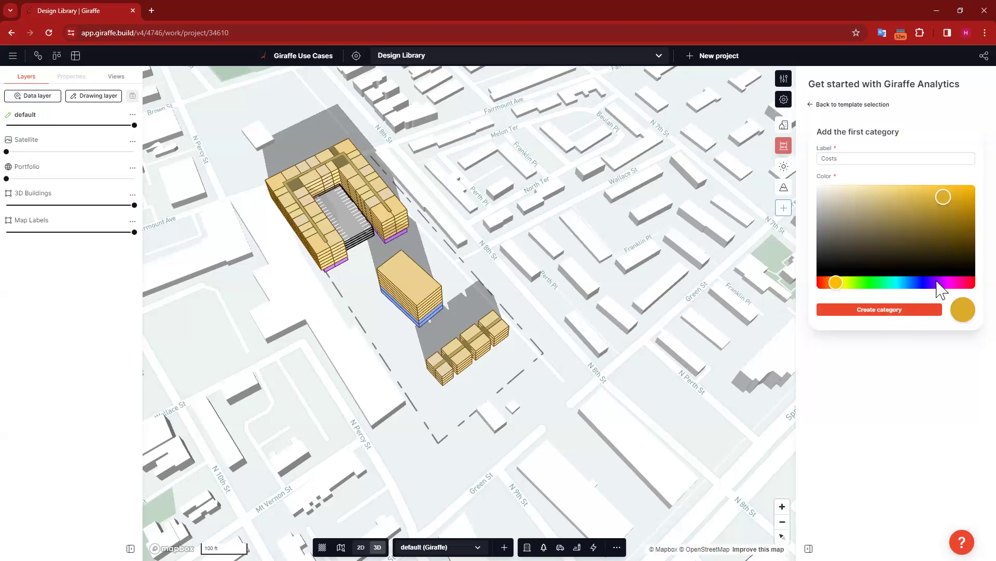
pyautogui.click(829, 282)
pyautogui.click(889, 310)
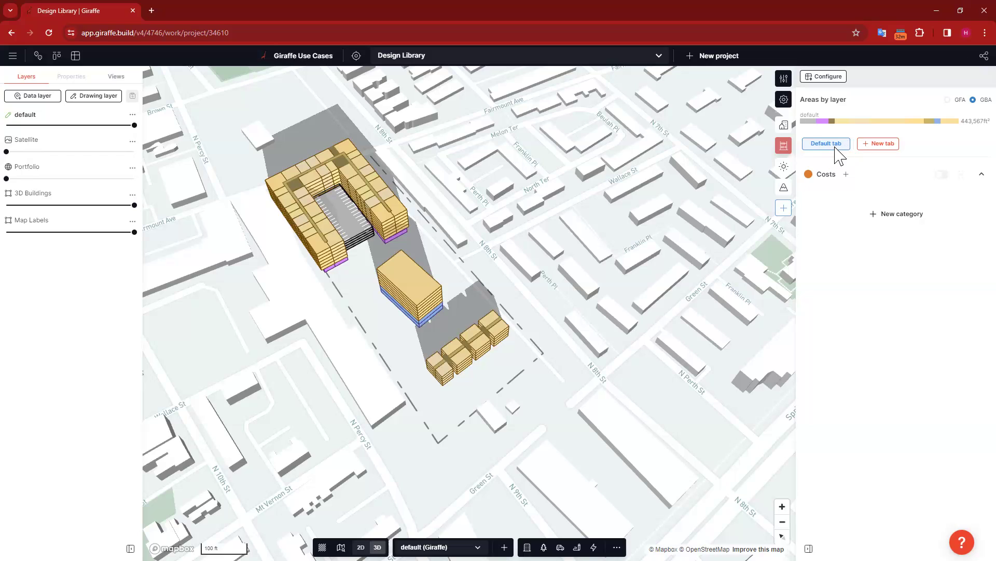
# - Start a new measure in the Costs category, named Hard Cost, with Currency ($) as its unit
pyautogui.click(846, 175)
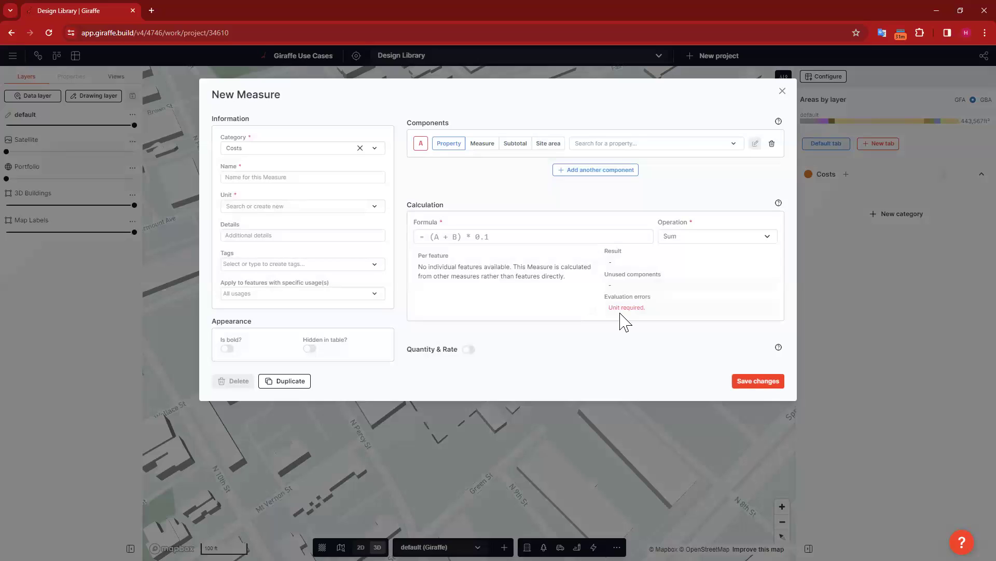
pyautogui.click(620, 313)
pyautogui.click(620, 313)
pyautogui.click(276, 174)
pyautogui.write('Ha')
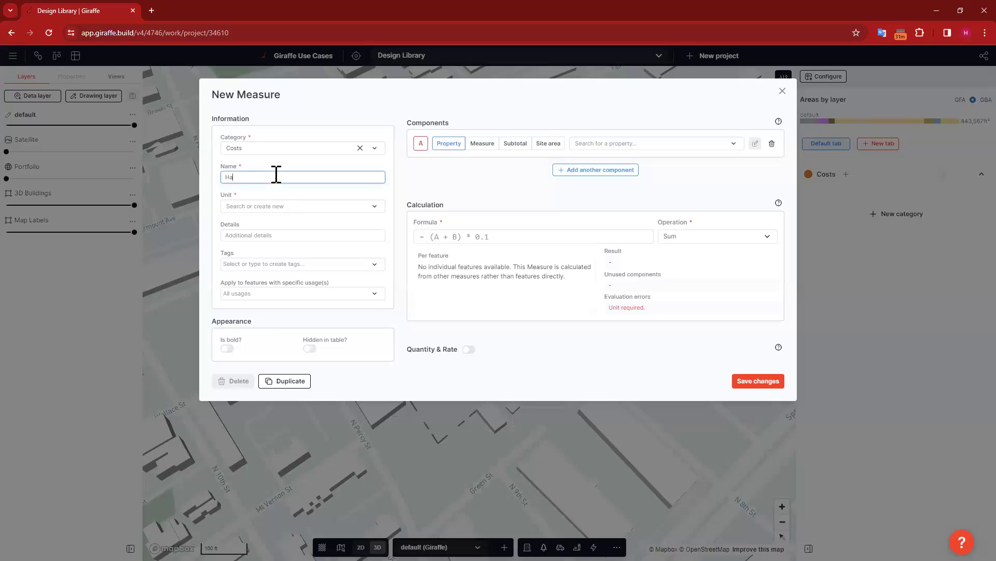
pyautogui.write('rd Cost')
pyautogui.click(294, 206)
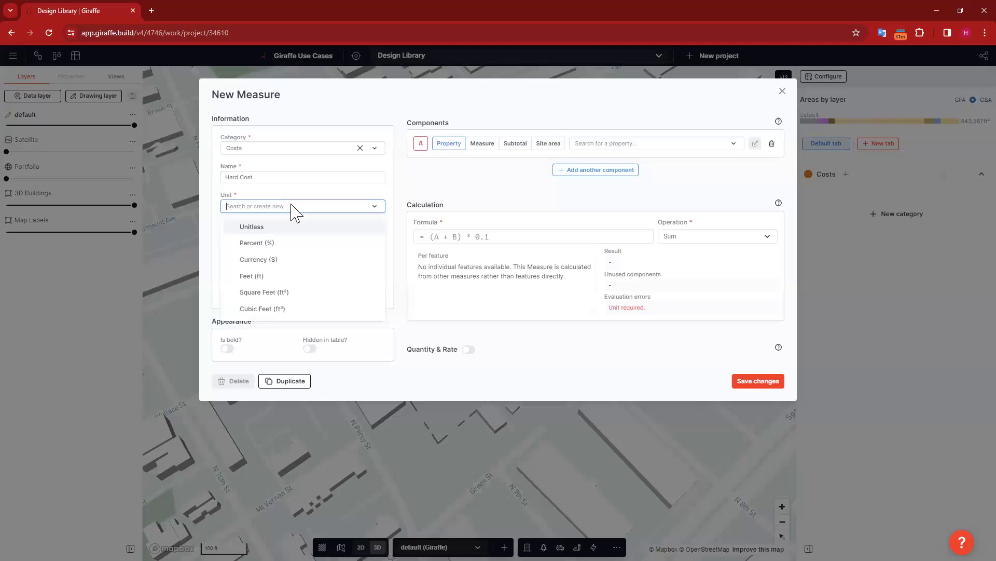
pyautogui.click(294, 261)
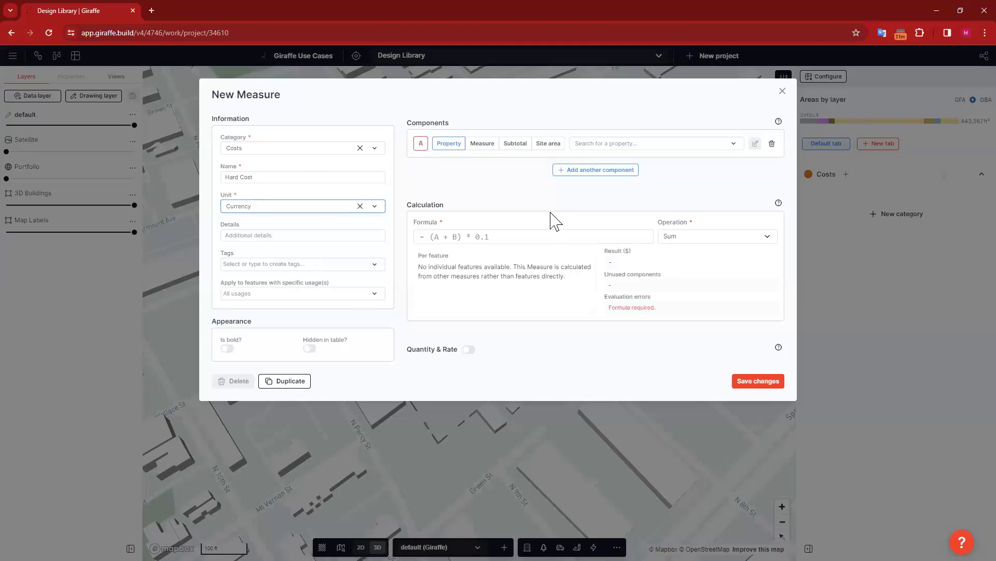
# - Add the properties grossArea (ft²) as component A and hardCost as component B of the Hard Cost measure
pyautogui.moveTo(406, 123); pyautogui.dragTo(452, 127)
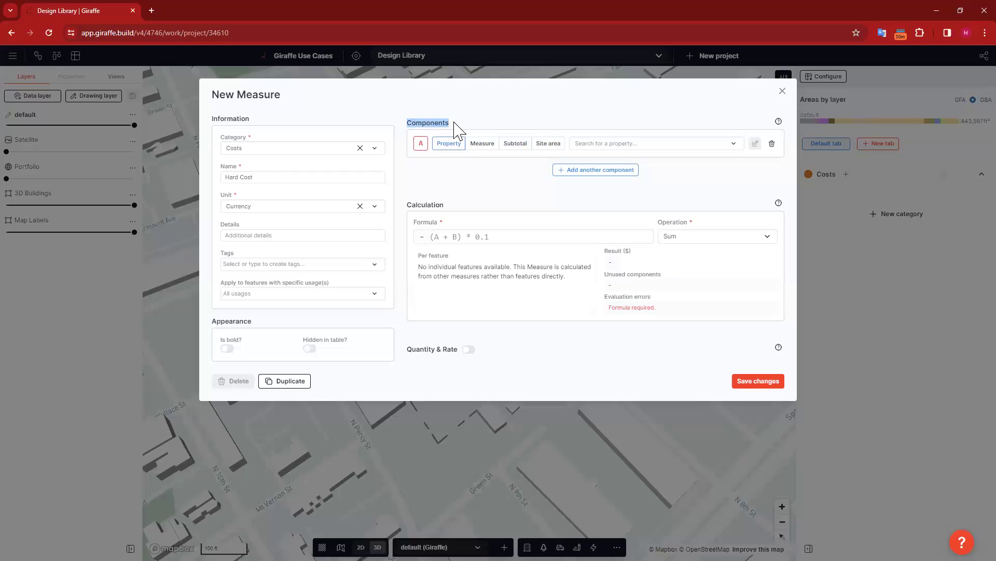
pyautogui.click(448, 147)
pyautogui.click(616, 148)
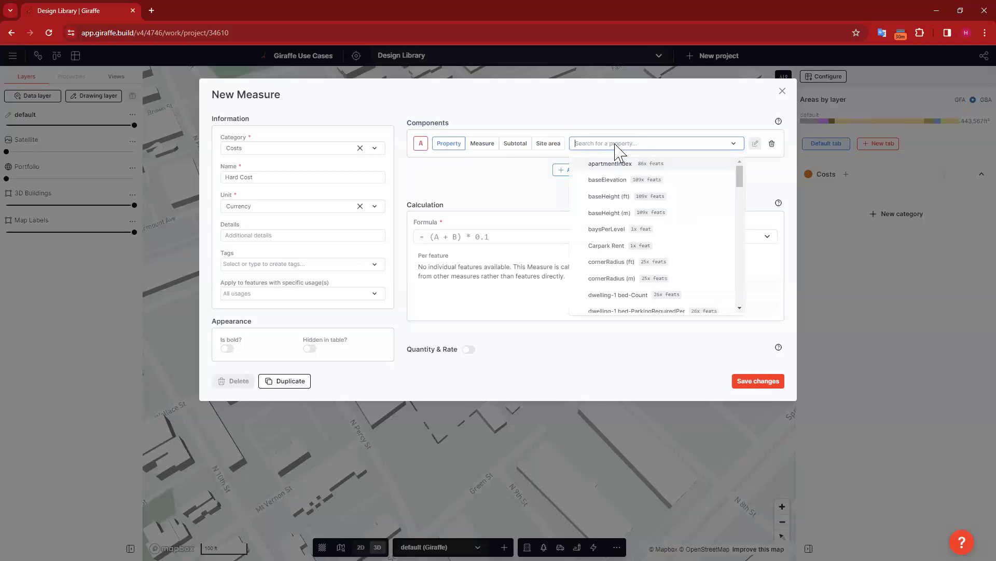
pyautogui.write('gros')
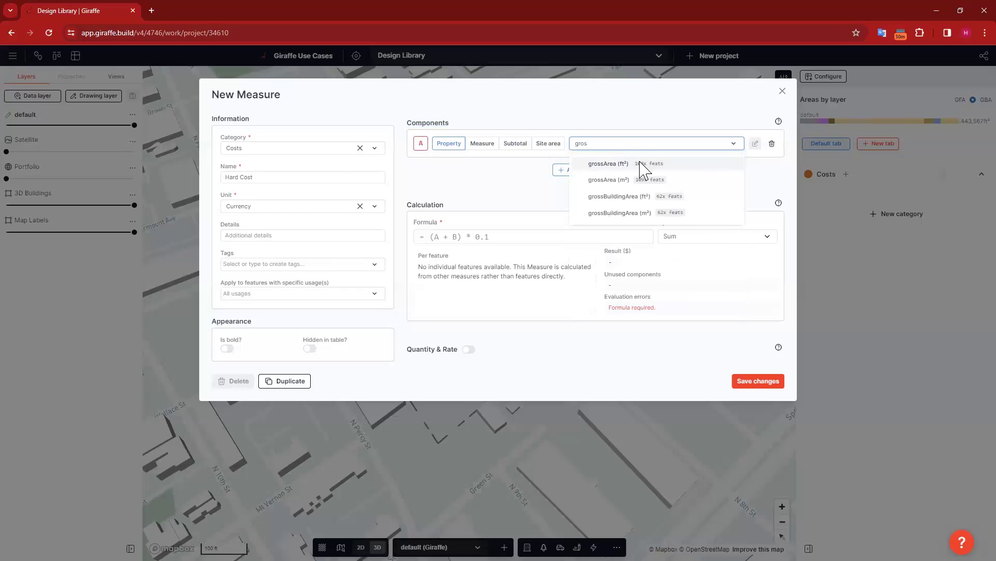
pyautogui.click(644, 165)
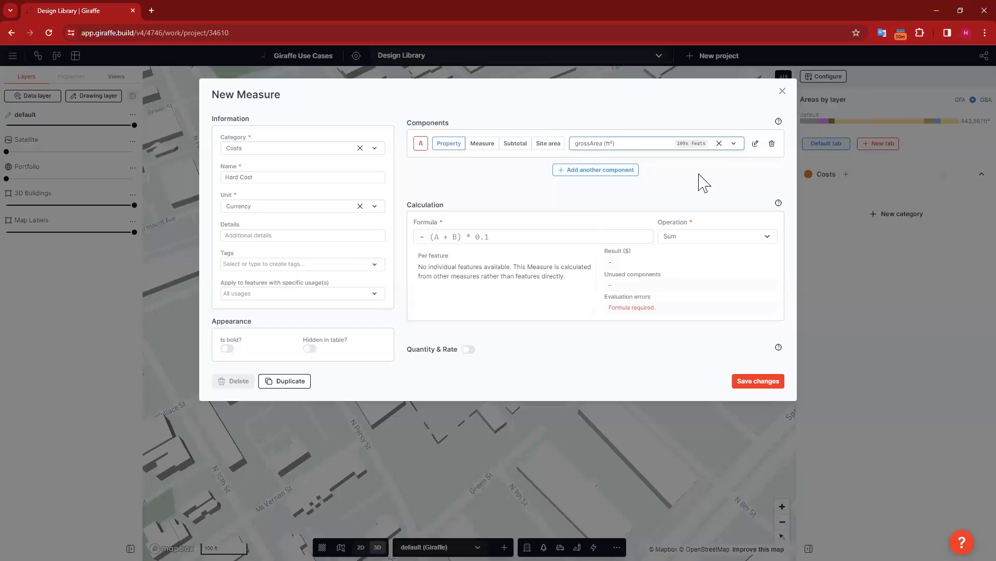
pyautogui.click(666, 210)
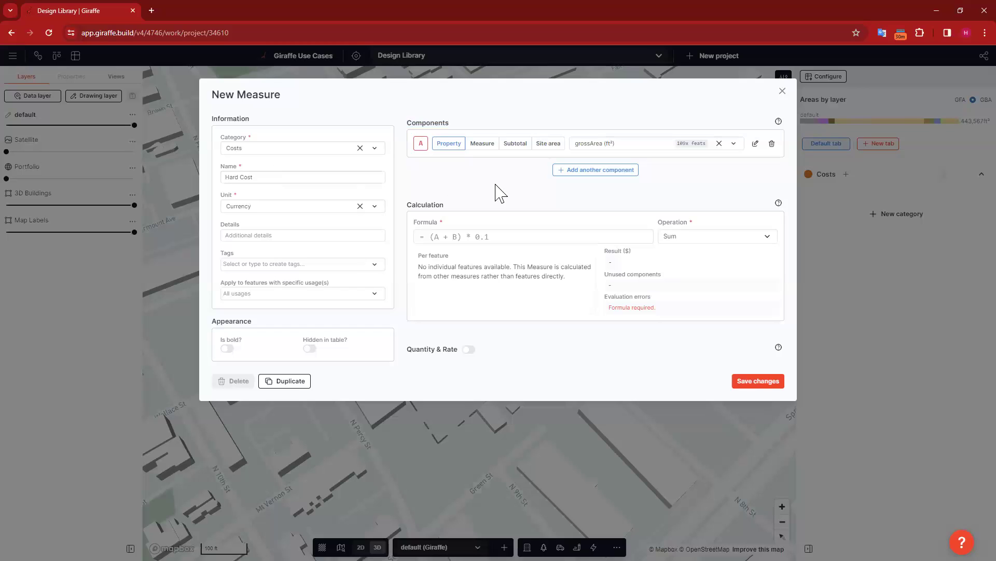
pyautogui.click(597, 171)
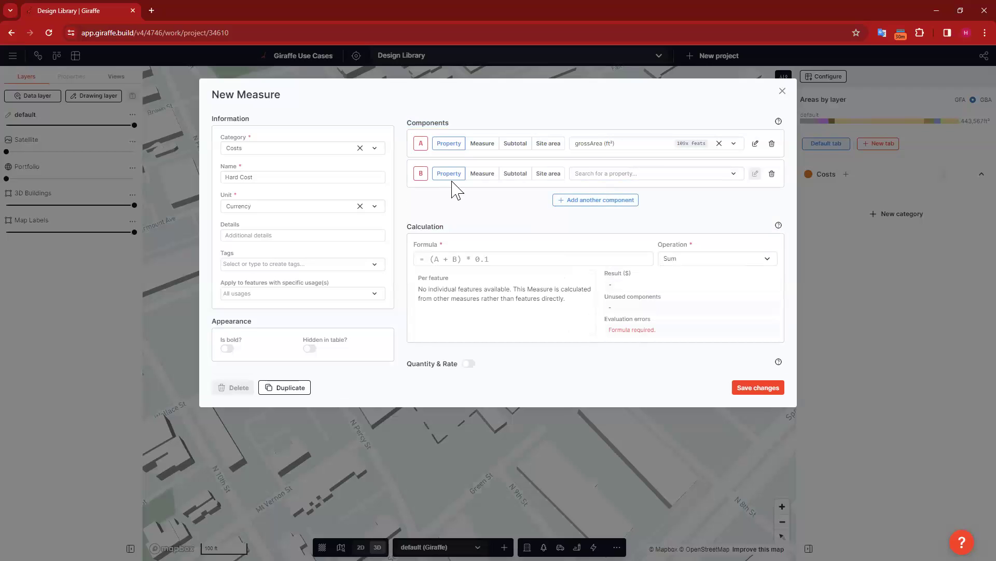
pyautogui.click(618, 177)
pyautogui.write('hard')
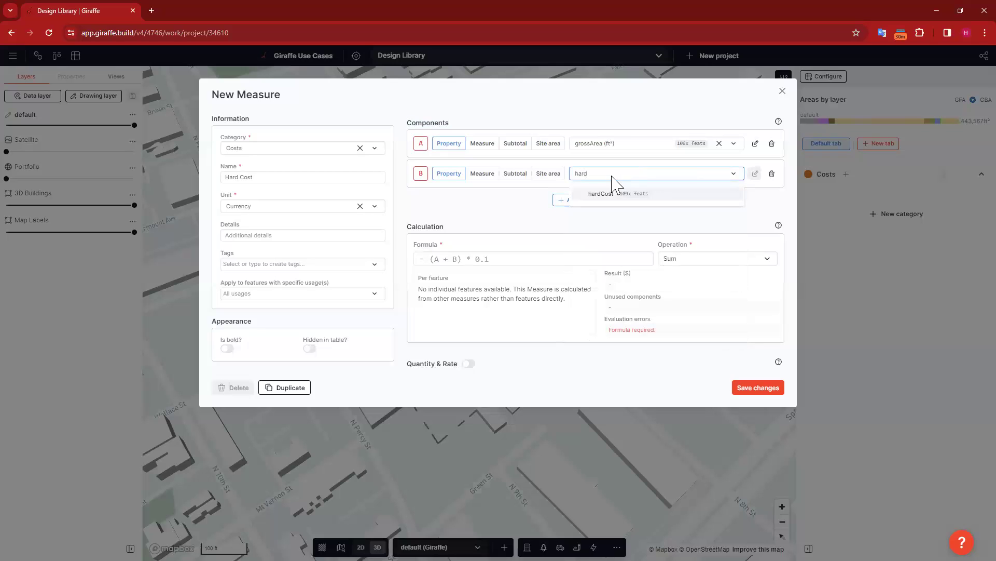
pyautogui.click(616, 195)
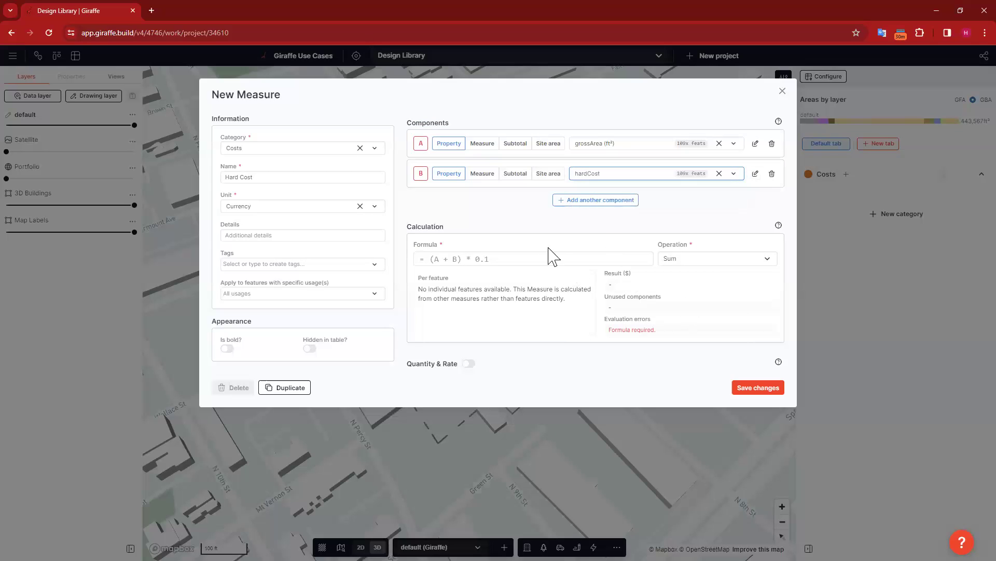
# - Set the Hard Cost measure's formula to A*B
pyautogui.click(453, 258)
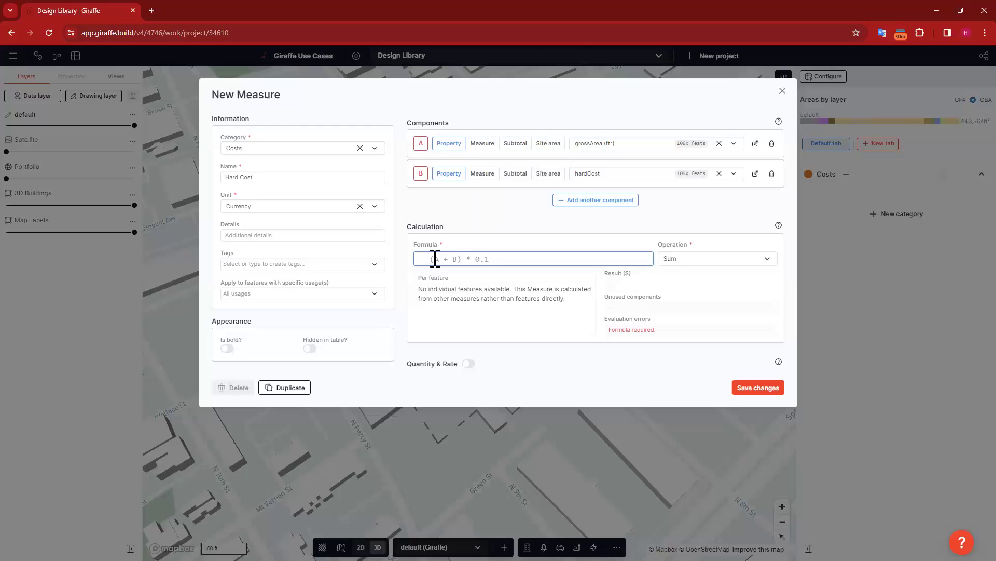
pyautogui.write('A*B')
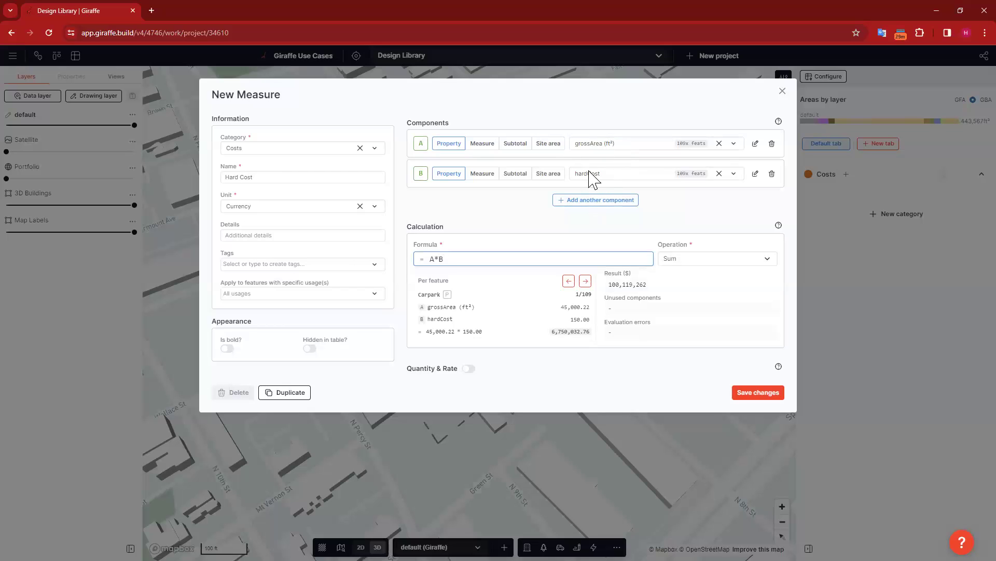
pyautogui.moveTo(657, 286); pyautogui.dragTo(605, 289)
pyautogui.click(471, 217)
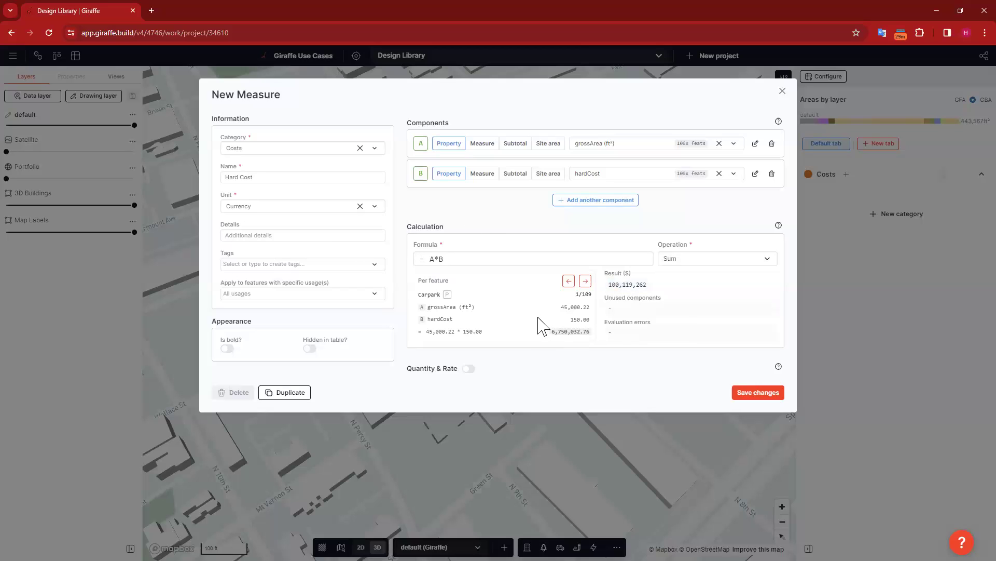
# - Check the Hard Cost calculation feature by feature, and save the measure
pyautogui.click(585, 282)
pyautogui.click(586, 283)
pyautogui.click(586, 282)
pyautogui.click(586, 284)
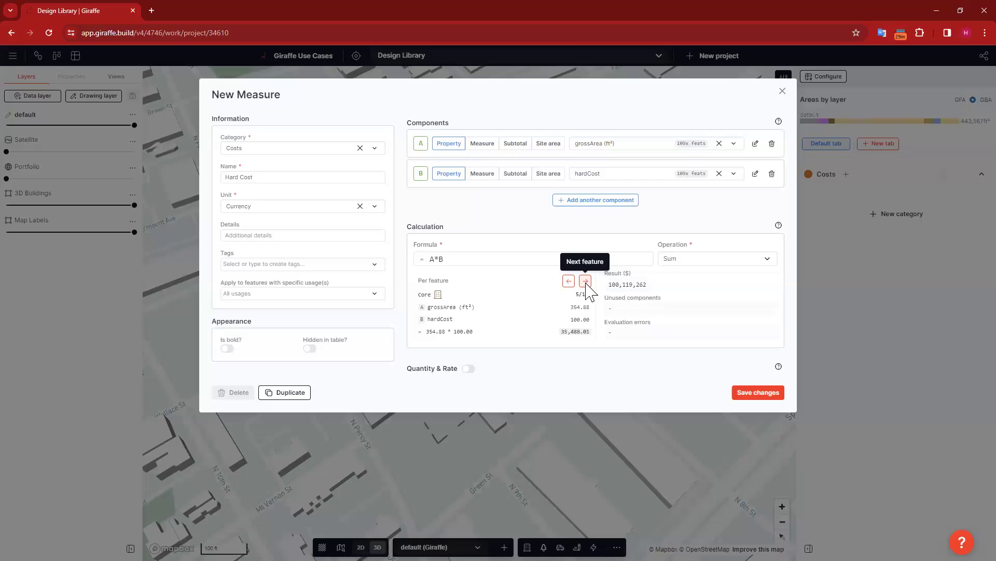
pyautogui.moveTo(590, 330); pyautogui.dragTo(429, 320)
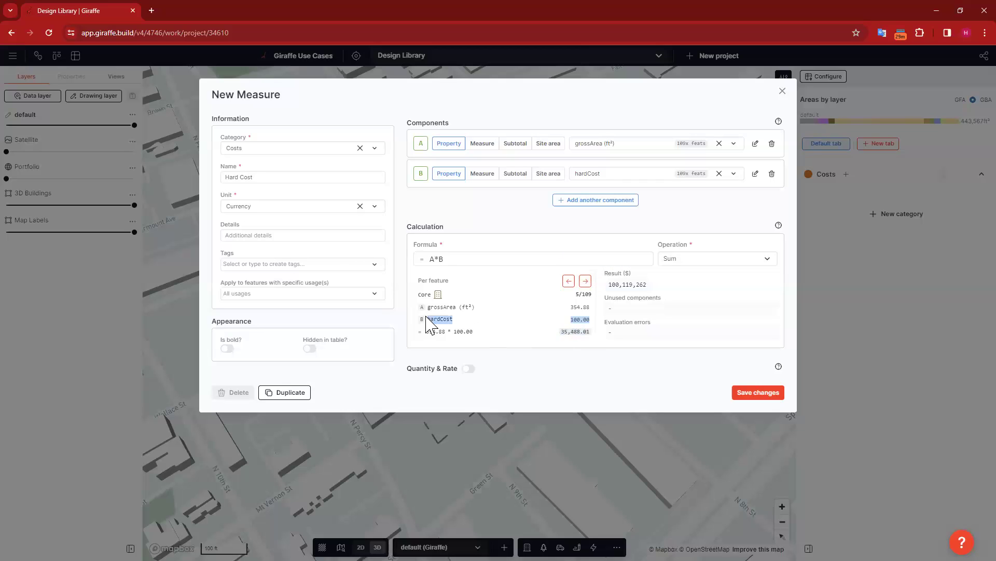
pyautogui.click(585, 282)
pyautogui.click(585, 283)
pyautogui.click(585, 282)
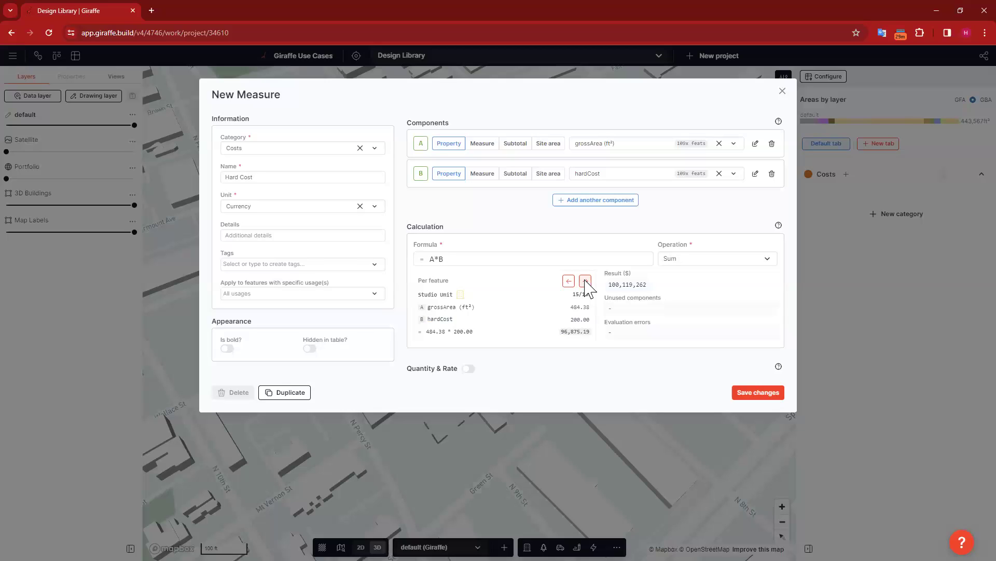
pyautogui.click(585, 282)
pyautogui.click(585, 282)
pyautogui.click(586, 282)
pyautogui.click(759, 393)
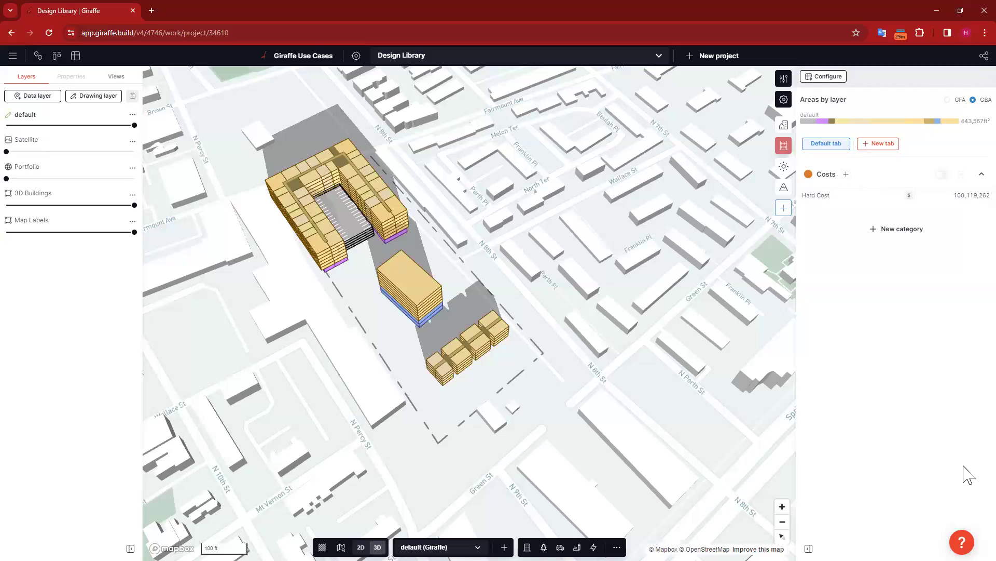
# - Duplicate the Hard Cost measure and name the copy Soft Cost
pyautogui.click(816, 196)
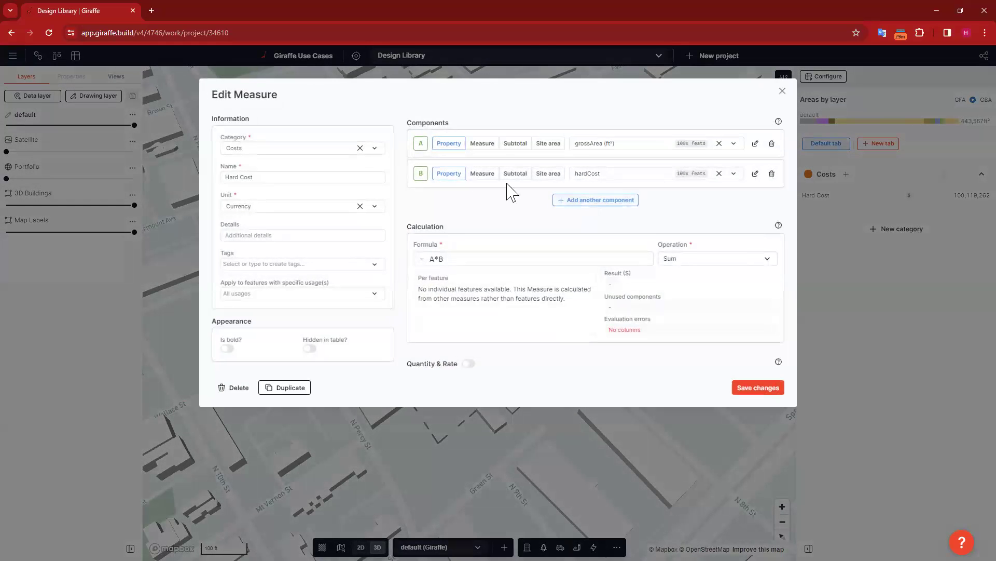
pyautogui.click(289, 394)
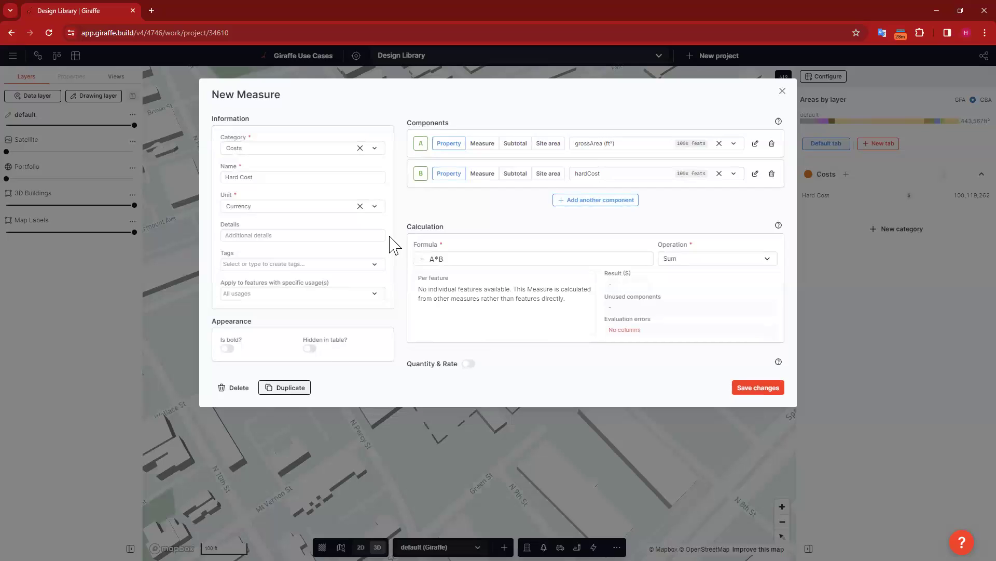
pyautogui.click(274, 177)
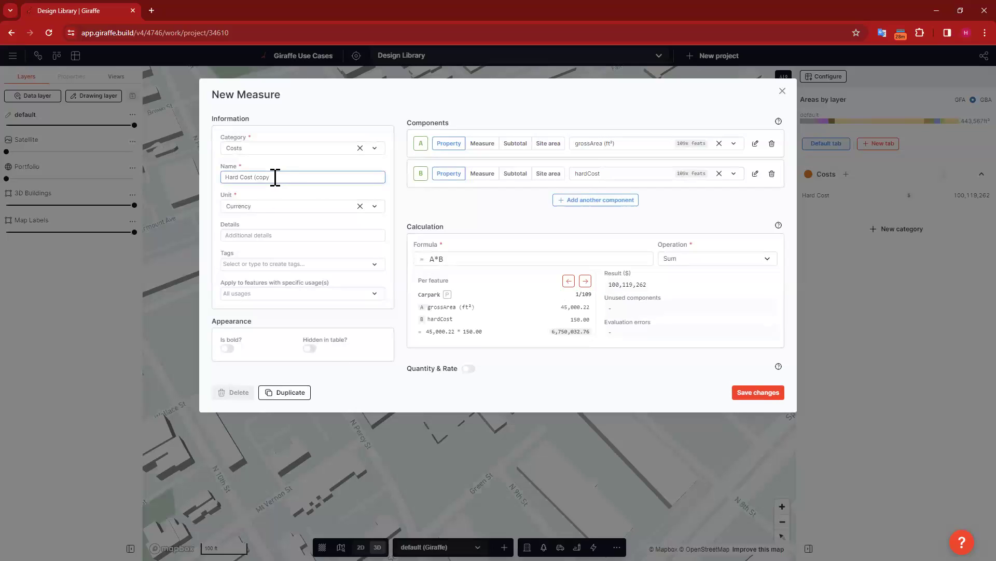
pyautogui.press('BackSpace')
pyautogui.press('BackSpace')
pyautogui.press('BackSpace')
pyautogui.press('BackSpace')
pyautogui.press('BackSpace')
pyautogui.press('BackSpace')
pyautogui.moveTo(238, 177); pyautogui.dragTo(211, 177)
pyautogui.write('Soft')
# - Replace component B of the Soft Cost measure with the softCost property and save the measure
pyautogui.click(603, 180)
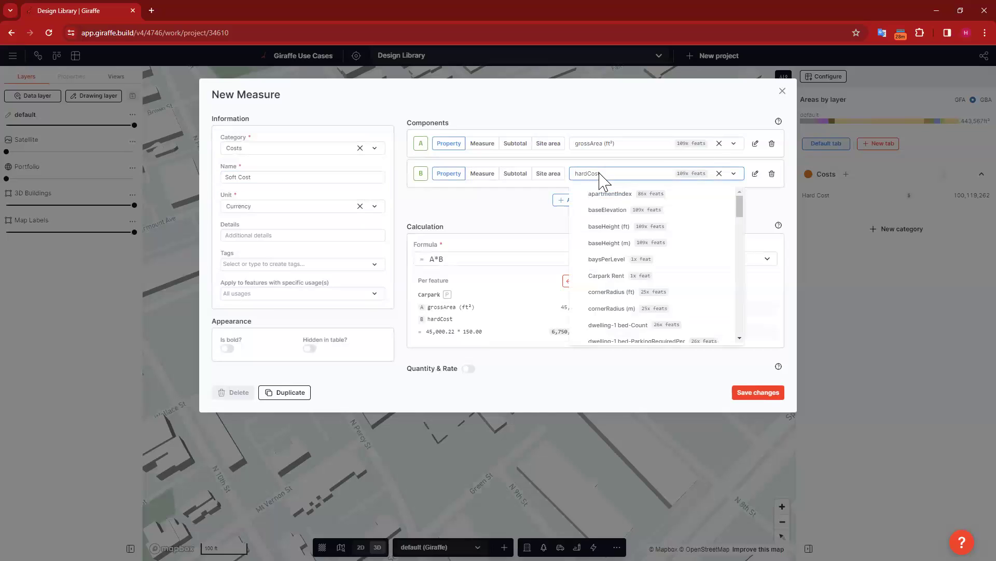
pyautogui.click(633, 193)
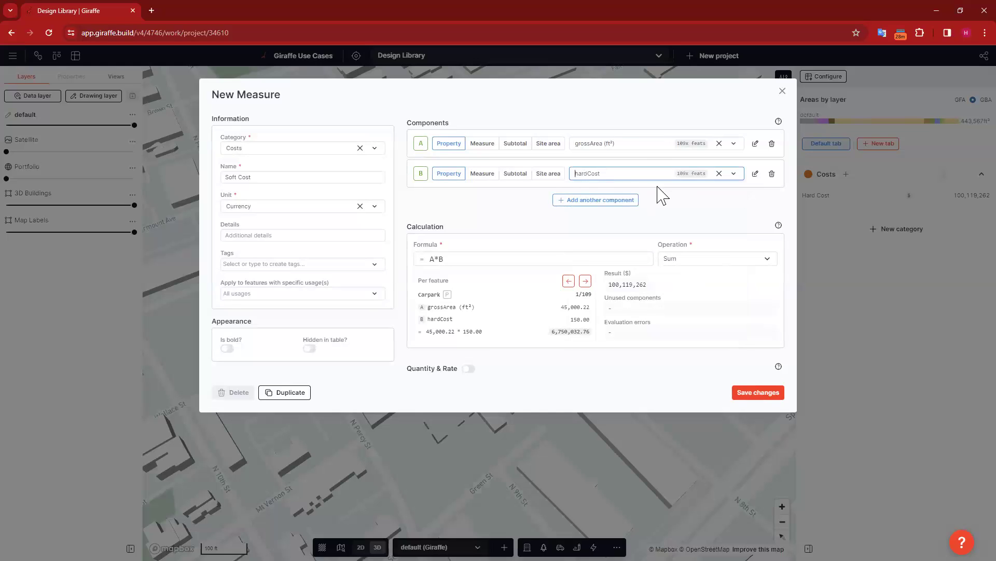
pyautogui.click(649, 176)
pyautogui.write('sof')
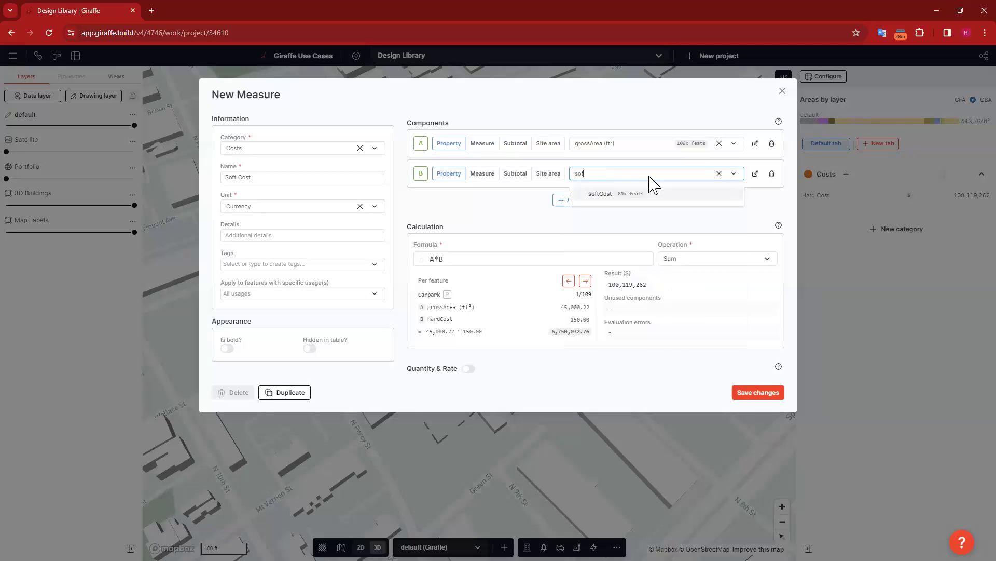
pyautogui.click(645, 195)
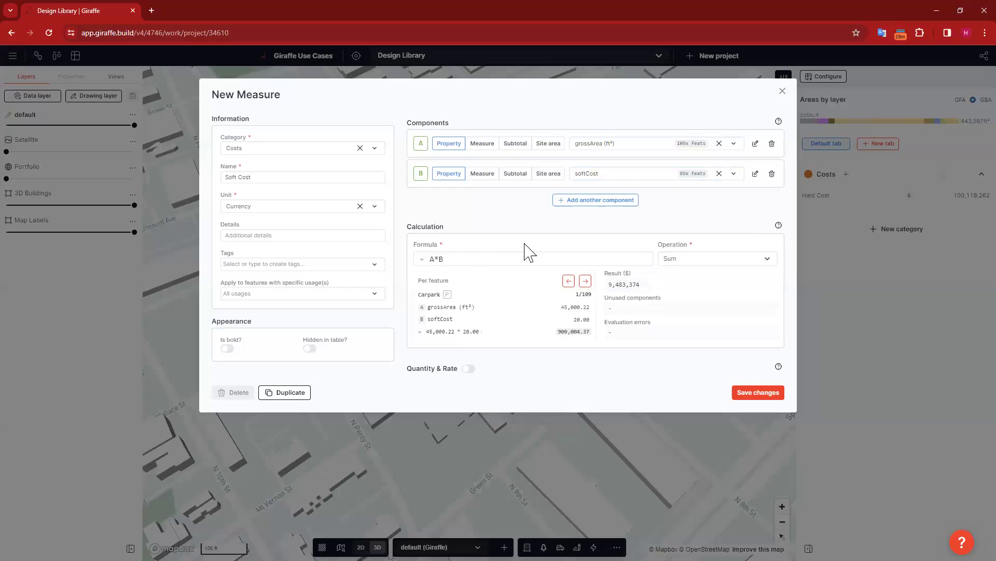
pyautogui.moveTo(645, 283); pyautogui.dragTo(609, 290)
pyautogui.click(758, 393)
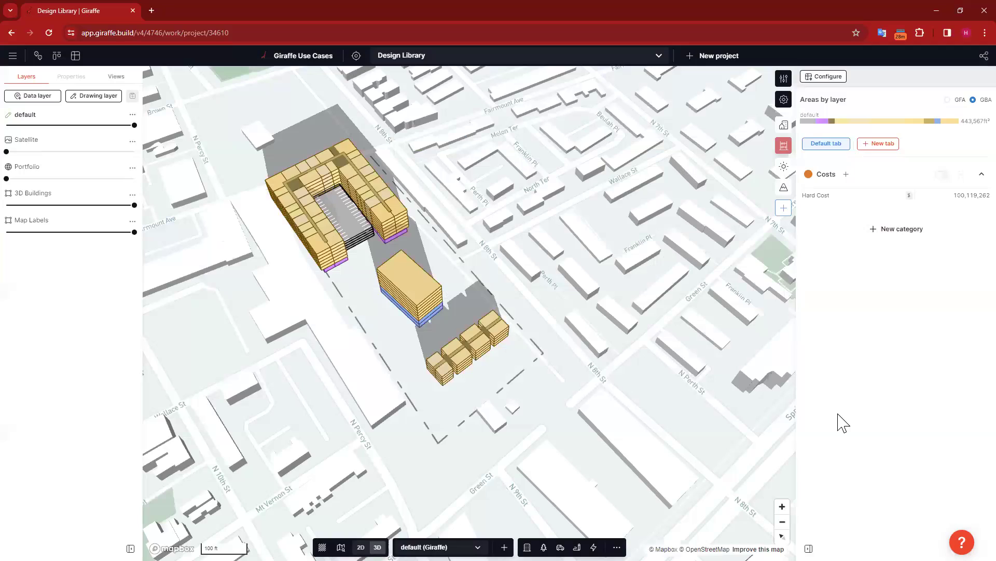
# - Start a new measure in the Costs category, named Contingency, with Currency ($) as its unit
pyautogui.click(847, 175)
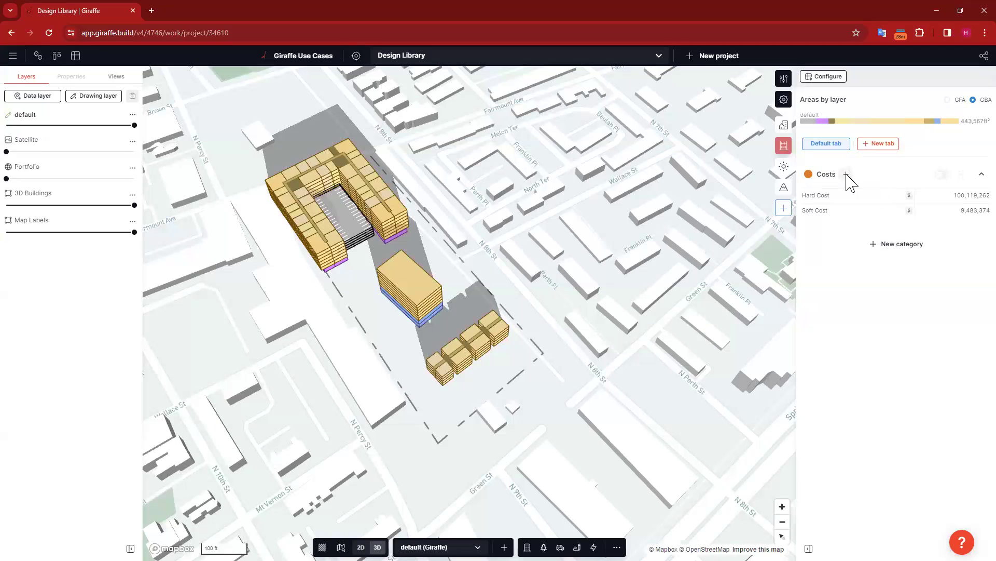
pyautogui.click(288, 176)
pyautogui.write('Conttingency')
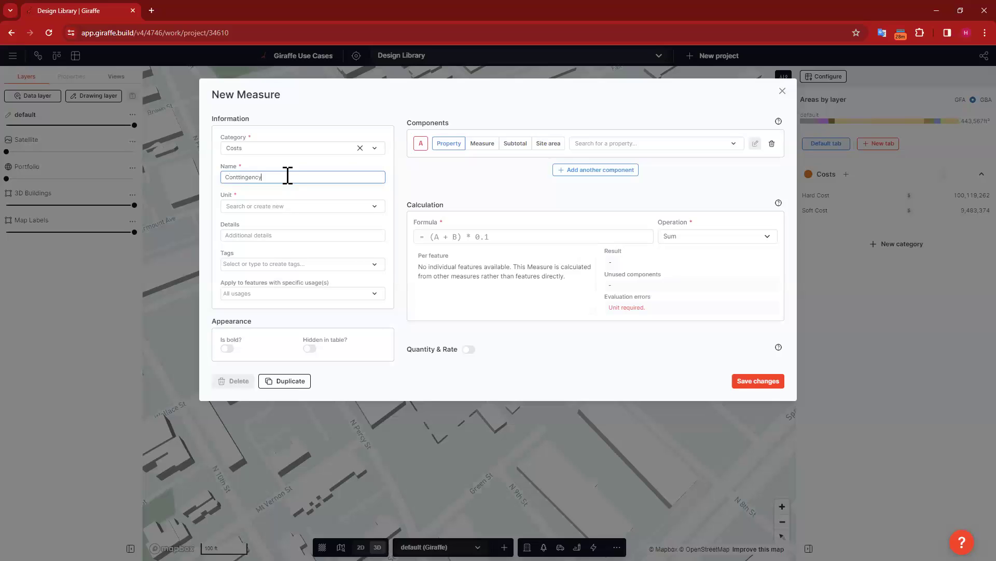
pyautogui.click(236, 177)
pyautogui.press('BackSpace')
pyautogui.click(264, 207)
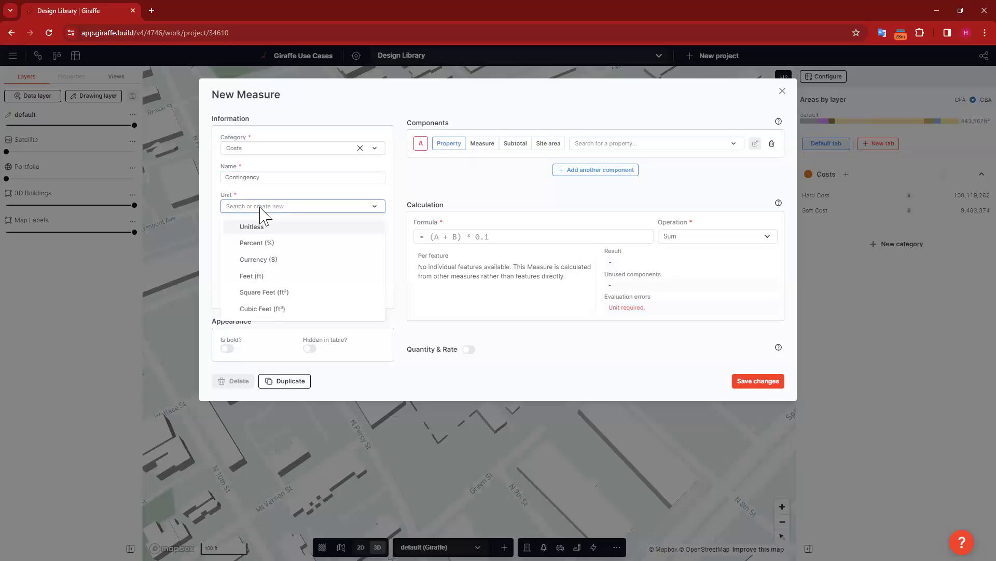
pyautogui.click(284, 260)
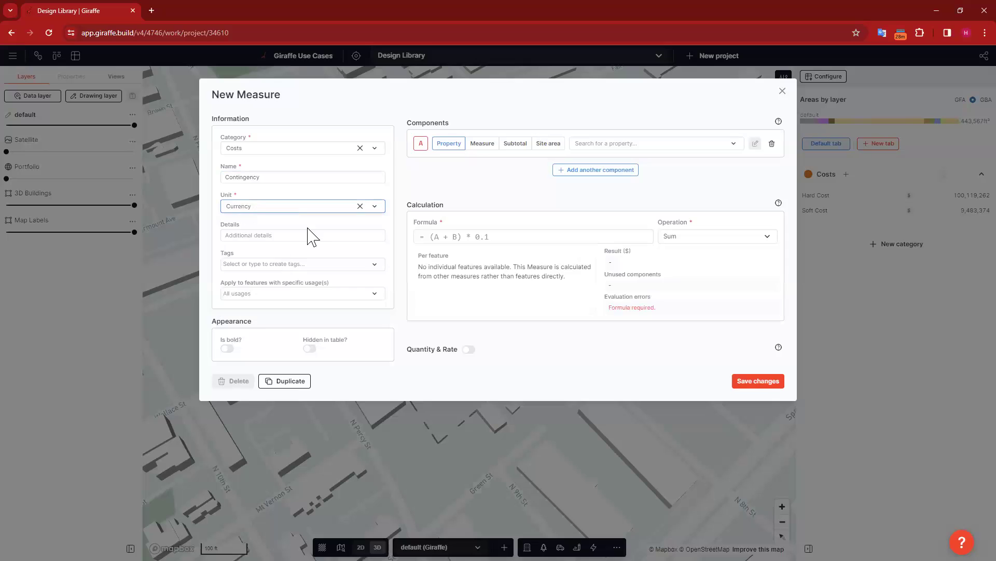
# - Add the Hard Cost and Soft Cost measures as components A and B of the Contingency measure
pyautogui.click(484, 145)
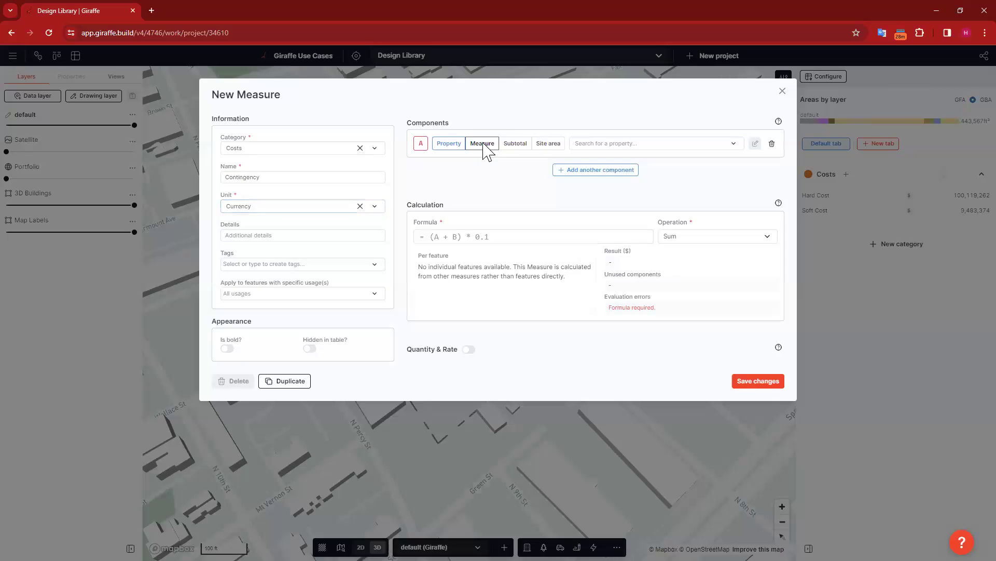
pyautogui.click(654, 146)
pyautogui.click(646, 180)
pyautogui.click(596, 171)
pyautogui.click(645, 175)
pyautogui.click(623, 222)
# - Set the Contingency measure's formula to (A+B)*.1 and save the measure
pyautogui.click(487, 264)
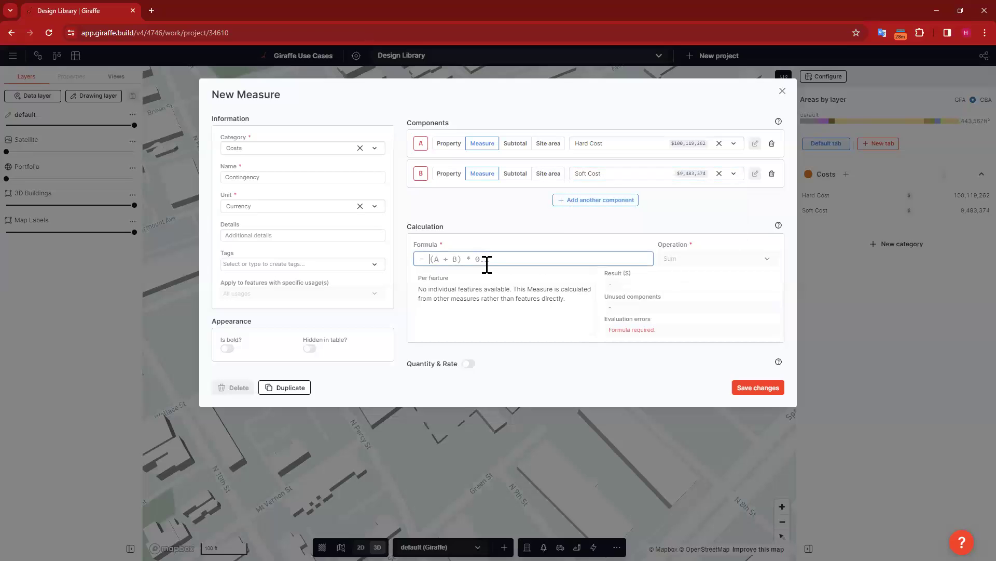
pyautogui.write('(A+B)*.1')
pyautogui.click(613, 286)
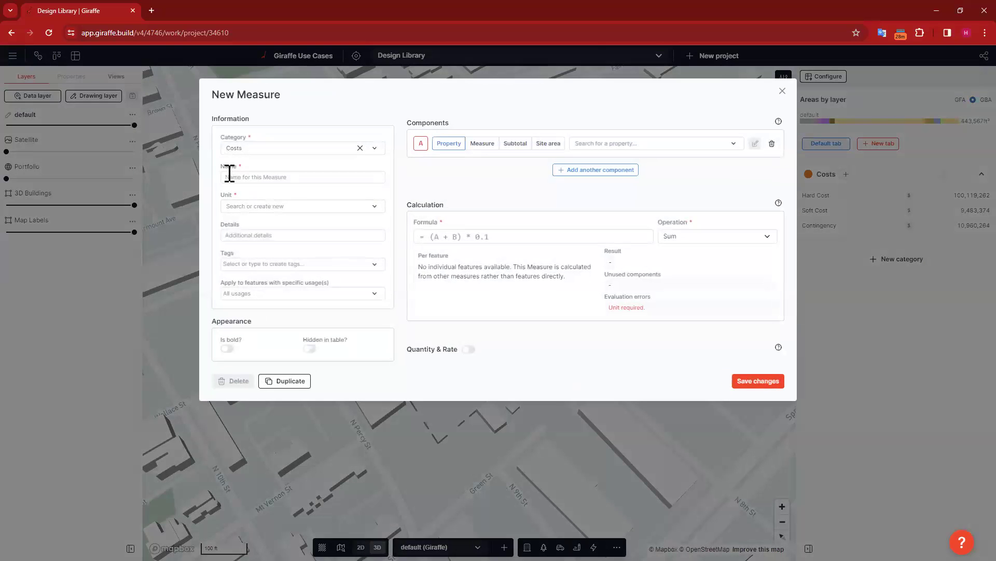
# - Name the new Costs measure Purchase price and give it Currency ($) as its unit
pyautogui.click(242, 177)
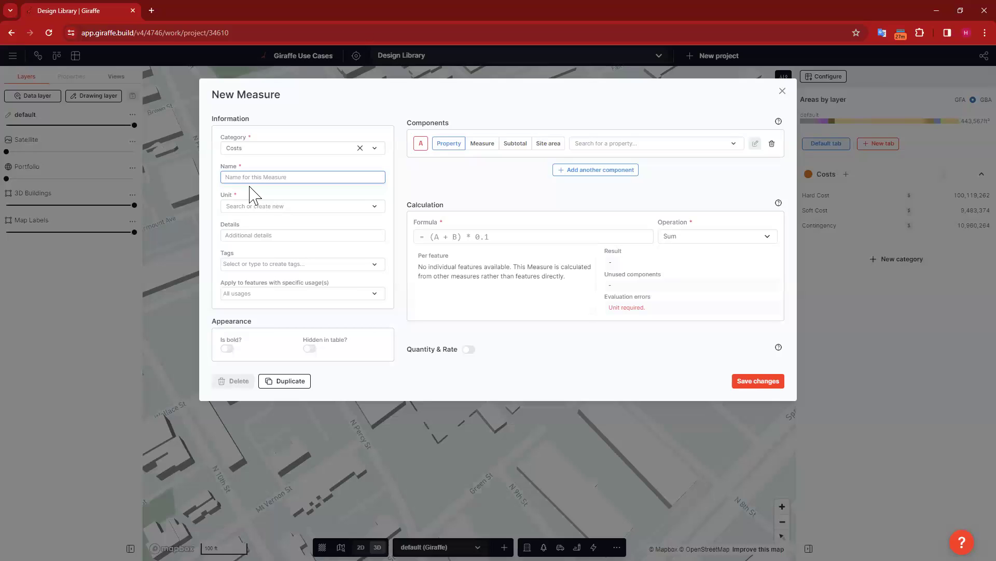
pyautogui.write('land')
pyautogui.press('BackSpace')
pyautogui.press('BackSpace')
pyautogui.press('BackSpace')
pyautogui.press('BackSpace')
pyautogui.press('BackSpace')
pyautogui.write('Purchase price')
pyautogui.click(261, 206)
pyautogui.click(258, 259)
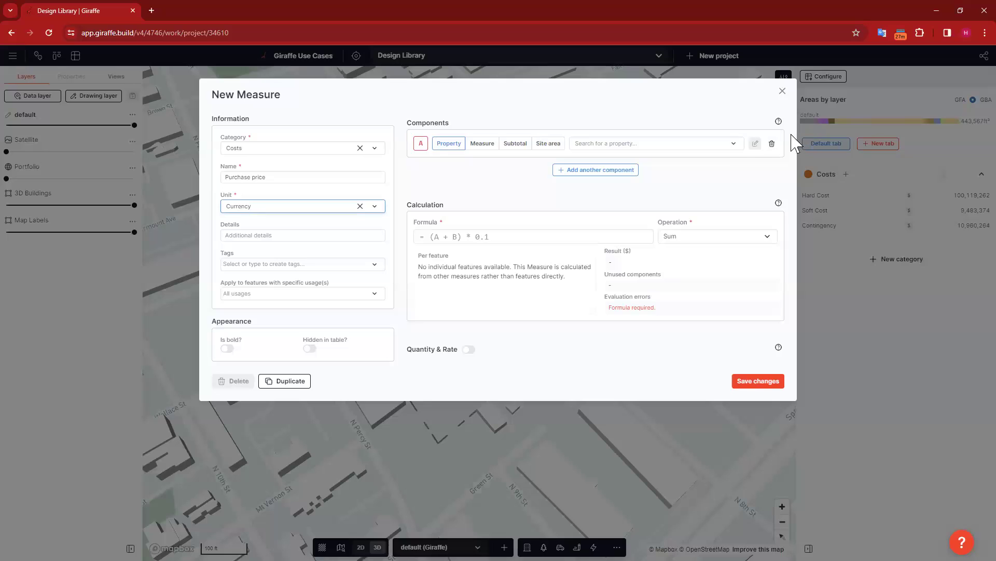
# - Remove the empty component from the Purchase price measure, set its formula to the constant 2000000 and save the measure
pyautogui.click(772, 144)
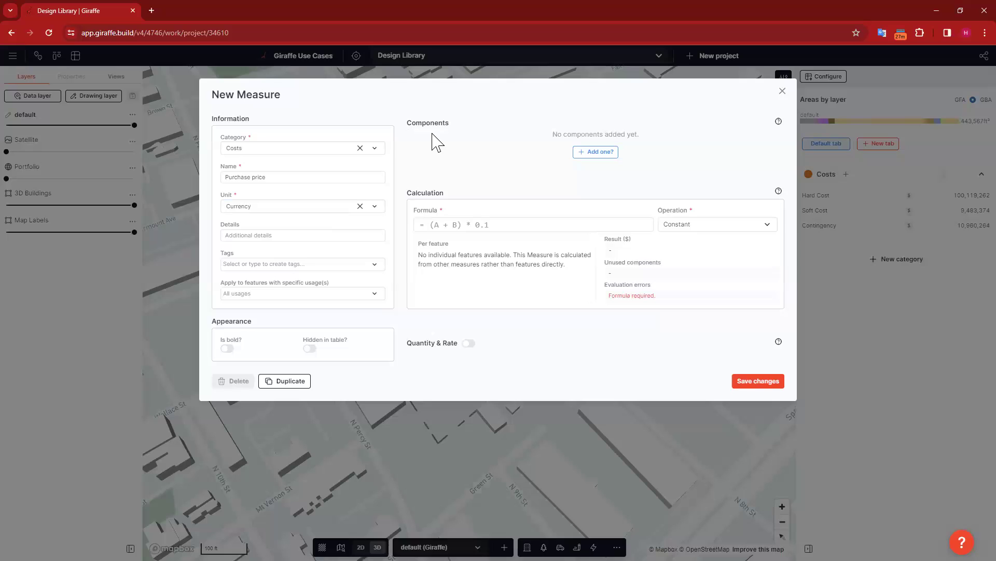
pyautogui.click(465, 225)
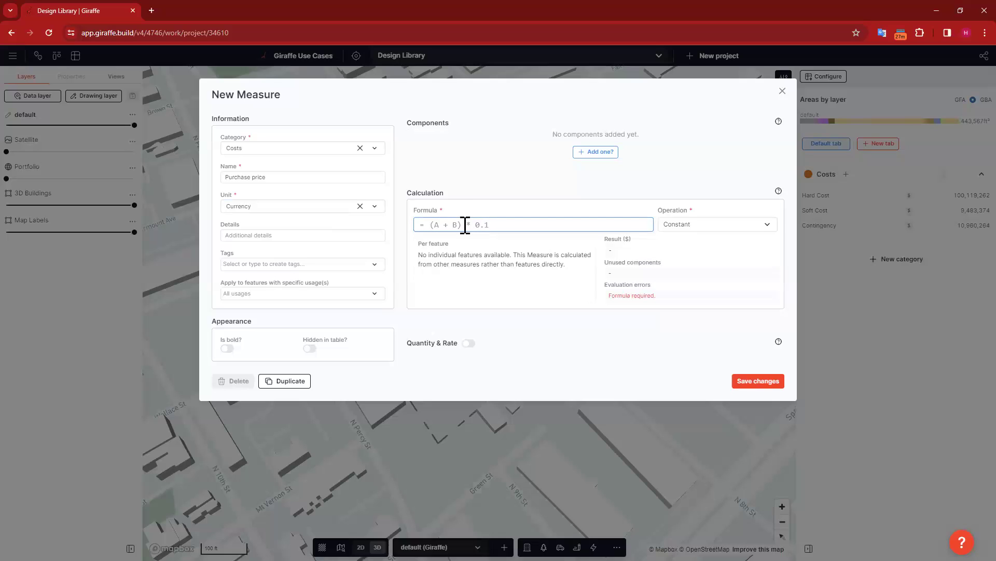
pyautogui.write('2000000')
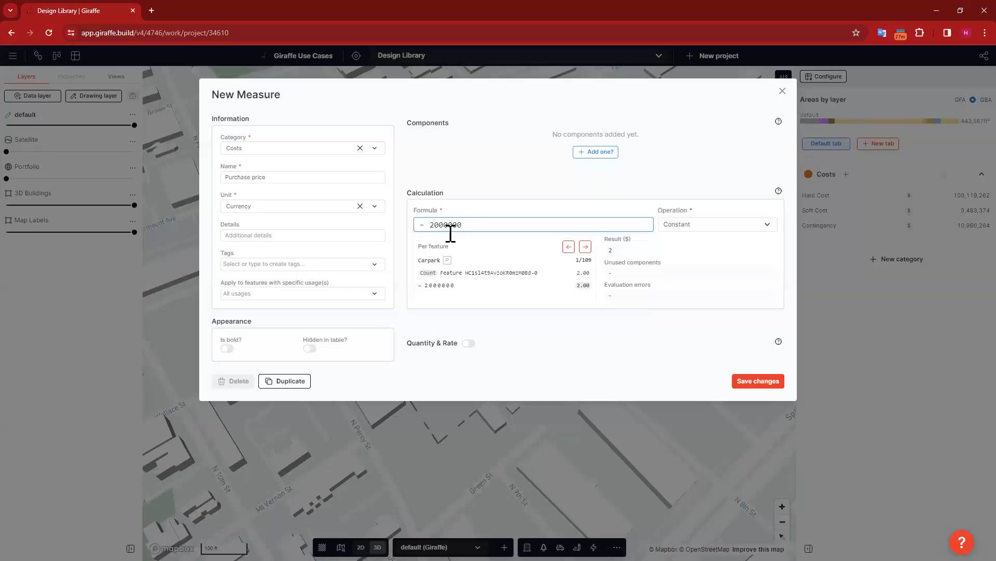
pyautogui.click(716, 365)
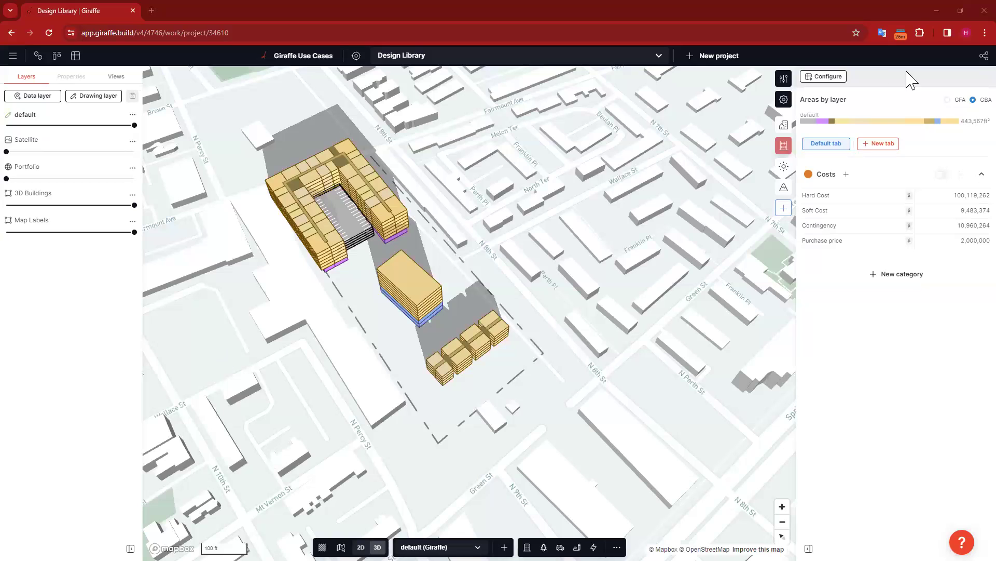
# - Create a new analytics category labelled Income
pyautogui.click(908, 275)
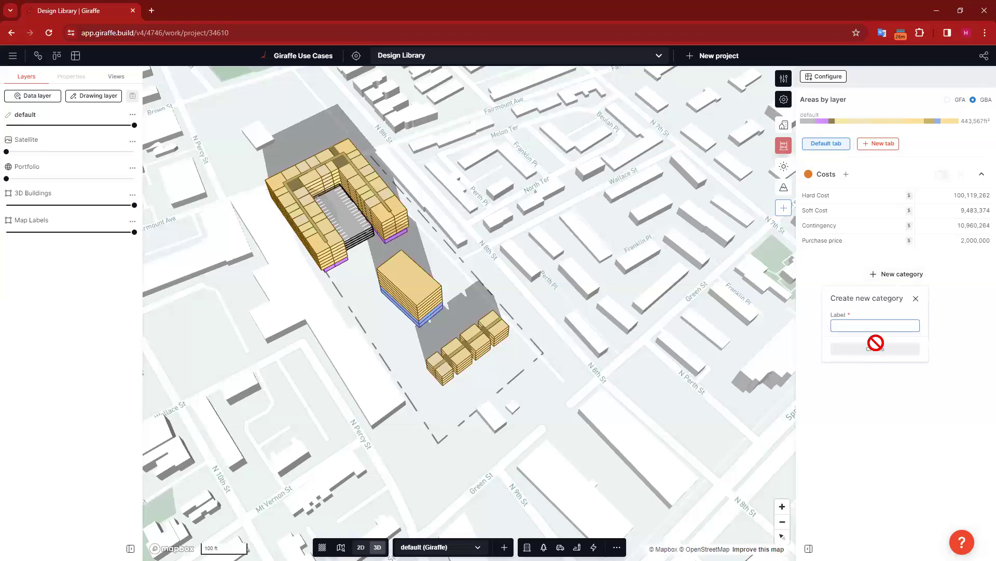
pyautogui.write('Income')
pyautogui.click(908, 349)
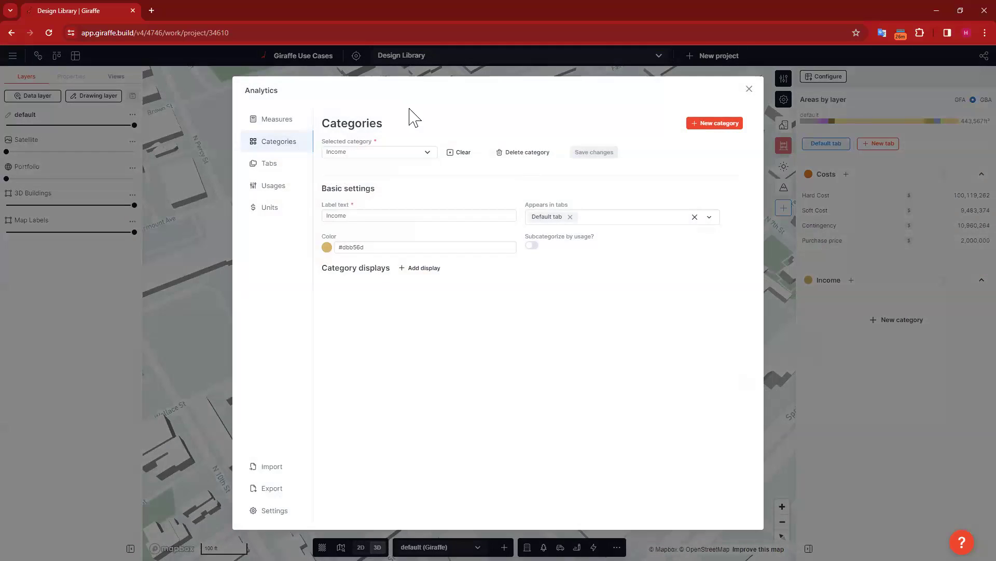
# - Change the Income category's color to bright green, save the change and return to the project analytics
pyautogui.click(327, 247)
pyautogui.click(311, 382)
pyautogui.moveTo(370, 298); pyautogui.dragTo(439, 275)
pyautogui.click(846, 380)
pyautogui.click(594, 154)
pyautogui.click(881, 375)
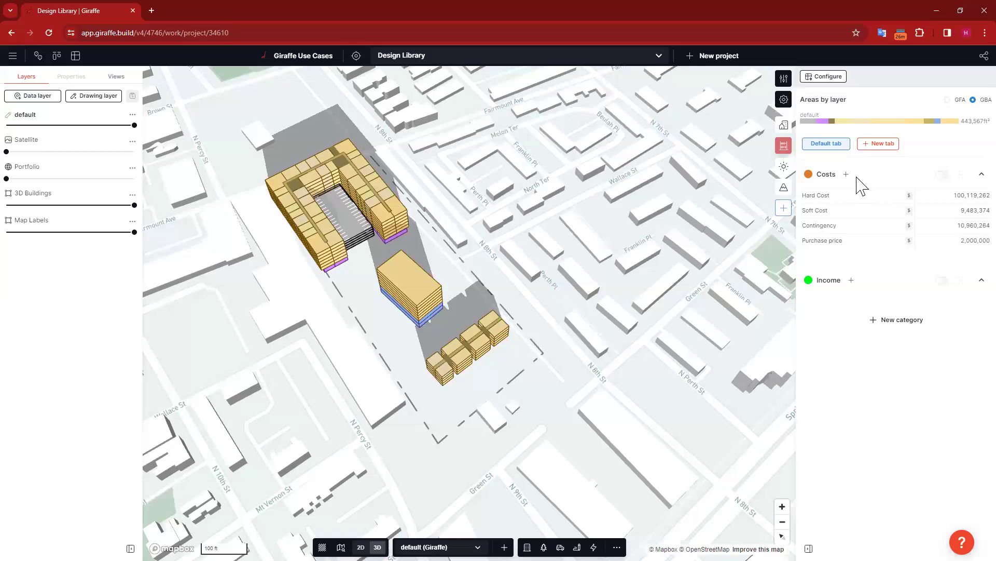
# - Start a new measure in the Income category, named Apartment Rent, with Currency ($) as its unit
pyautogui.click(851, 280)
pyautogui.click(286, 177)
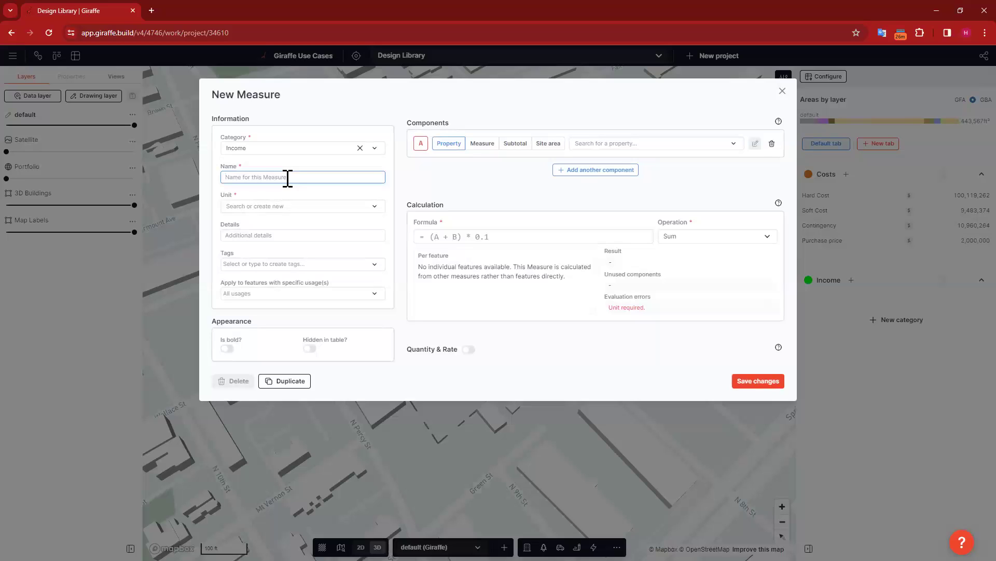
pyautogui.write('Apartment Rent')
pyautogui.click(296, 206)
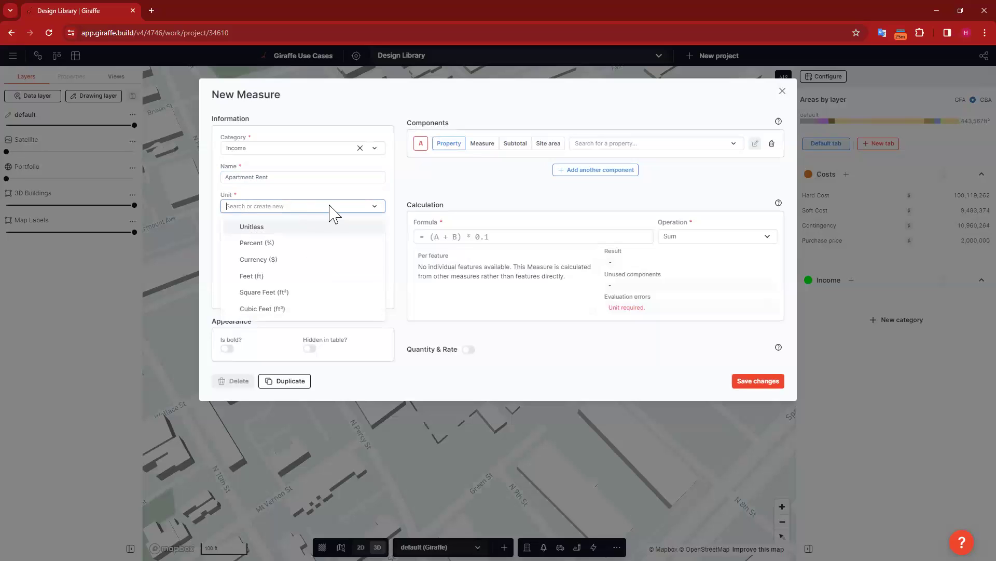
pyautogui.click(262, 262)
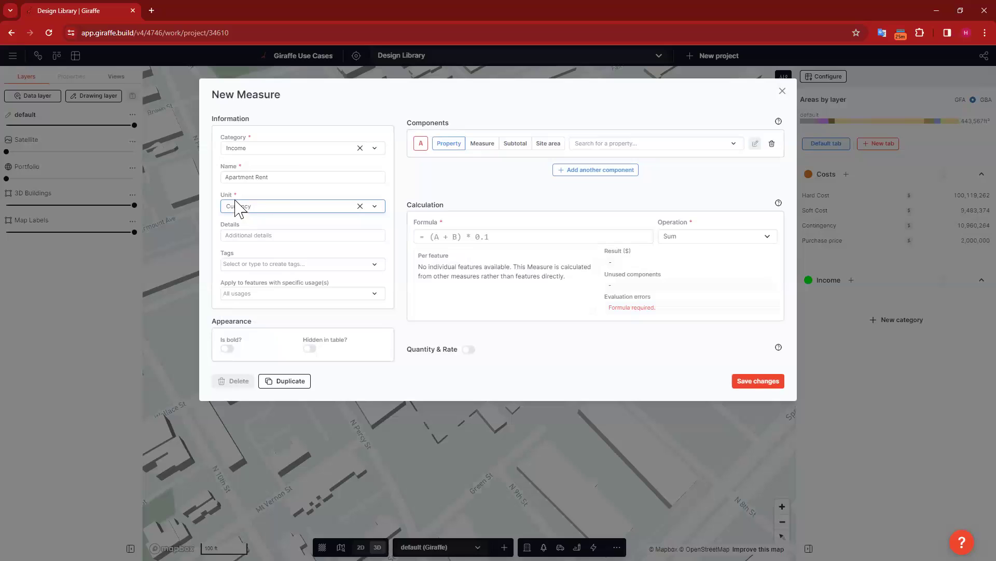
pyautogui.click(608, 116)
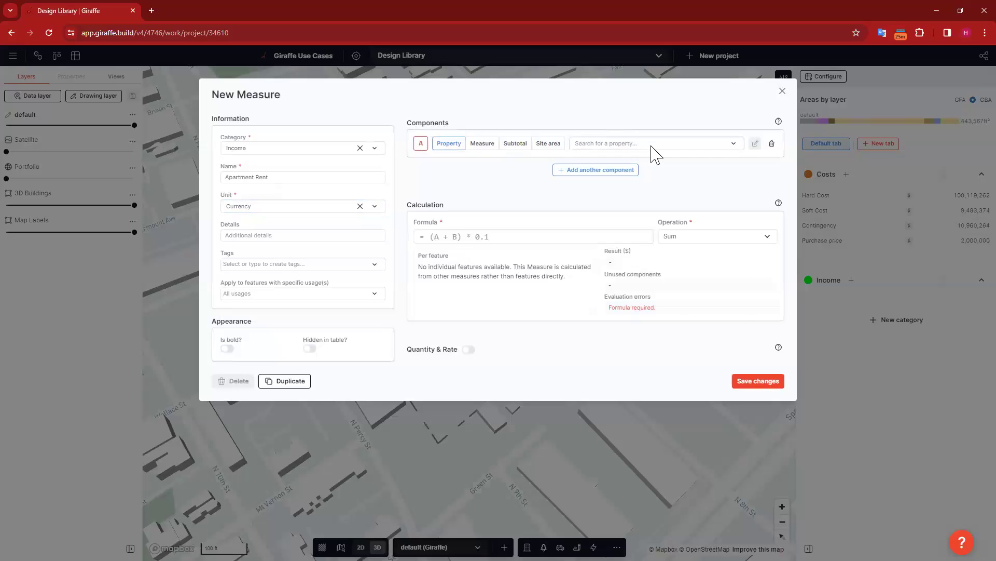
# - Set component A of the Apartment Rent measure to the dwellingTotalPrice property
pyautogui.click(654, 146)
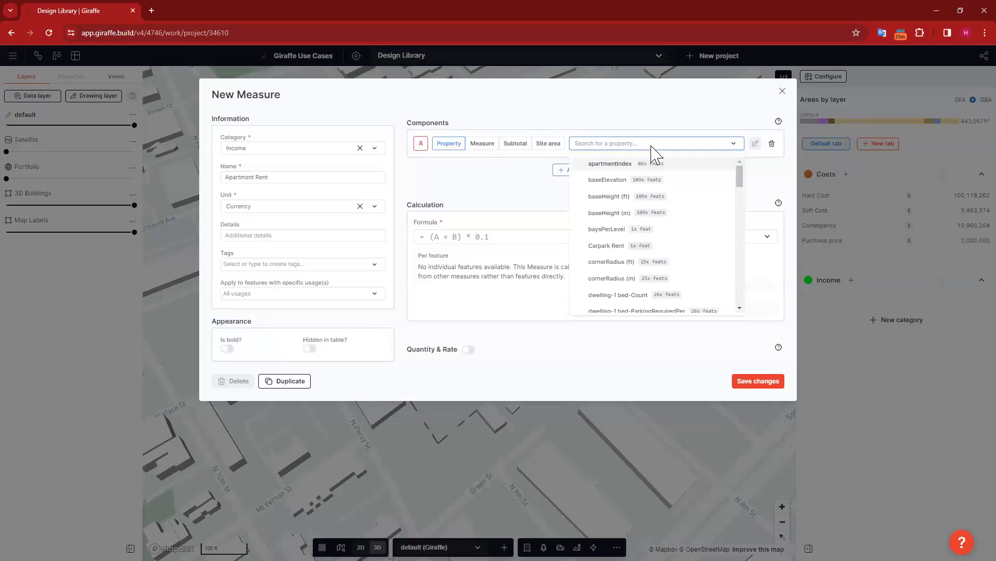
pyautogui.write('dwell')
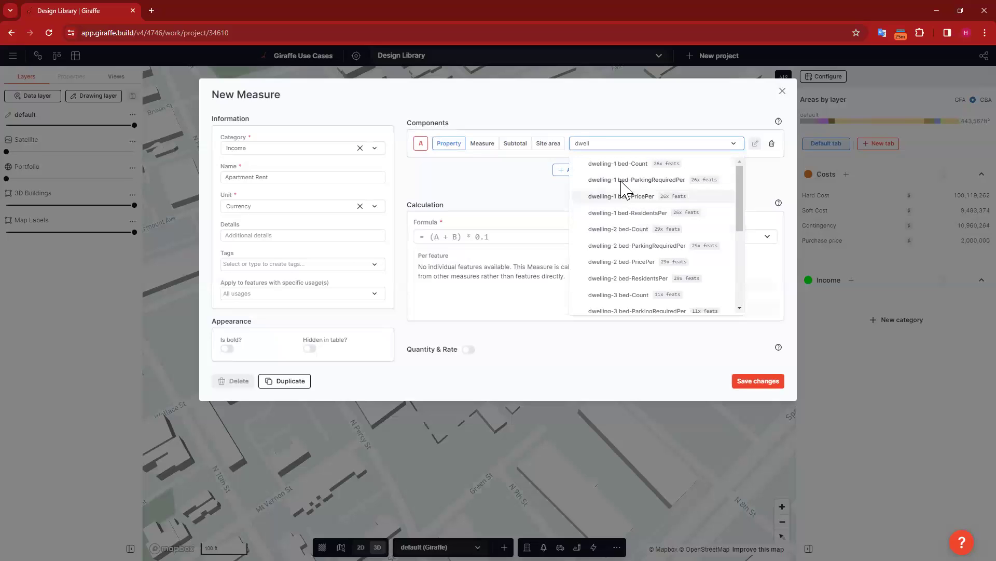
pyautogui.write('gto')
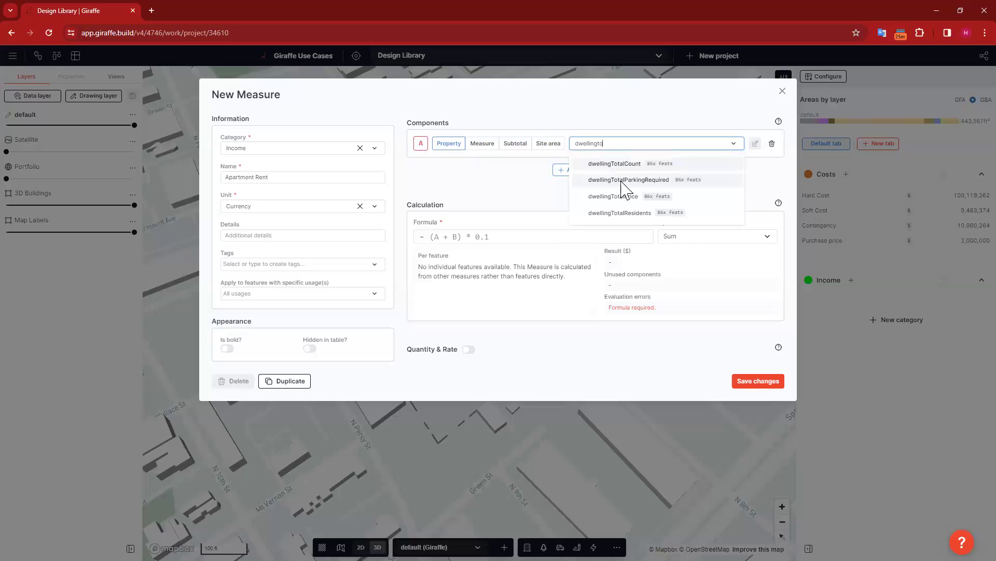
pyautogui.click(654, 199)
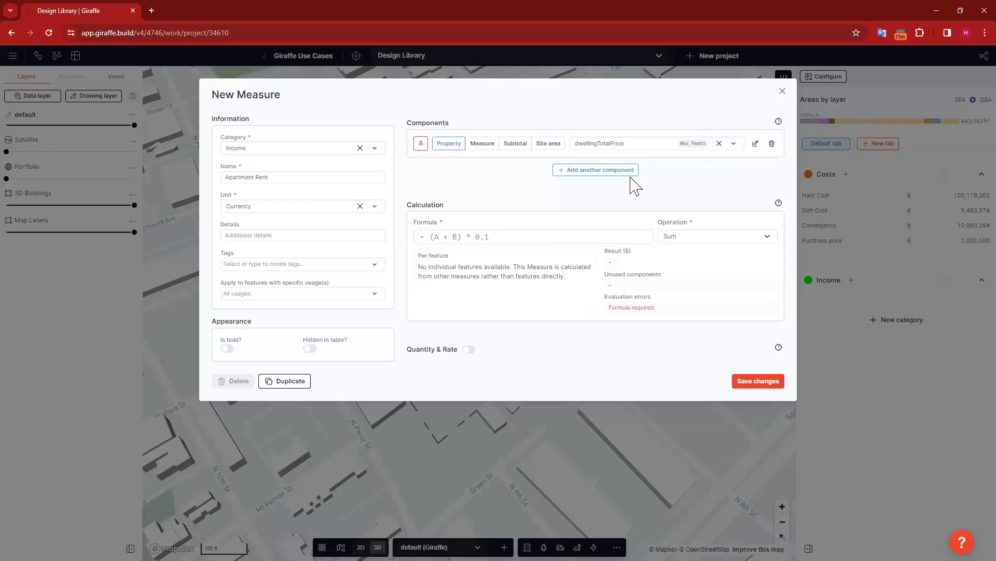
# - Set the Apartment Rent measure's formula to A*12, check the result and save the measure
pyautogui.click(482, 237)
pyautogui.write('A*12')
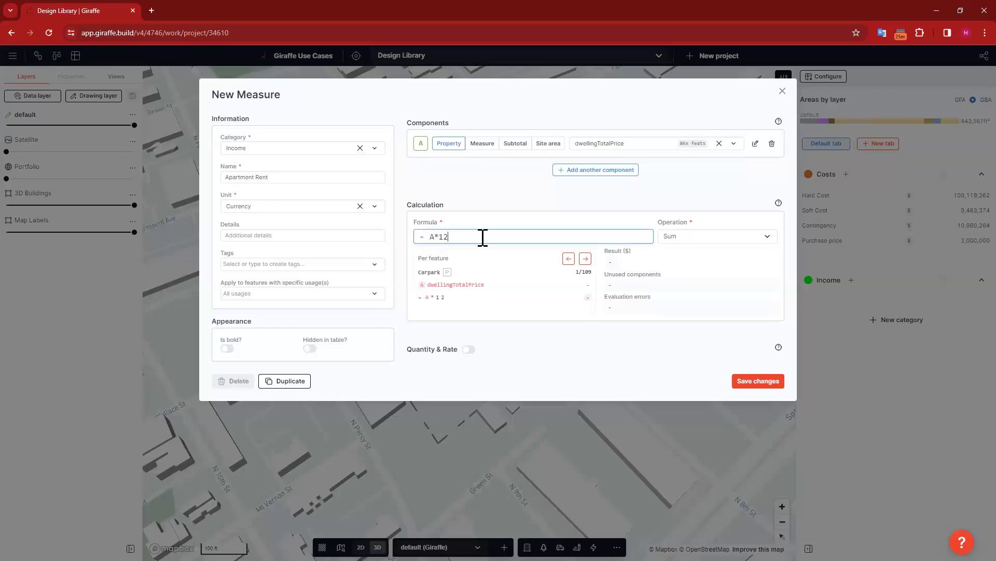
pyautogui.click(510, 191)
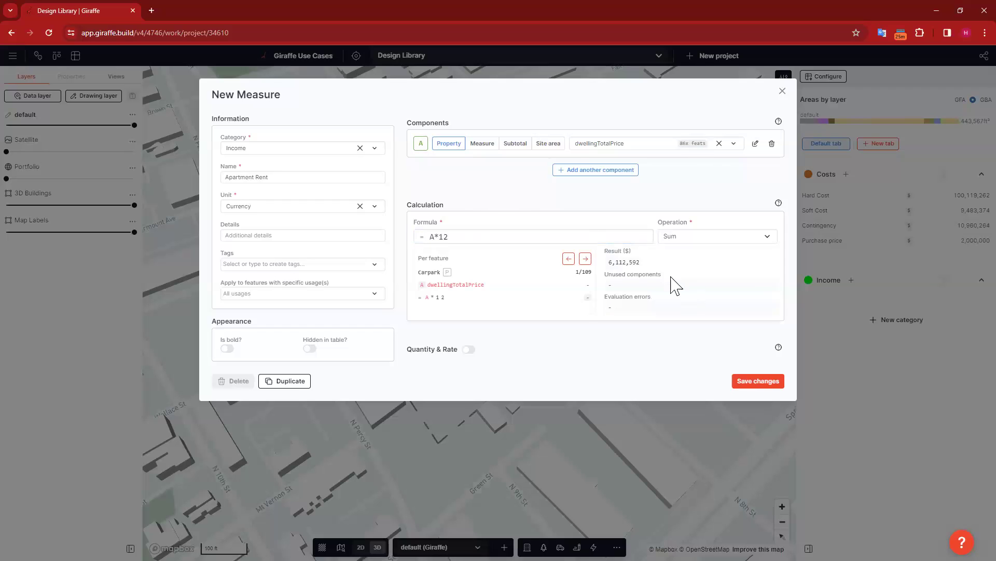
pyautogui.moveTo(641, 261); pyautogui.dragTo(595, 257)
pyautogui.click(654, 264)
pyautogui.click(768, 385)
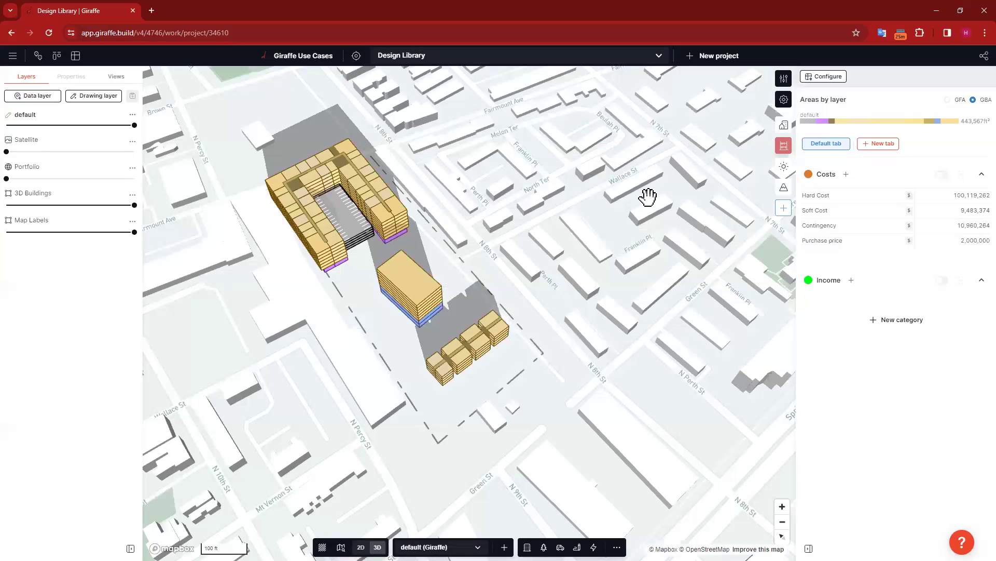
# - Start a new measure in the Income category, named parking rent, with Currency ($) as its unit
pyautogui.click(851, 280)
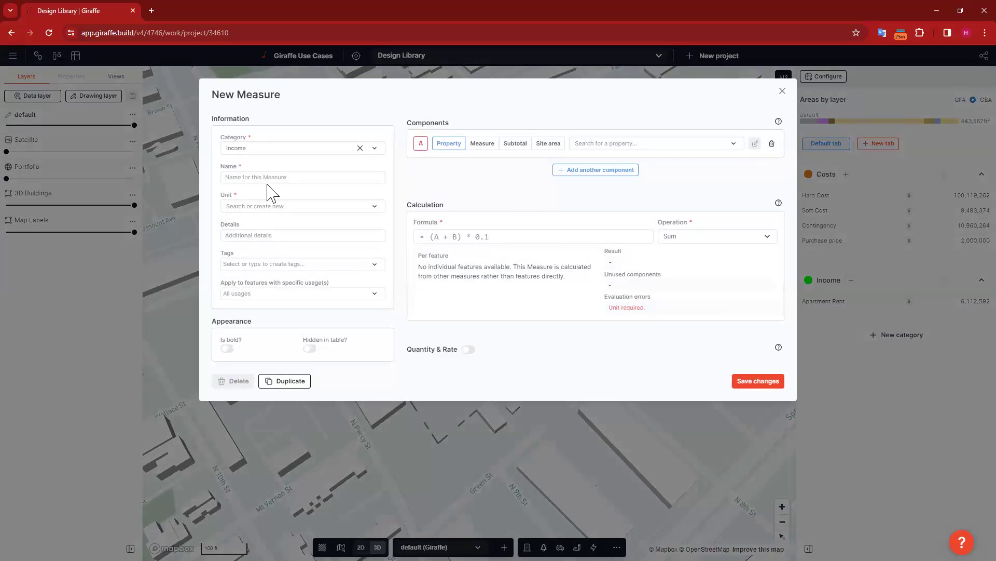
pyautogui.click(272, 177)
pyautogui.write('park')
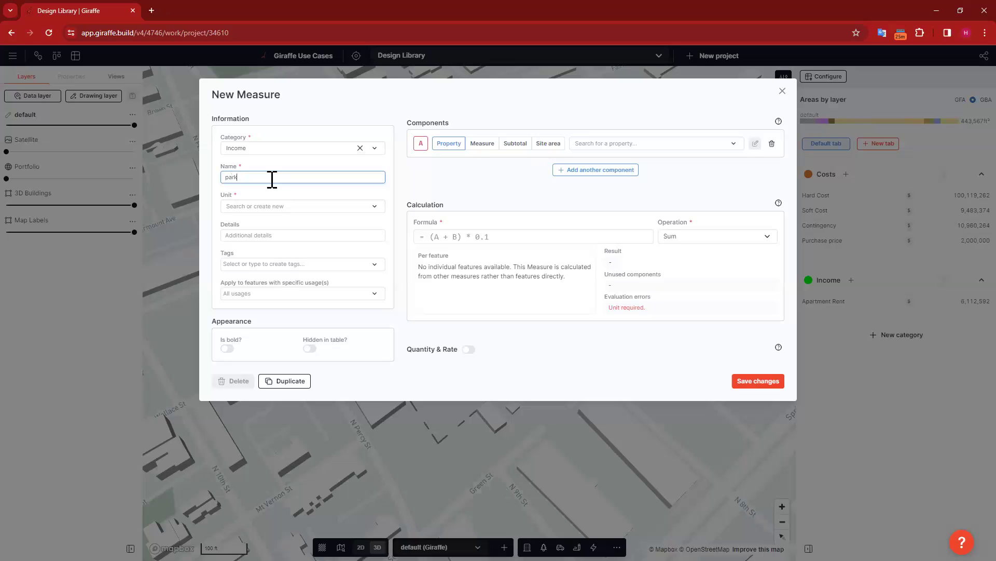
pyautogui.click(280, 208)
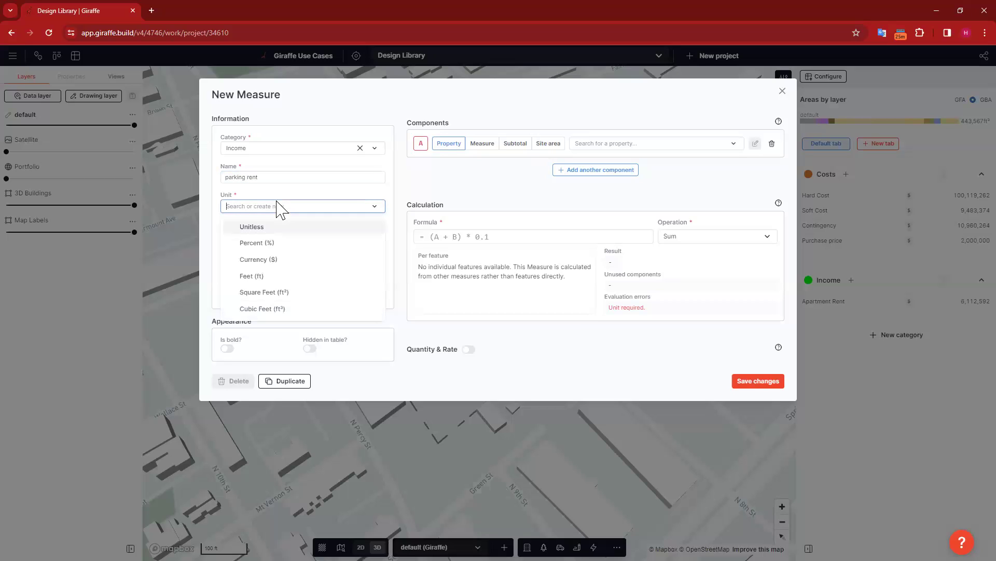
pyautogui.click(280, 259)
# - Add the Carpark Rent and parkingBayCount properties as components A and B of the parking rent measure
pyautogui.click(618, 145)
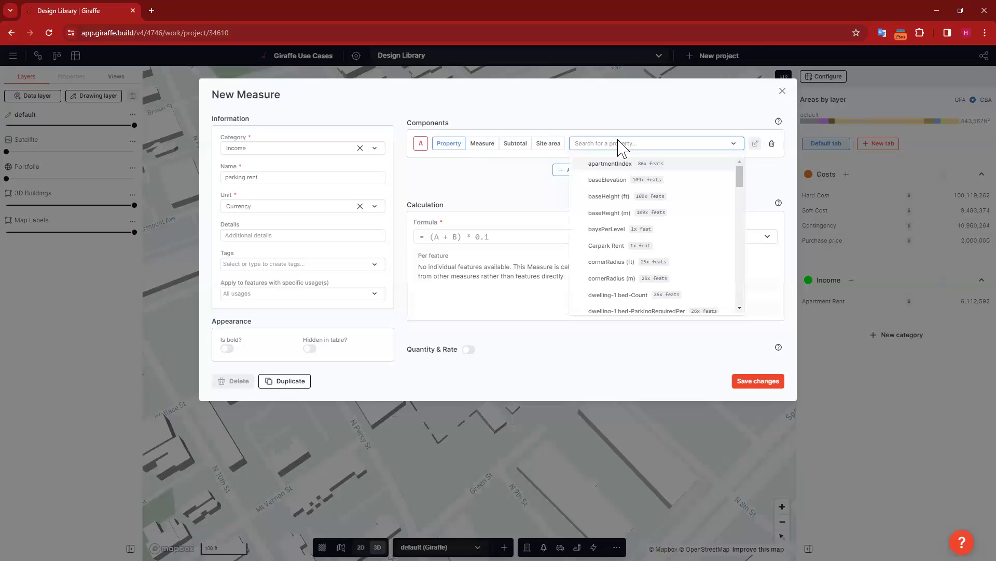
pyautogui.write('park Rent')
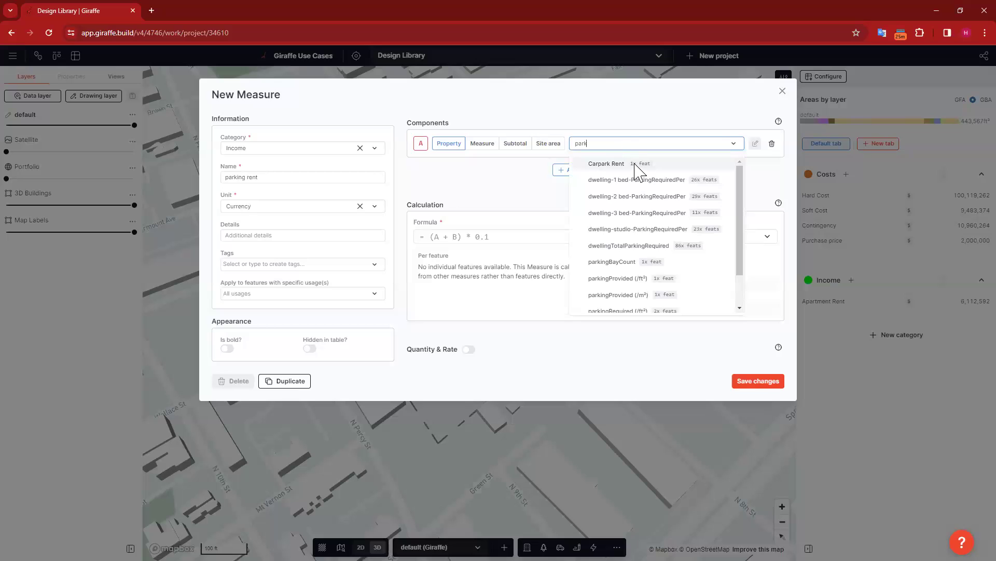
pyautogui.click(636, 164)
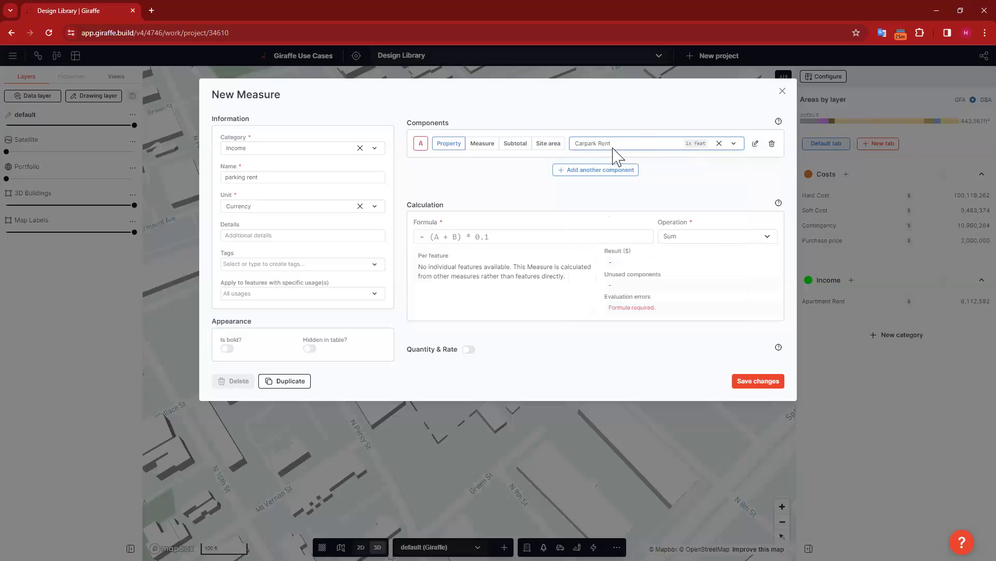
pyautogui.click(596, 171)
pyautogui.click(621, 175)
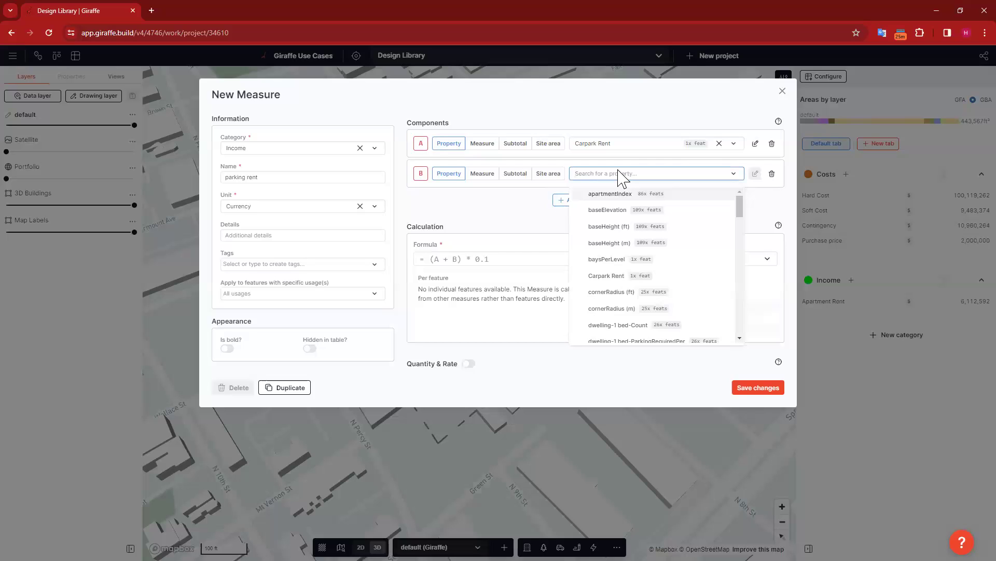
pyautogui.write('bays')
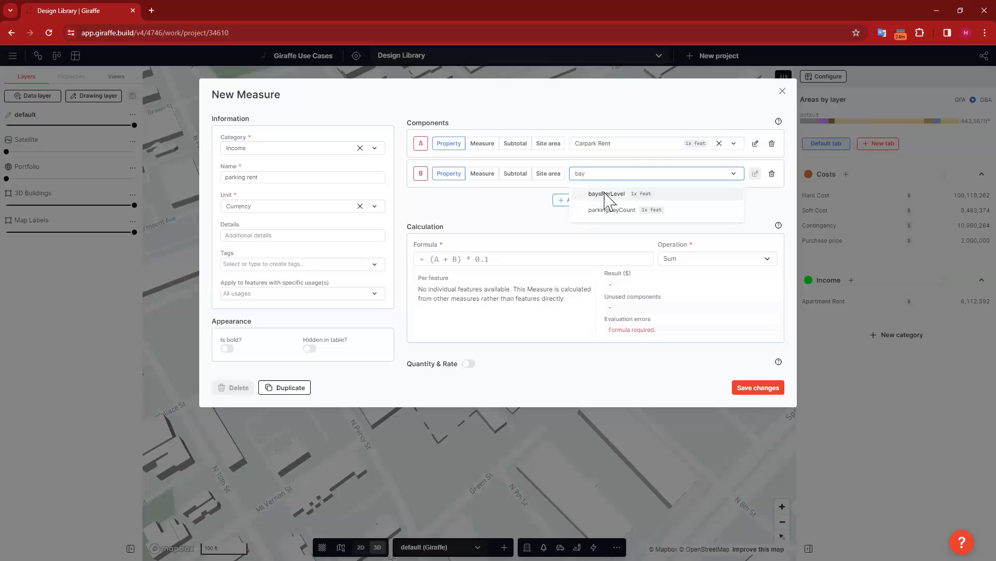
pyautogui.click(616, 208)
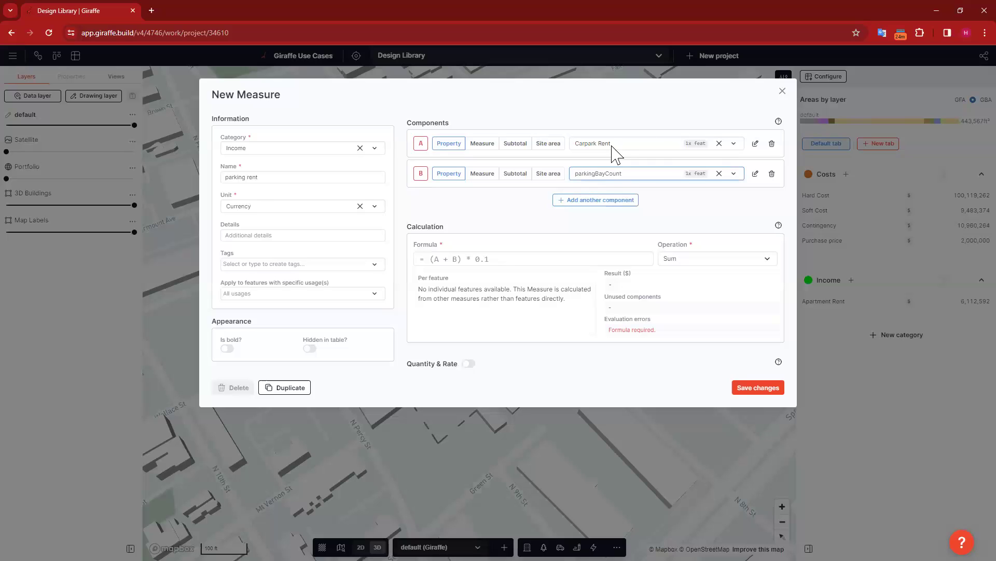
# - Set the parking rent measure's formula to A*B*12 and save the measure
pyautogui.click(455, 258)
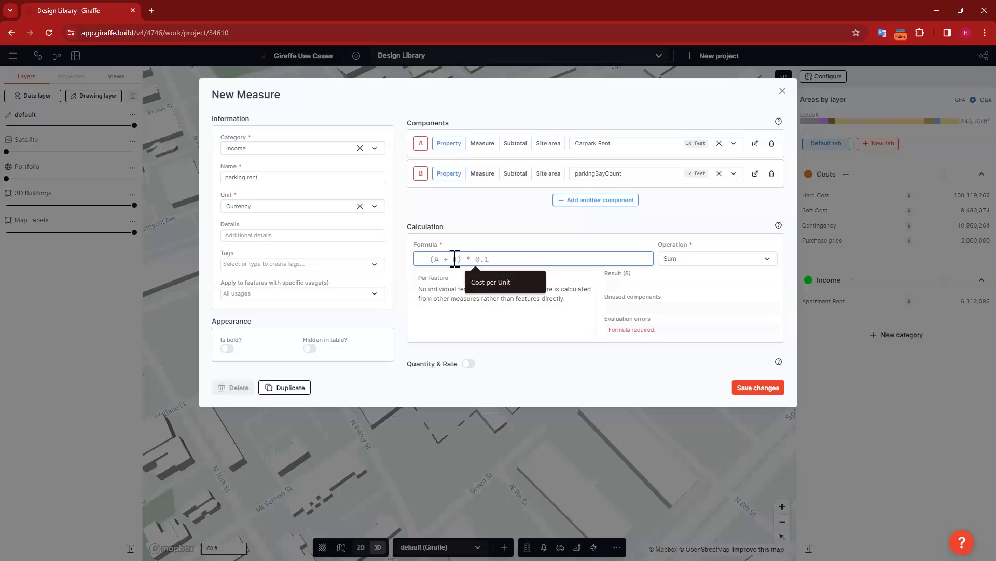
pyautogui.write('A*B*12')
pyautogui.click(478, 223)
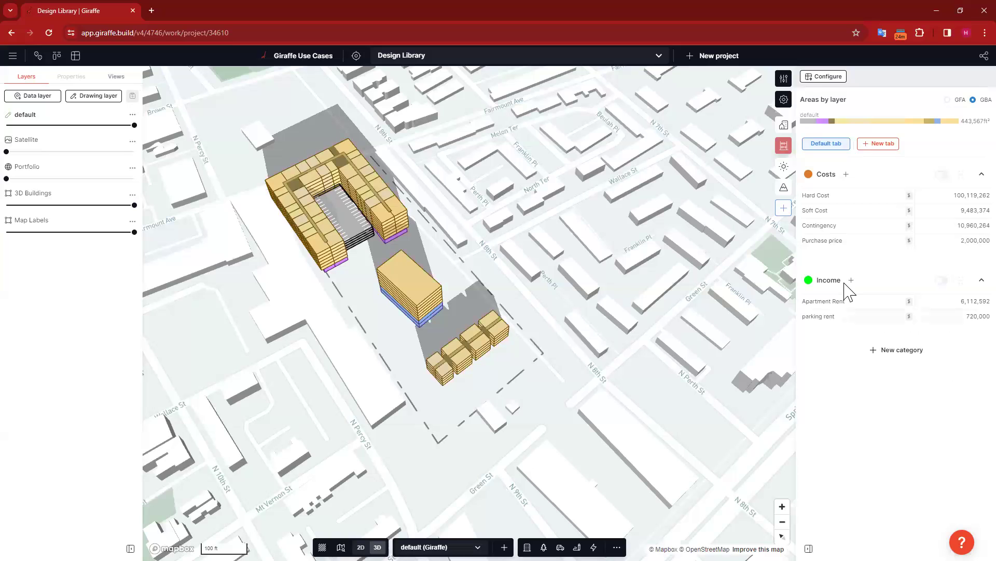
# - Start a new measure in the Income category, named Retail rent, with Currency ($) as its unit
pyautogui.click(851, 280)
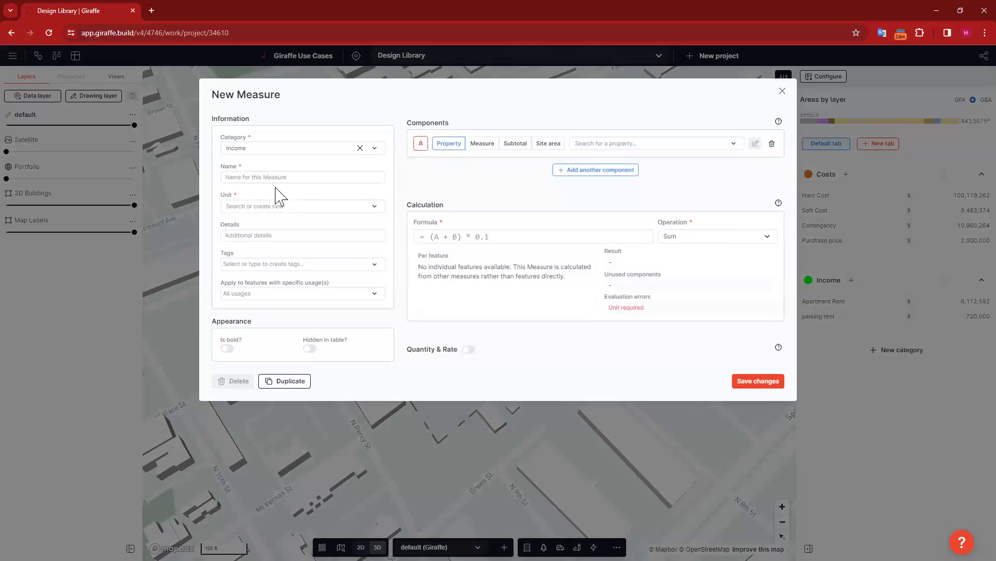
pyautogui.click(273, 177)
pyautogui.write('Retail rent')
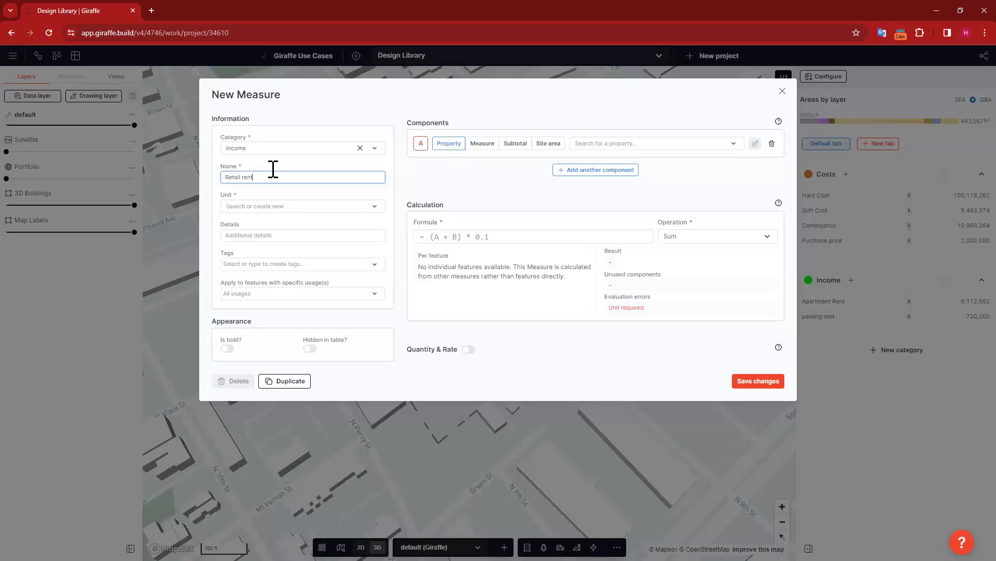
pyautogui.click(304, 207)
pyautogui.click(291, 258)
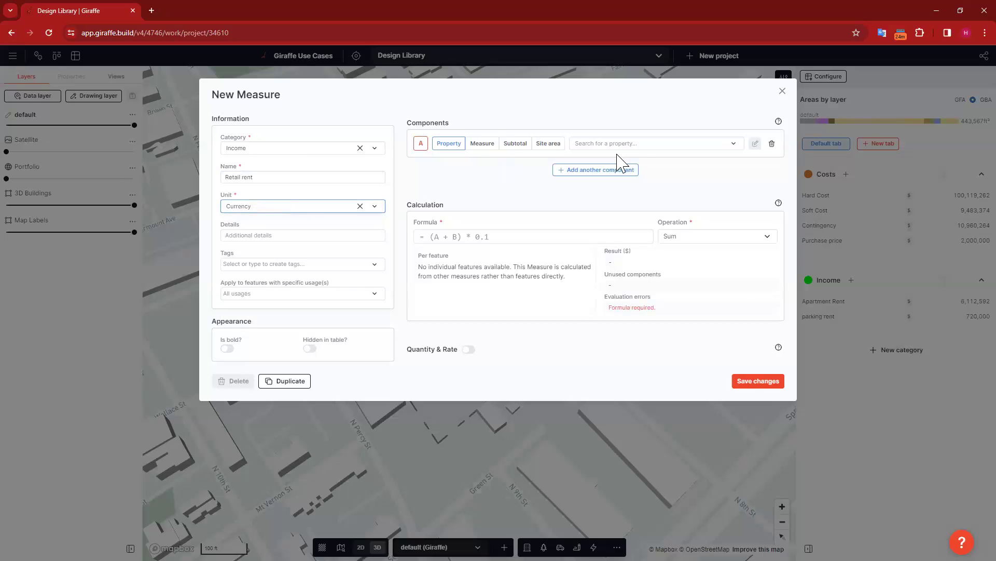
# - Add the netArea (ft²) and netRent properties as components A and B of the Retail rent measure
pyautogui.click(639, 146)
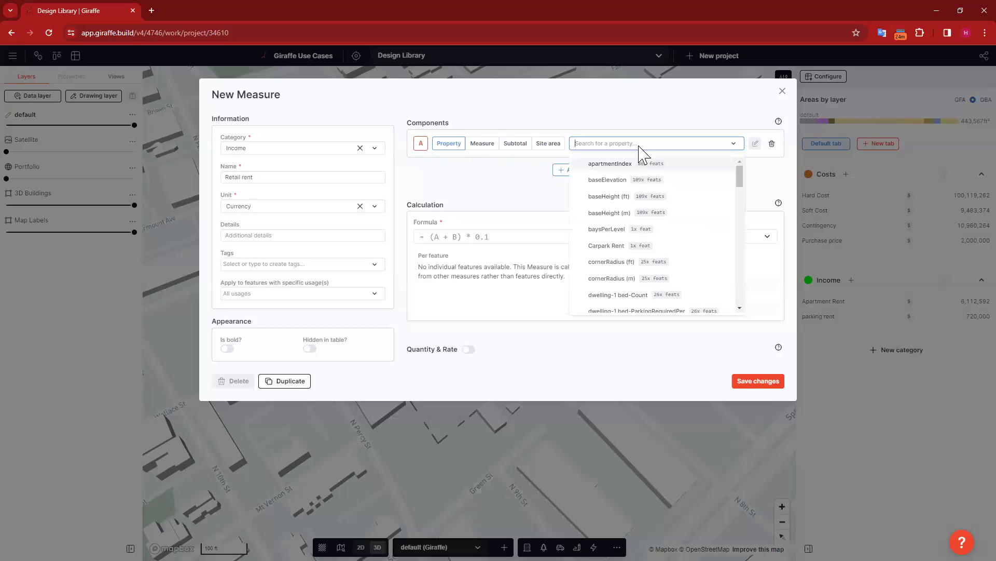
pyautogui.write('net')
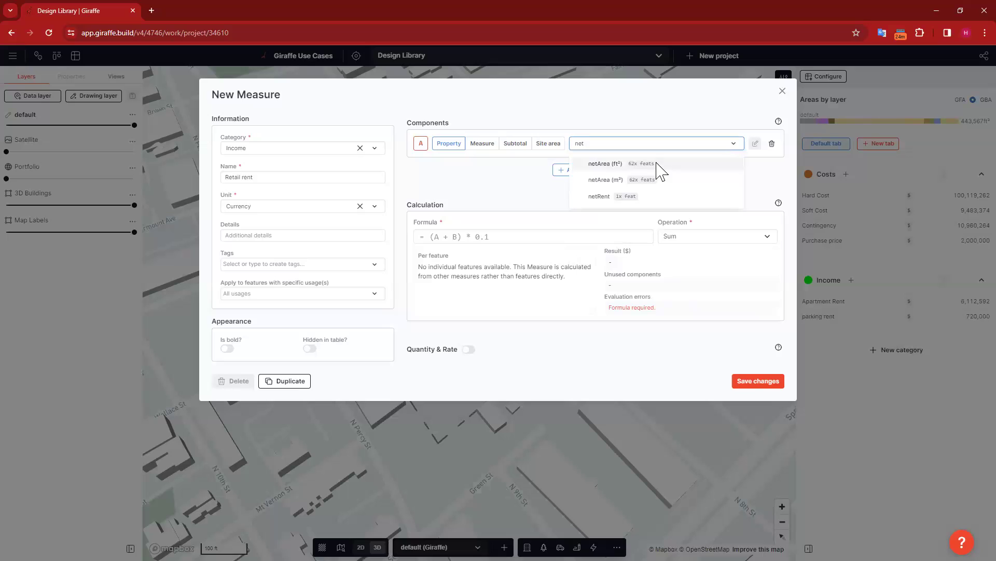
pyautogui.click(652, 166)
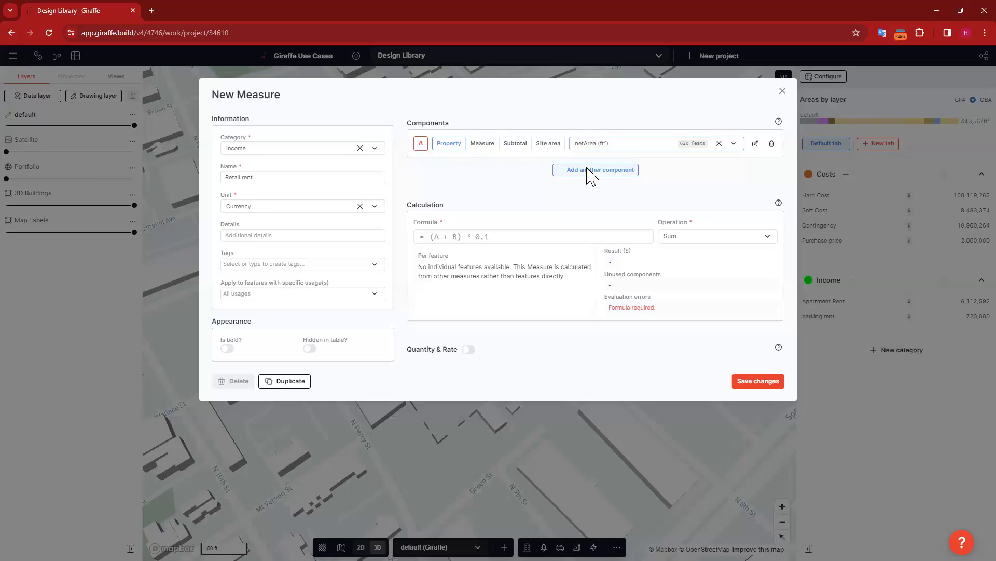
pyautogui.click(590, 172)
pyautogui.click(620, 174)
pyautogui.write('net')
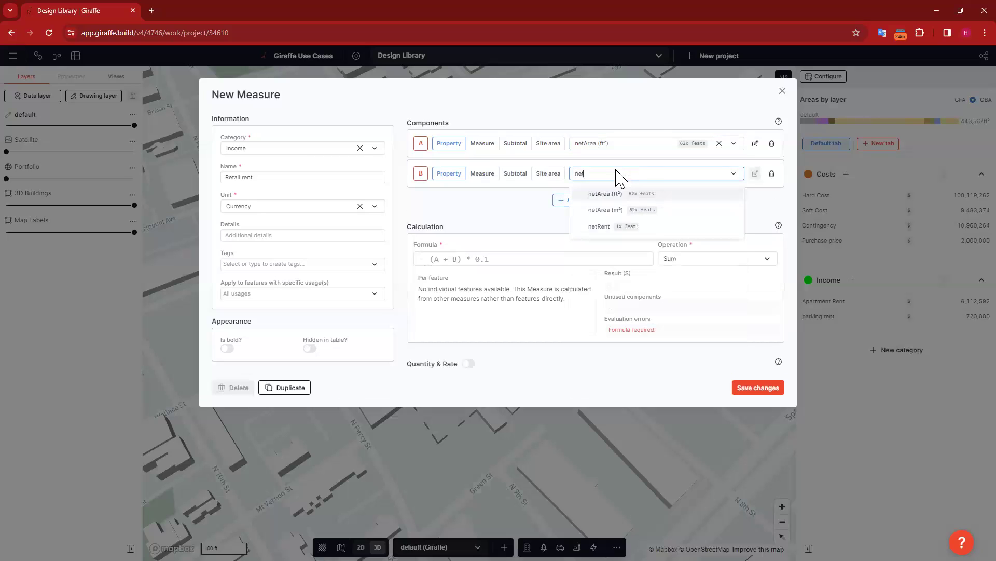
pyautogui.click(612, 230)
# - Set the Retail rent measure's formula to A*B*12 and save the measure
pyautogui.click(439, 259)
pyautogui.write('A*B*12')
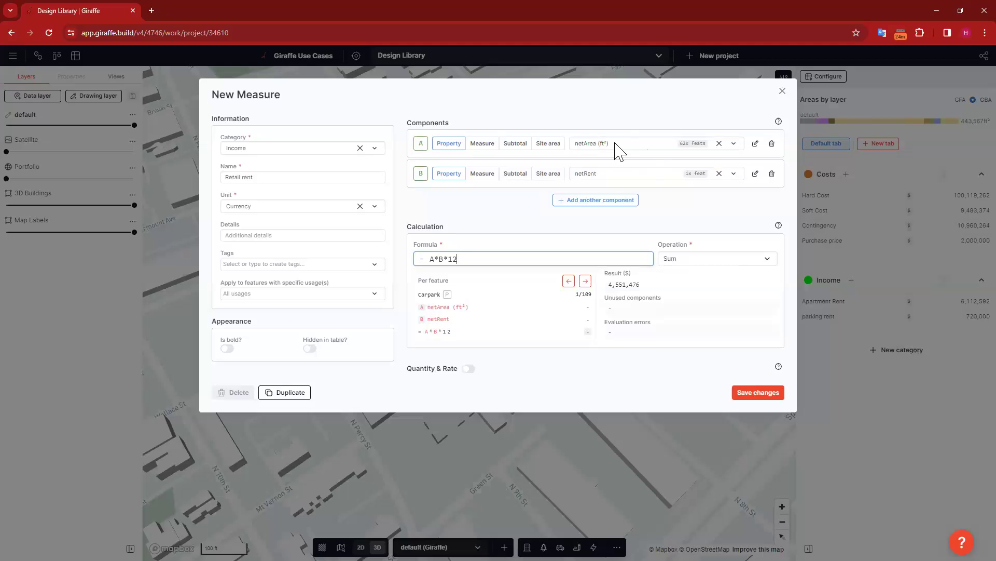
pyautogui.click(487, 217)
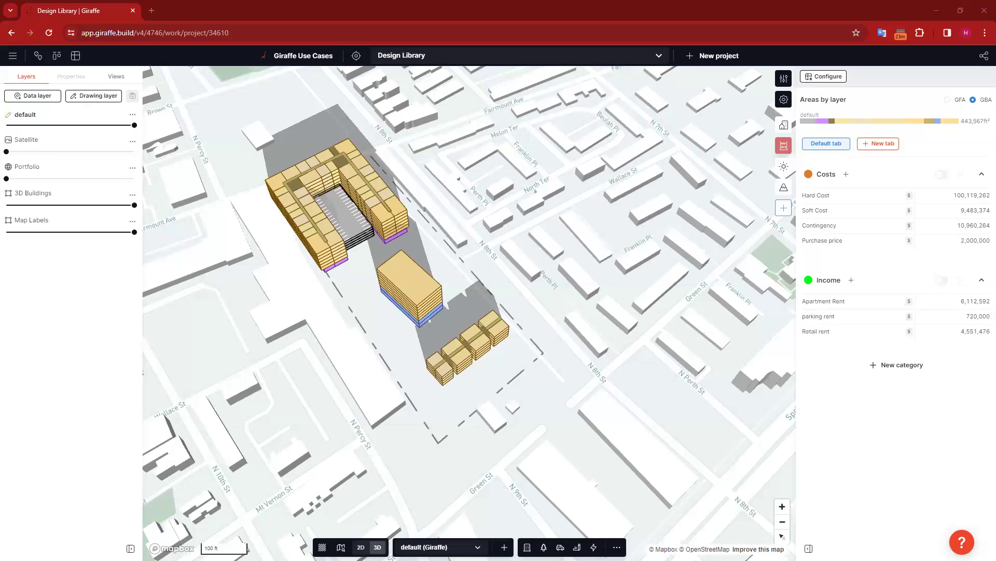
# - Rename the Income category as Gross Income, save the change and close the category settings
pyautogui.click(827, 280)
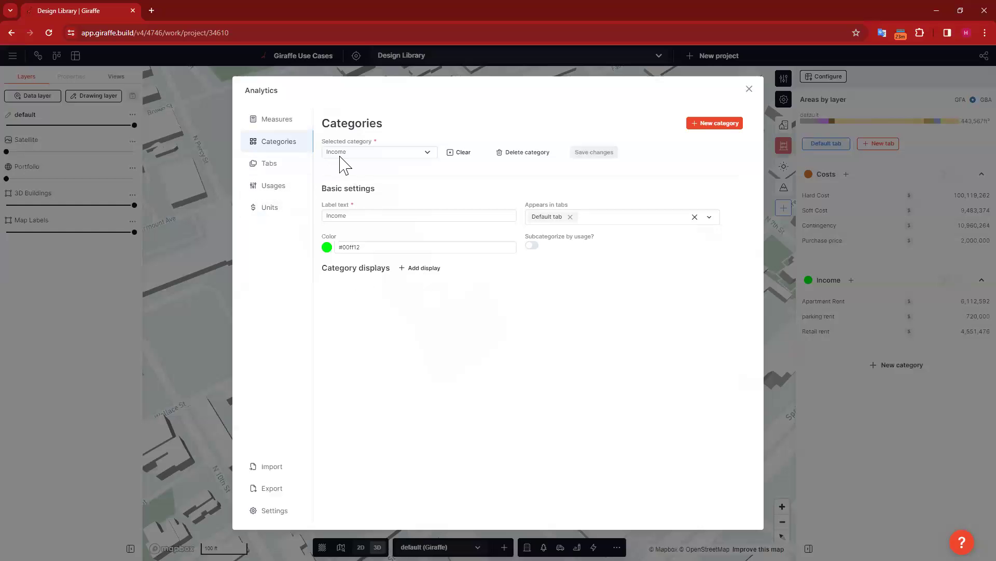
pyautogui.click(328, 216)
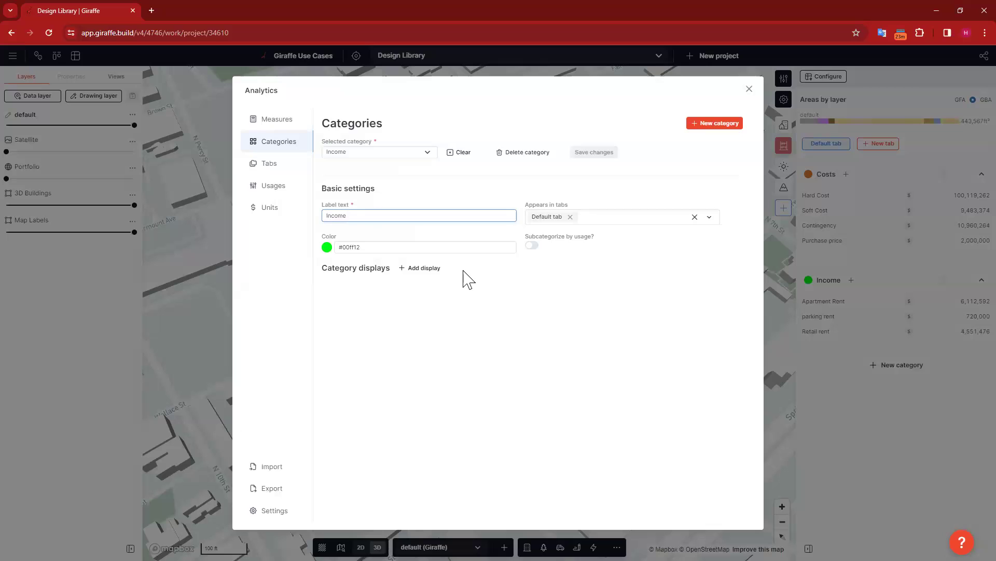
pyautogui.write('Pot')
pyautogui.press('BackSpace')
pyautogui.write('Gross')
pyautogui.click(576, 152)
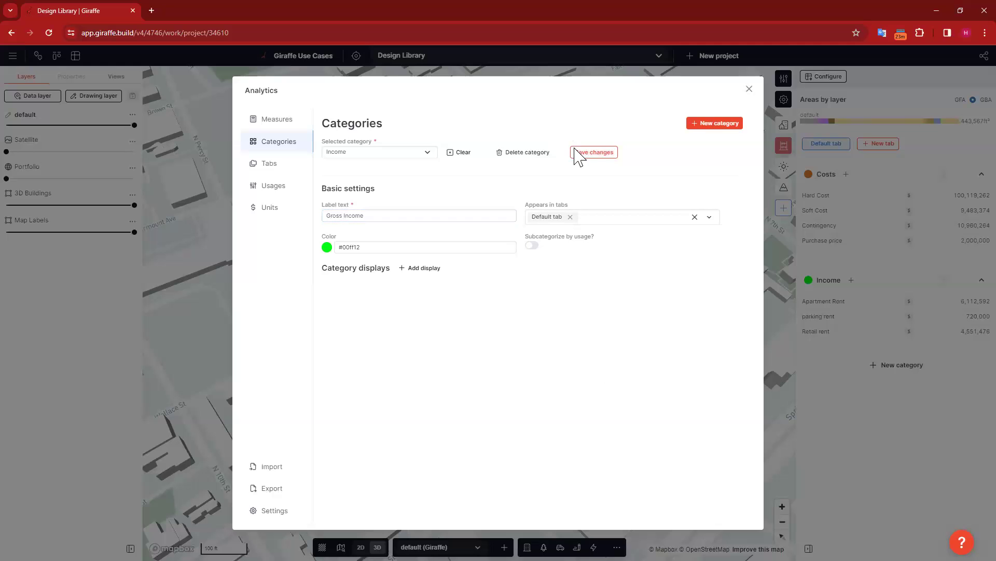
pyautogui.click(749, 89)
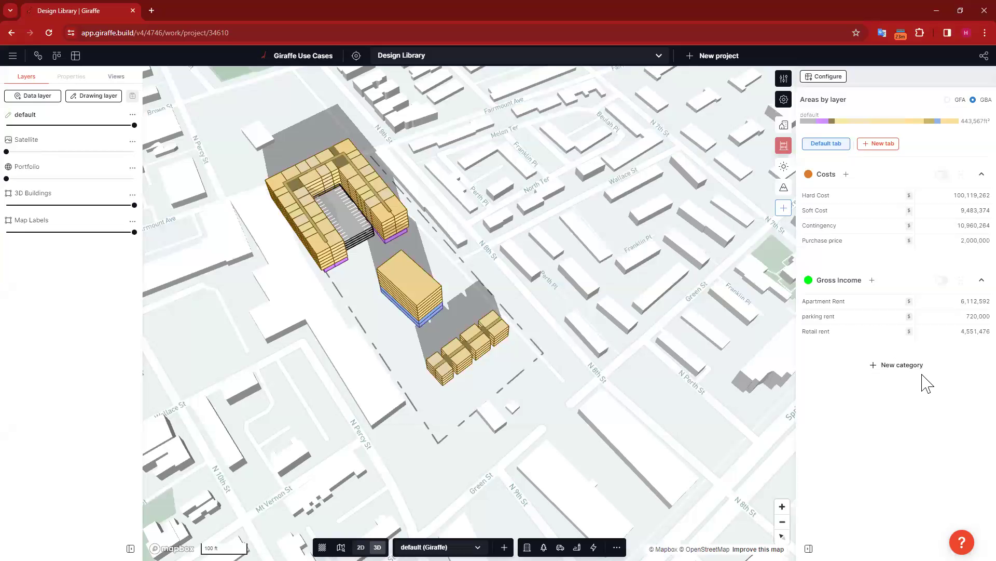
# - Create a new analytics category labelled Net Income
pyautogui.click(901, 366)
pyautogui.write('Net Income')
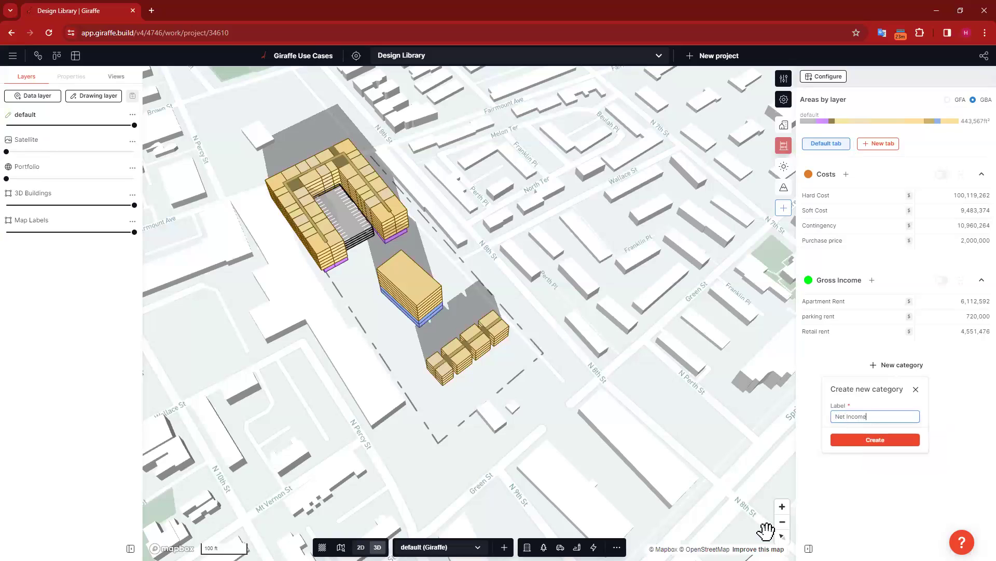
pyautogui.click(875, 440)
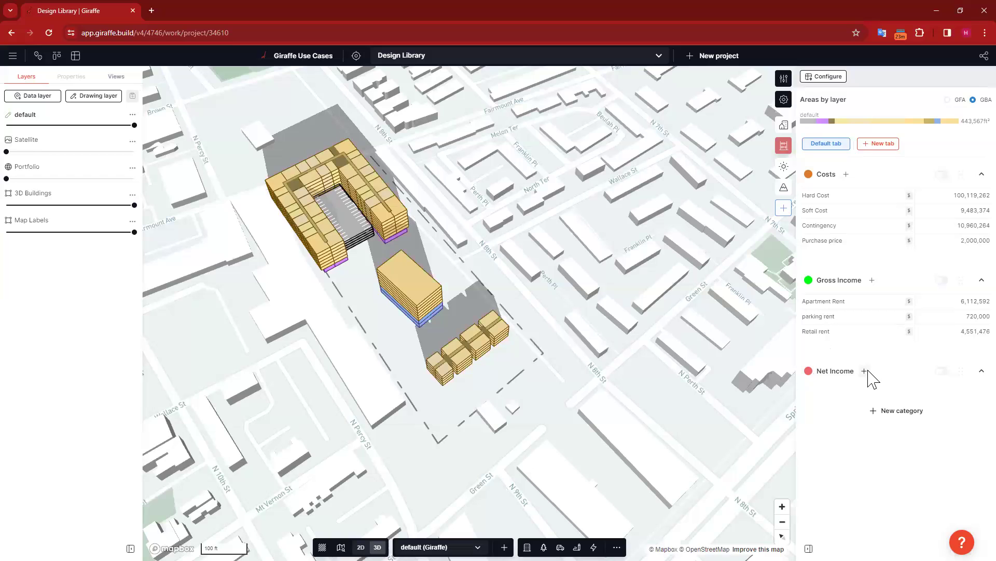
# - Start a new measure in the Net Income category, named vacancy Rate, with Unitless as its unit
pyautogui.click(865, 370)
pyautogui.click(268, 176)
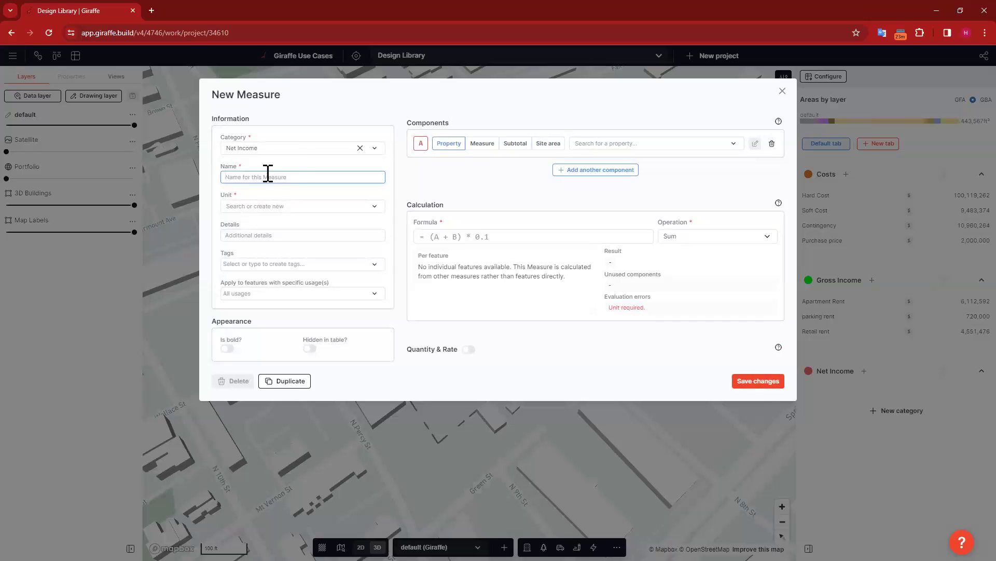
pyautogui.write('vacancy')
pyautogui.click(295, 208)
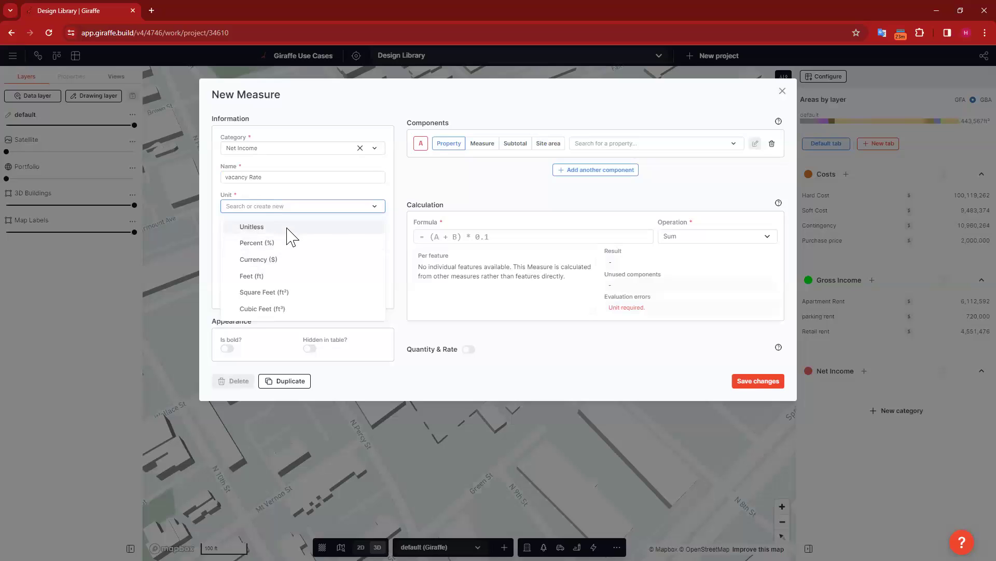
pyautogui.click(283, 227)
# - Set the vacancy measure's formula to .05 without any component, capitalize its name as Vacancy Rate and save it
pyautogui.click(464, 237)
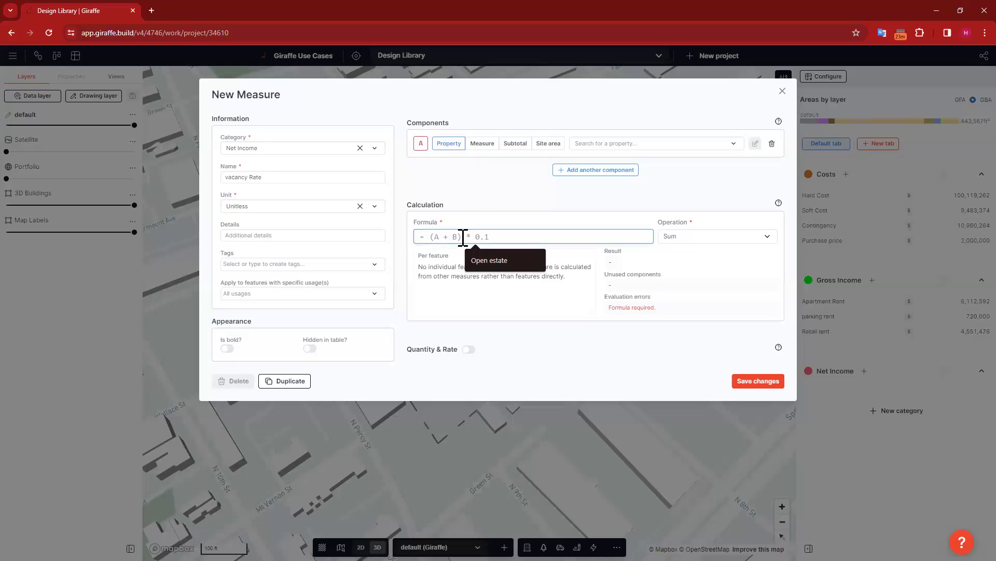
pyautogui.write('.05')
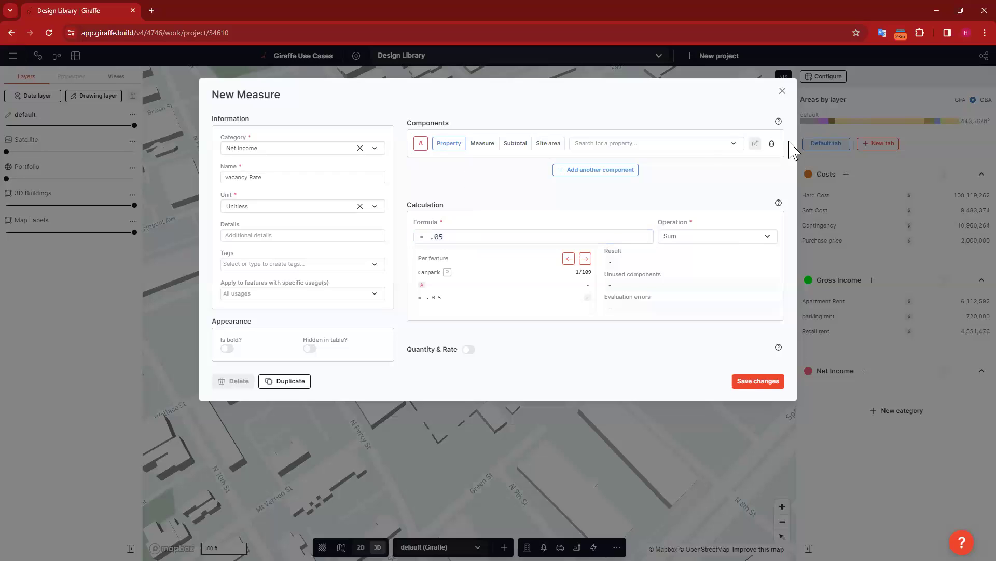
pyautogui.click(772, 143)
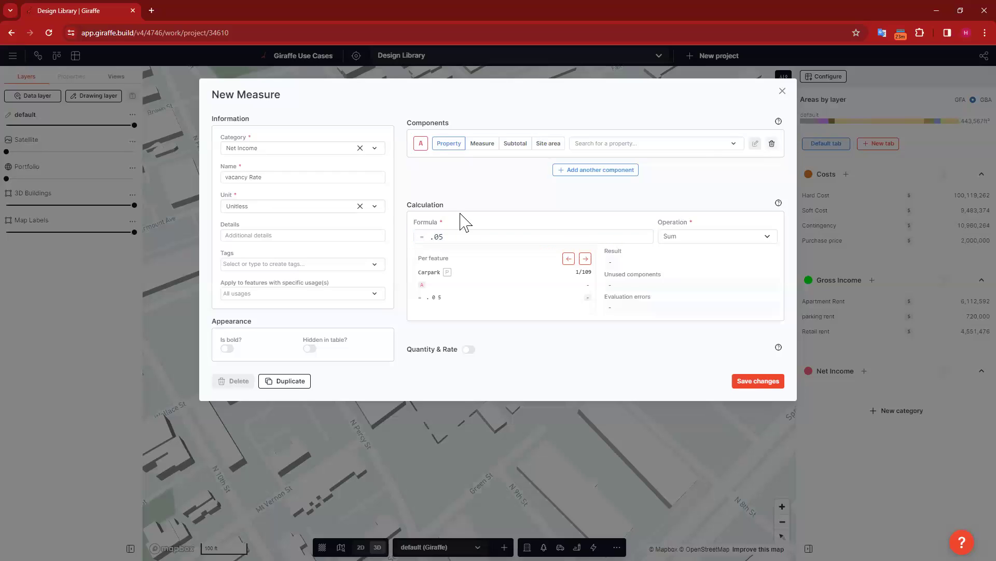
pyautogui.click(227, 177)
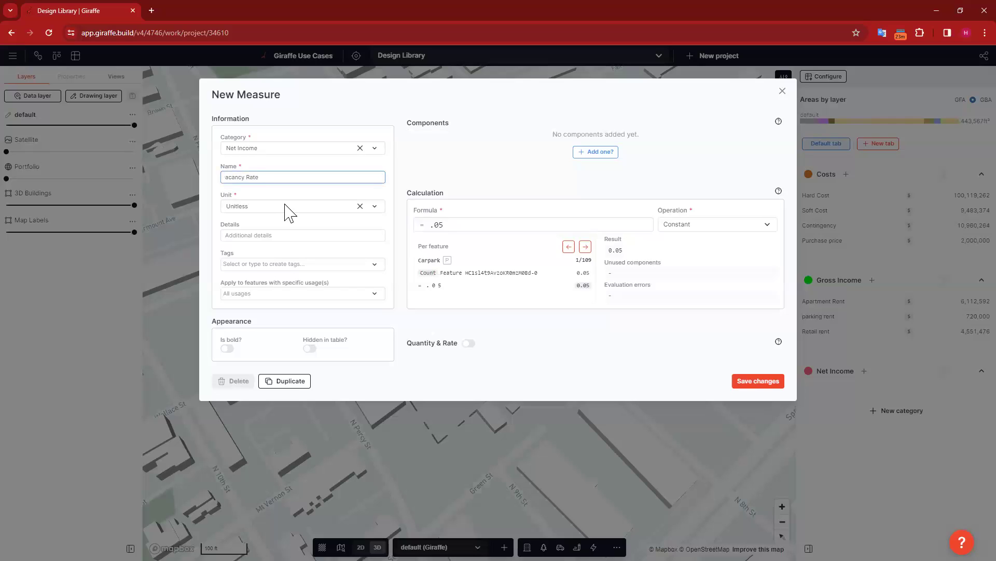
pyautogui.click(566, 209)
pyautogui.click(771, 381)
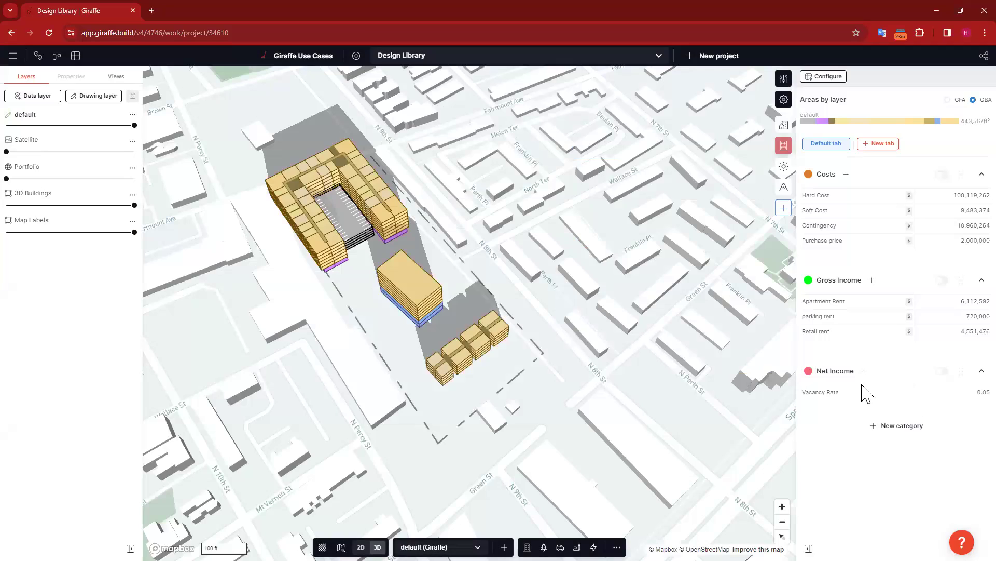
# - Start a new measure in the Net Income category, named Expense Rate, with Unitless as its unit
pyautogui.click(864, 370)
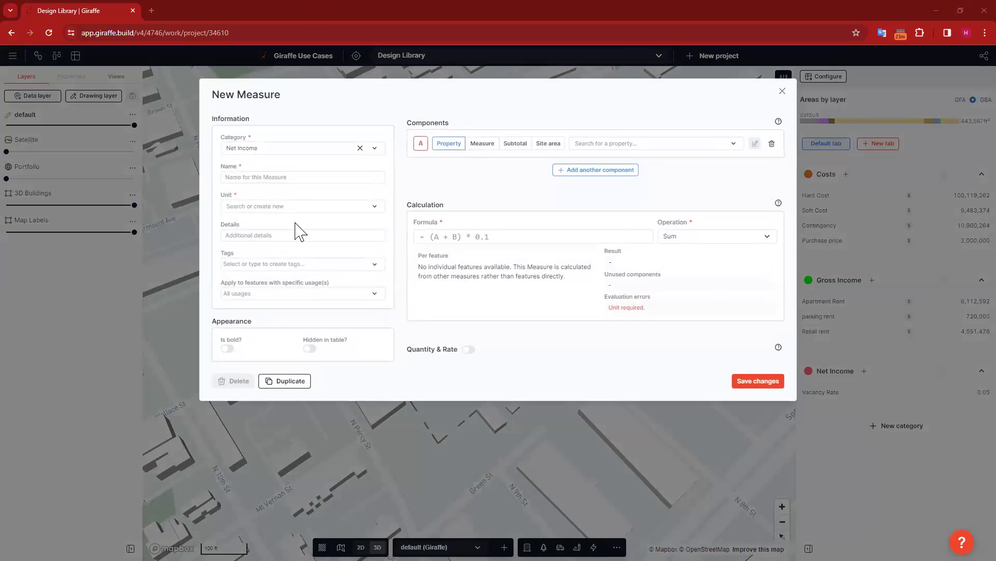
pyautogui.click(297, 178)
pyautogui.write('E')
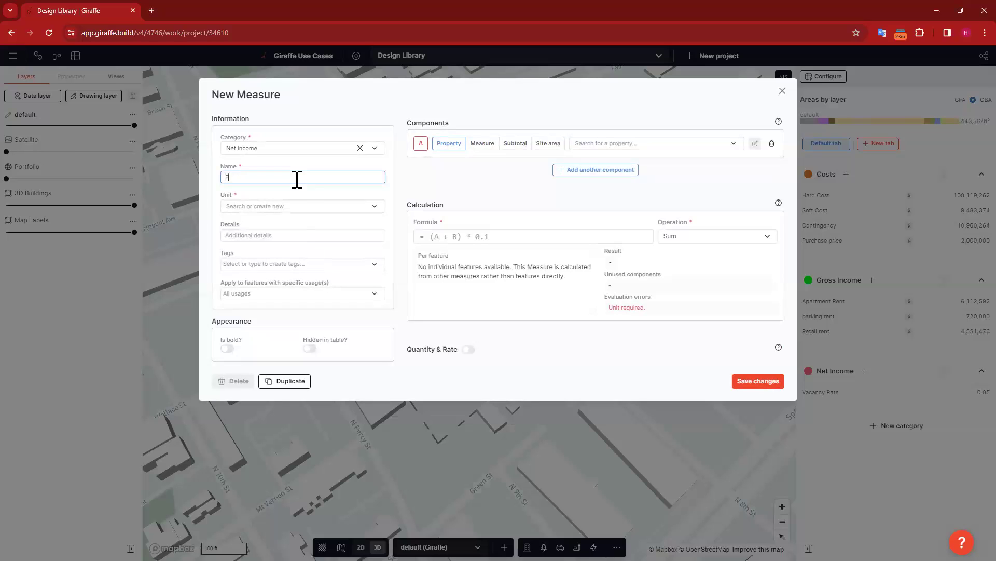
pyautogui.write('xpense Rate')
pyautogui.click(294, 210)
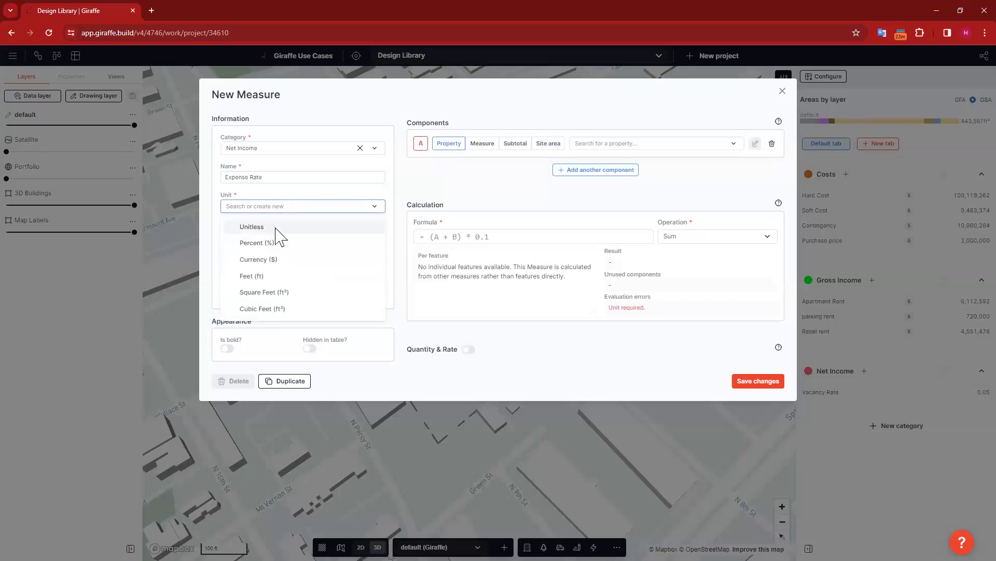
pyautogui.click(255, 227)
# - Set the Expense Rate measure's formula to .25, remove its empty component and save the measure
pyautogui.click(485, 233)
pyautogui.write('.25')
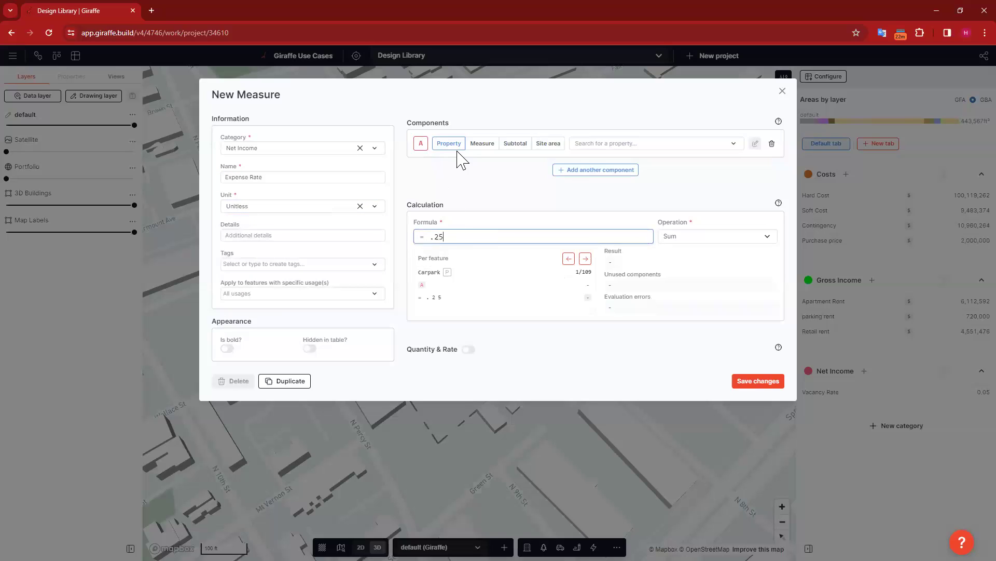
pyautogui.click(485, 195)
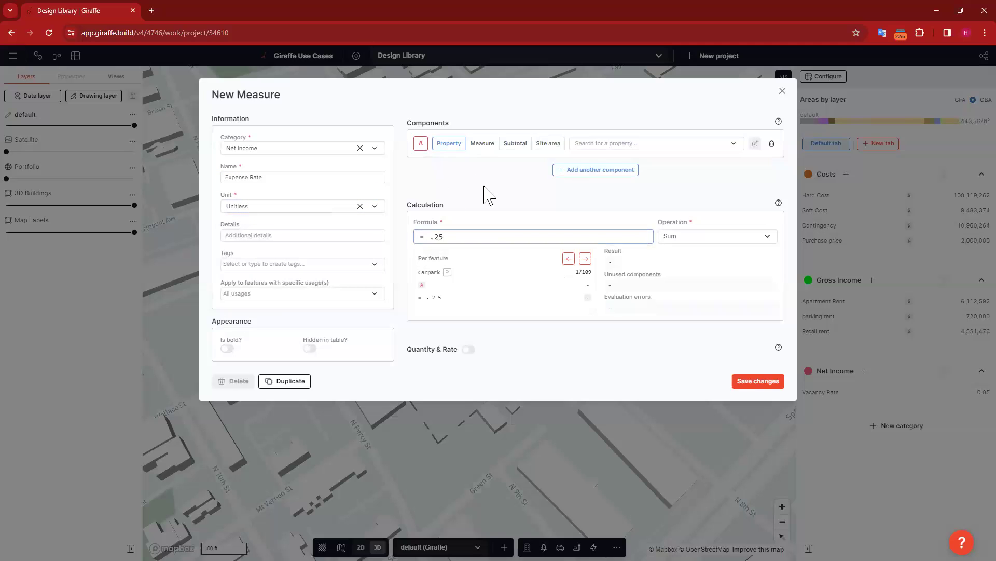
pyautogui.click(771, 144)
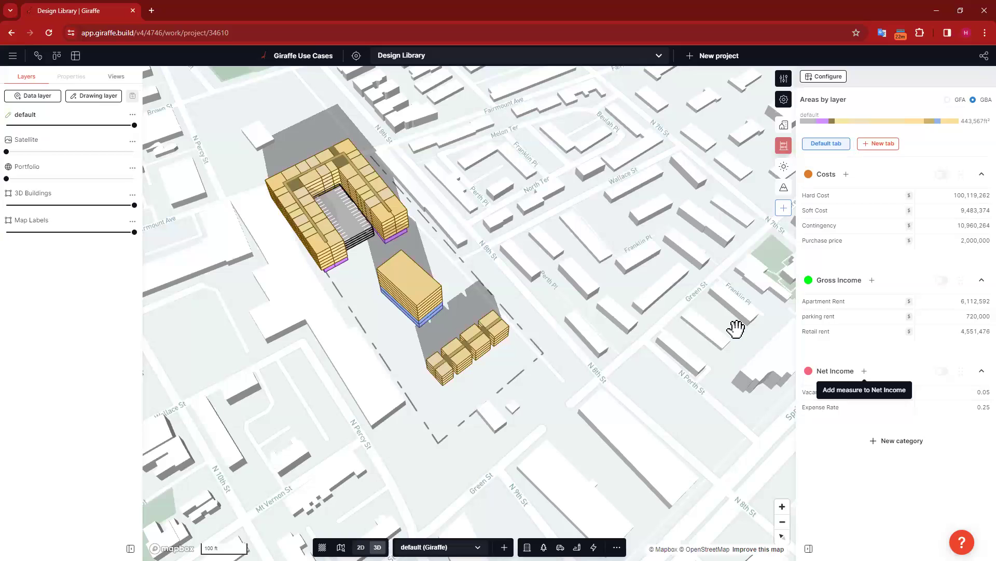
# - Start a new measure in the Net Income category, named Net Income, with Currency ($) as its unit
pyautogui.click(864, 372)
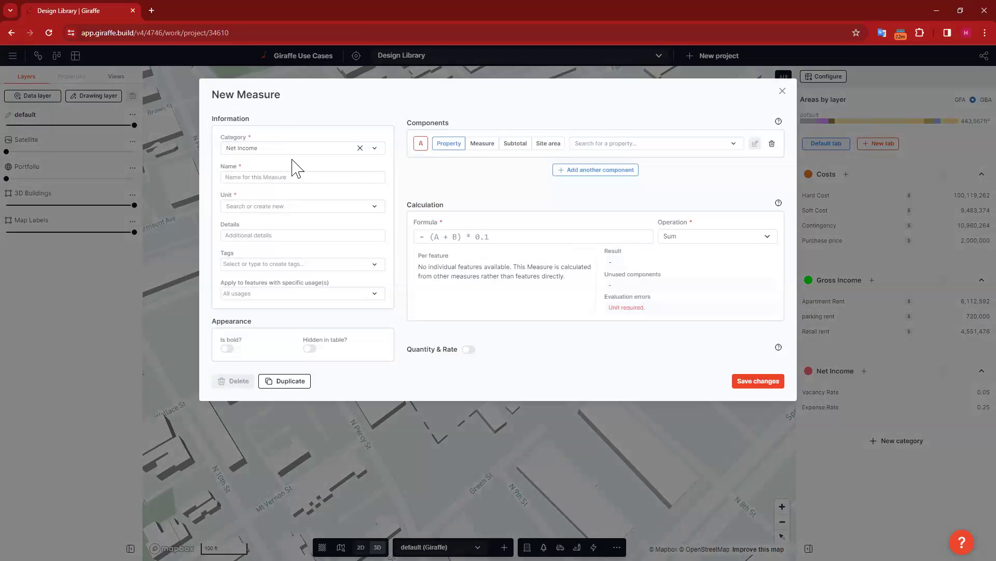
pyautogui.click(271, 174)
pyautogui.write('Net Income')
pyautogui.click(304, 206)
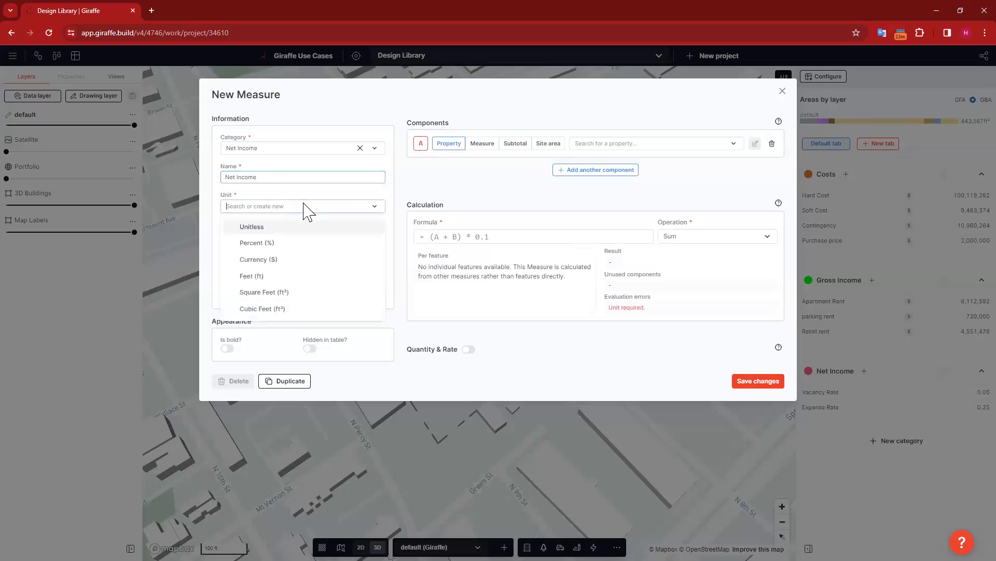
pyautogui.click(282, 260)
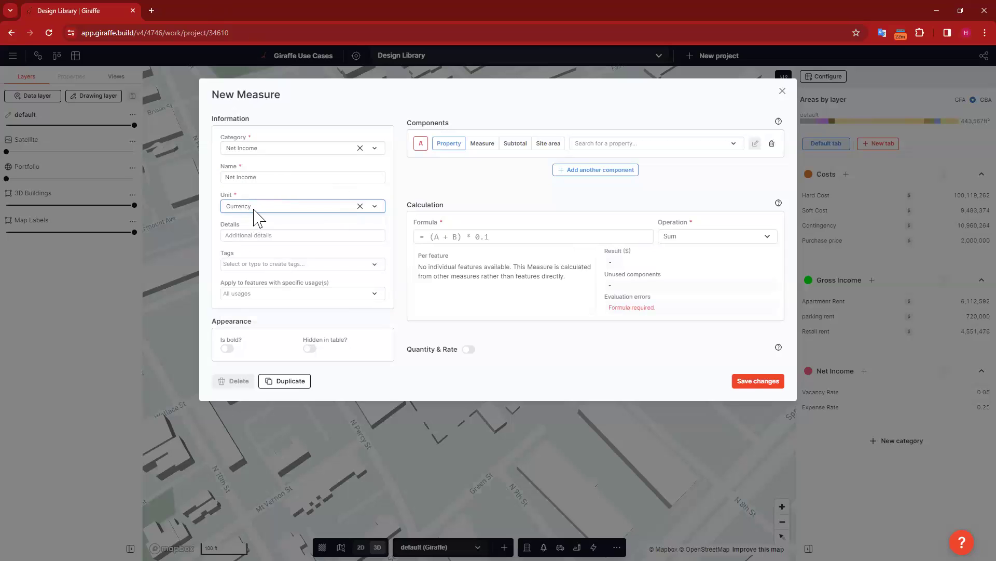
# - Use the Currency in Gross Income subtotal as component A of the Net Income measure
pyautogui.click(487, 171)
pyautogui.click(518, 145)
pyautogui.click(618, 146)
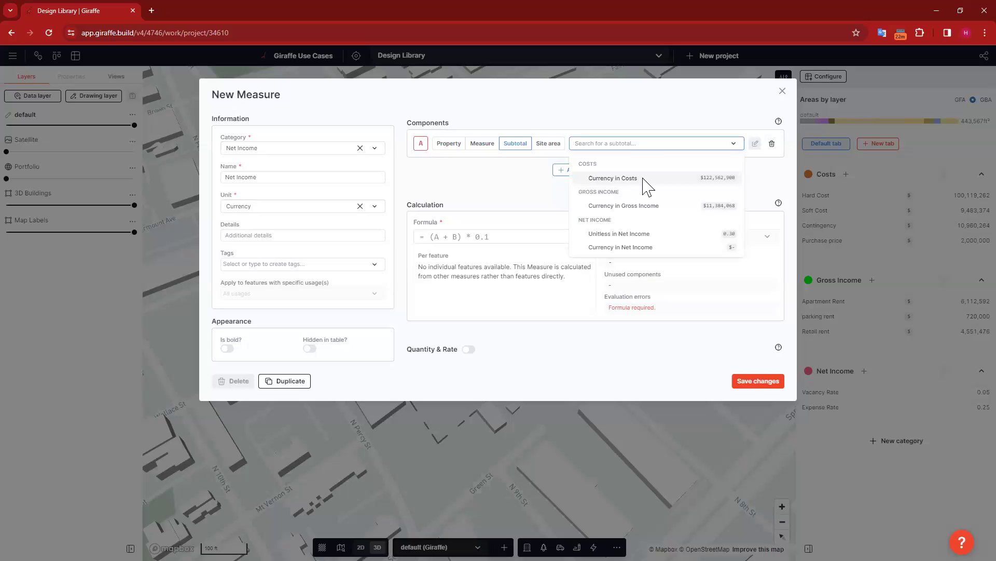
pyautogui.click(646, 207)
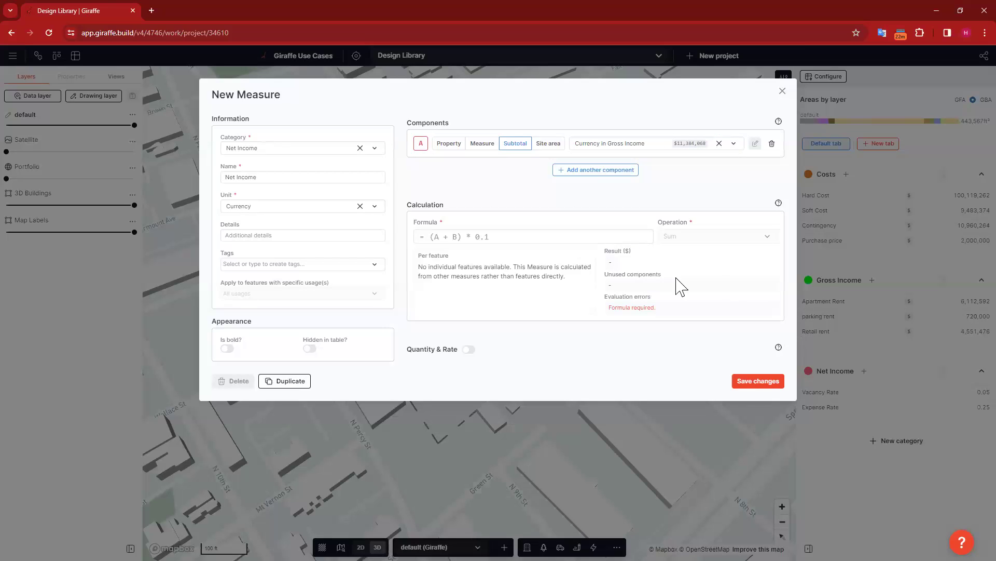
# - Add the Vacancy Rate and Expense Rate measures as components B and C of the Net Income measure
pyautogui.click(589, 171)
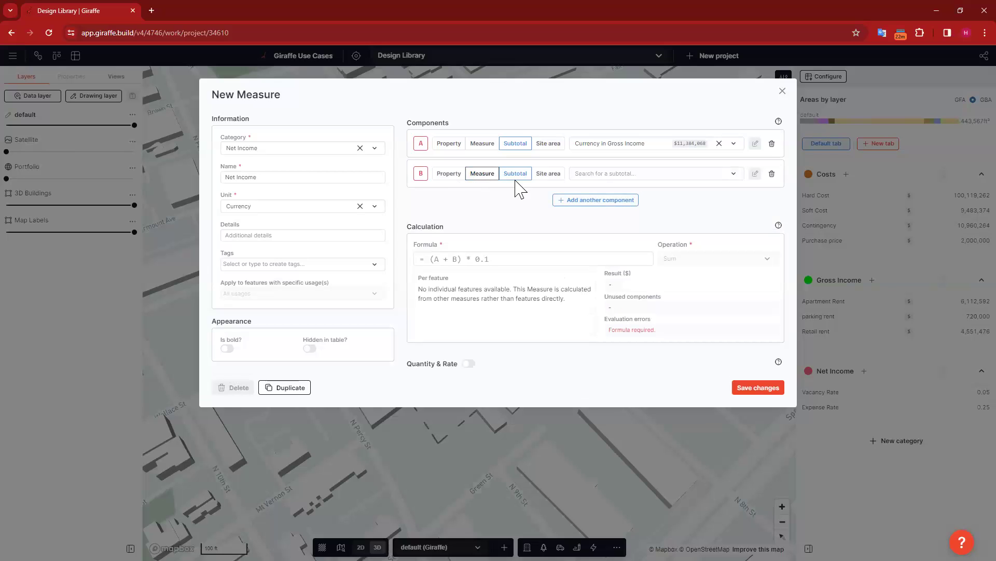
pyautogui.click(660, 173)
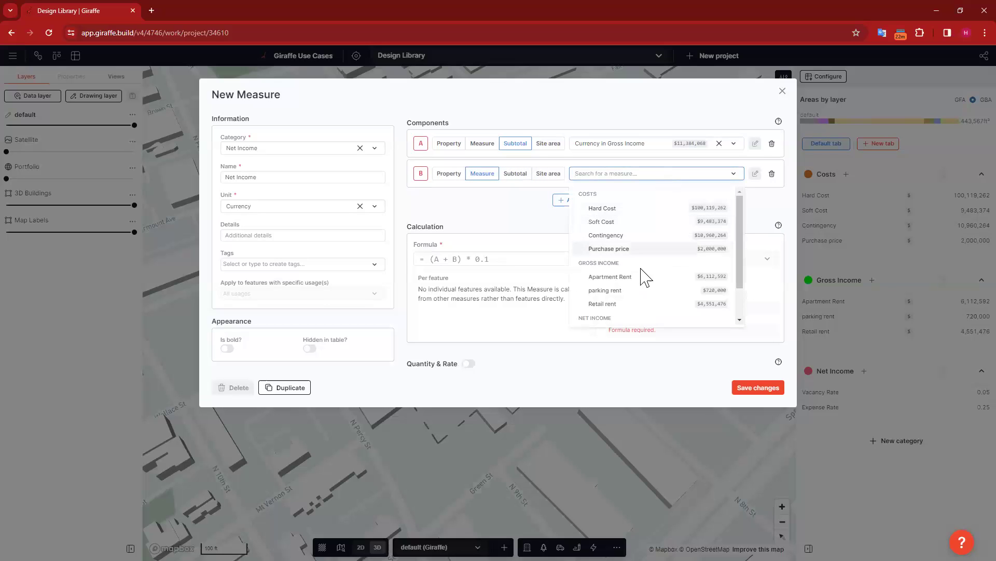
pyautogui.scroll(-1, 623, 283)
pyautogui.click(625, 291)
pyautogui.click(591, 199)
pyautogui.click(648, 203)
pyautogui.scroll(-3, 675, 260)
pyautogui.click(629, 341)
# - Set the Net Income measure's formula to A-(A*B)-(A*C) and save the measure
pyautogui.click(489, 288)
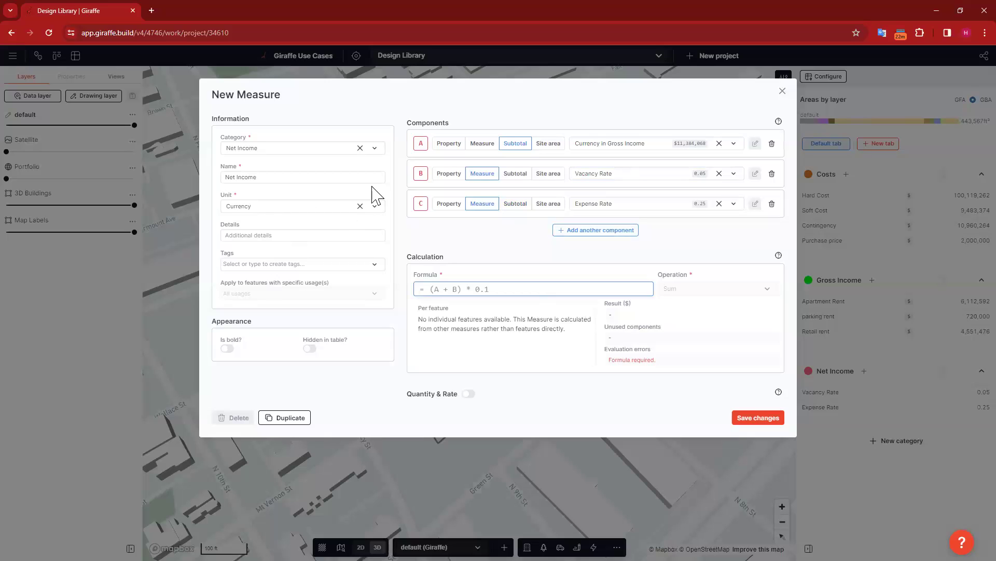
pyautogui.write('A-(A*B)-(A*C')
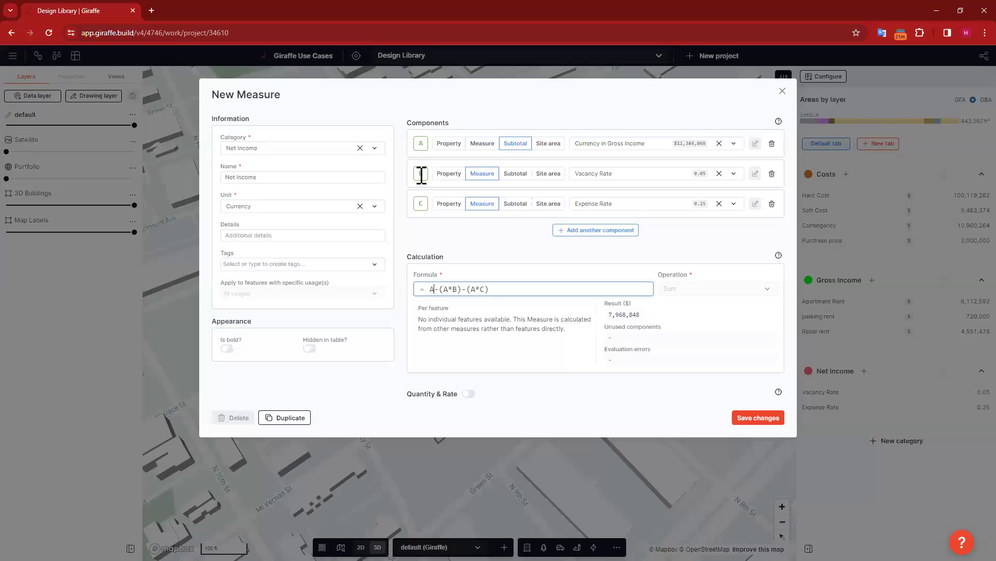
pyautogui.moveTo(458, 289); pyautogui.dragTo(450, 289)
pyautogui.click(484, 289)
pyautogui.moveTo(479, 289); pyautogui.dragTo(472, 289)
pyautogui.click(771, 421)
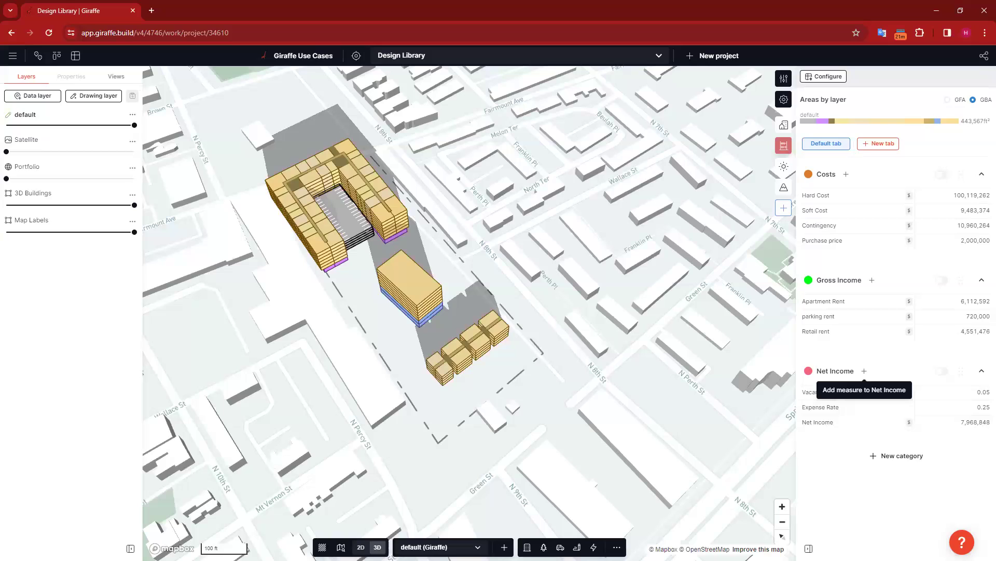
# - Create a new analytics category labelled Terminal Values
pyautogui.click(890, 456)
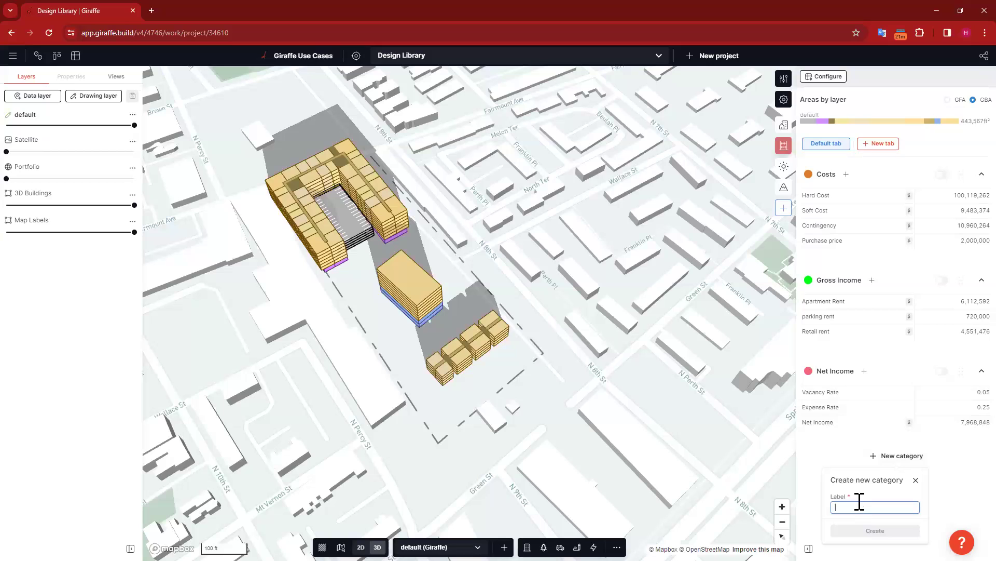
pyautogui.write('Terminal Values')
pyautogui.click(857, 529)
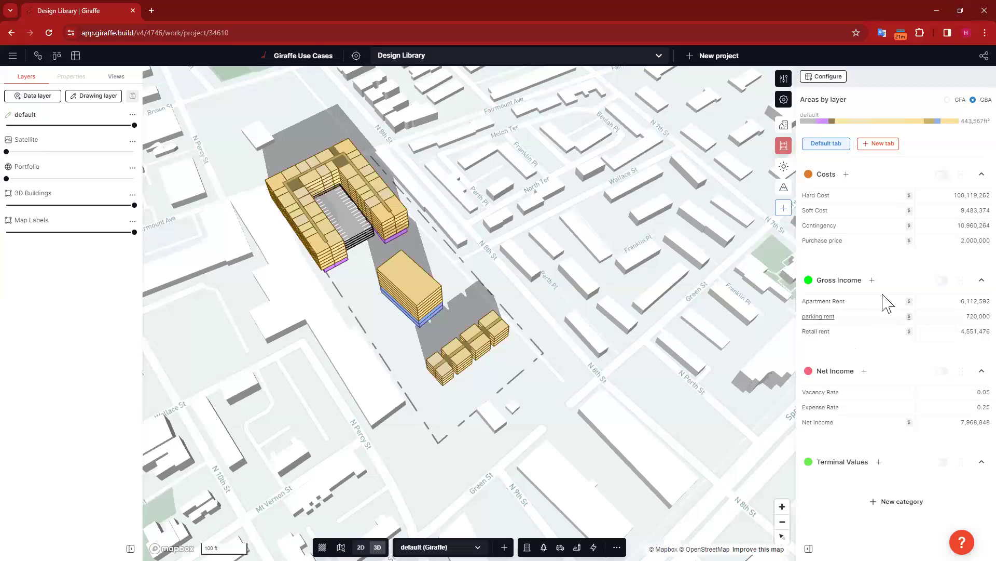
# - Start a new measure in the Terminal Values category, named Cap rate, with Unitless as its unit
pyautogui.click(879, 461)
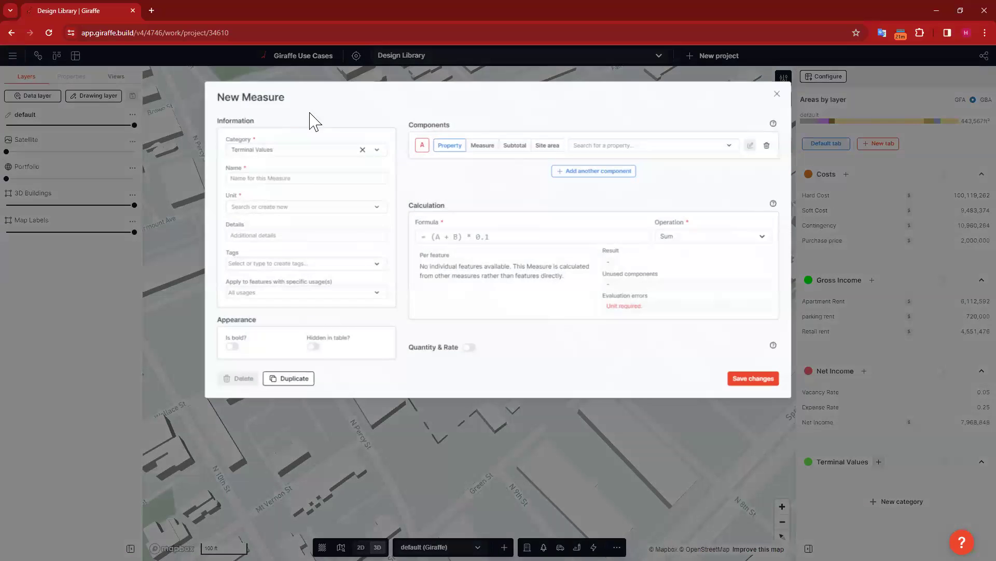
pyautogui.click(274, 177)
pyautogui.write('Cap rate')
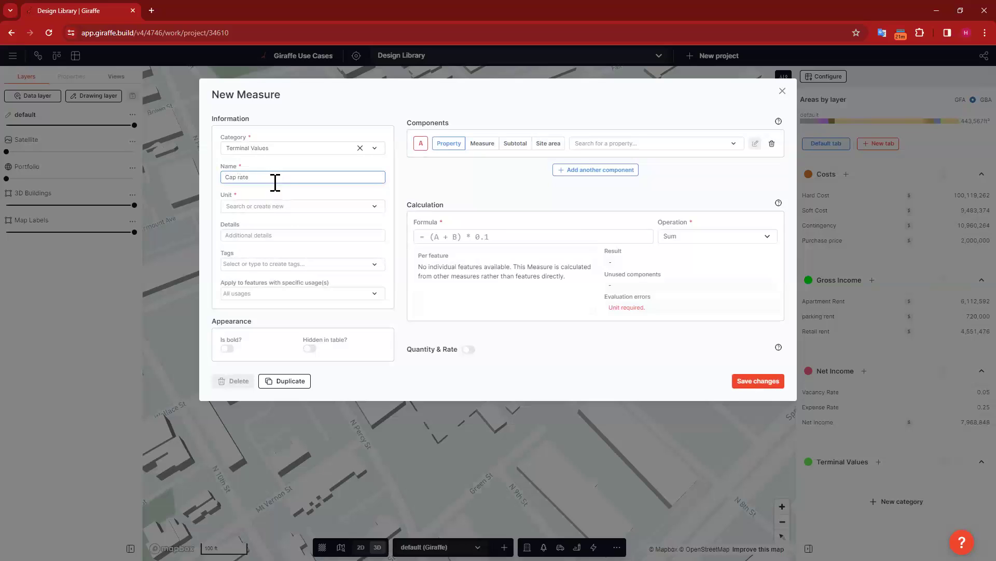
pyautogui.click(282, 208)
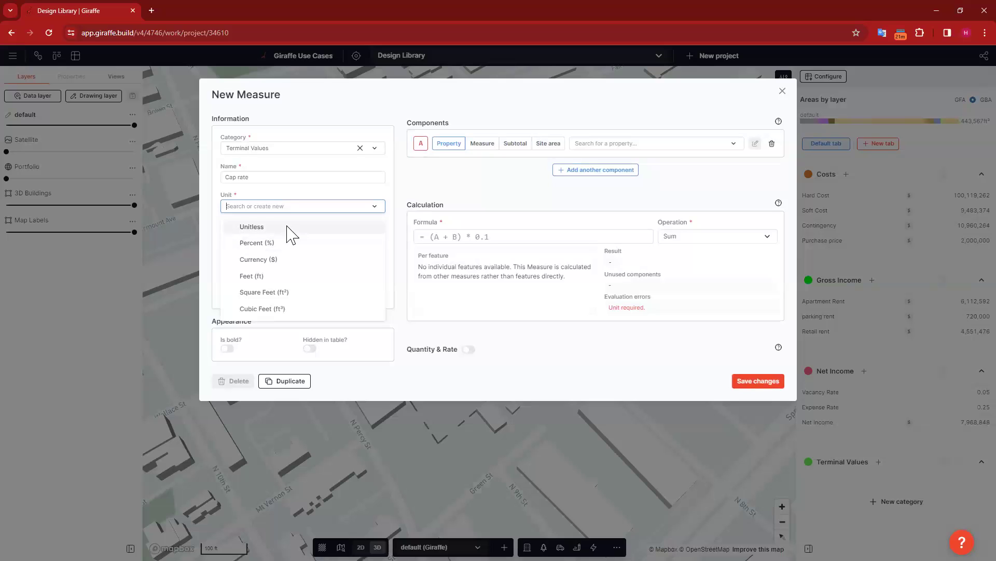
pyautogui.click(305, 228)
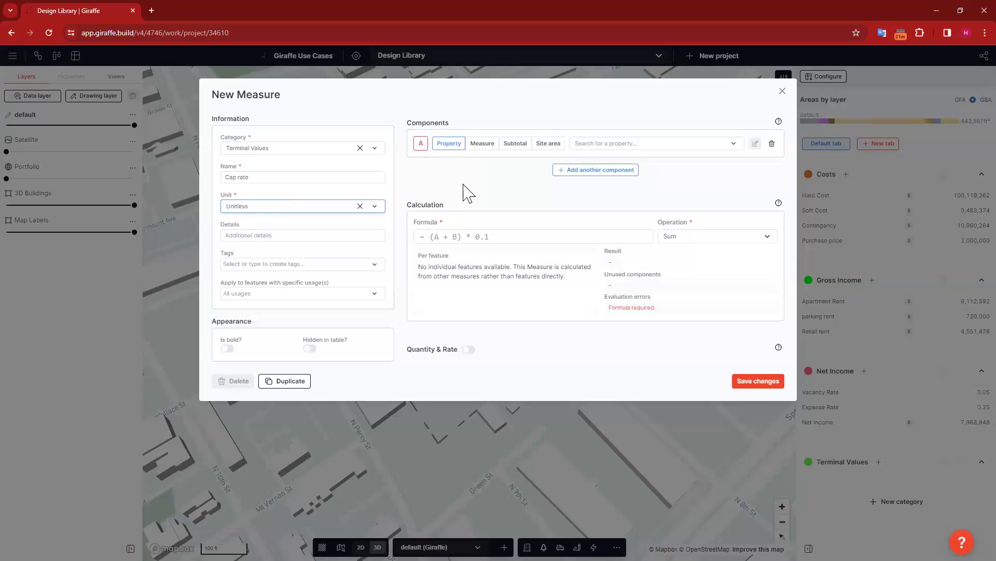
# - Remove the Cap rate measure's empty component, set its formula to 6 and save the measure
pyautogui.click(772, 143)
pyautogui.click(469, 223)
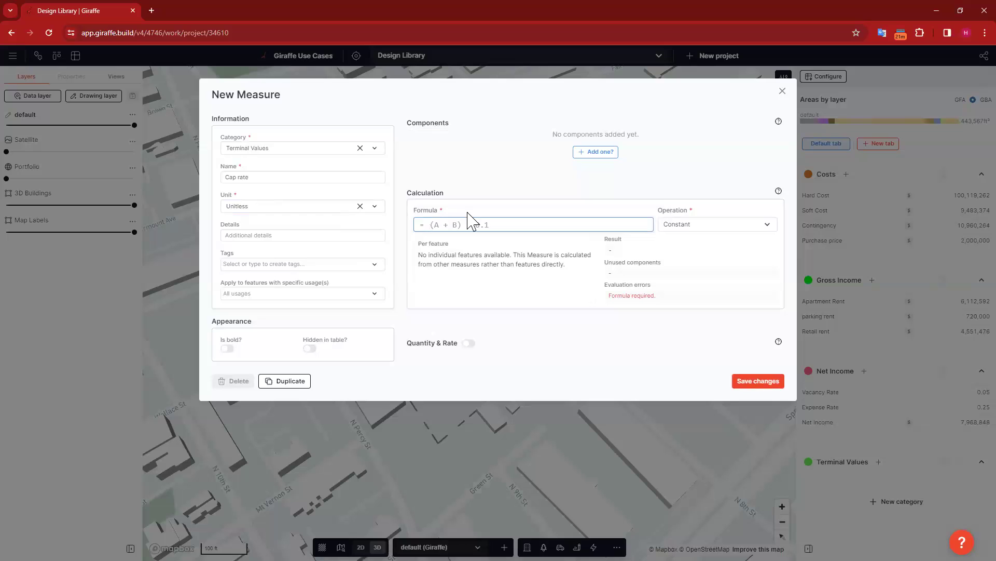
pyautogui.write('6')
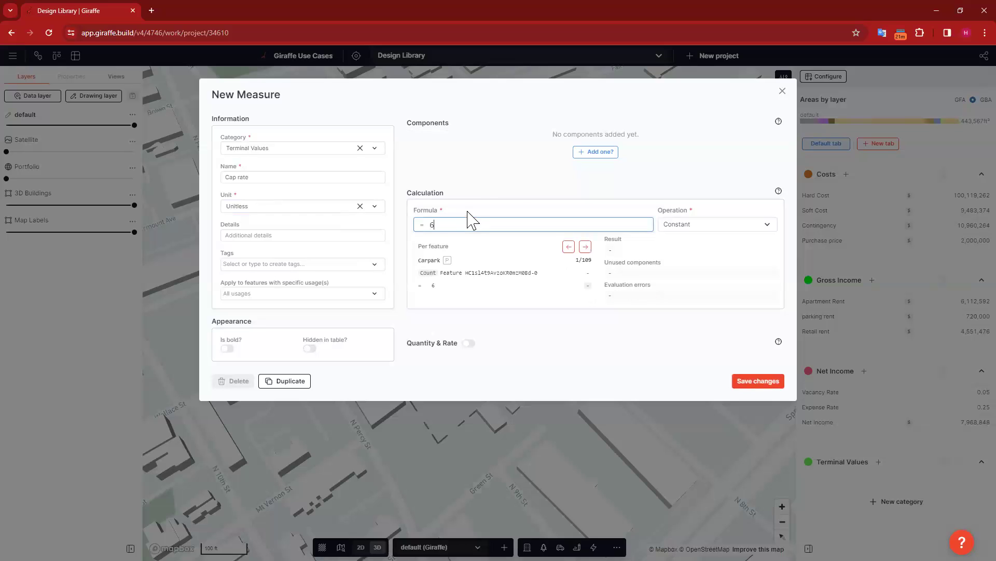
pyautogui.click(757, 380)
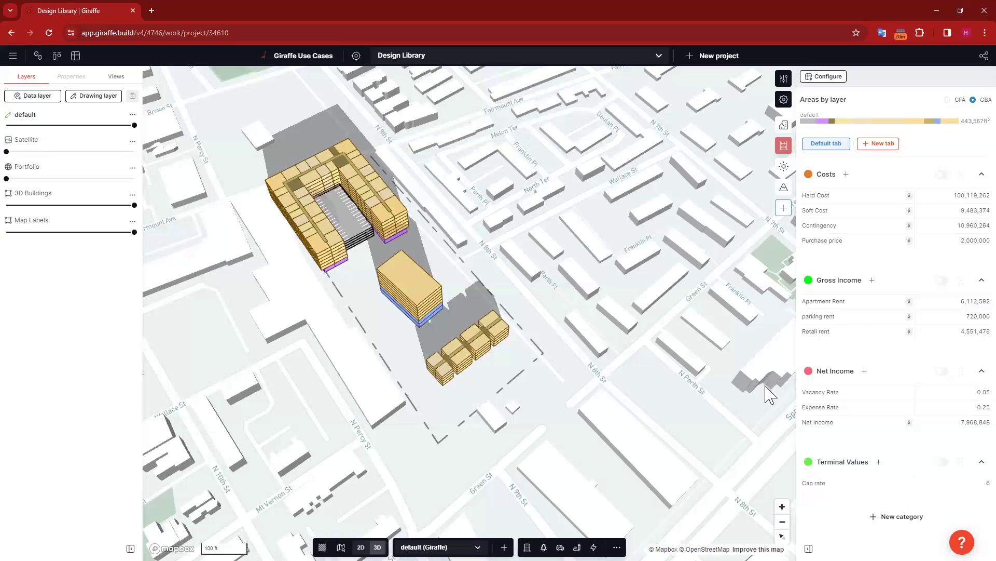
# - Change the Cap rate measure's formula to .06 and save it
pyautogui.click(822, 487)
pyautogui.click(437, 223)
pyautogui.moveTo(437, 223); pyautogui.dragTo(415, 220)
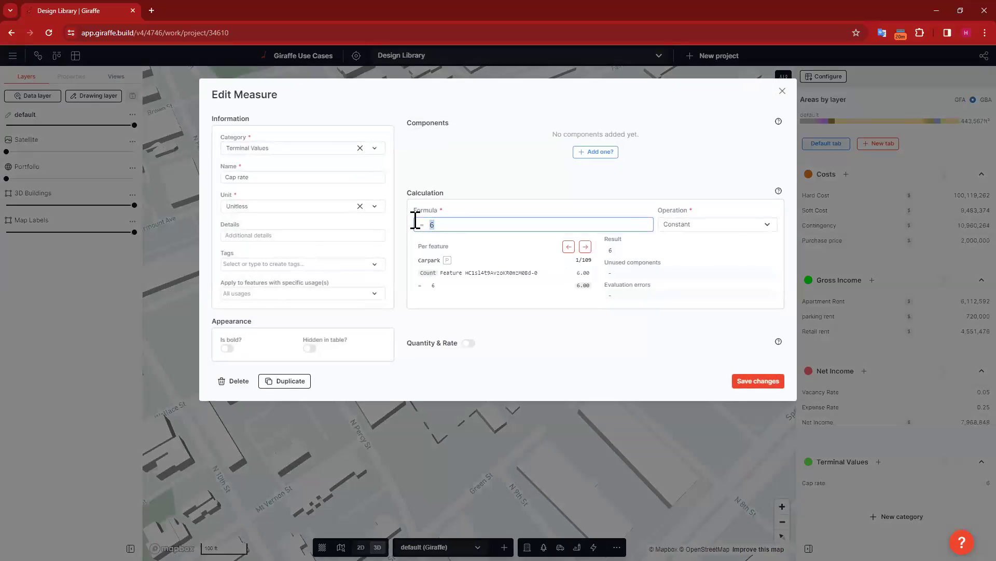
pyautogui.write('.06')
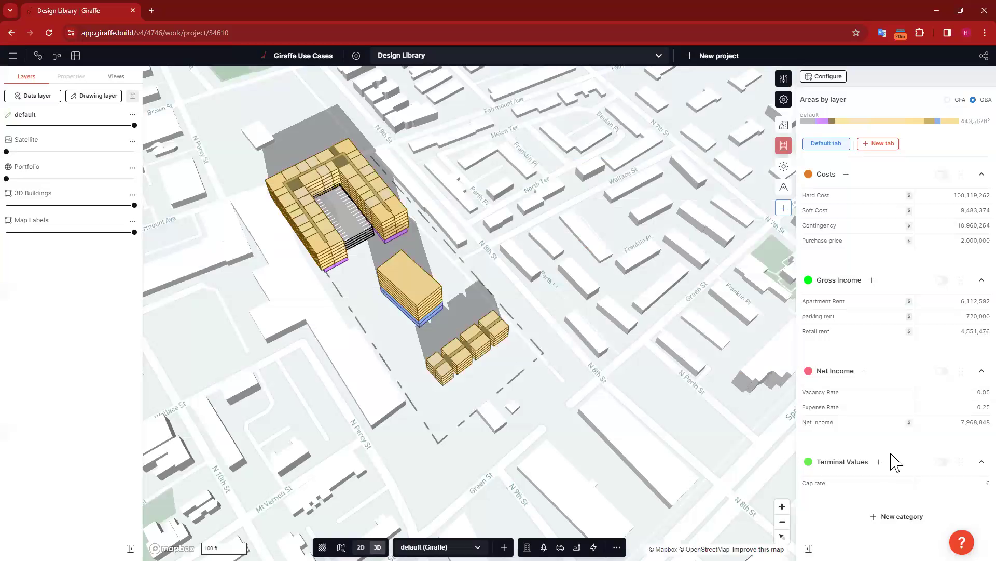
# - Start a new measure in the Terminal Values category, named NOI, with Unitless as its unit
pyautogui.click(879, 462)
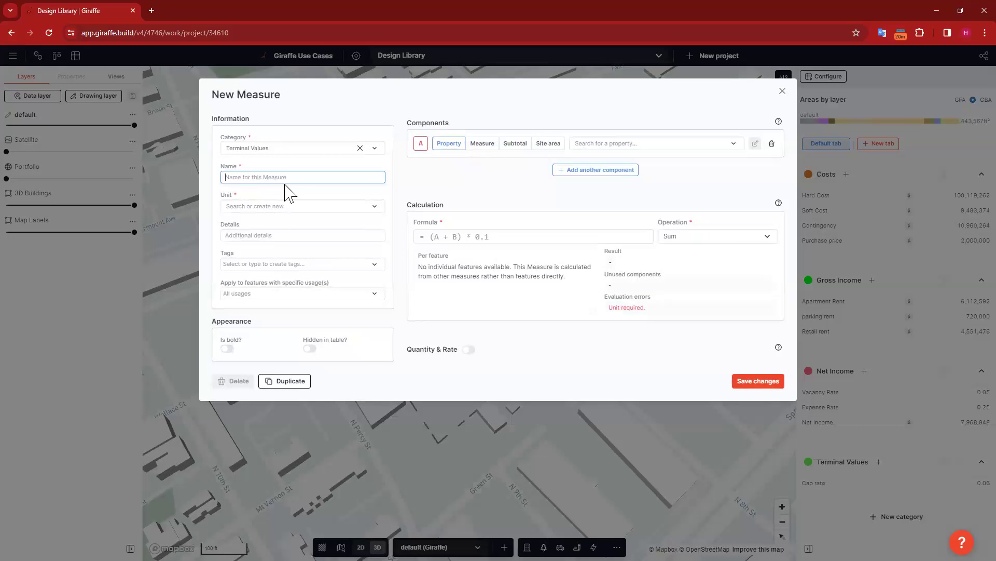
pyautogui.write('NOI')
pyautogui.click(280, 206)
pyautogui.click(368, 226)
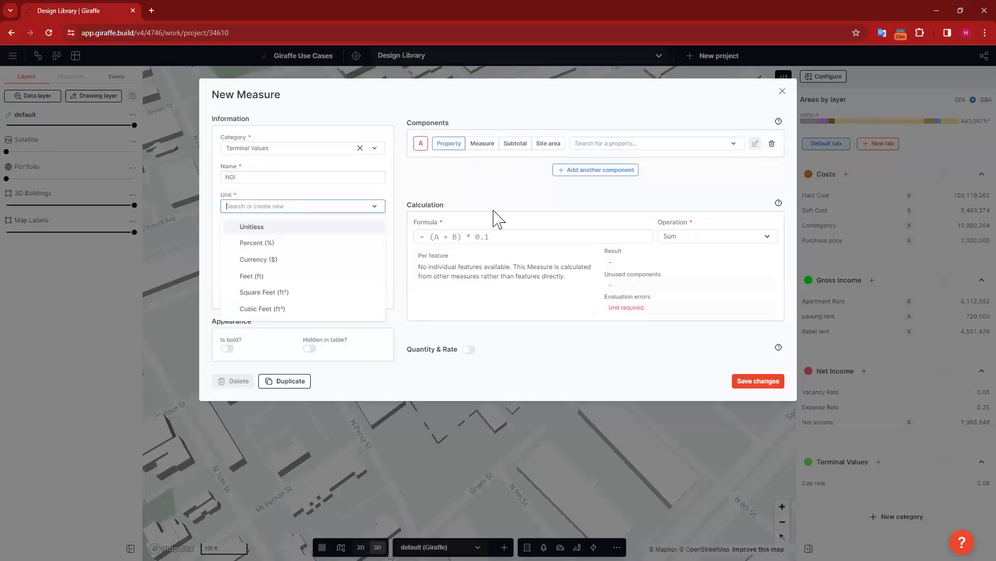
# - Use the Net Income and Expense Rate measures as components A and B of the NOI measure
pyautogui.click(481, 144)
pyautogui.click(676, 144)
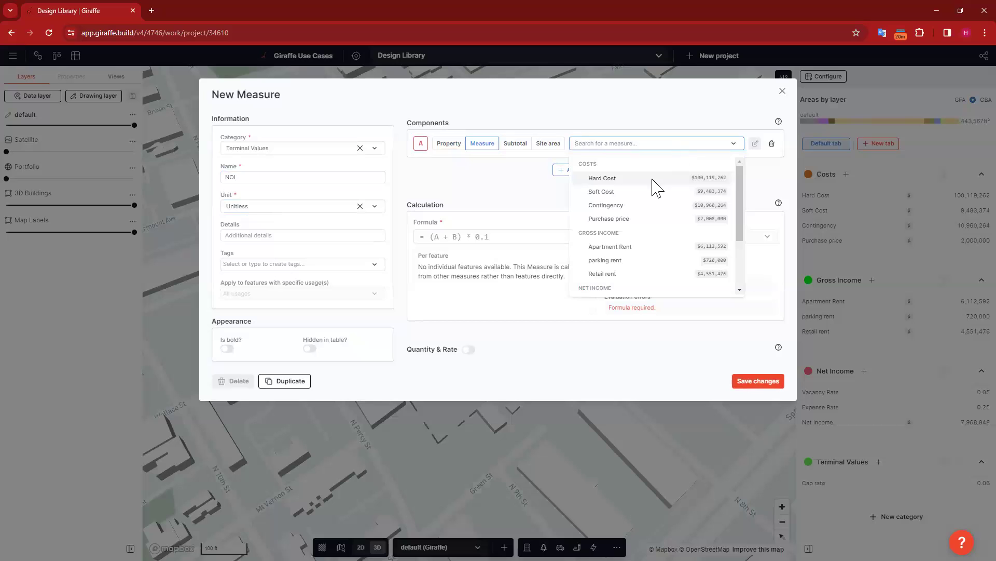
pyautogui.scroll(-2, 655, 190)
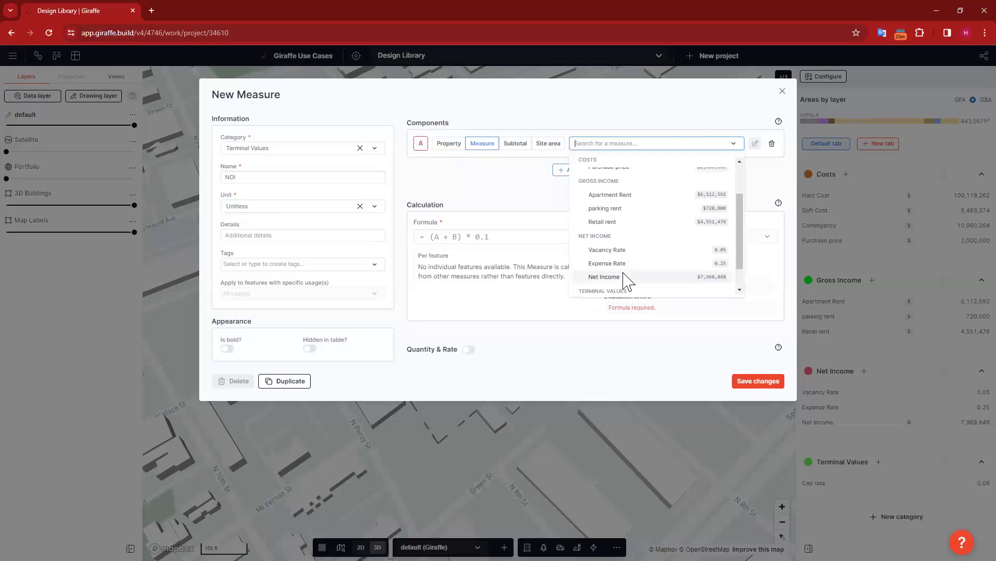
pyautogui.click(625, 279)
pyautogui.click(561, 170)
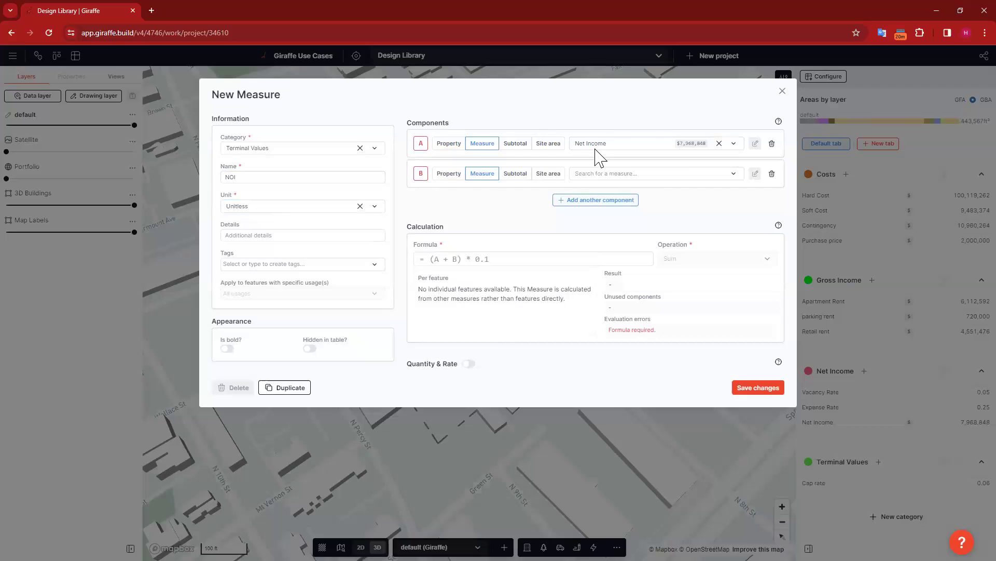
pyautogui.click(620, 175)
pyautogui.click(638, 148)
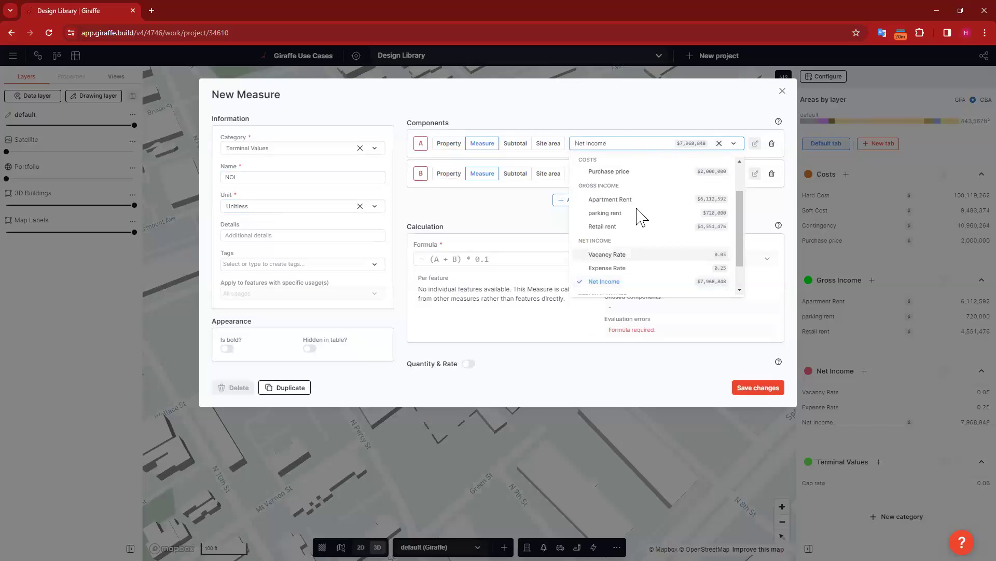
pyautogui.click(579, 173)
pyautogui.click(618, 178)
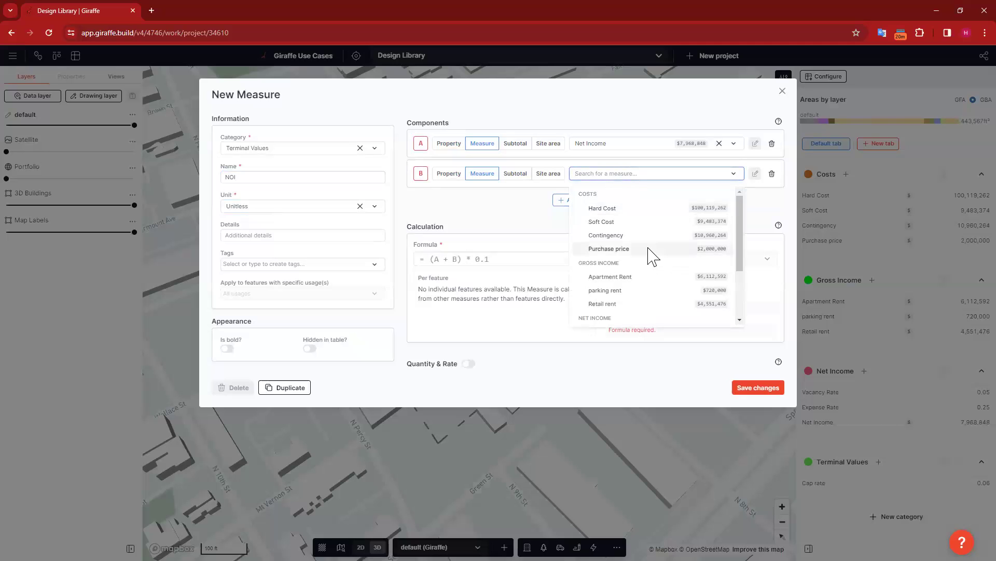
pyautogui.scroll(-3, 650, 251)
pyautogui.click(607, 264)
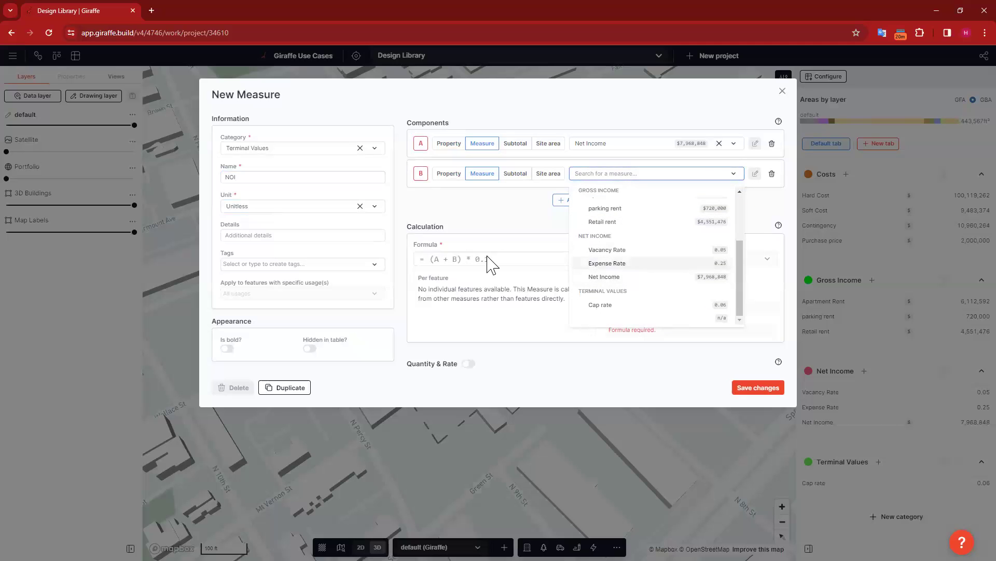
# - Set the NOI measure's formula to A/(A*B) and save the measure
pyautogui.click(469, 259)
pyautogui.write('A/(A')
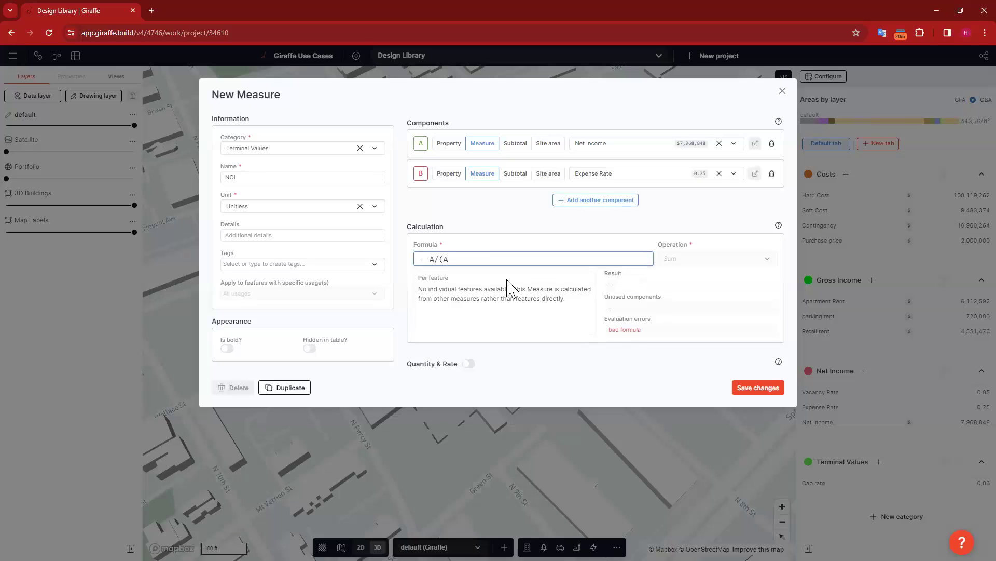
pyautogui.write('*B)')
pyautogui.click(495, 241)
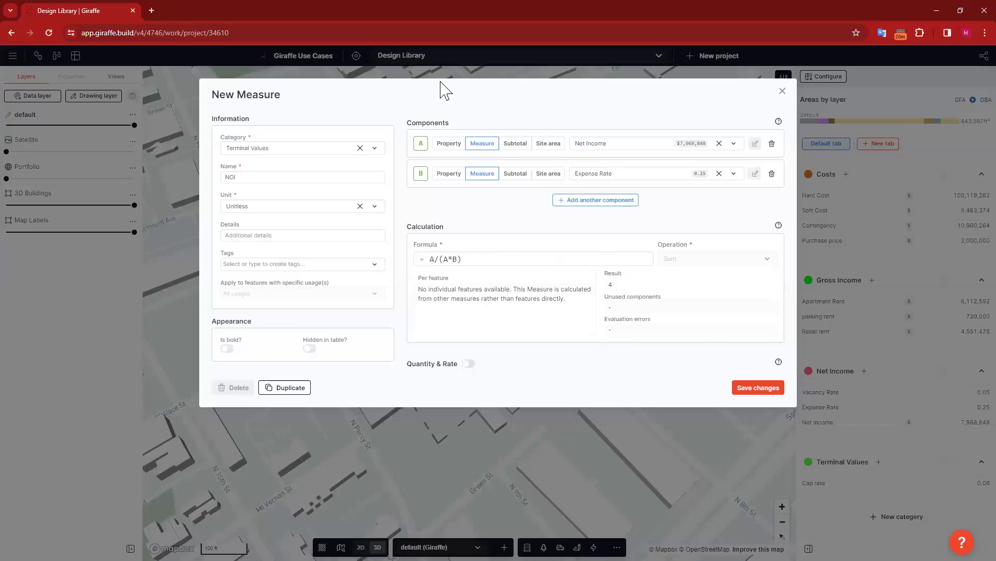
pyautogui.click(963, 242)
# - Start a new measure in the Terminal Values category, named Return on Cost, with Unitless as its unit
pyautogui.scroll(-1, 885, 457)
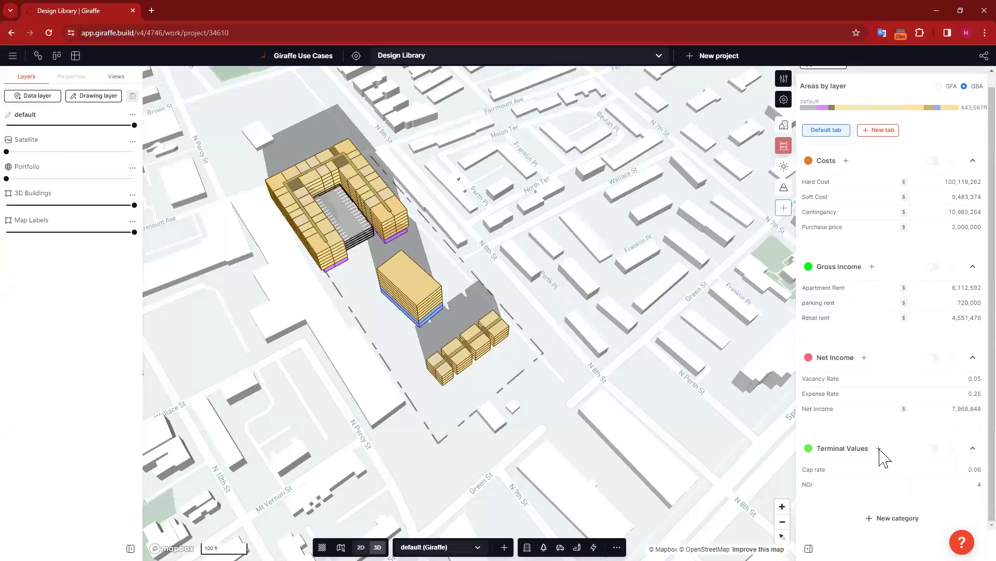
pyautogui.click(880, 448)
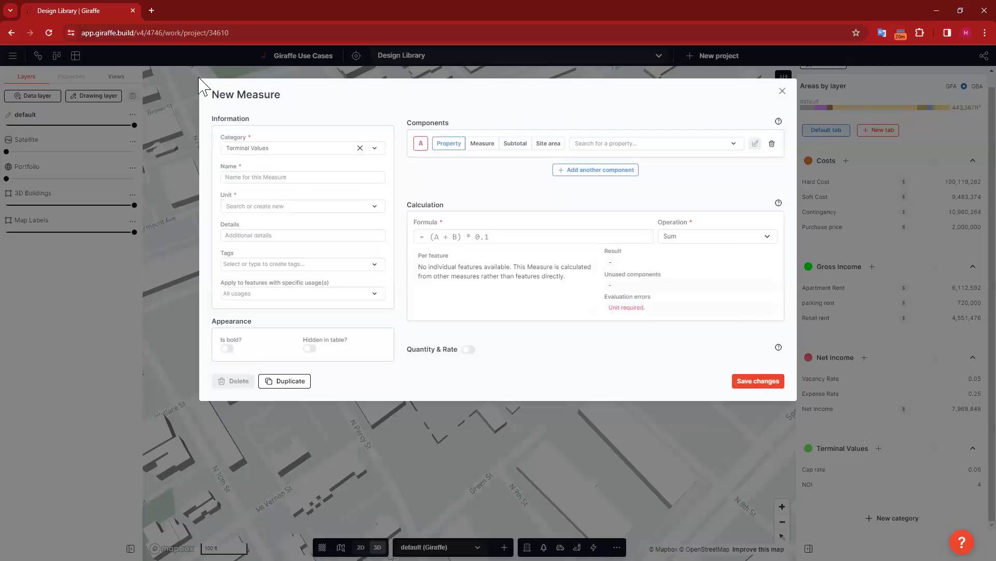
pyautogui.click(295, 177)
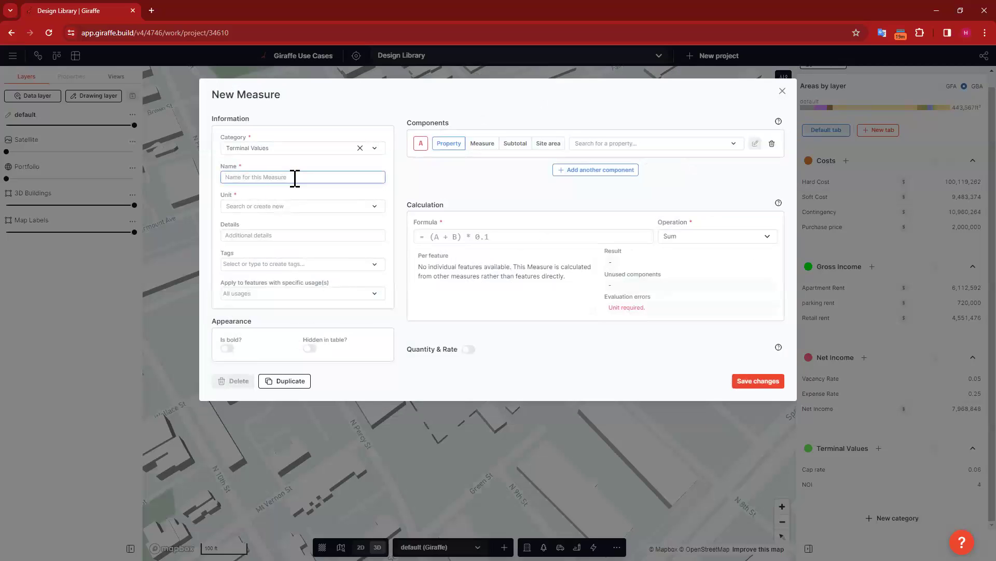
pyautogui.write('Return on Cost')
pyautogui.click(314, 207)
pyautogui.click(301, 229)
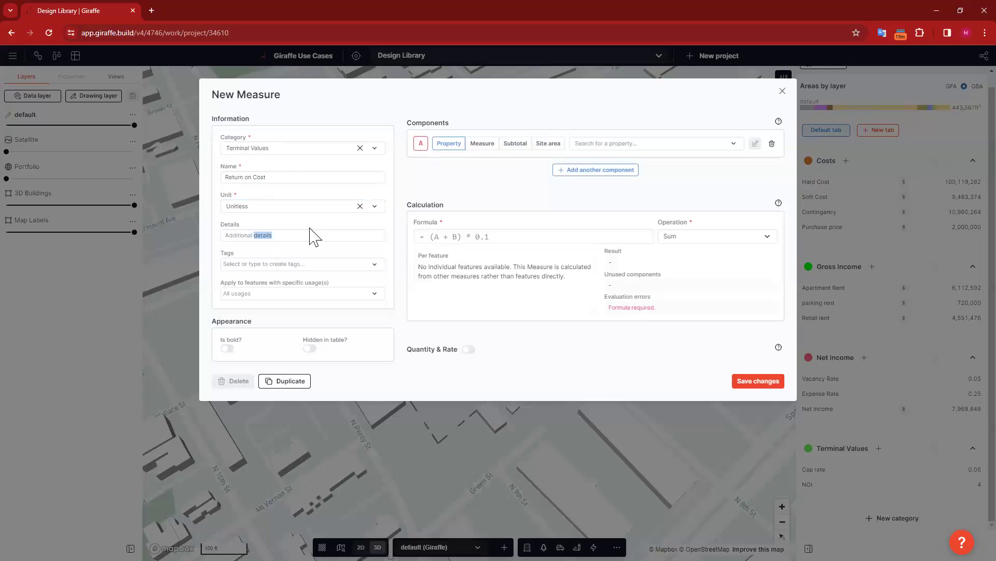
# - Use the Costs currency subtotal as component A and the NOI measure as component B of the Return on Cost measure
pyautogui.click(510, 139)
pyautogui.click(634, 144)
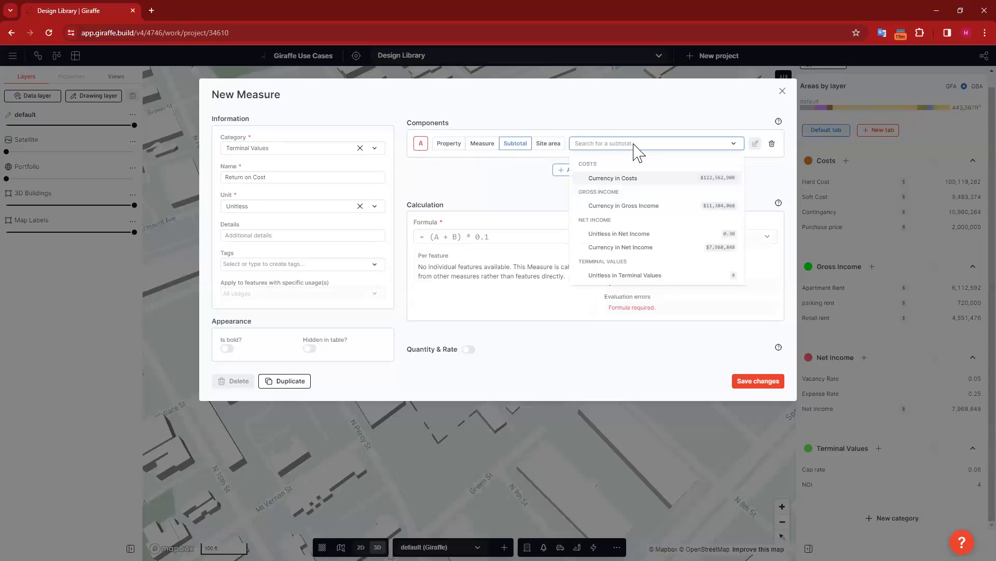
pyautogui.click(644, 179)
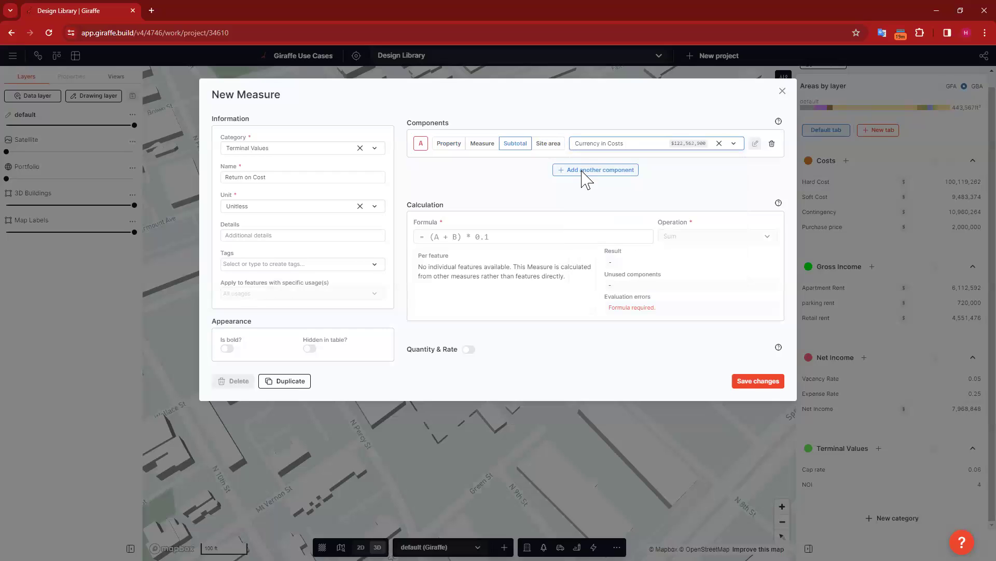
pyautogui.click(584, 171)
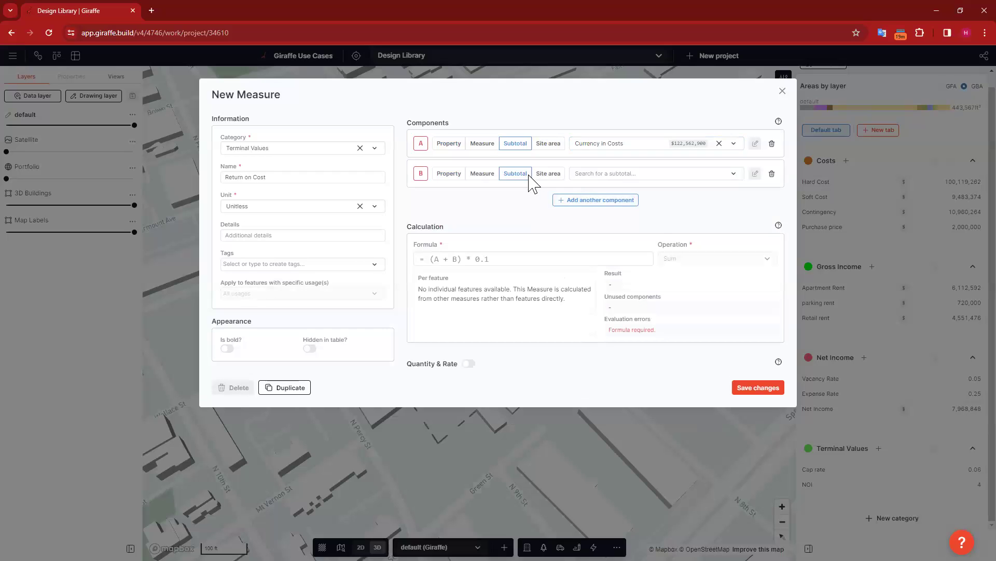
pyautogui.click(685, 175)
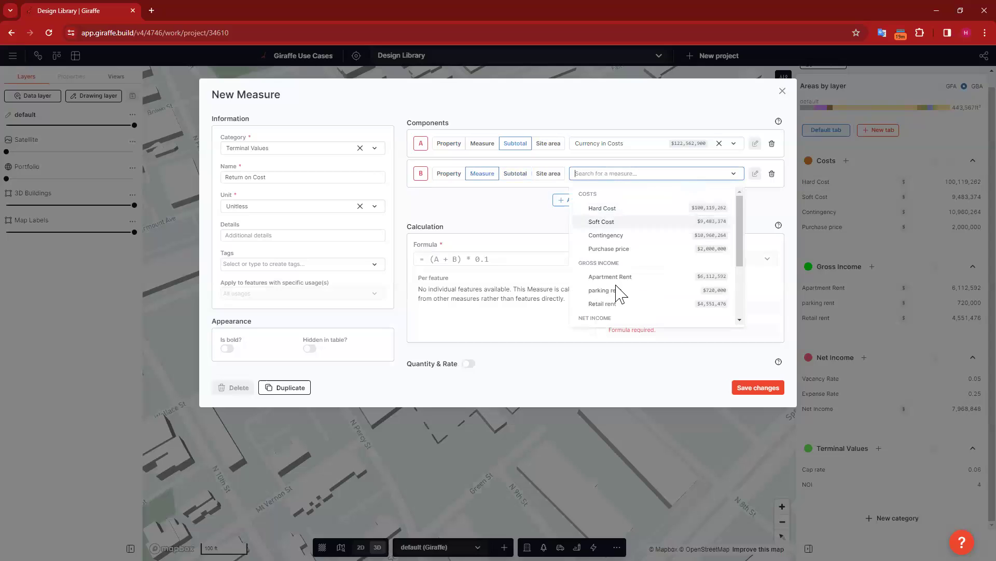
pyautogui.scroll(-3, 649, 286)
pyautogui.click(594, 305)
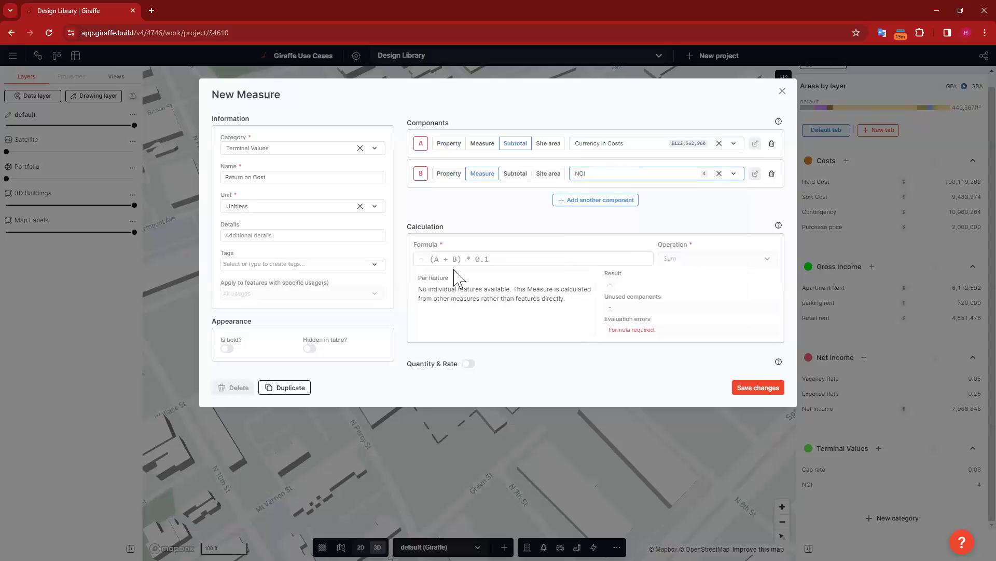
# - Set the Return on Cost formula to A/B and save the measure
pyautogui.click(457, 259)
pyautogui.write('A/B')
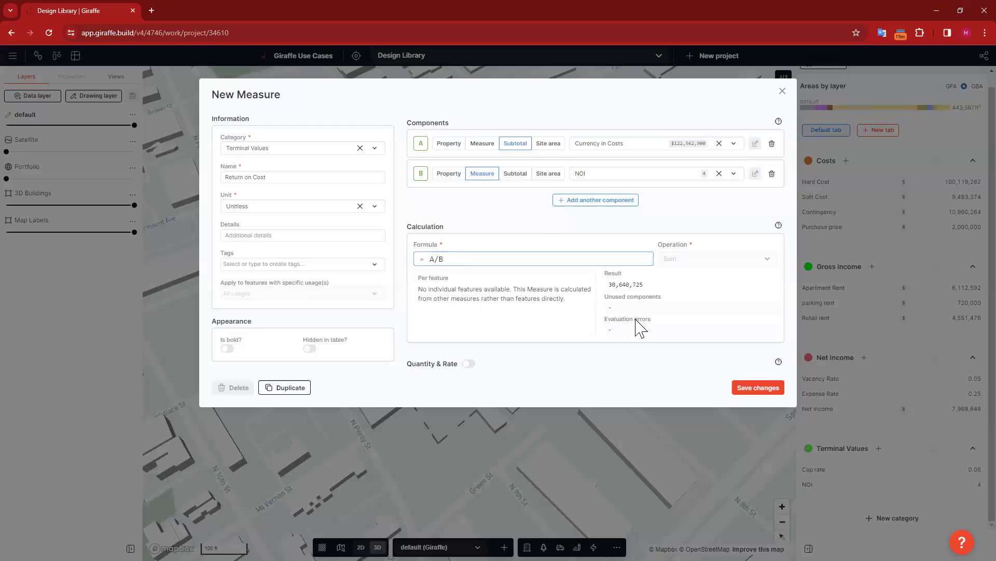
pyautogui.click(775, 388)
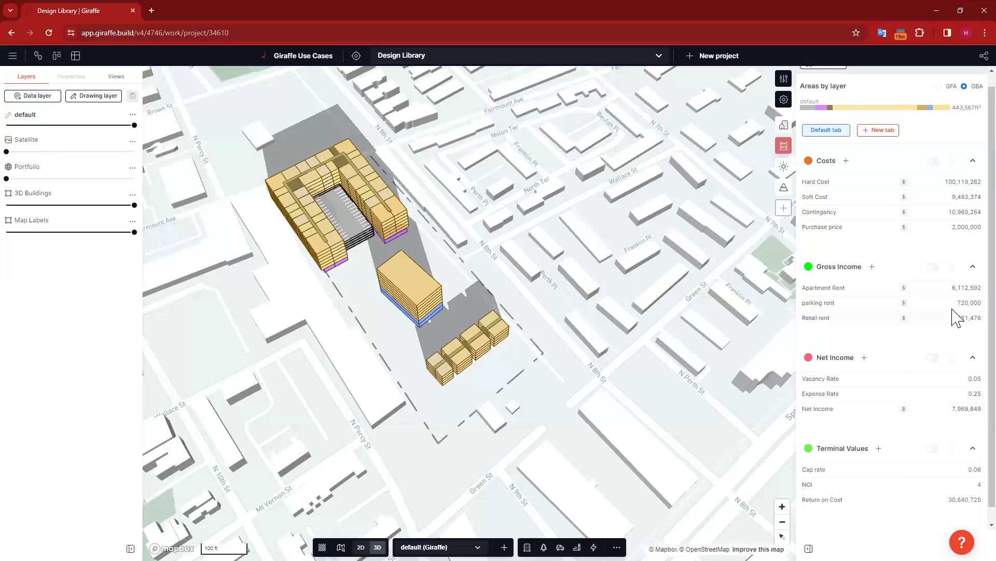
# - Start a new measure in the Terminal Values category, named Terminal Value, with Currency as its unit
pyautogui.scroll(-1, 907, 445)
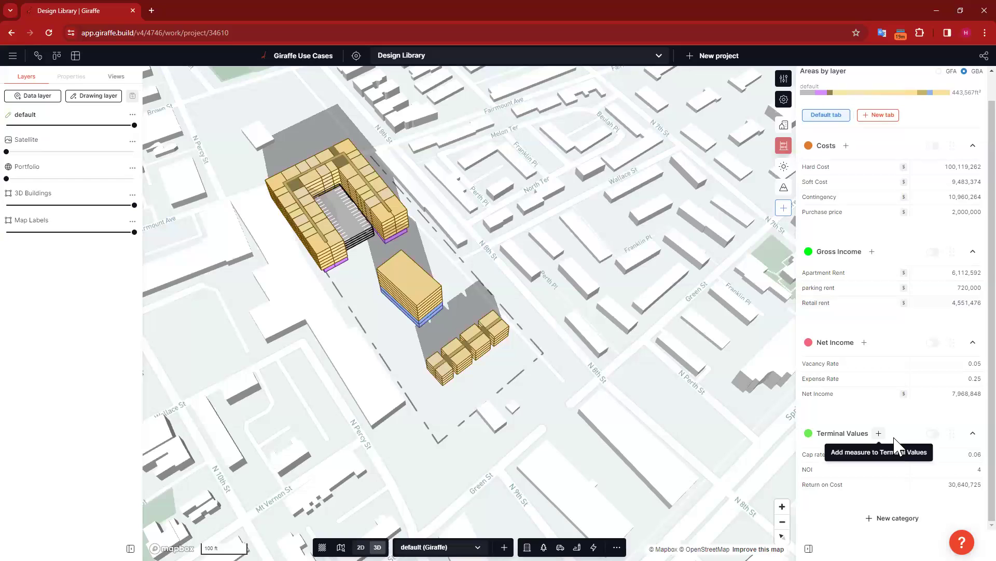
pyautogui.click(879, 432)
pyautogui.click(276, 177)
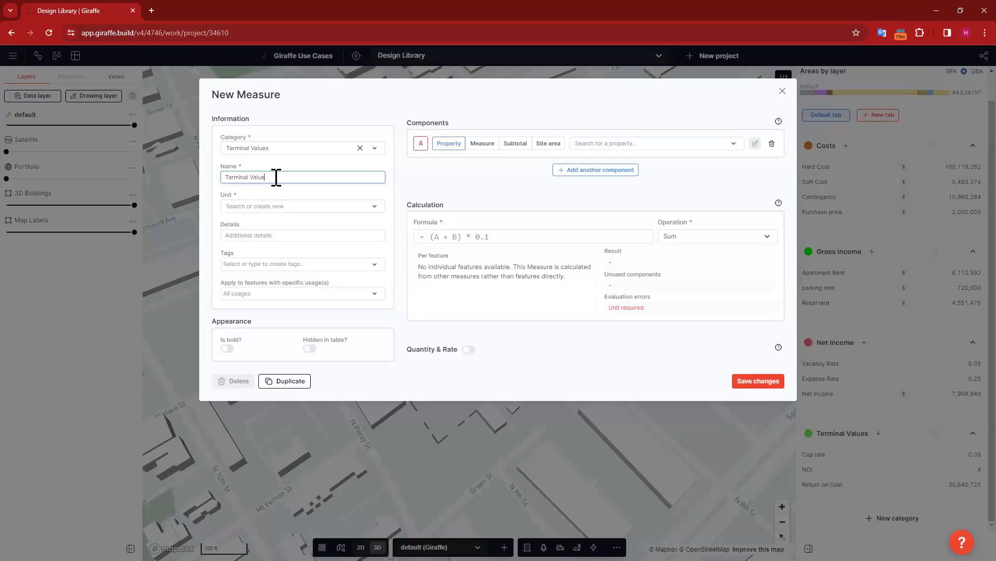
pyautogui.write('Terminal Value')
pyautogui.click(273, 206)
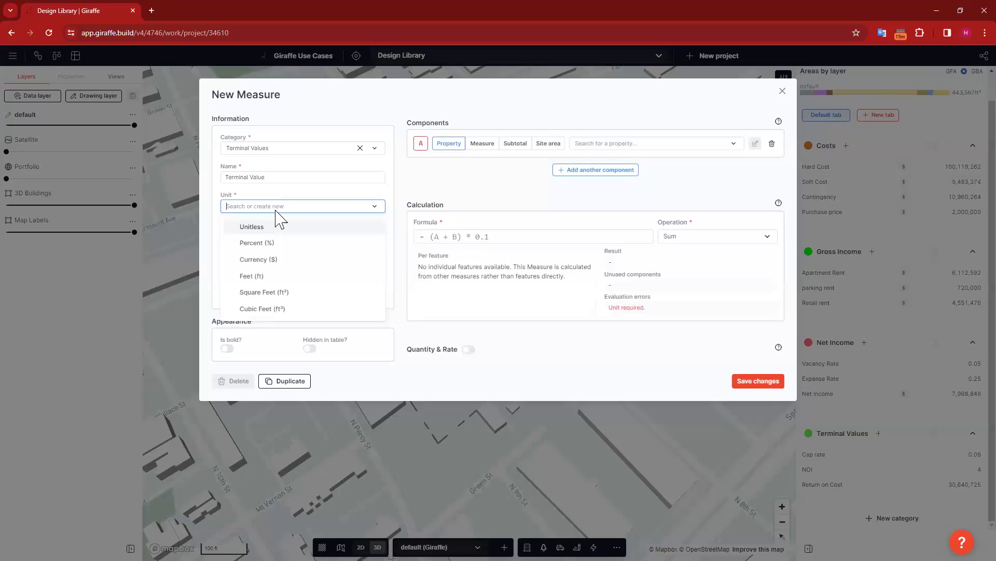
pyautogui.click(274, 259)
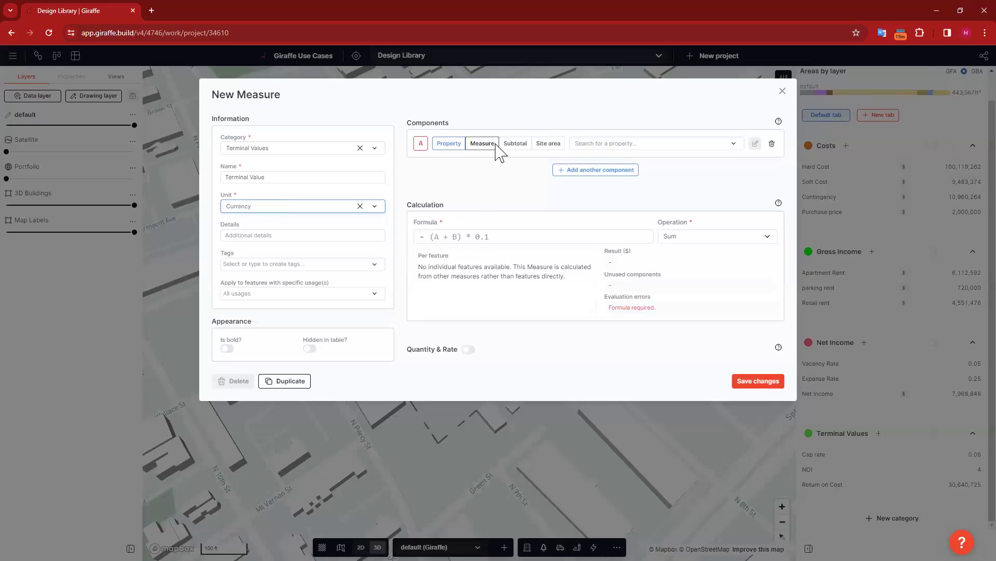
# - Use the Net Income and Cap rate measures as components A and B of the Terminal Value measure
pyautogui.click(482, 144)
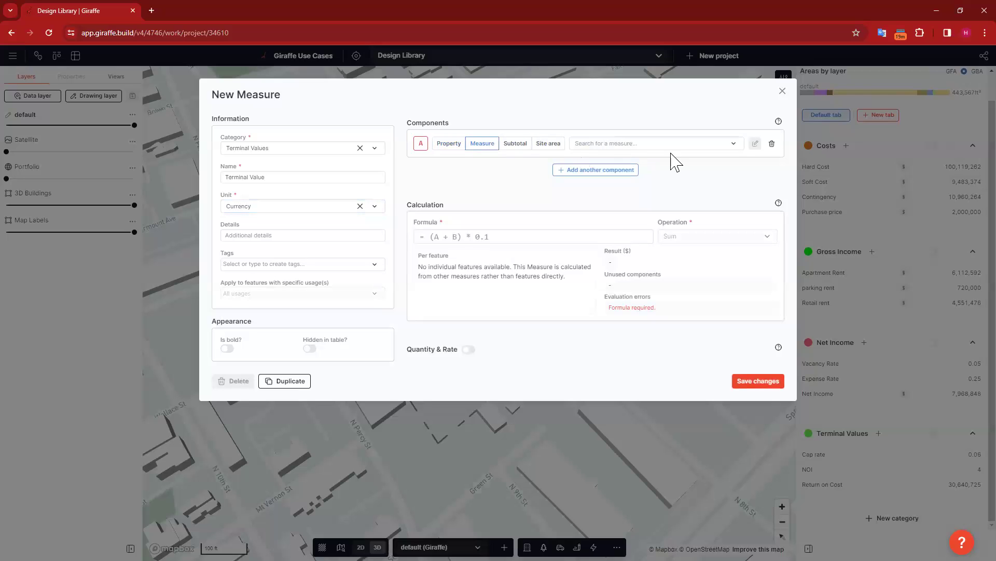
pyautogui.click(515, 145)
pyautogui.click(470, 146)
pyautogui.click(623, 151)
pyautogui.write('net')
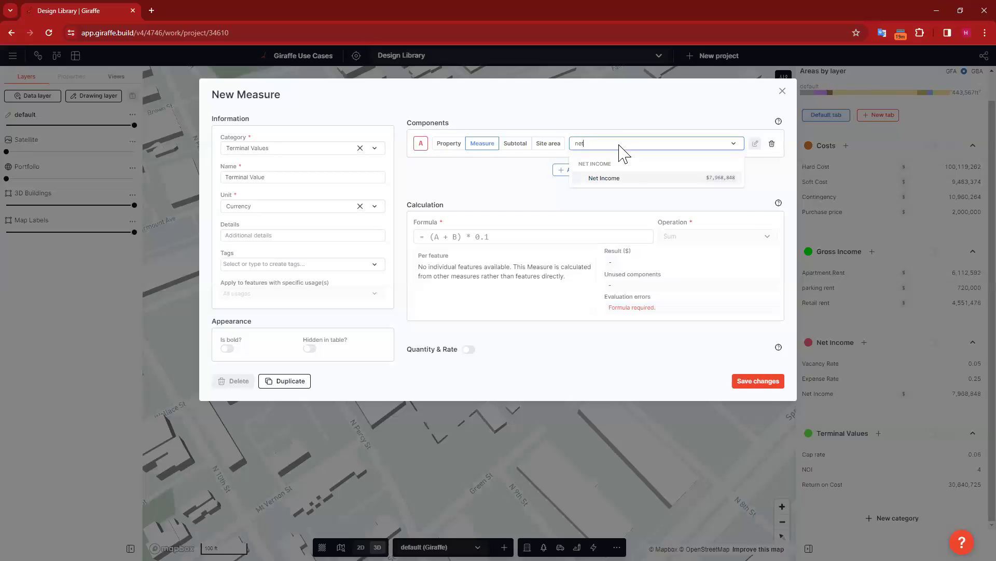
pyautogui.click(625, 179)
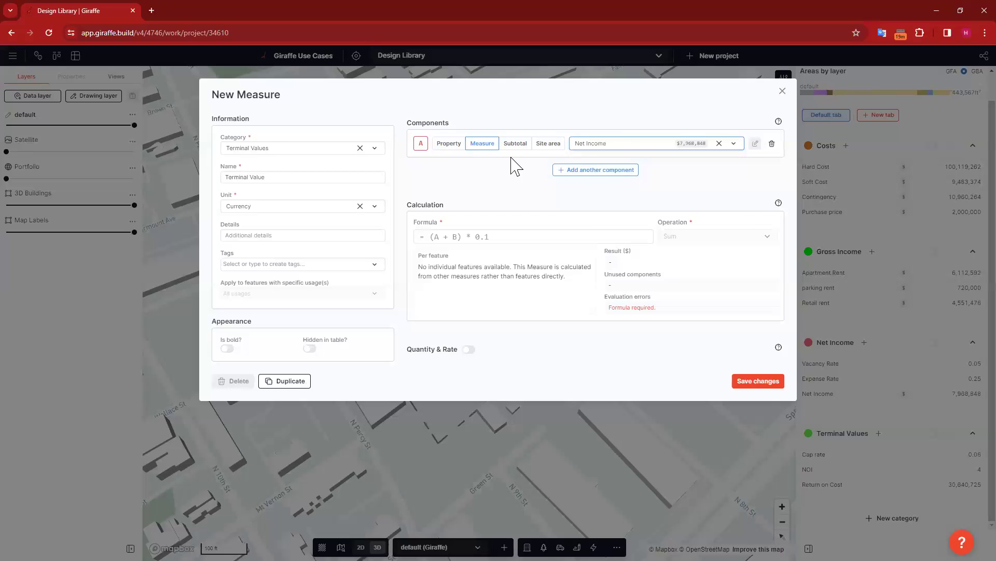
pyautogui.click(633, 171)
pyautogui.click(629, 176)
pyautogui.write('cap')
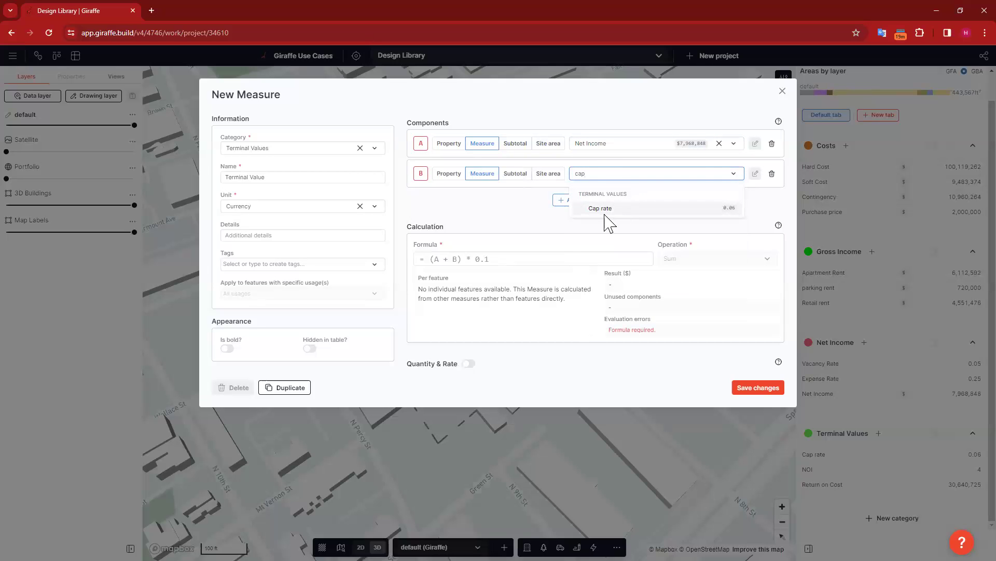
pyautogui.click(603, 208)
# - Set the Terminal Value formula to A/B and save the measure
pyautogui.click(445, 261)
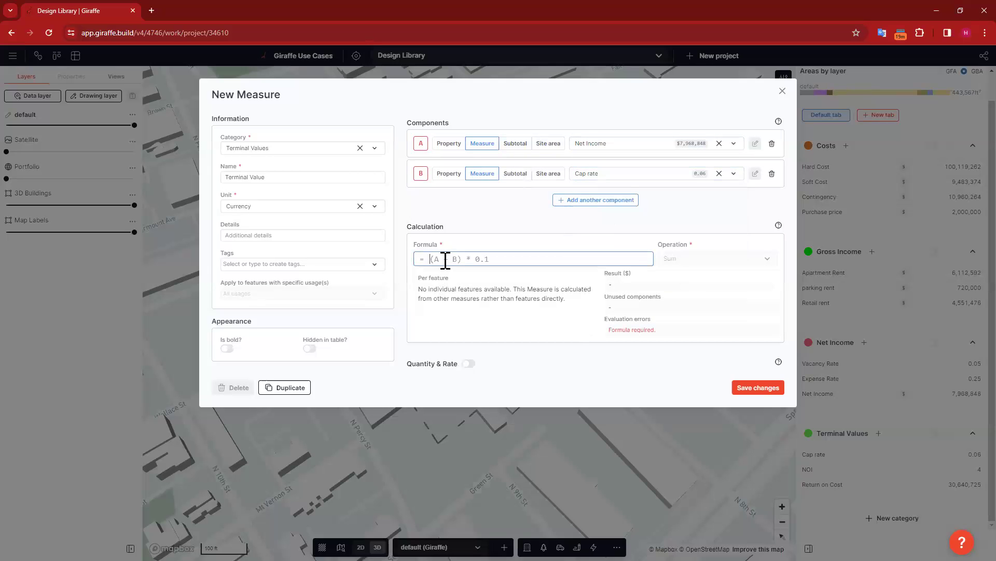
pyautogui.write('A/B')
pyautogui.click(476, 232)
pyautogui.click(751, 386)
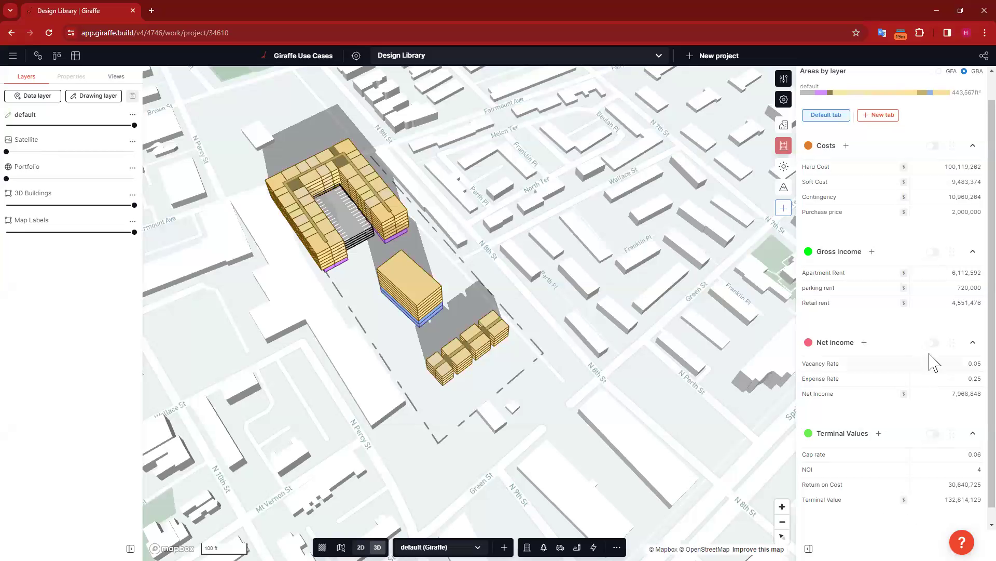
# - Widen the middle building to about 124.5 by 123.6 ft and notch one corner into an L-shaped footprint of about 12,070 ft²
pyautogui.scroll(-1, 916, 420)
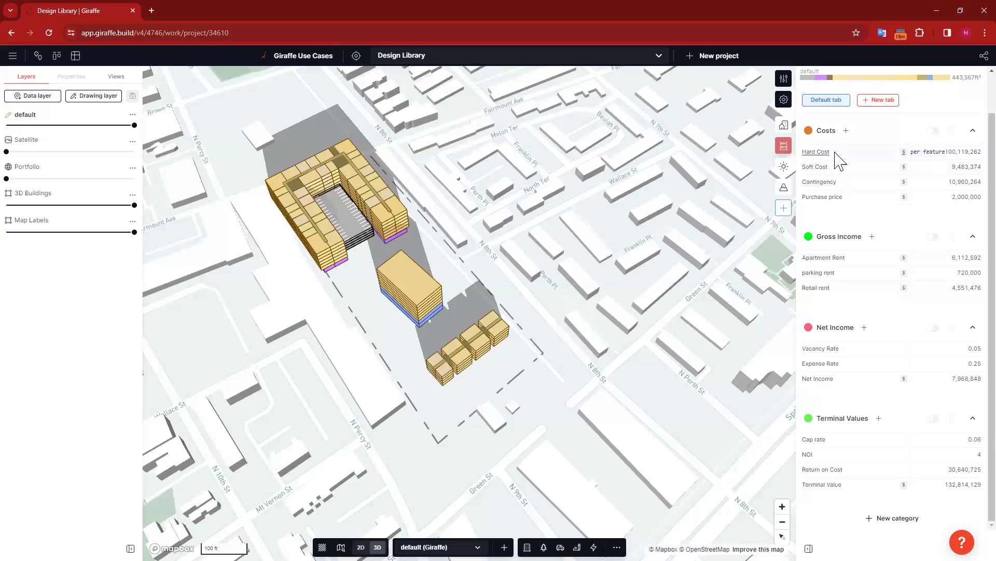
pyautogui.click(416, 285)
pyautogui.moveTo(409, 321); pyautogui.dragTo(380, 333)
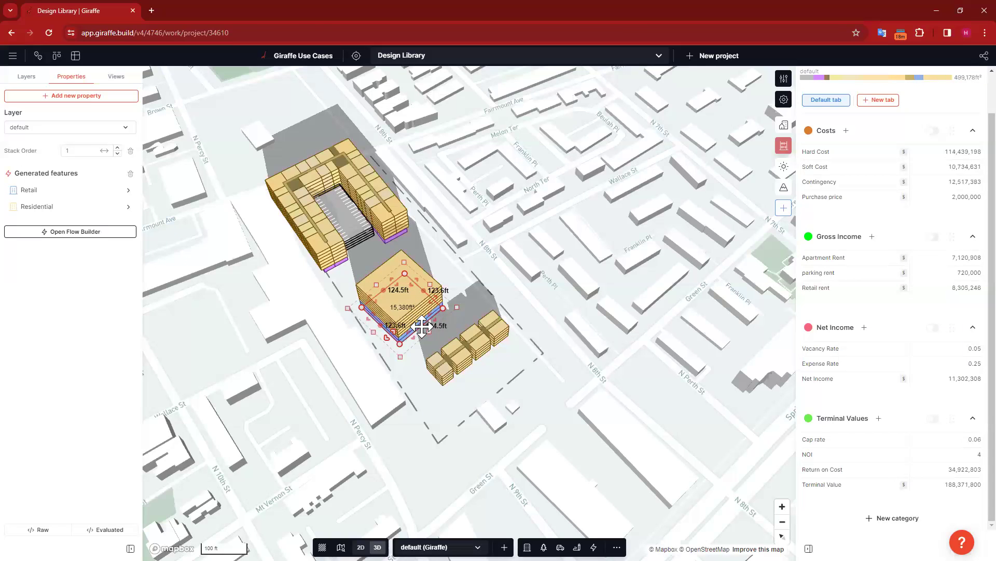
pyautogui.moveTo(427, 324); pyautogui.dragTo(422, 303)
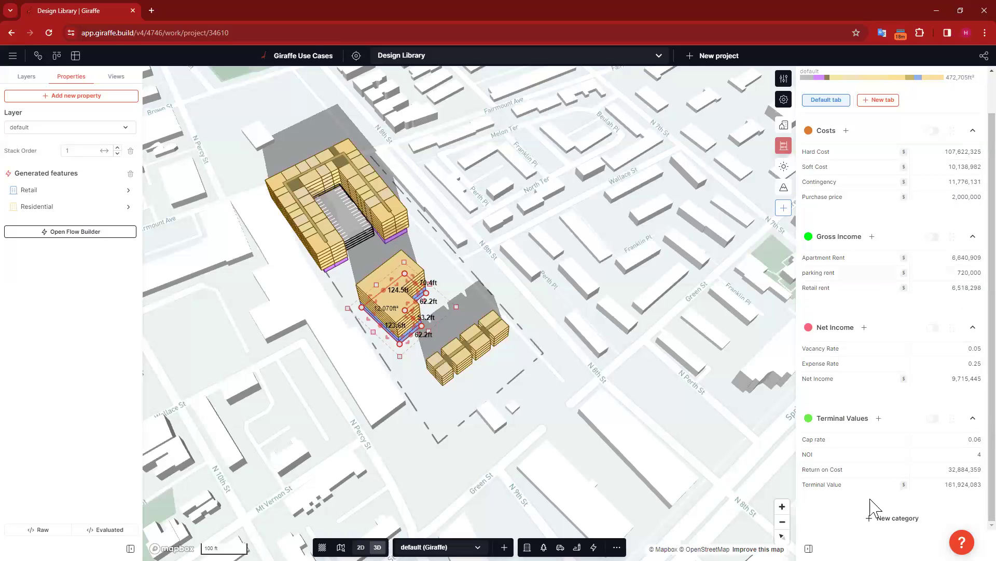
pyautogui.click(458, 300)
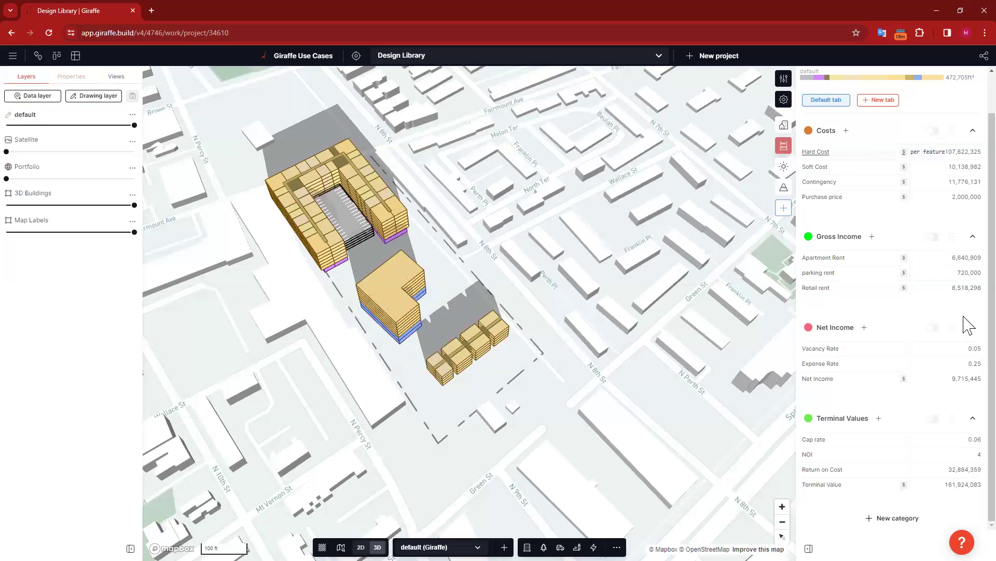
pyautogui.scroll(1, 965, 281)
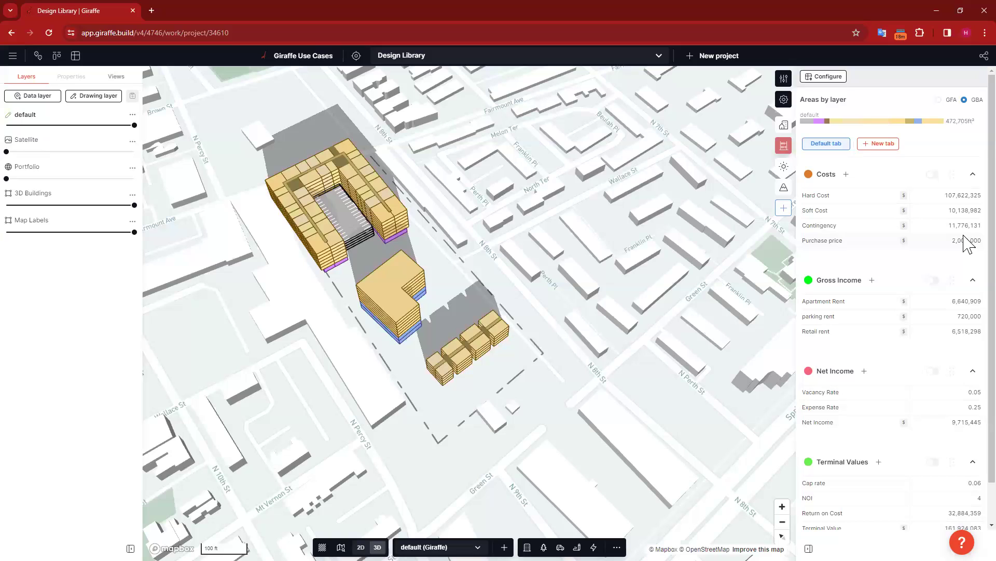
pyautogui.scroll(-1, 914, 348)
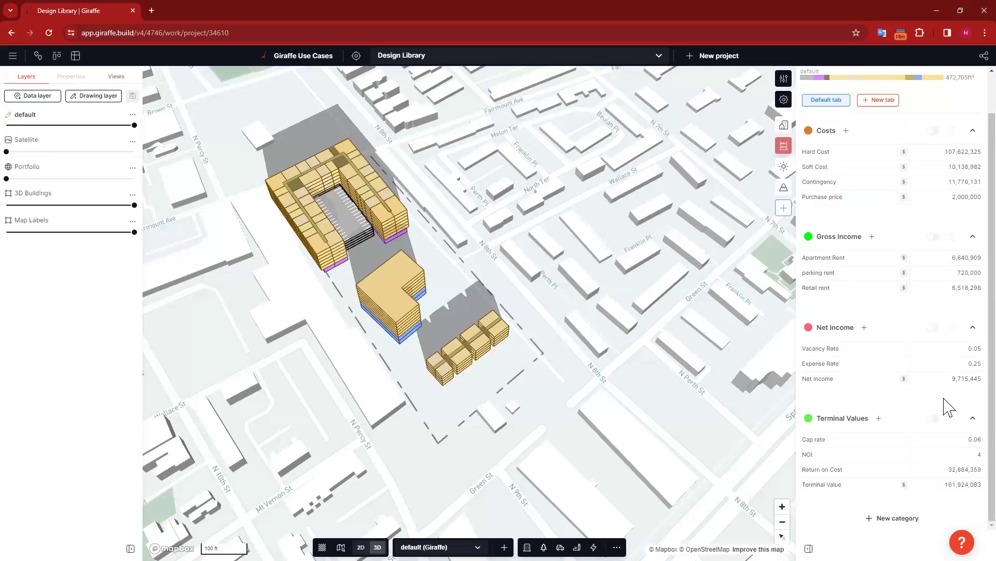
pyautogui.scroll(1, 946, 407)
pyautogui.scroll(-1, 879, 275)
pyautogui.scroll(2, 955, 270)
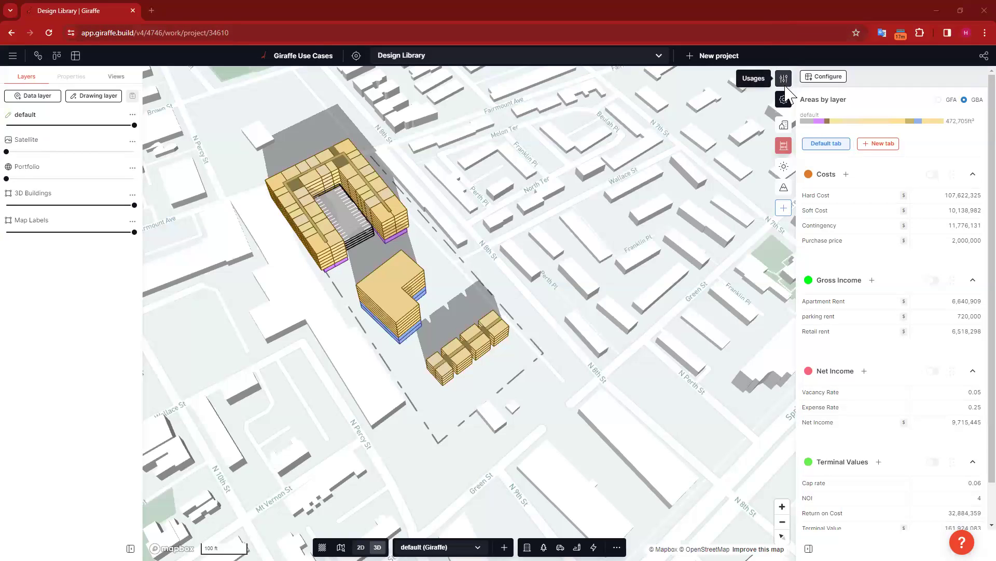
# - Share the Design Library project as a template for this workspace, with the browser page scaled to 90%
pyautogui.click(784, 100)
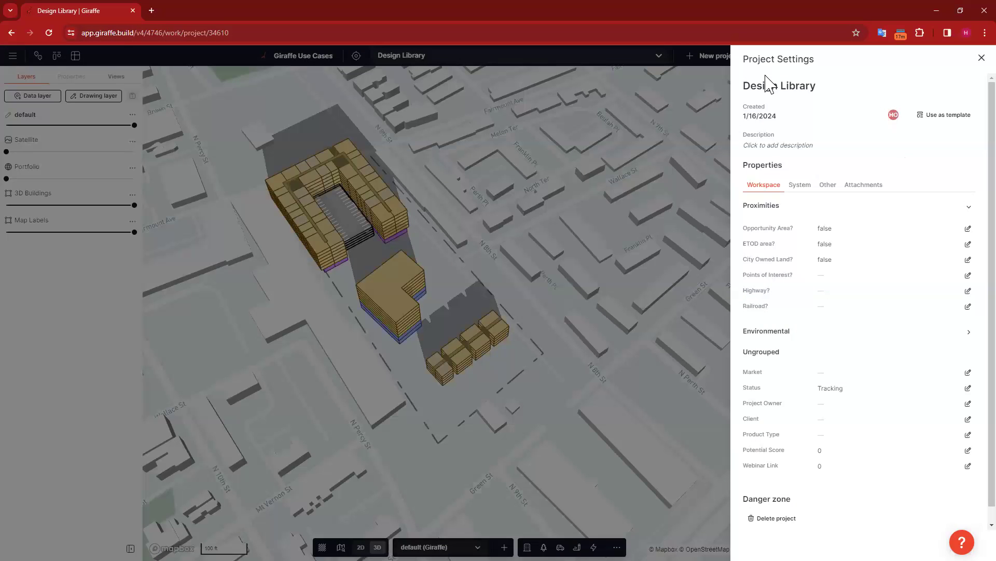
pyautogui.click(958, 123)
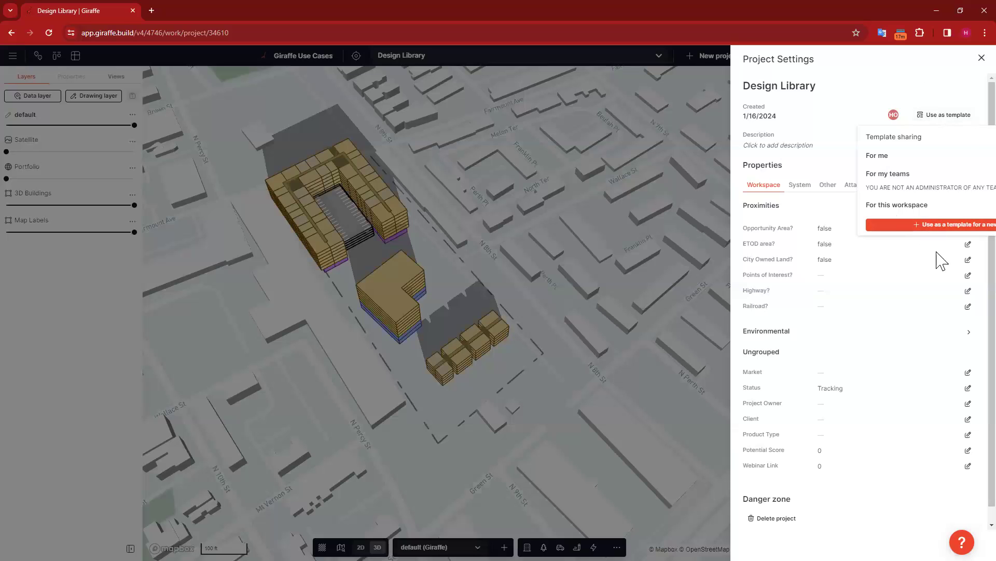
pyautogui.click(963, 80)
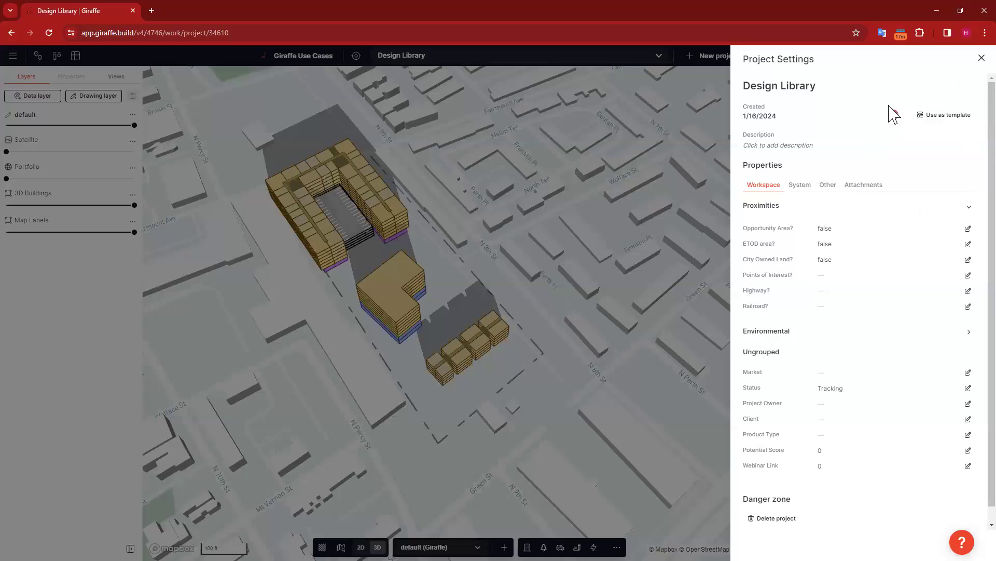
pyautogui.hotkey('ctrl', '-')
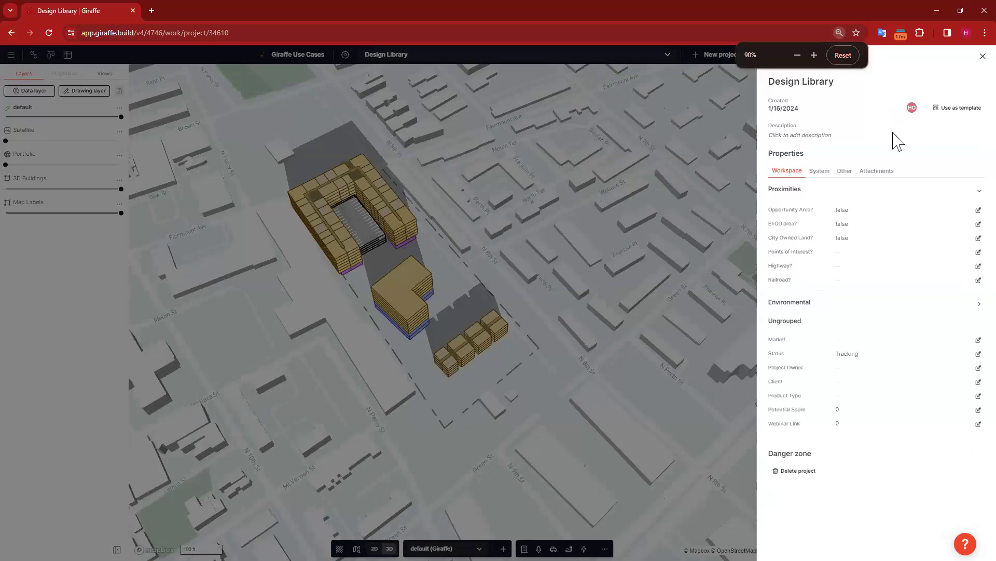
pyautogui.click(958, 108)
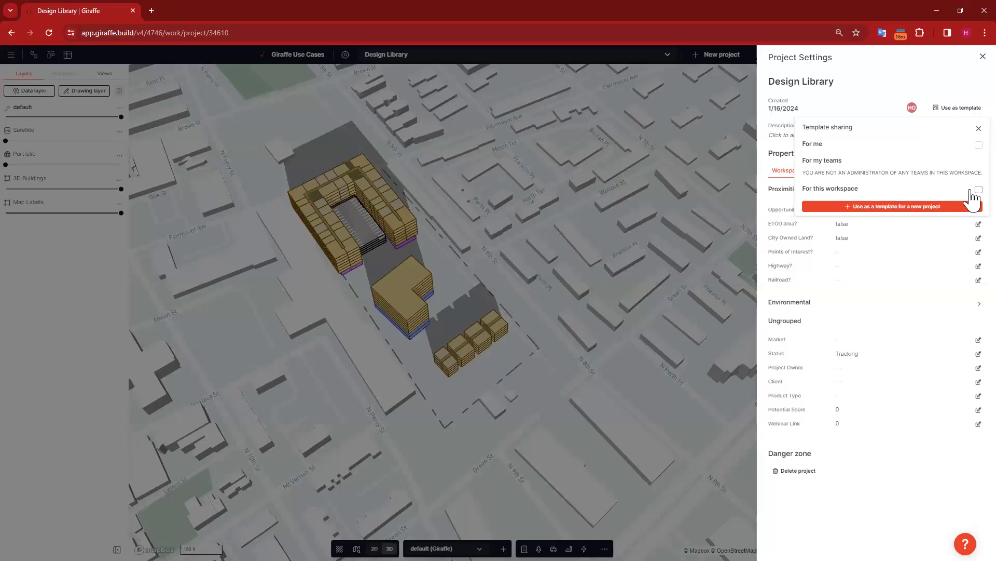
pyautogui.click(978, 190)
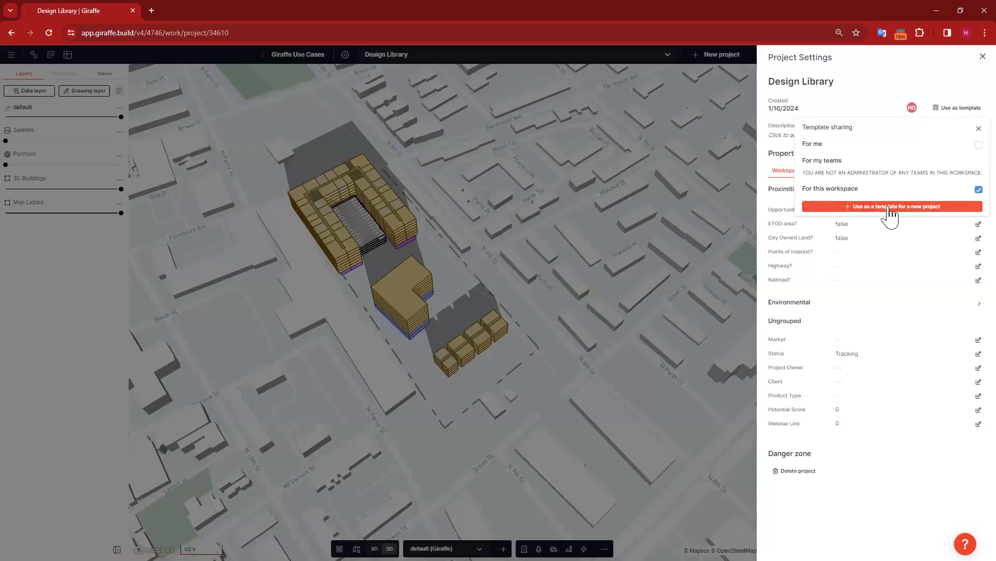
# - Start a new project from the Design Library template
pyautogui.click(891, 206)
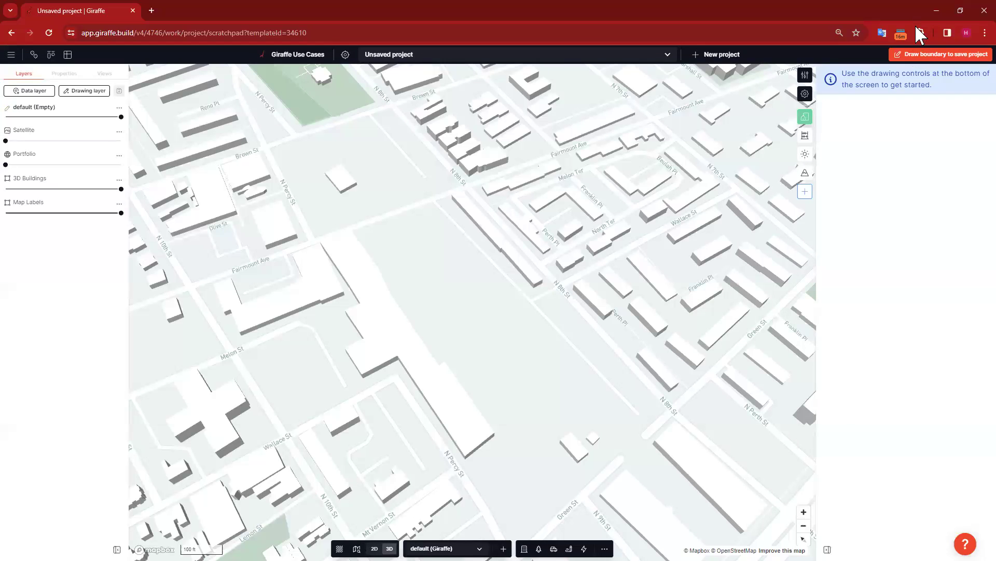
pyautogui.scroll(-5, 567, 278)
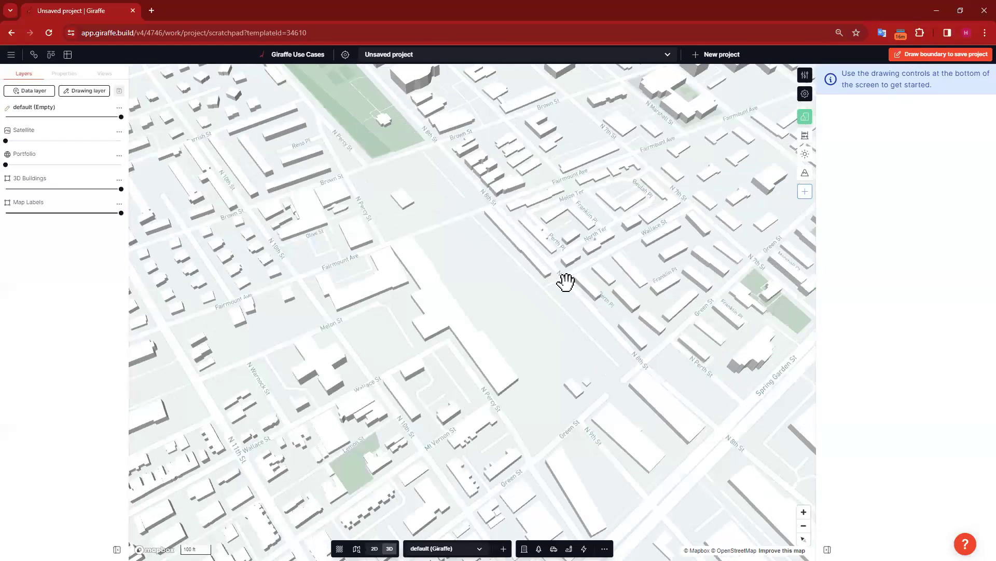
pyautogui.scroll(-5, 422, 218)
pyautogui.scroll(5, 273, 151)
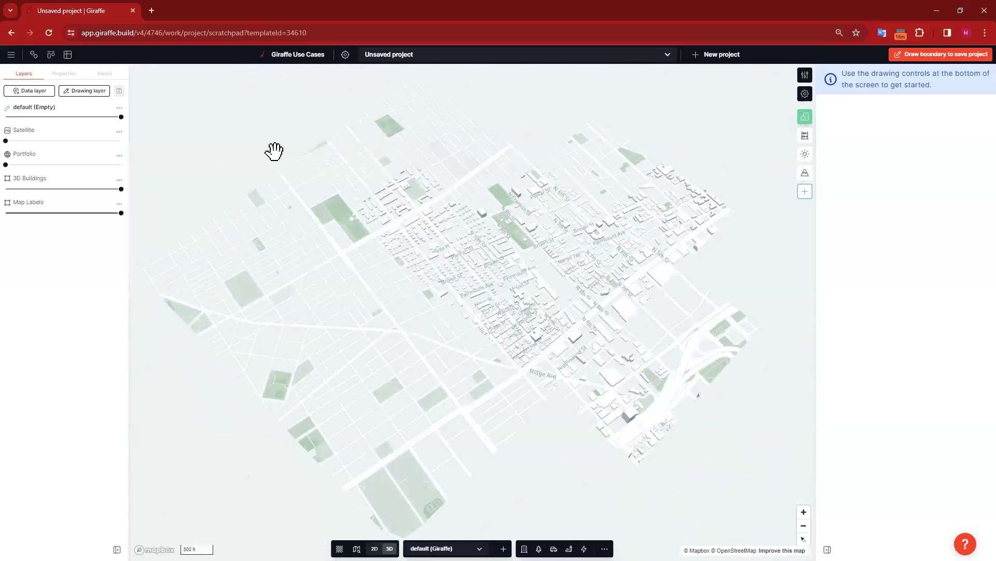
# - Look across the neighbourhoods north of the original Philadelphia site for a new project location
pyautogui.moveTo(377, 205); pyautogui.dragTo(583, 477)
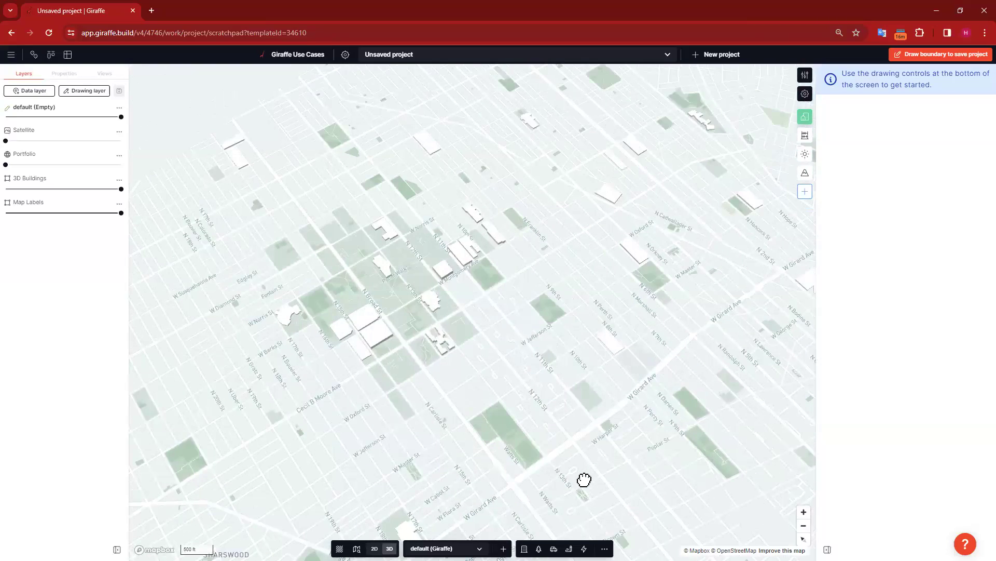
pyautogui.moveTo(384, 90); pyautogui.dragTo(519, 423)
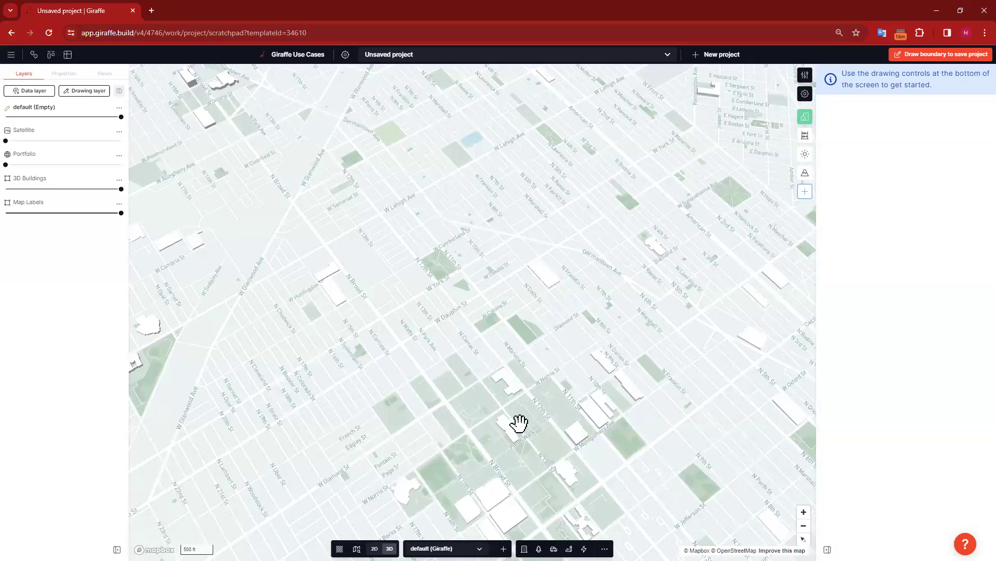
pyautogui.moveTo(307, 401); pyautogui.dragTo(291, 423)
pyautogui.moveTo(581, 184); pyautogui.dragTo(473, 405)
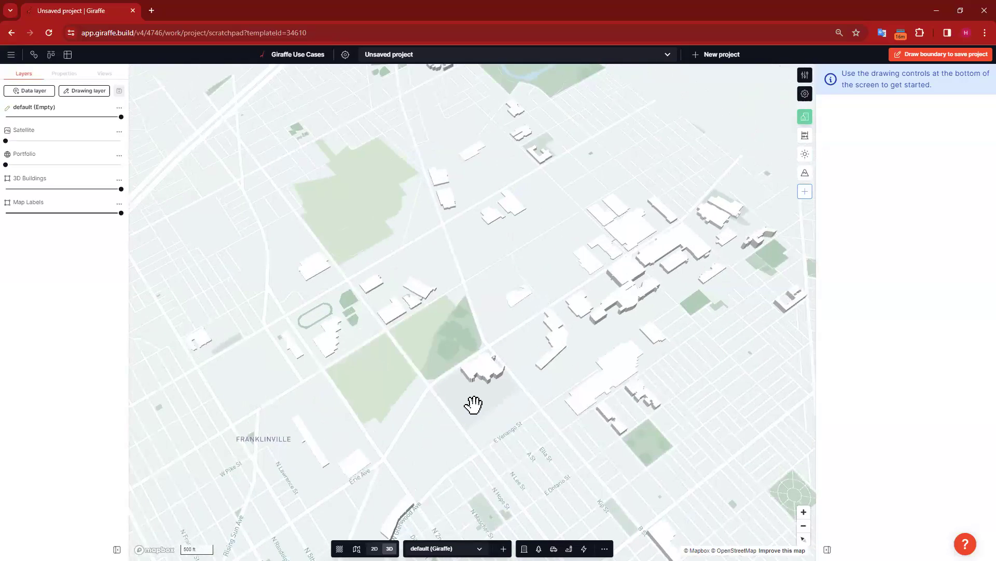
pyautogui.moveTo(482, 403); pyautogui.dragTo(345, 359, button='right')
pyautogui.moveTo(345, 359); pyautogui.dragTo(565, 305)
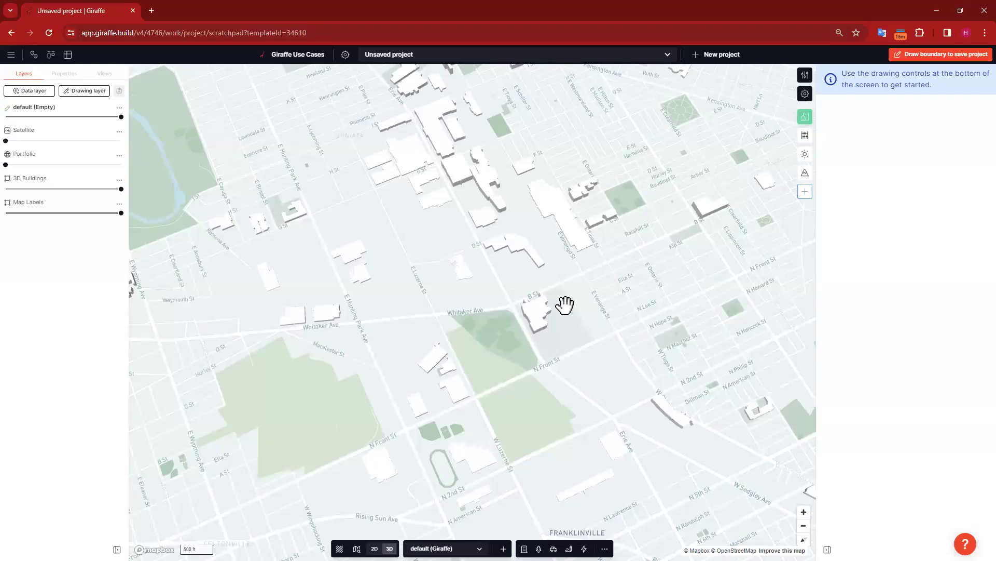
pyautogui.moveTo(462, 250); pyautogui.dragTo(536, 178)
pyautogui.moveTo(239, 270); pyautogui.dragTo(403, 218)
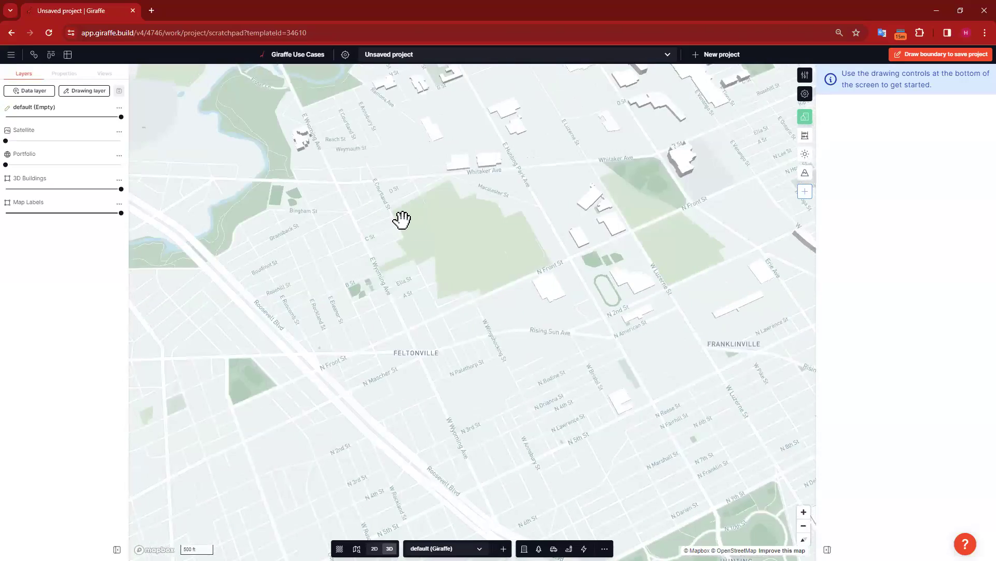
pyautogui.moveTo(276, 249); pyautogui.dragTo(655, 231)
pyautogui.moveTo(200, 261); pyautogui.dragTo(591, 135)
pyautogui.scroll(-5, 318, 365)
pyautogui.moveTo(316, 376); pyautogui.dragTo(406, 216)
pyautogui.moveTo(489, 358); pyautogui.dragTo(422, 278)
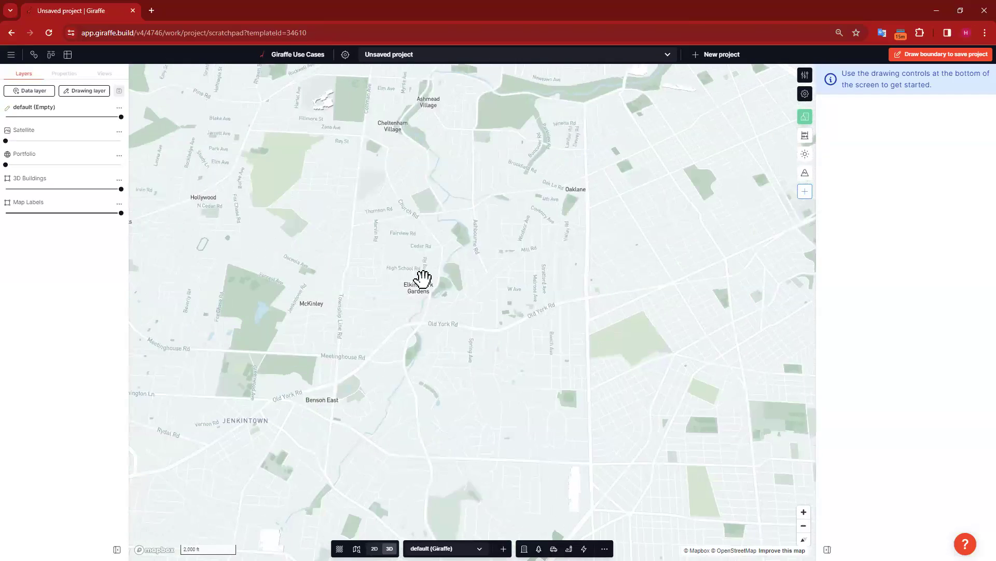
pyautogui.moveTo(570, 224); pyautogui.dragTo(400, 152)
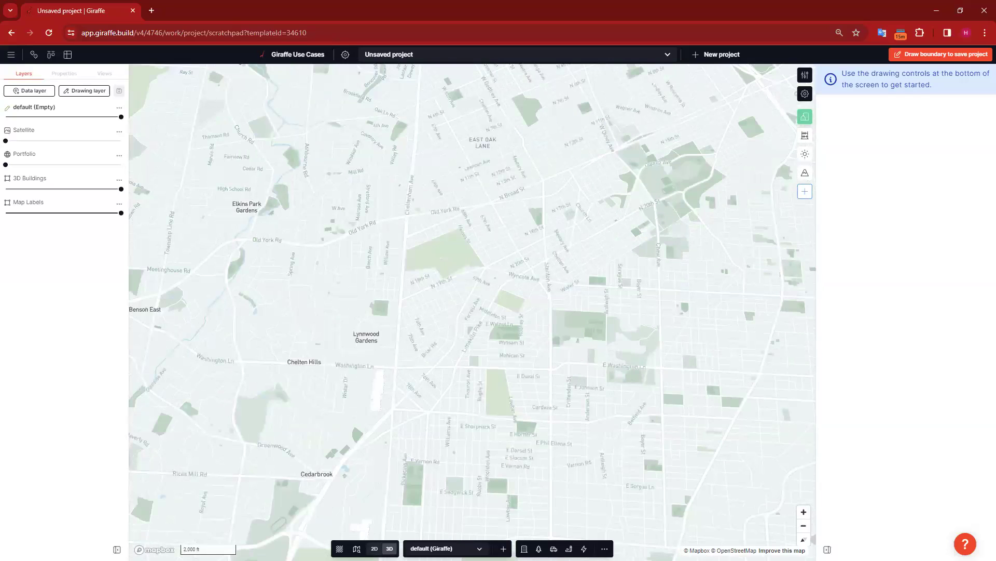
# - Search the map for Roxborough, Philadelphia, PA, and go to that location
pyautogui.click(356, 549)
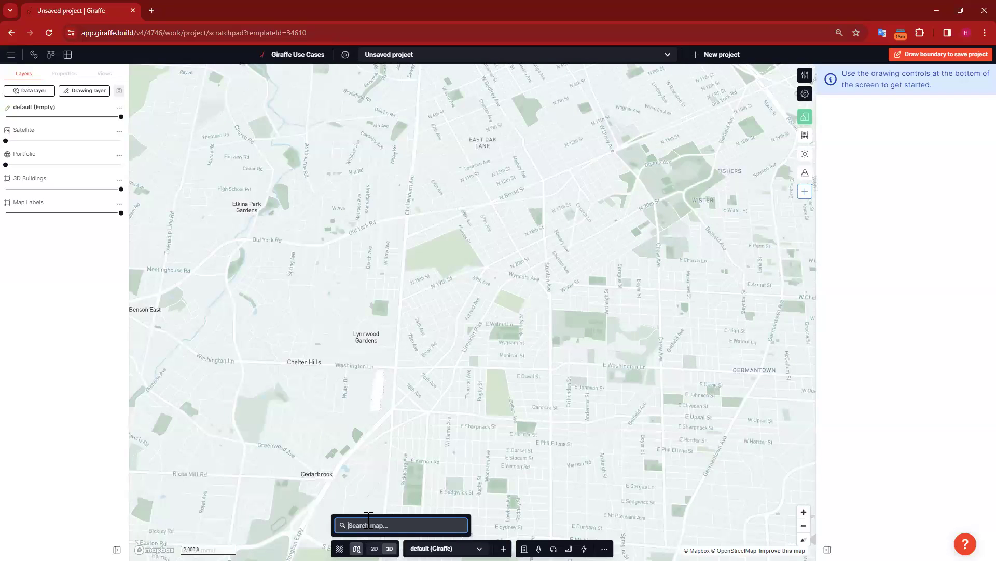
pyautogui.write('roxborough phi')
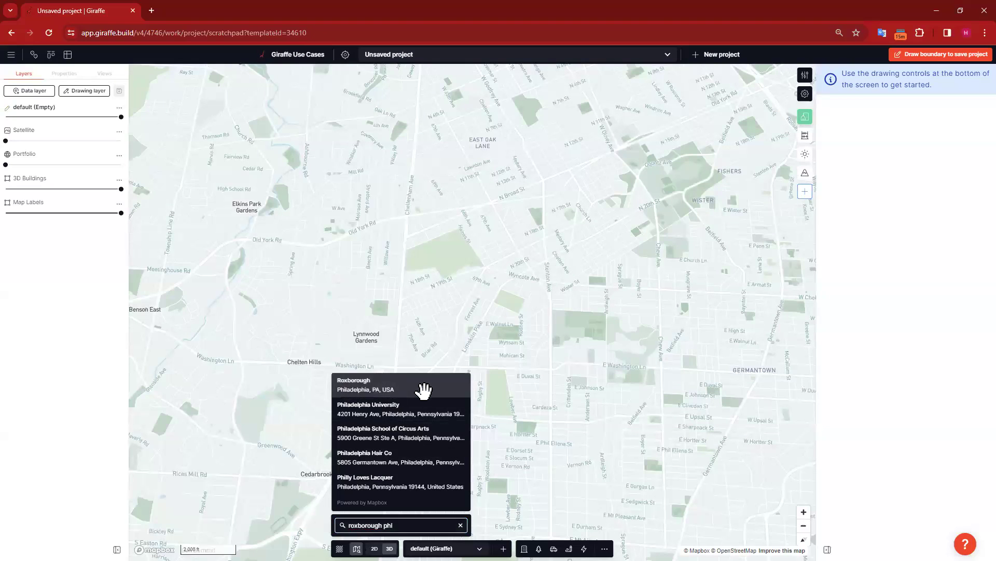
pyautogui.click(422, 387)
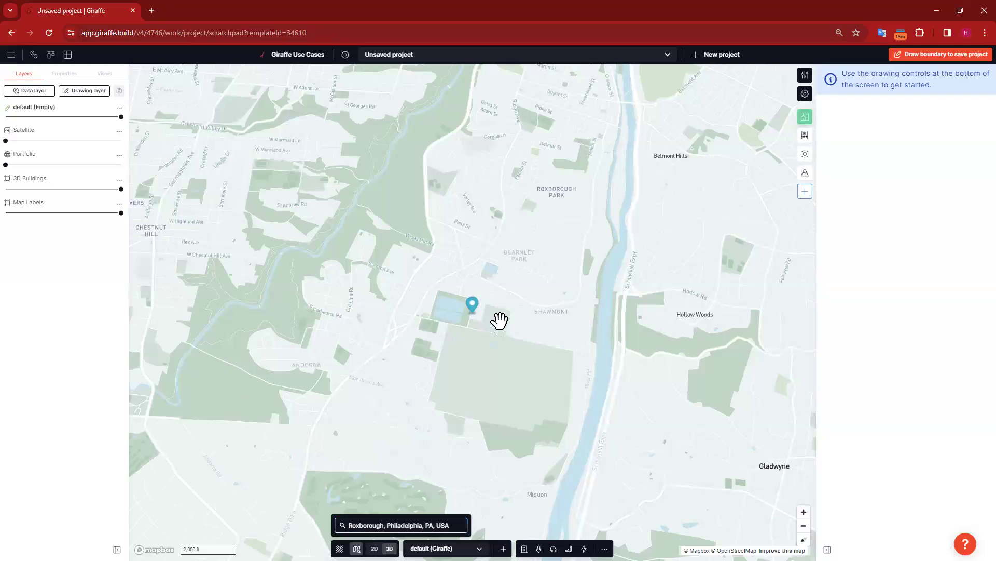
pyautogui.click(497, 319)
pyautogui.scroll(5, 495, 320)
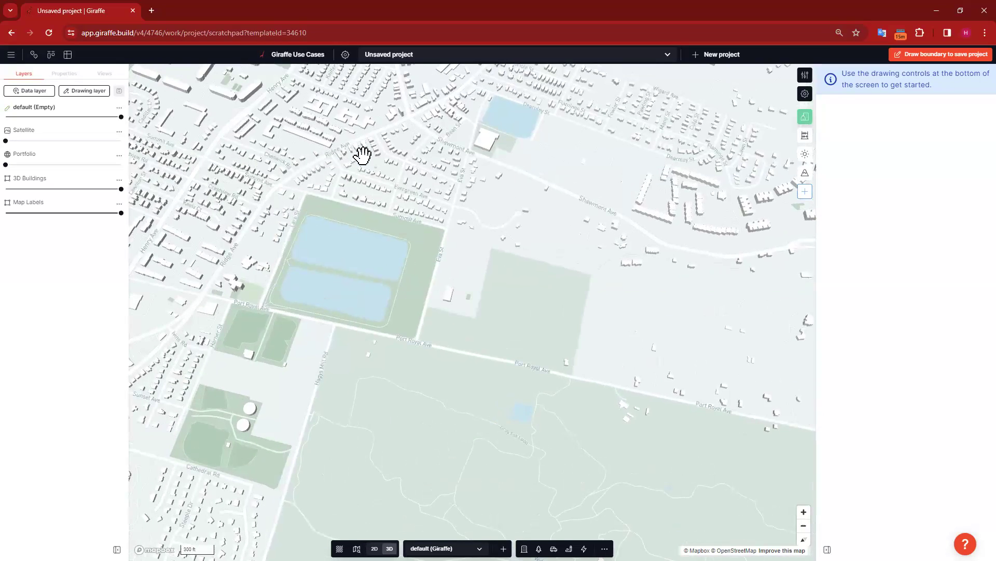
# - Draw a five-sided project boundary on the open lot along Old Line Rd, with sides of about 249, 417, 187, 254 and 242 ft
pyautogui.moveTo(317, 280); pyautogui.dragTo(557, 305)
pyautogui.moveTo(505, 328); pyautogui.dragTo(481, 332, button='right')
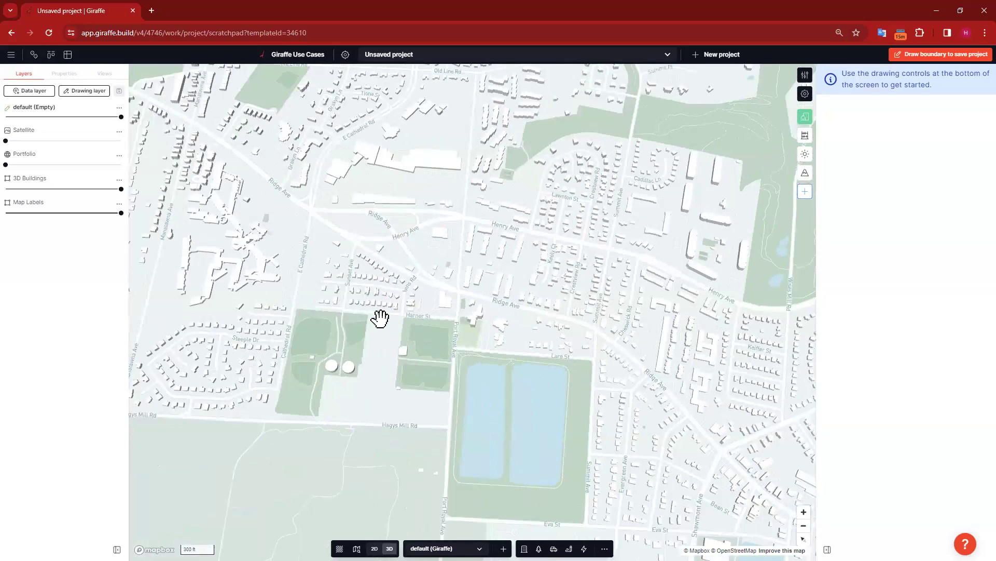
pyautogui.moveTo(471, 333); pyautogui.dragTo(560, 340)
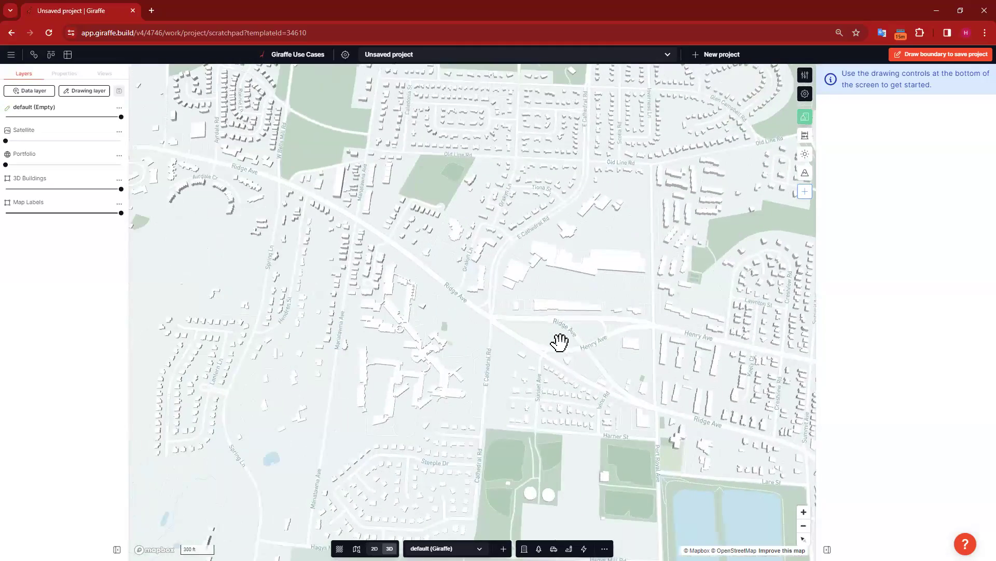
pyautogui.moveTo(629, 178); pyautogui.dragTo(489, 204)
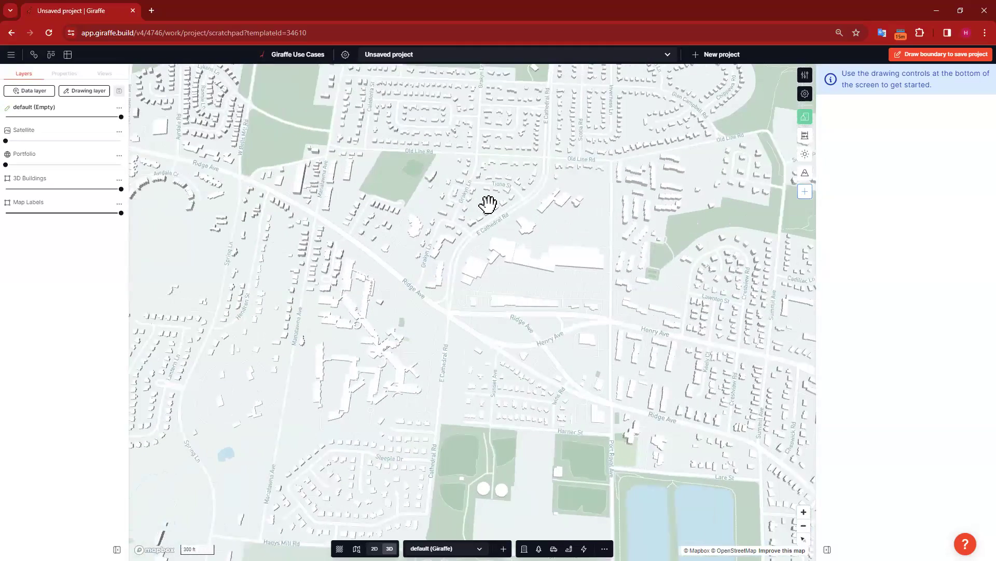
pyautogui.scroll(4, 673, 147)
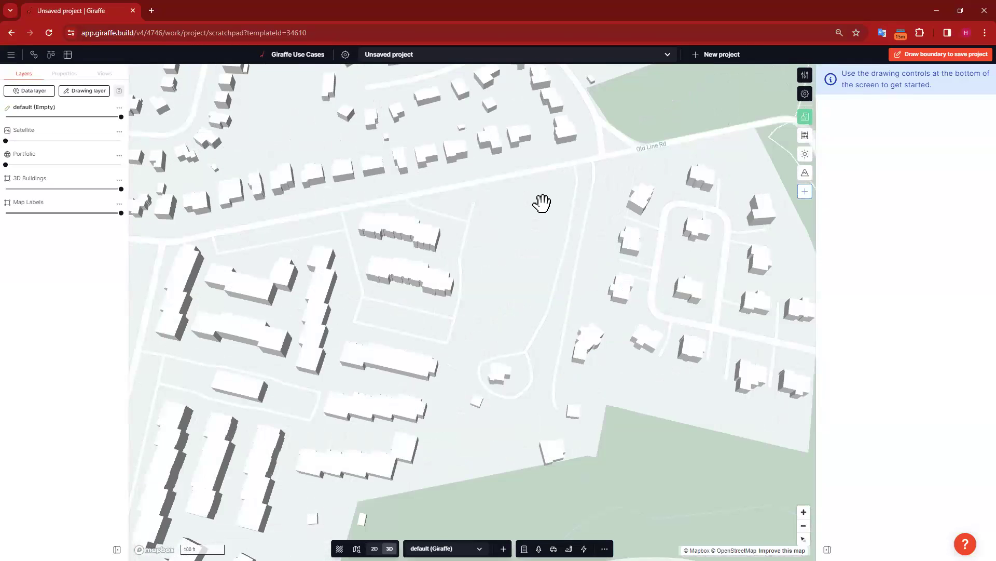
pyautogui.scroll(3, 492, 213)
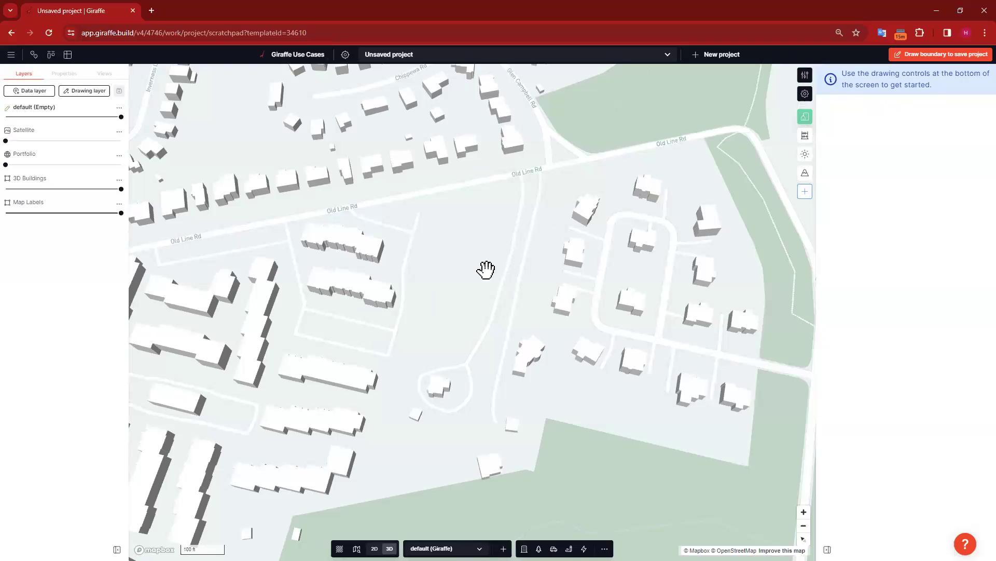
pyautogui.moveTo(485, 269); pyautogui.dragTo(452, 302)
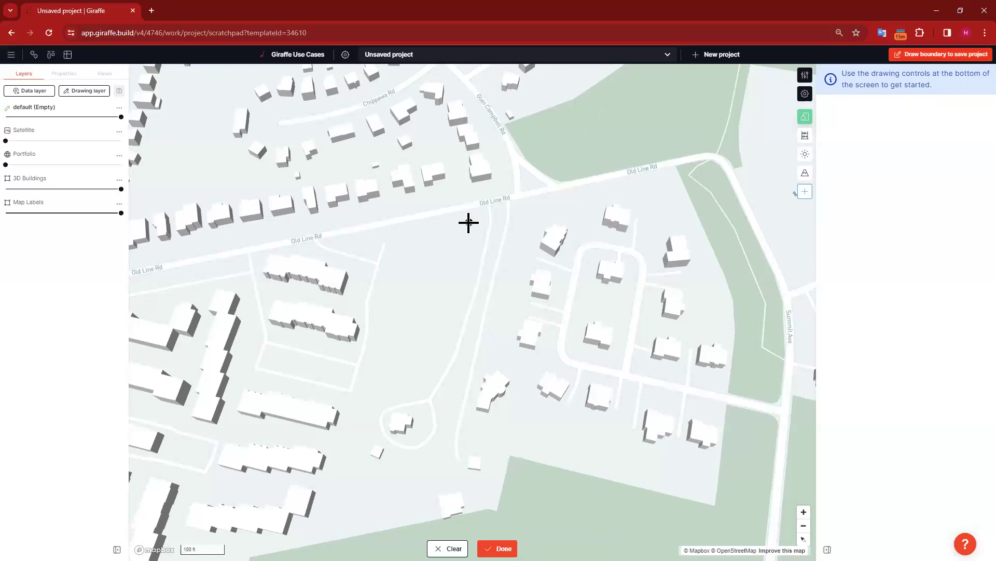
pyautogui.click(390, 224)
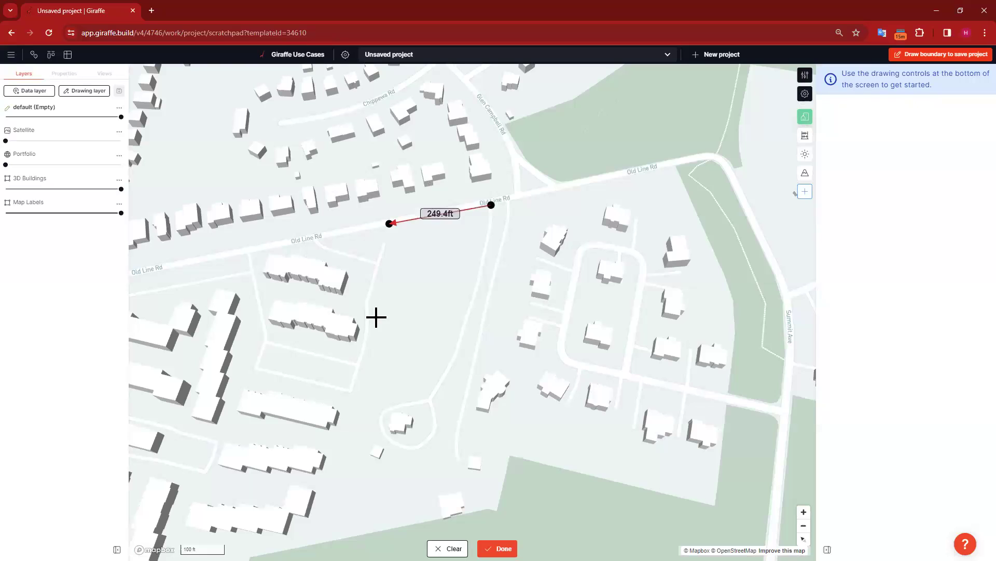
pyautogui.click(346, 389)
pyautogui.click(433, 392)
pyautogui.click(477, 291)
pyautogui.click(492, 201)
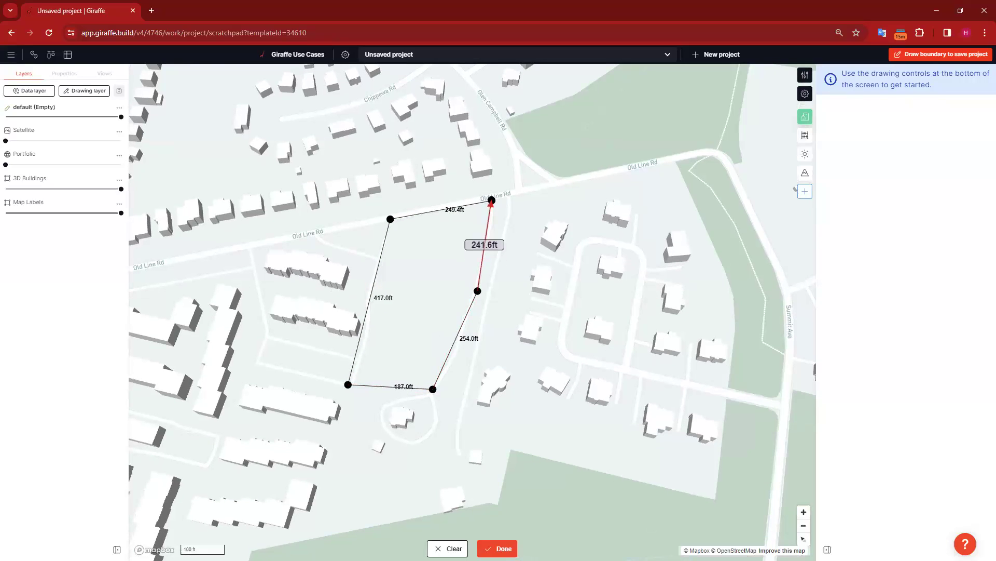
pyautogui.click(497, 548)
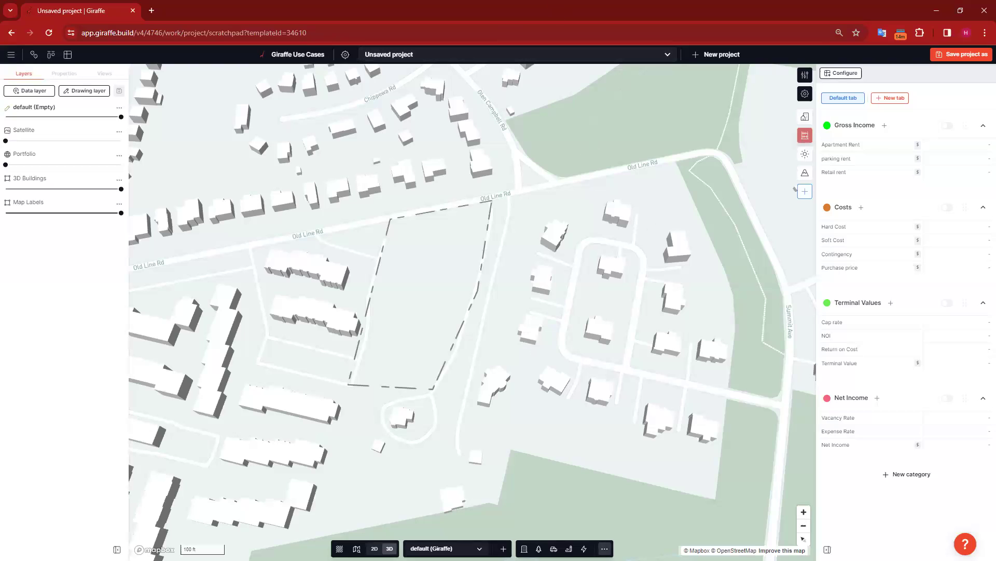
# - Import the row of four small apartment blocks from the Design Library project into the new project
pyautogui.click(604, 549)
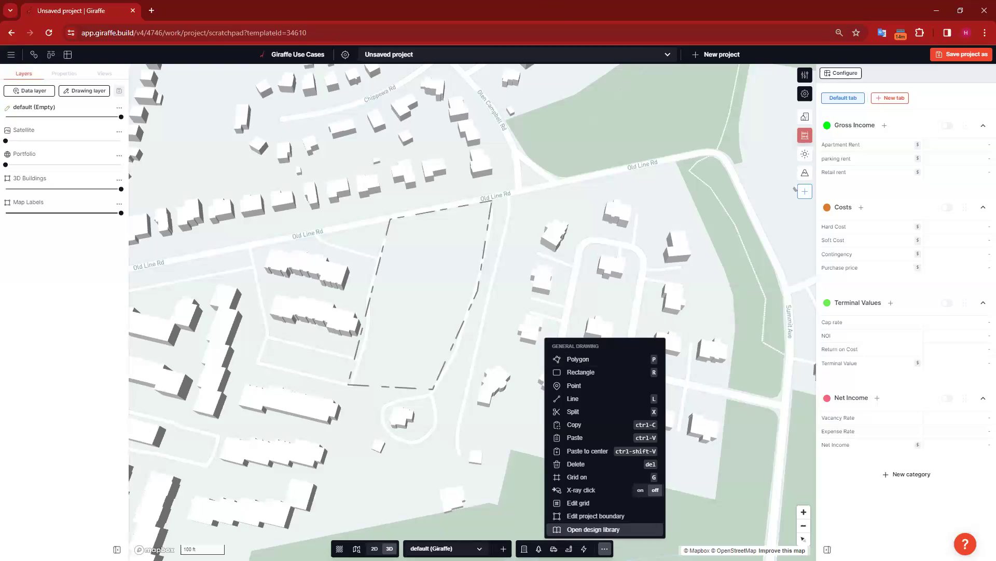
pyautogui.click(597, 529)
pyautogui.click(473, 139)
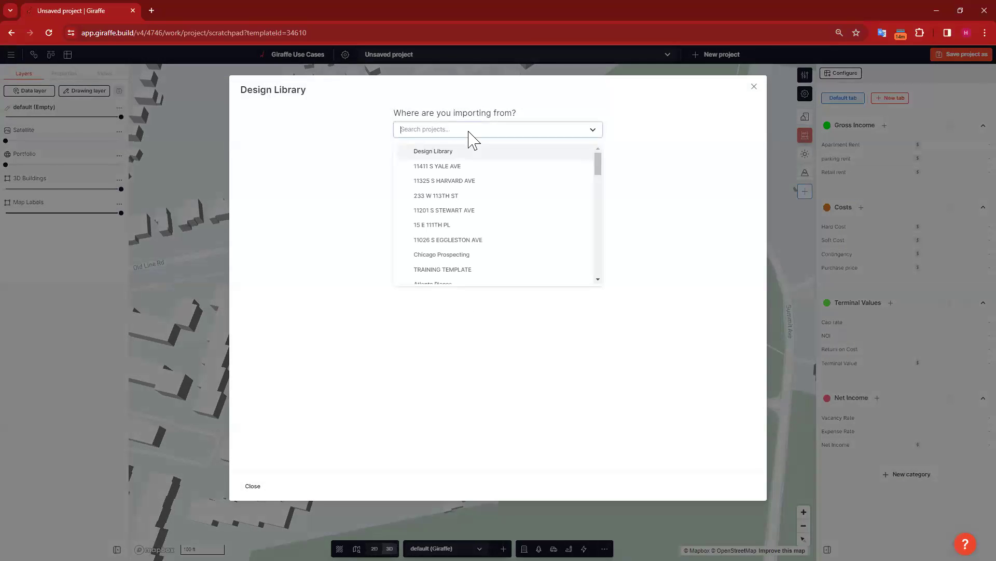
pyautogui.click(434, 151)
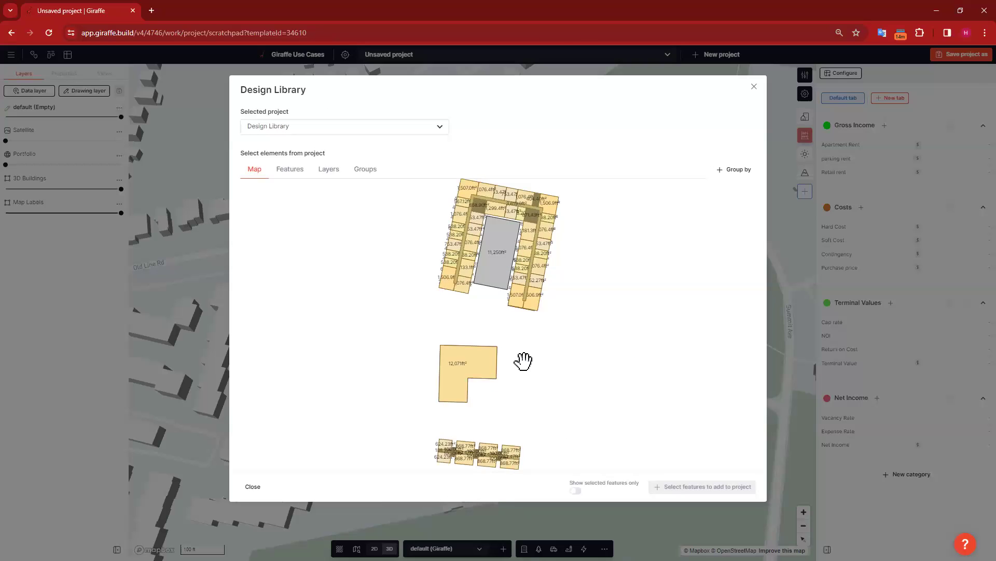
pyautogui.scroll(-2, 522, 371)
pyautogui.scroll(2, 494, 432)
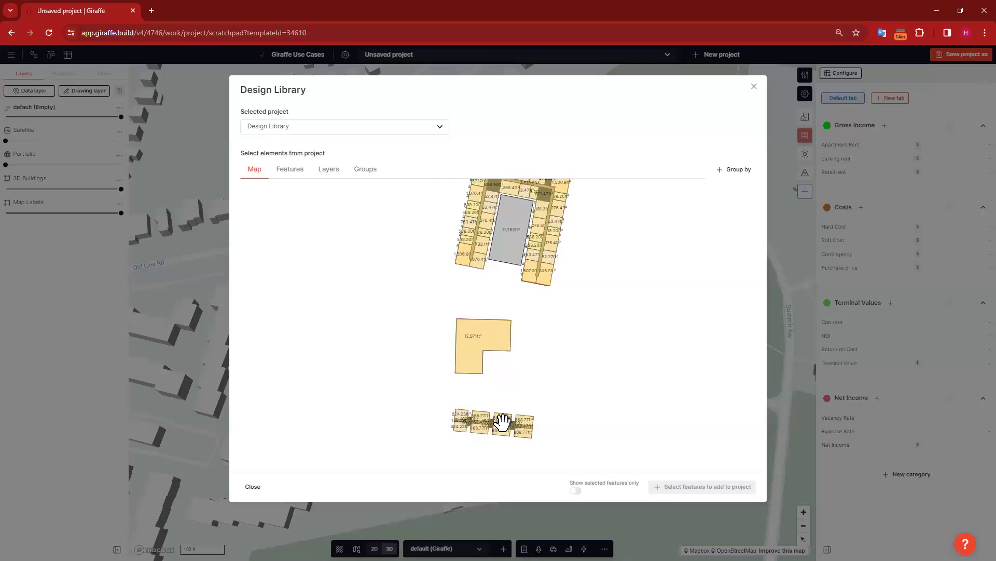
pyautogui.click(501, 422)
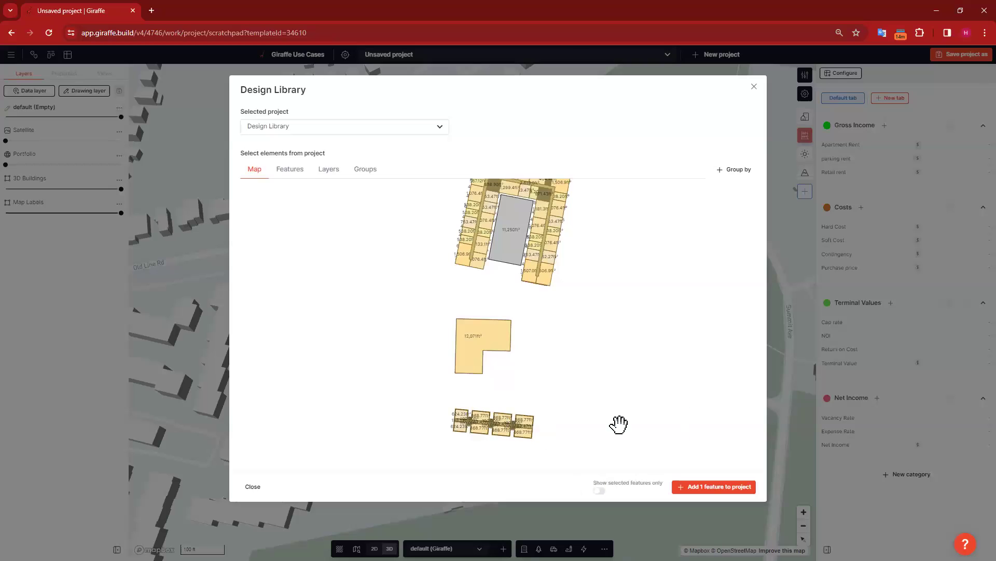
pyautogui.click(719, 488)
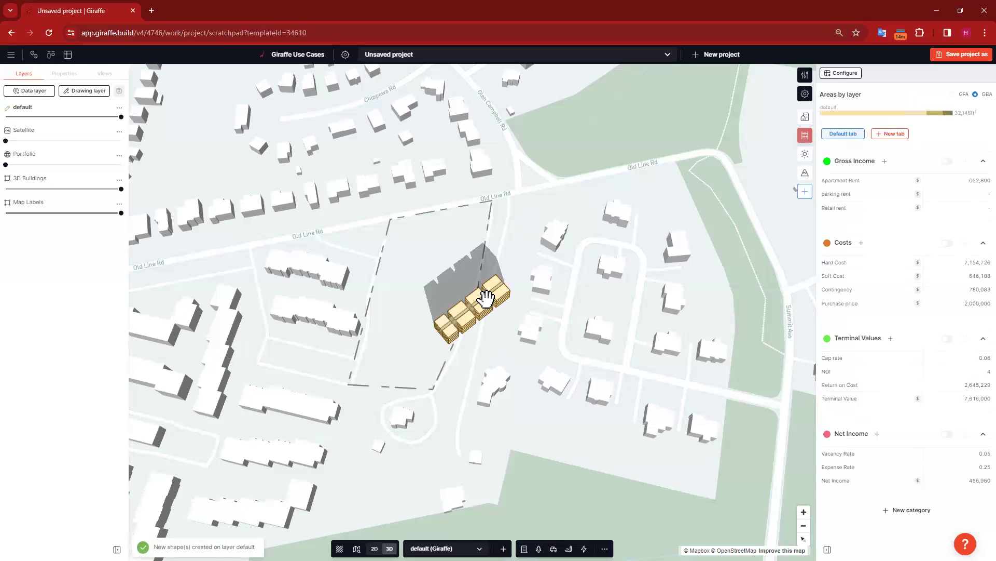
# - Move the imported apartment row to the site's northwest corner and rotate it parallel to the western boundary
pyautogui.click(501, 300)
pyautogui.scroll(5, 484, 288)
pyautogui.moveTo(511, 297); pyautogui.dragTo(375, 117)
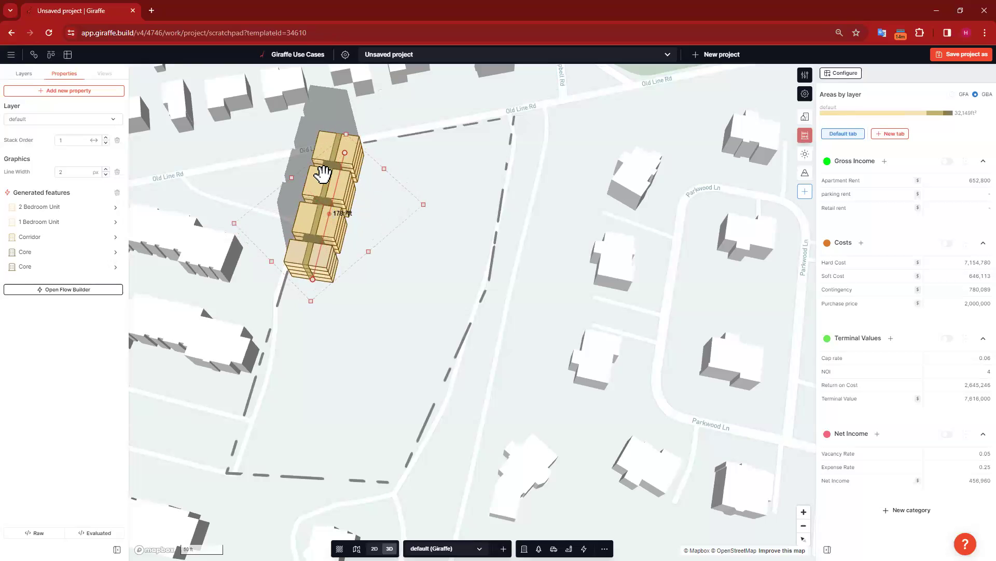
# - Paste one copy of the apartment row along the eastern boundary and another in the southern part, rotated parallel to the southern boundary
pyautogui.hotkey('ctrl', 'v')
pyautogui.click(484, 179)
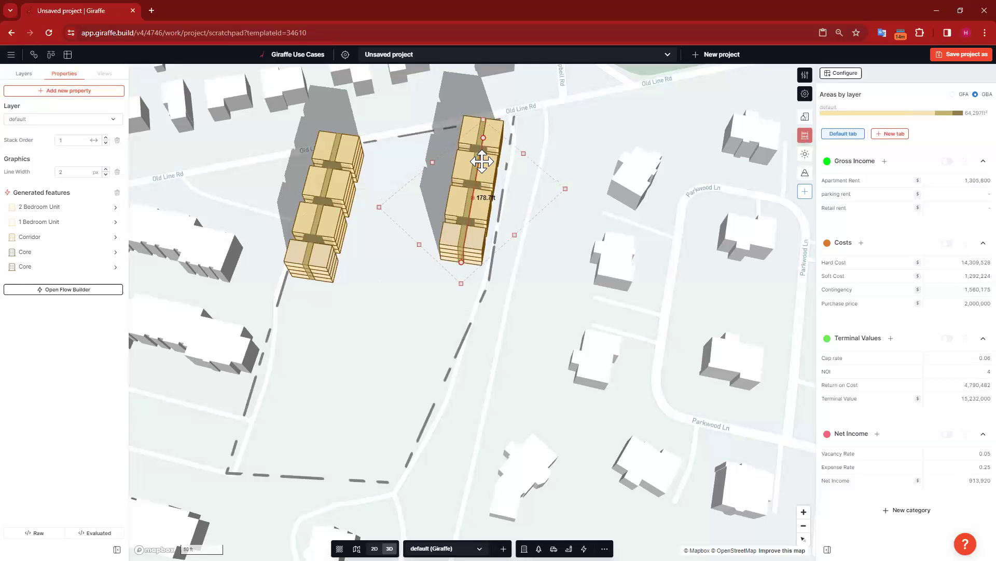
pyautogui.hotkey('ctrl', 'v')
pyautogui.click(357, 337)
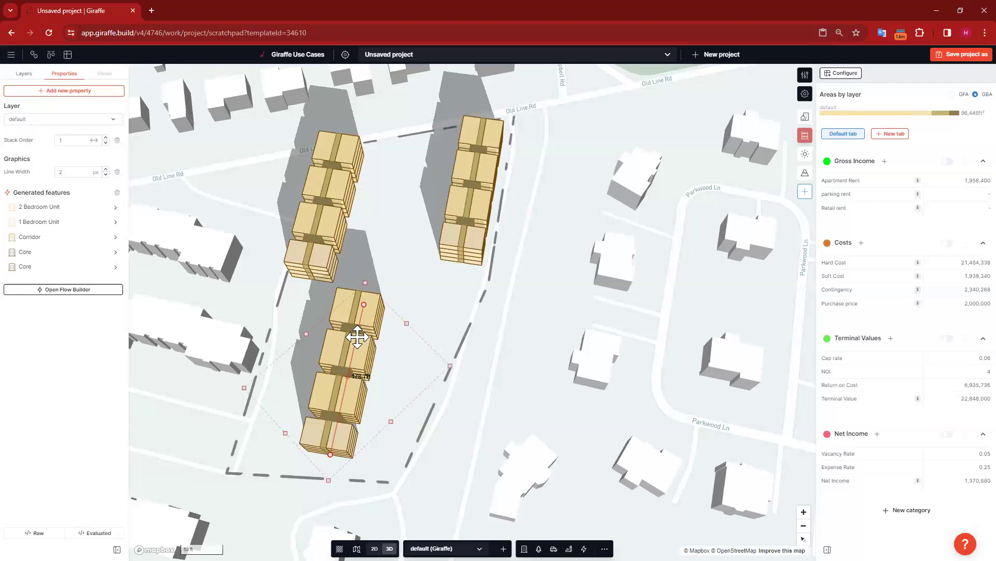
pyautogui.moveTo(371, 279); pyautogui.dragTo(483, 386)
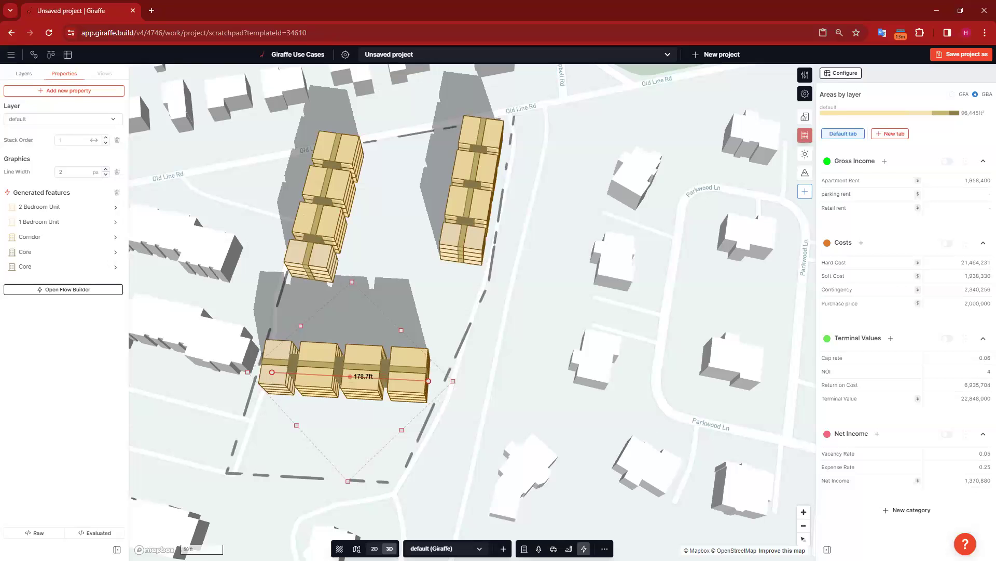
# - Draw a Carpark - USA rectangle between the two northern apartment rows, about 92.7 ft wide along its north side, keeping the existing Carpark usage
pyautogui.click(584, 548)
pyautogui.scroll(-1, 575, 384)
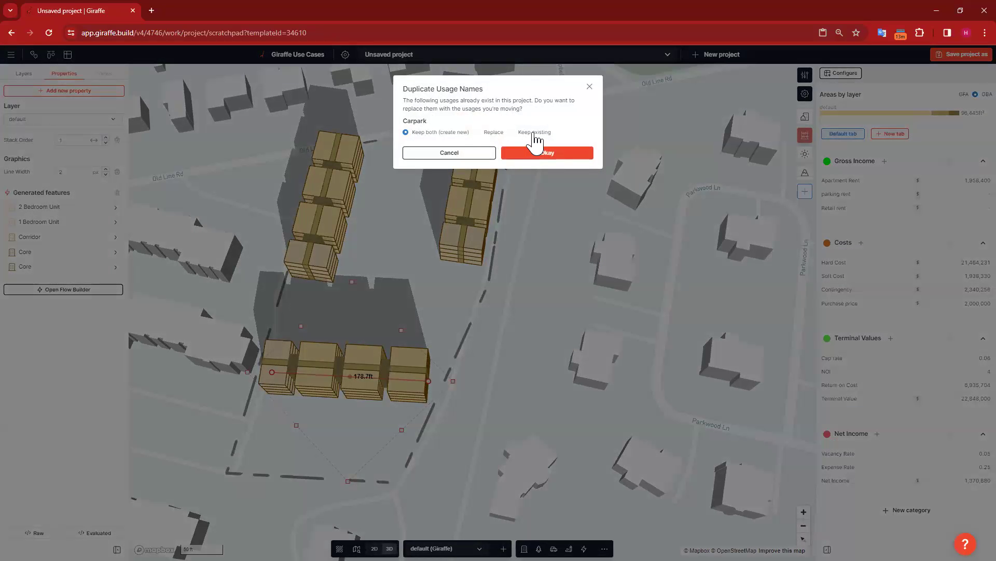
pyautogui.click(535, 133)
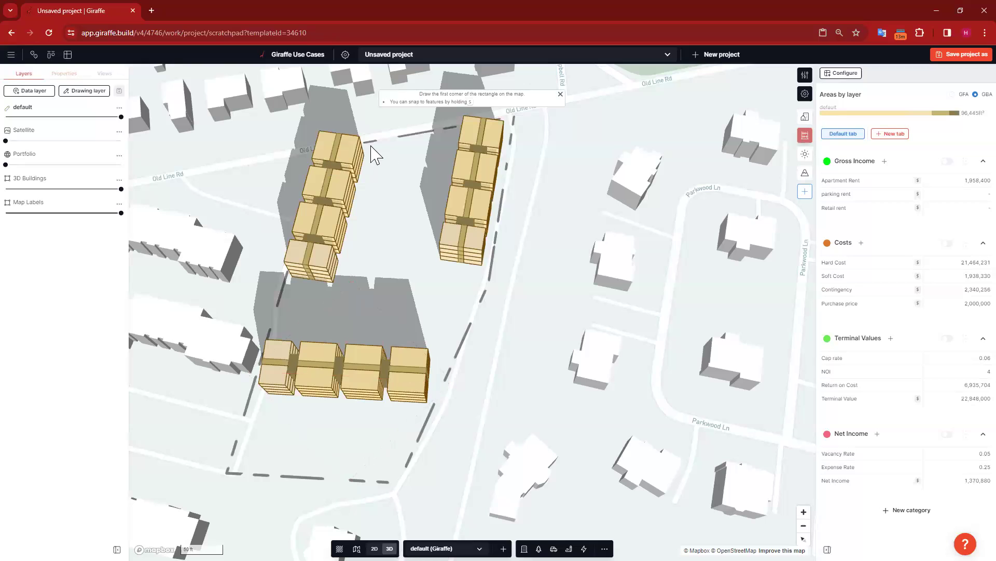
pyautogui.click(370, 150)
pyautogui.click(442, 142)
pyautogui.click(361, 312)
# - Reshape the car park to follow the apartment rows, with sides of about 113, 223, 107 and 185 ft
pyautogui.moveTo(383, 303); pyautogui.dragTo(338, 280)
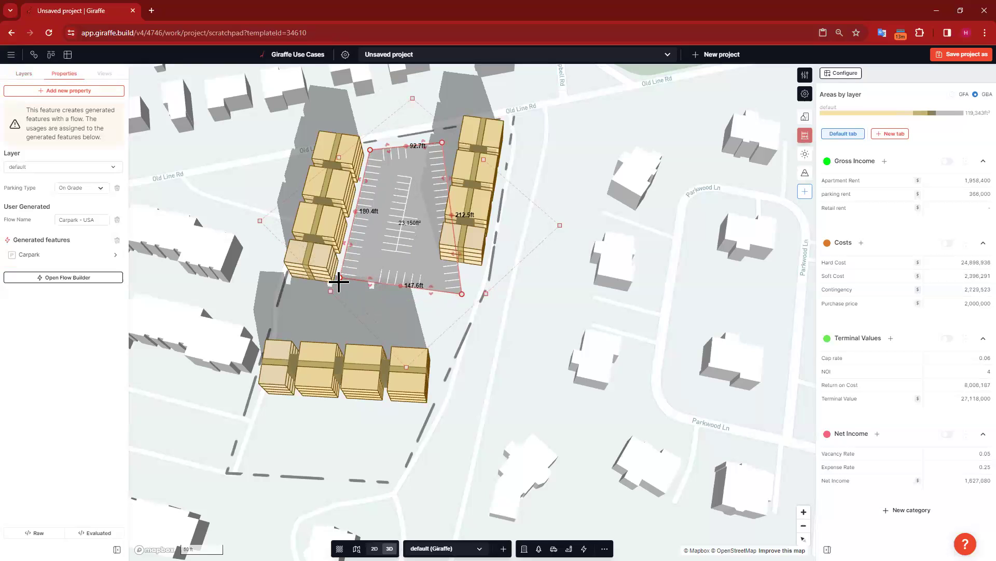
pyautogui.moveTo(462, 293); pyautogui.dragTo(424, 289)
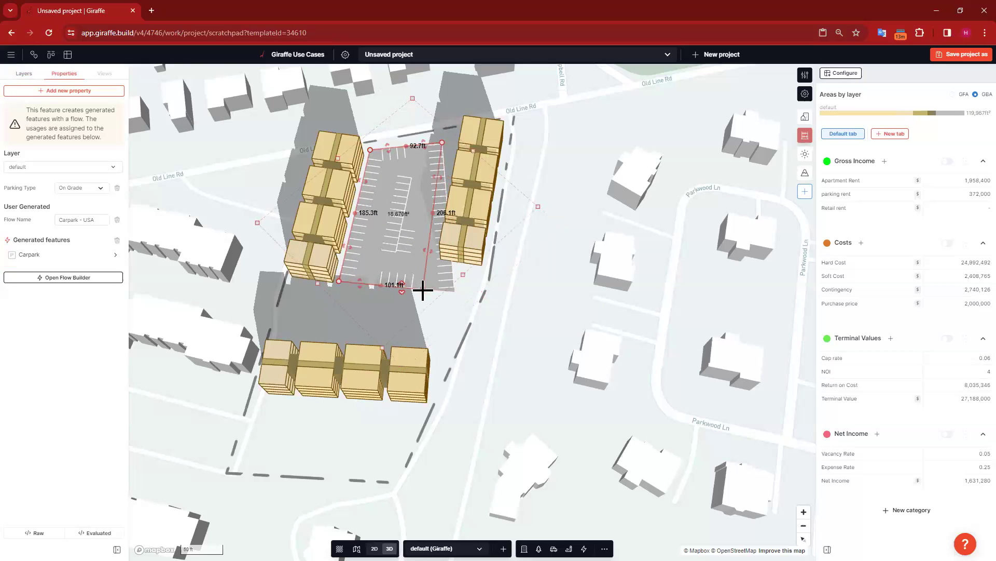
pyautogui.moveTo(443, 144); pyautogui.dragTo(456, 134)
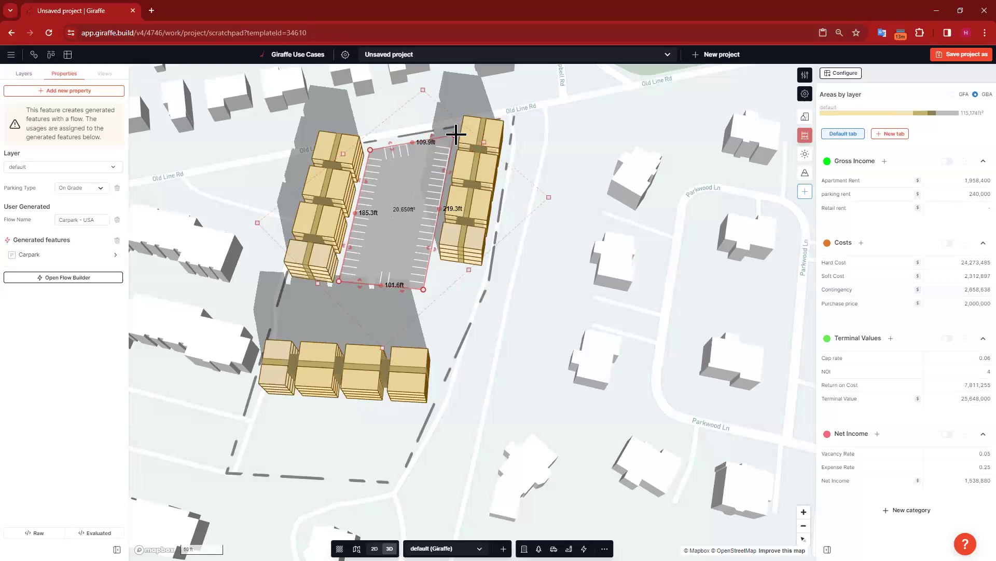
pyautogui.moveTo(425, 292); pyautogui.dragTo(429, 291)
pyautogui.click(597, 312)
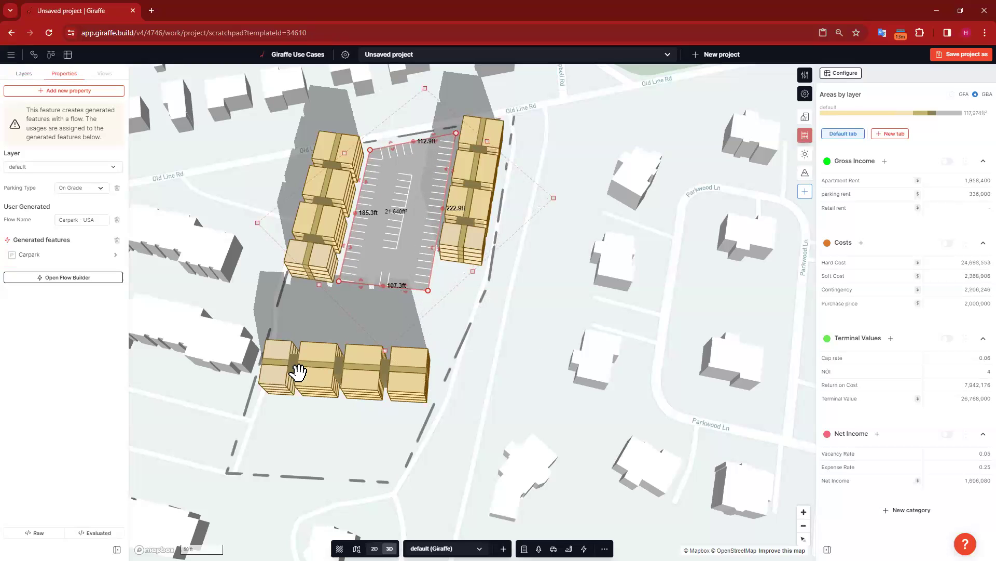
# - Move the southern apartment row north against the car park's southern edge
pyautogui.click(353, 373)
pyautogui.moveTo(349, 312); pyautogui.dragTo(347, 313)
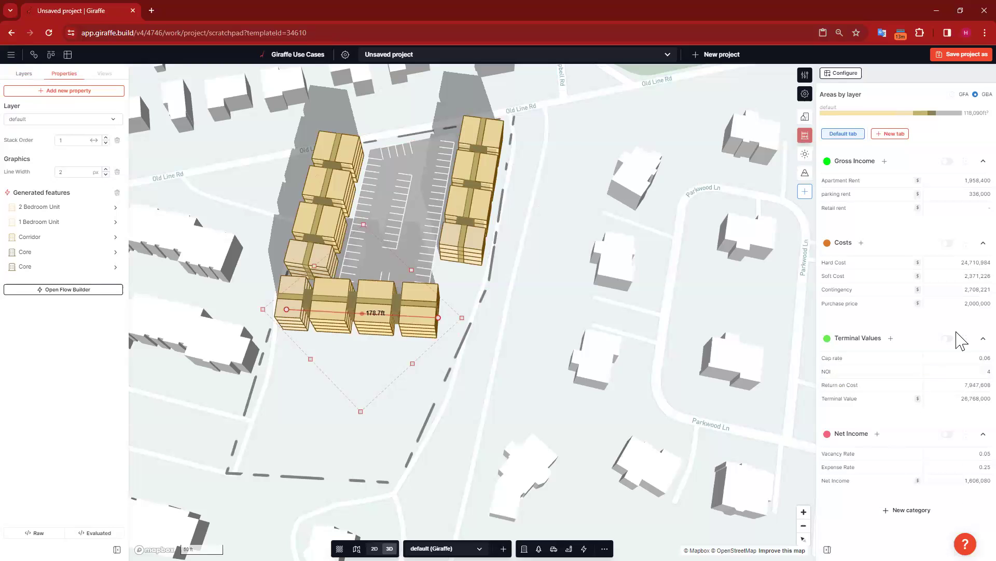
# - Reorder the analytics categories as Costs, Gross Income, Net Income and Terminal Values
pyautogui.moveTo(964, 338); pyautogui.dragTo(958, 401)
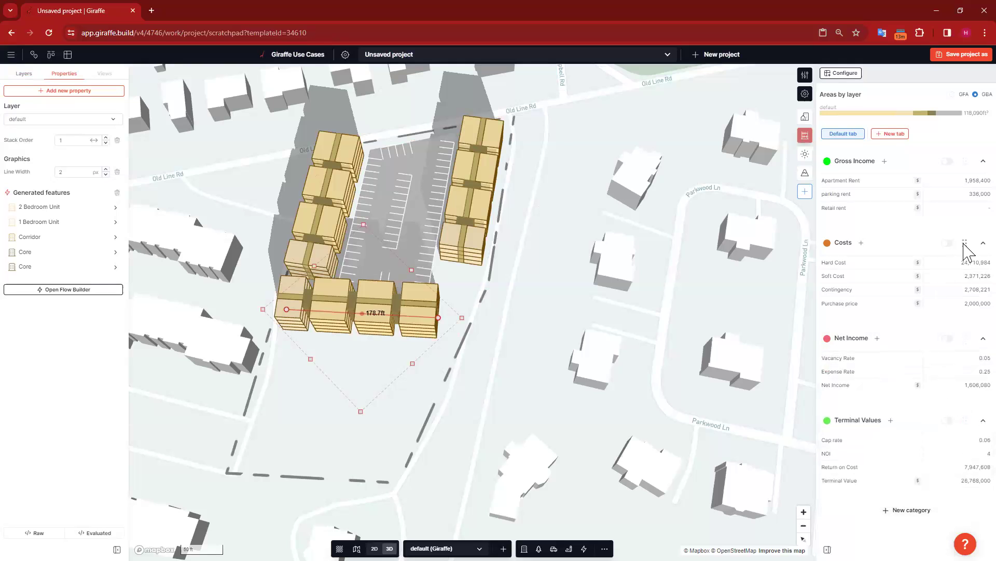
pyautogui.moveTo(964, 215); pyautogui.dragTo(965, 151)
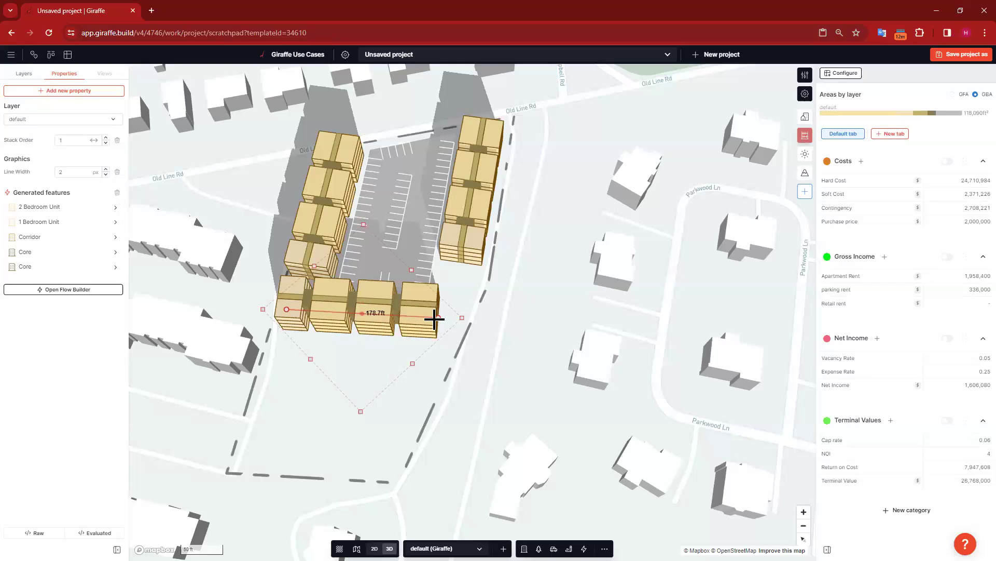
# - Lengthen the apartment row south of the car park to about 197 ft and angle its eastern end slightly southward
pyautogui.moveTo(435, 325)
pyautogui.mouseDown()
pyautogui.moveTo(441, 342)
pyautogui.moveTo(452, 330)
pyautogui.mouseUp()
pyautogui.click(611, 364)
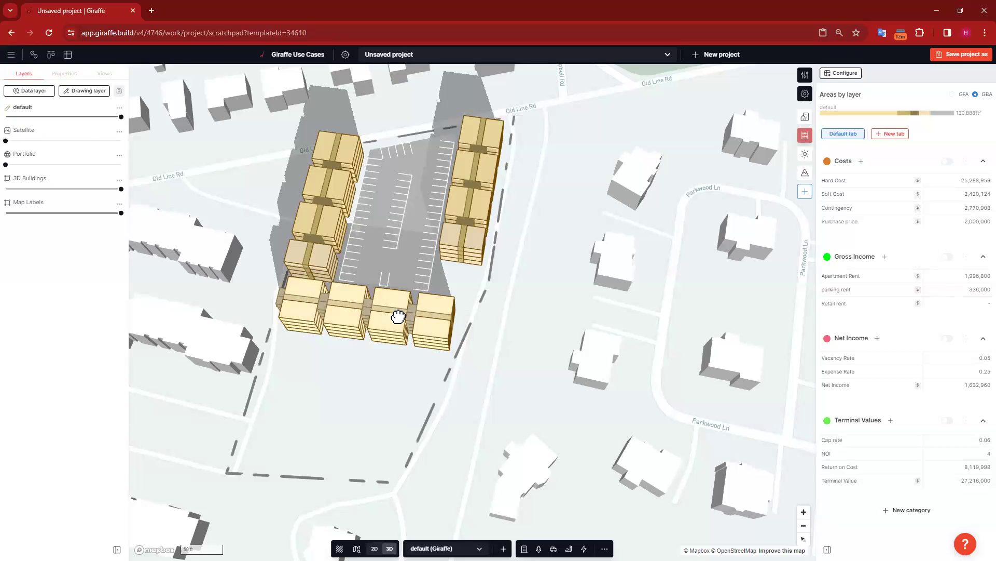
# - Paste a copy of that apartment row along the site's southern boundary and shorten the copy to three blocks
pyautogui.click(398, 317)
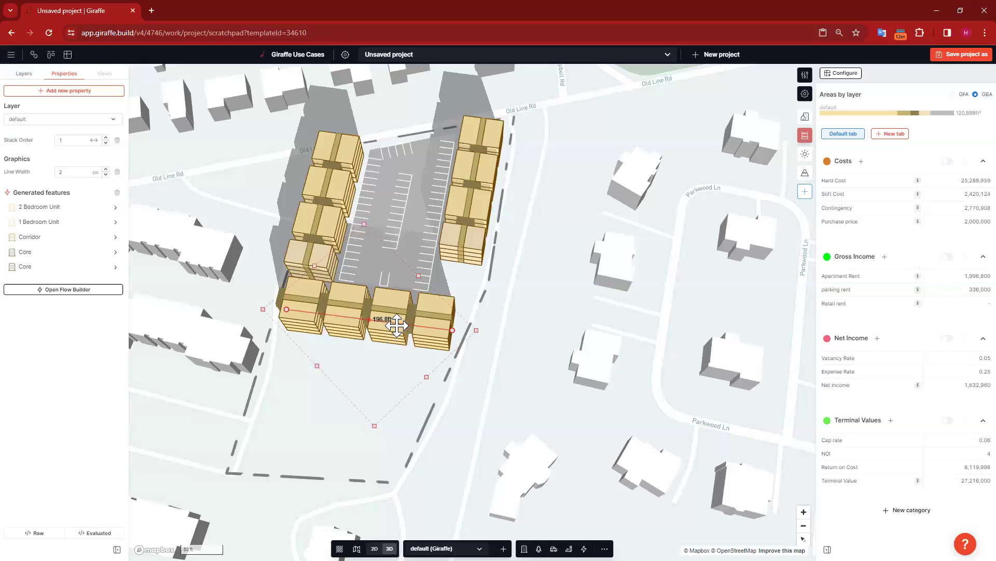
pyautogui.press('8')
pyautogui.click(356, 444)
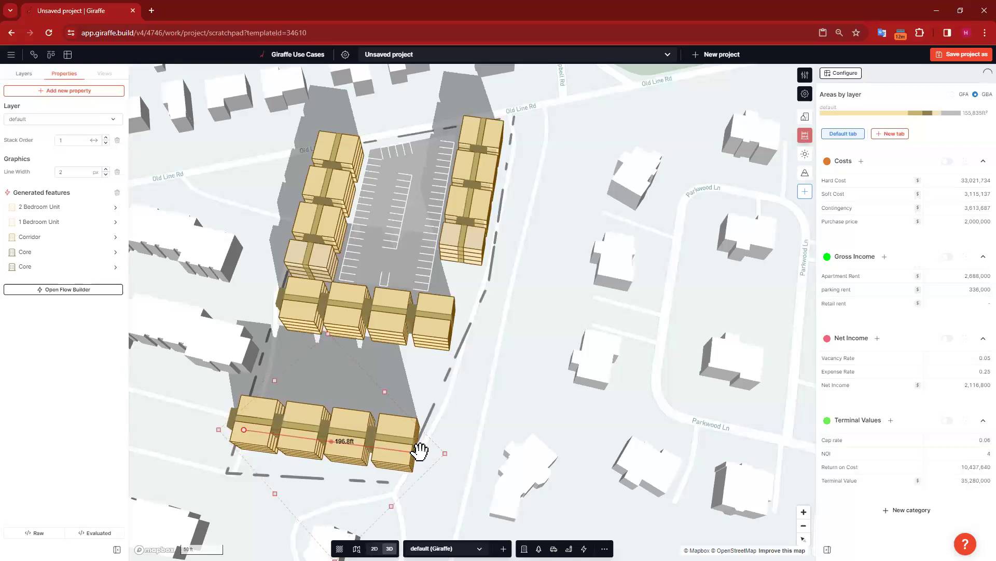
pyautogui.moveTo(372, 437); pyautogui.dragTo(377, 441)
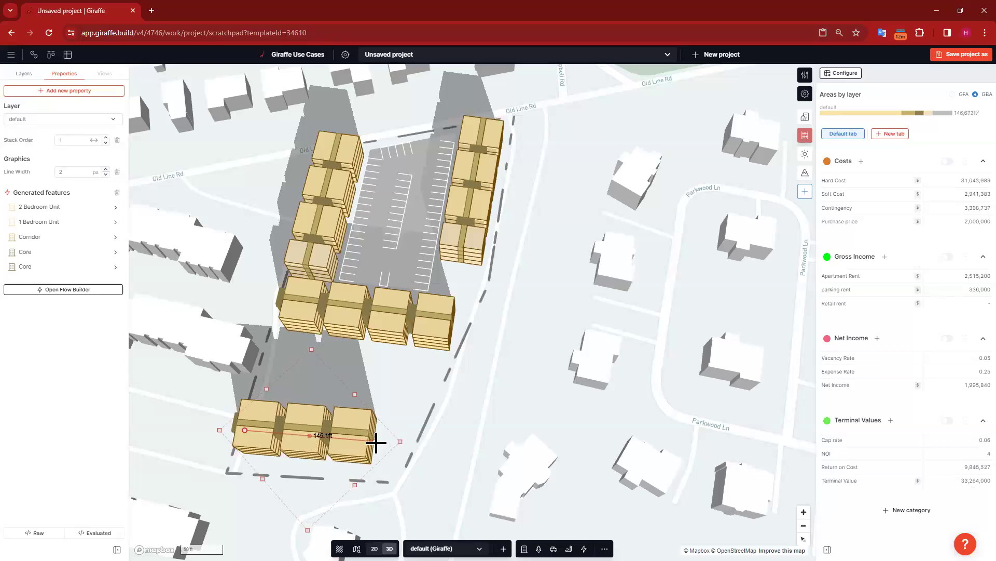
pyautogui.click(603, 323)
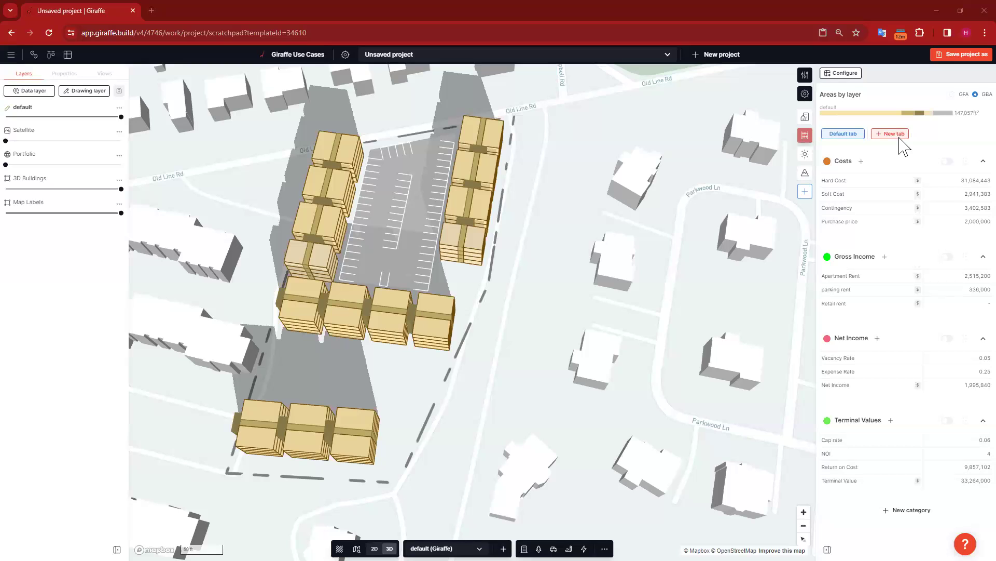
# - Set the formula of the Purchase price measure under Costs to 1000000 and save it
pyautogui.moveTo(683, 122); pyautogui.dragTo(627, 153)
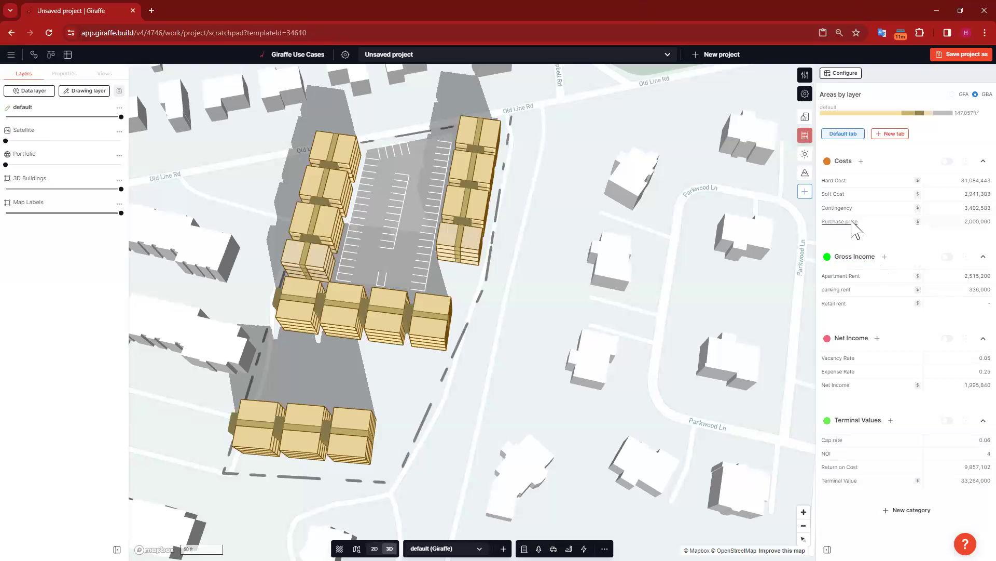
pyautogui.click(942, 221)
pyautogui.click(467, 206)
pyautogui.moveTo(470, 207); pyautogui.dragTo(421, 207)
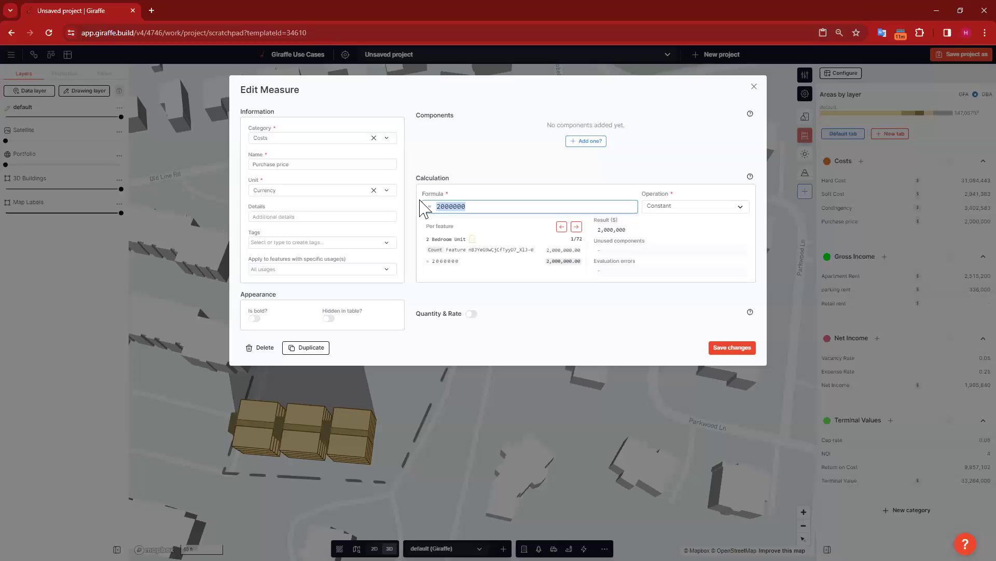
pyautogui.write('1000000')
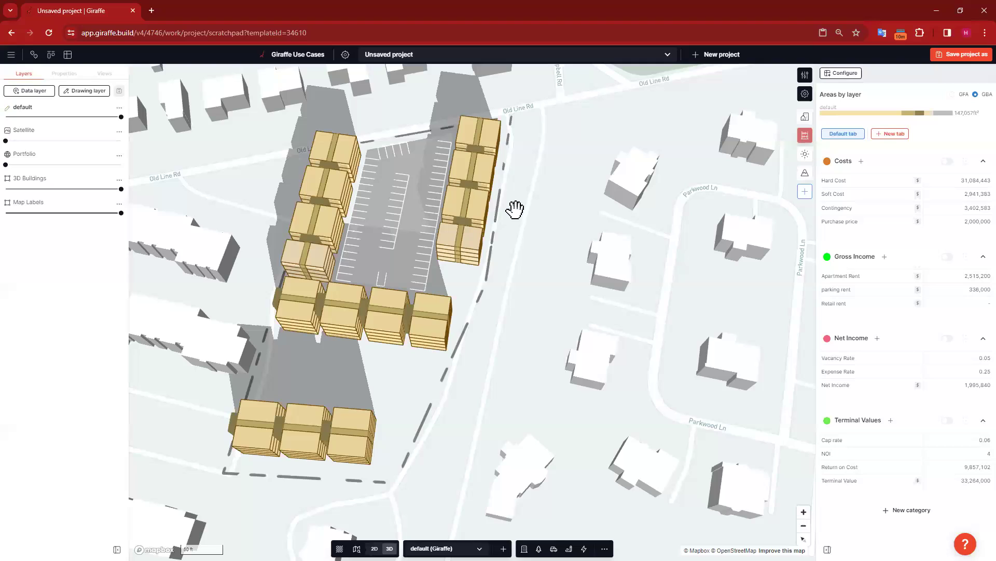
pyautogui.click(731, 348)
pyautogui.moveTo(557, 151); pyautogui.dragTo(559, 150)
pyautogui.doubleClick(963, 114)
pyautogui.click(964, 115)
pyautogui.doubleClick(964, 115)
pyautogui.click(964, 115)
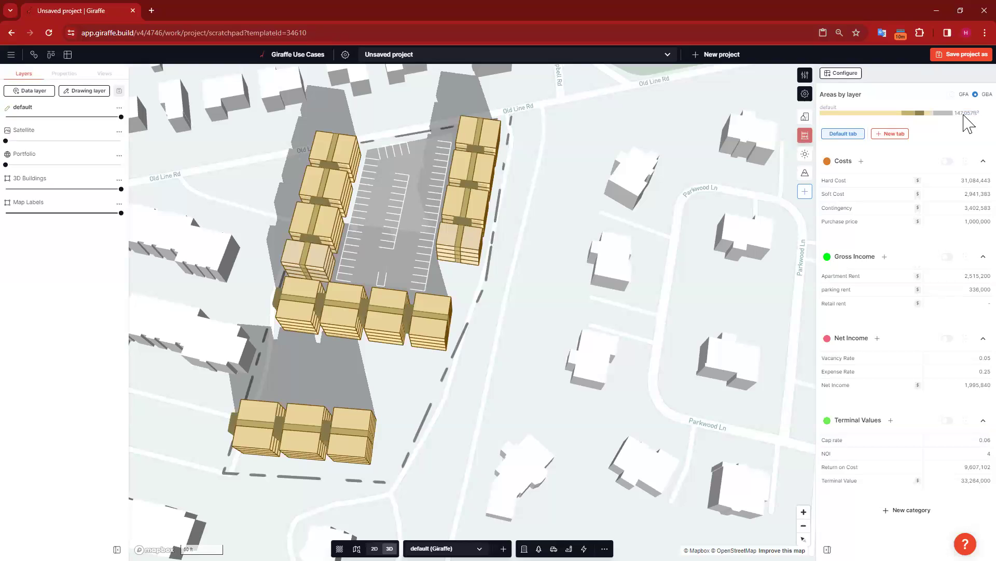